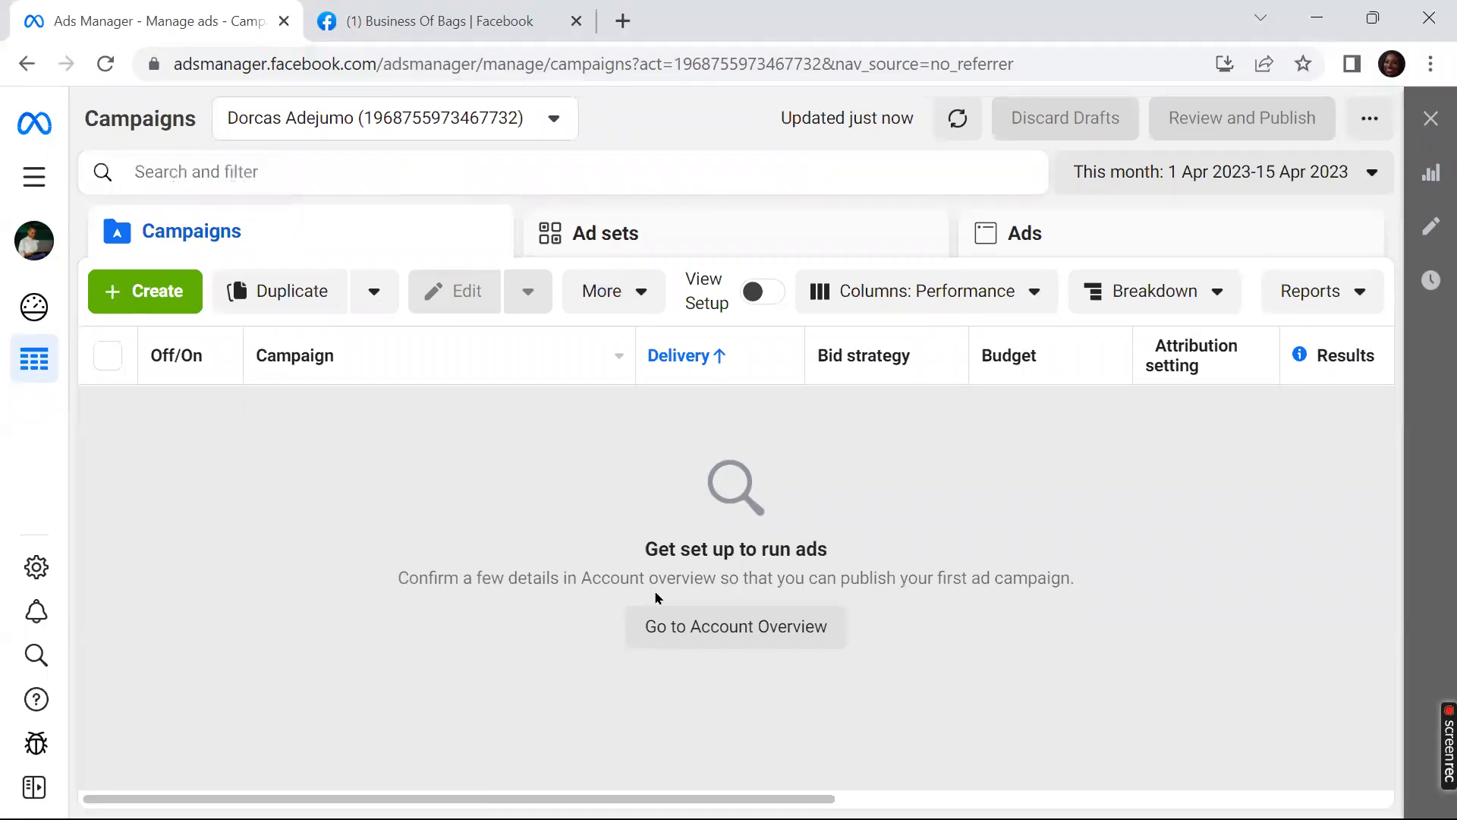
scroll(643, 597, "up", 5)
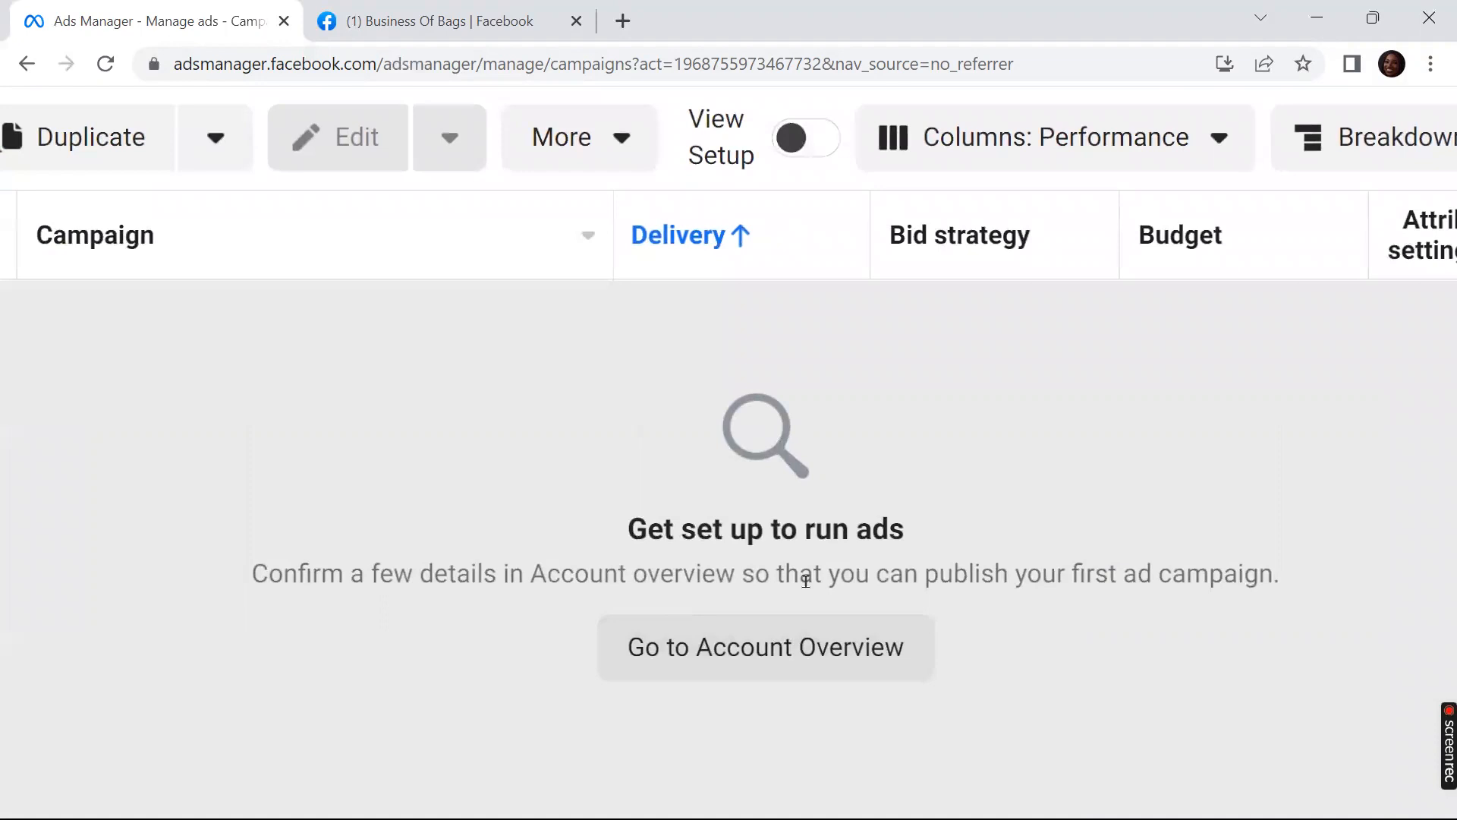
right_click(1105, 573)
scroll(1105, 574, "left", 1)
scroll(1105, 574, "down", 5)
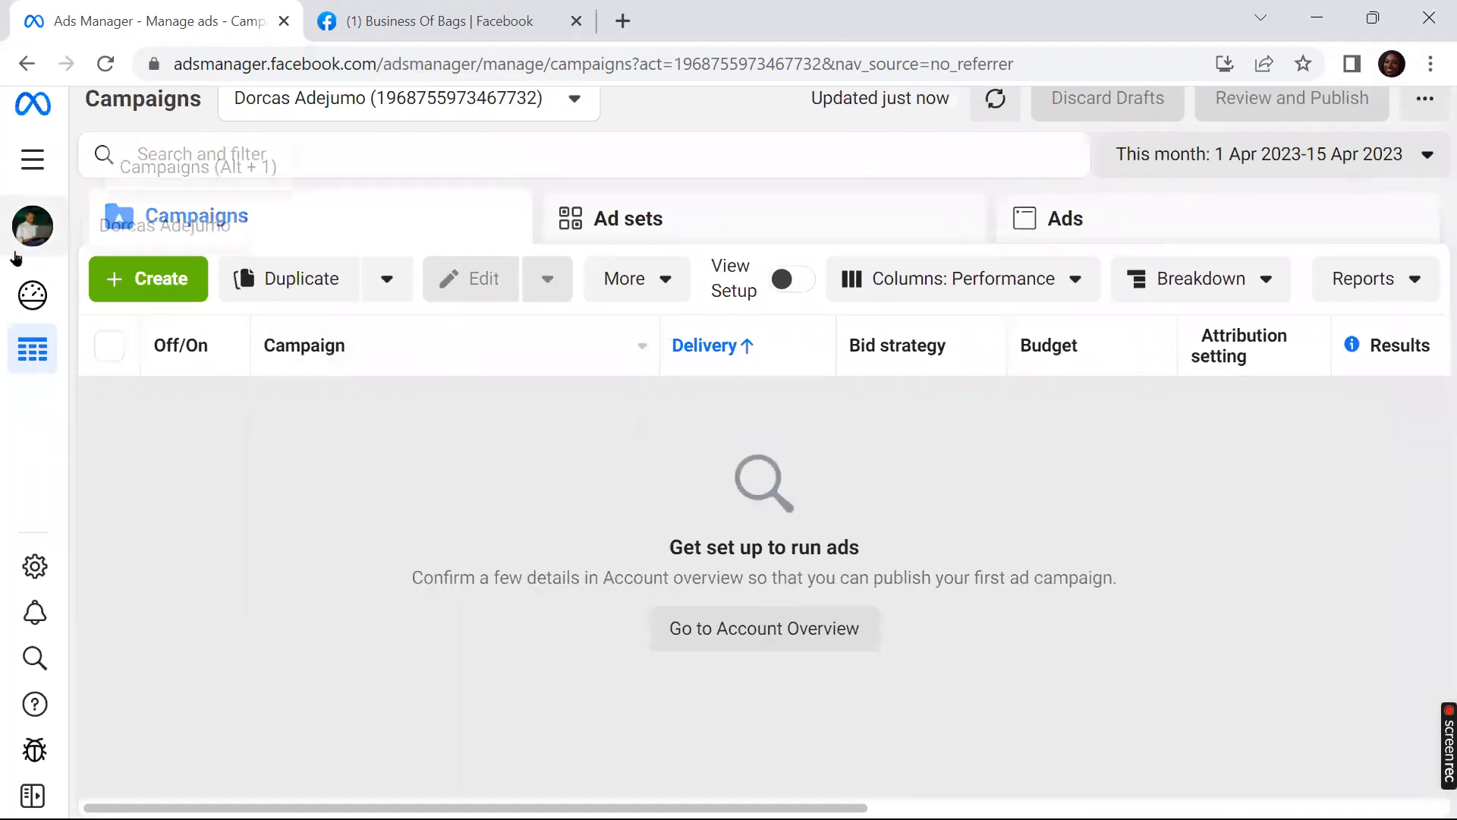
Step: Switch from the personal account to the Business of bags business account
scroll(28, 245, "up", 1)
scroll(28, 245, "up", 5)
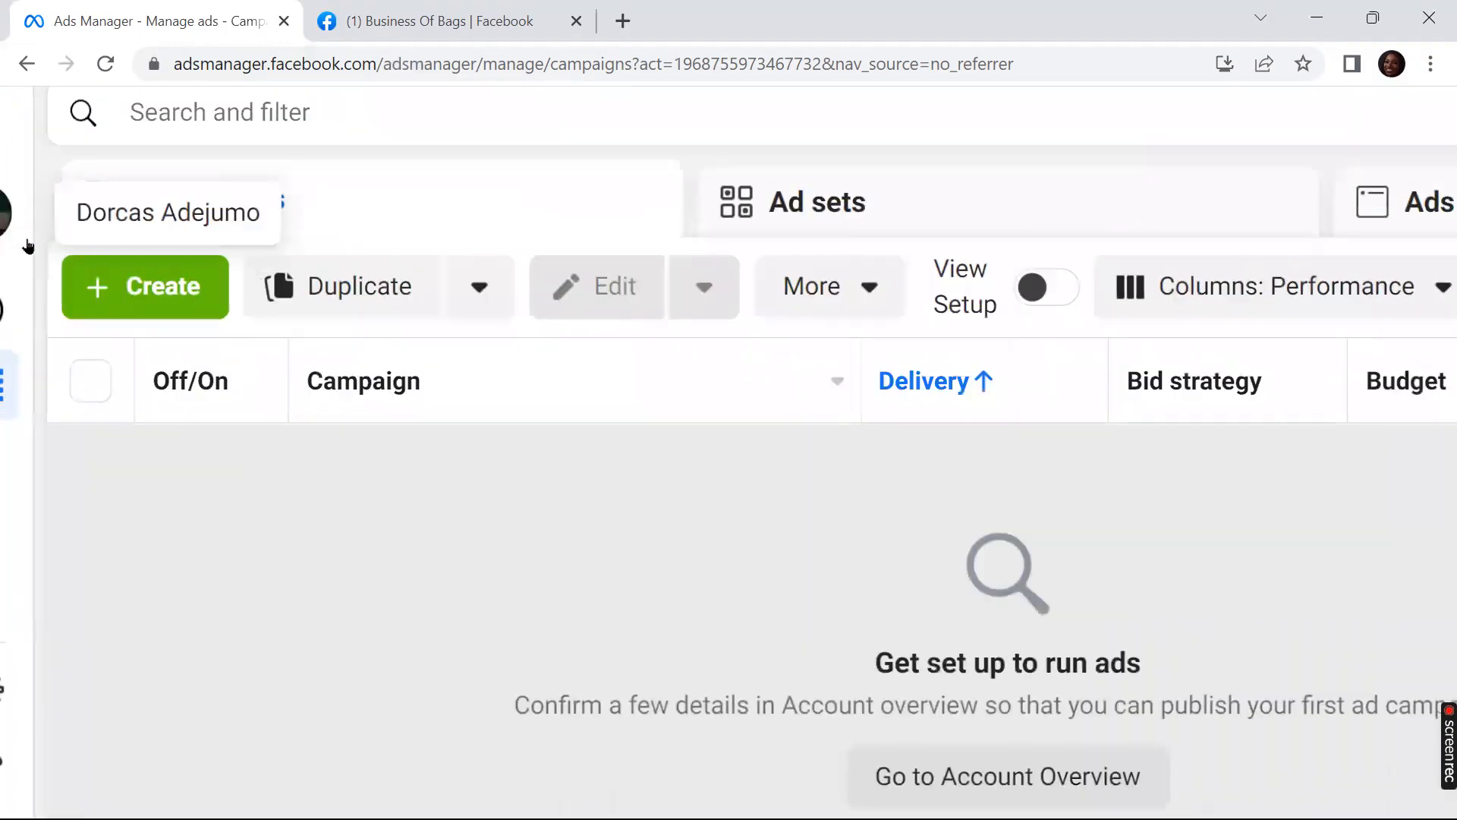
scroll(28, 246, "up", 3)
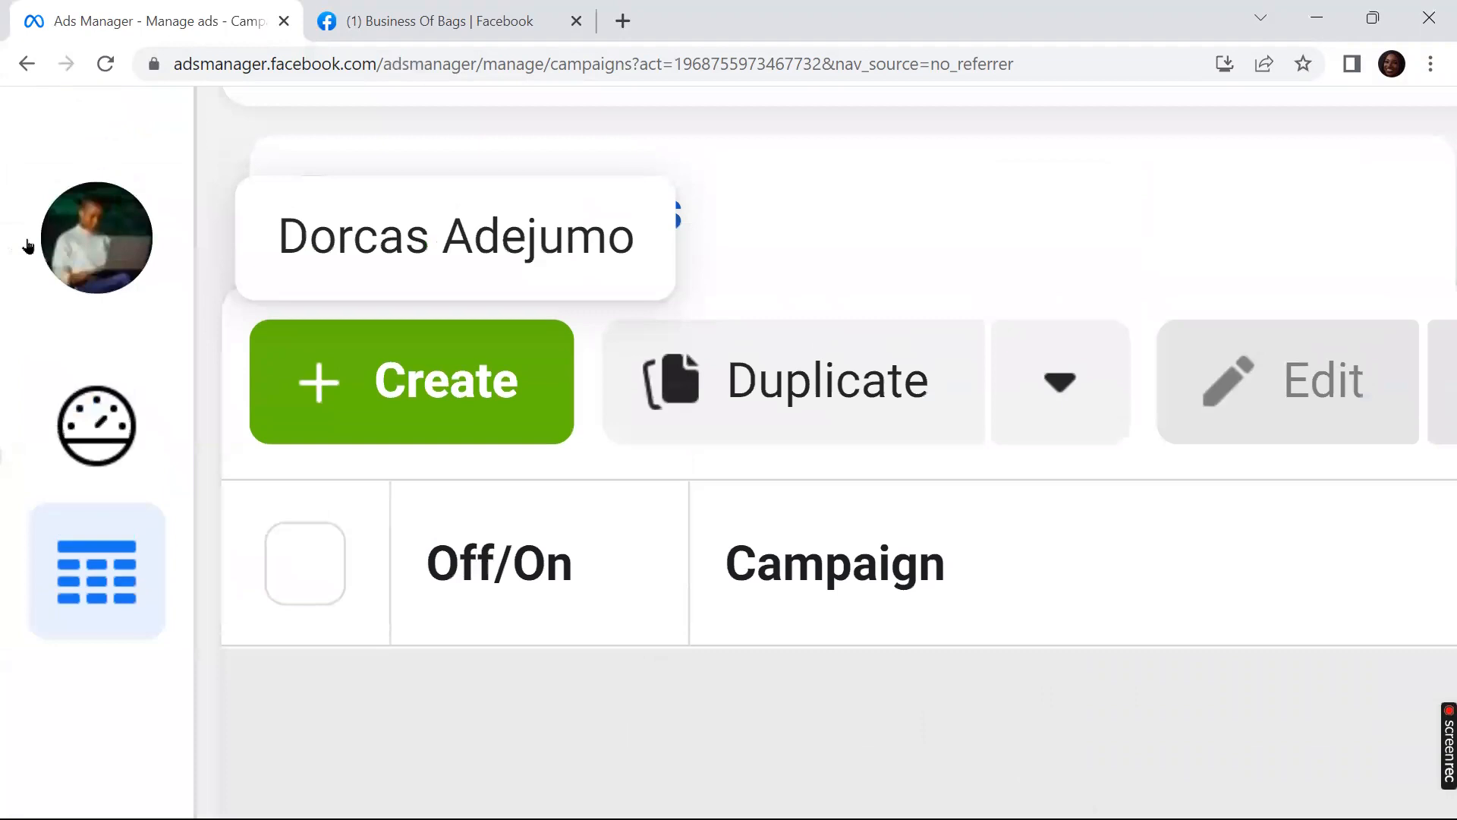
left_click(28, 246)
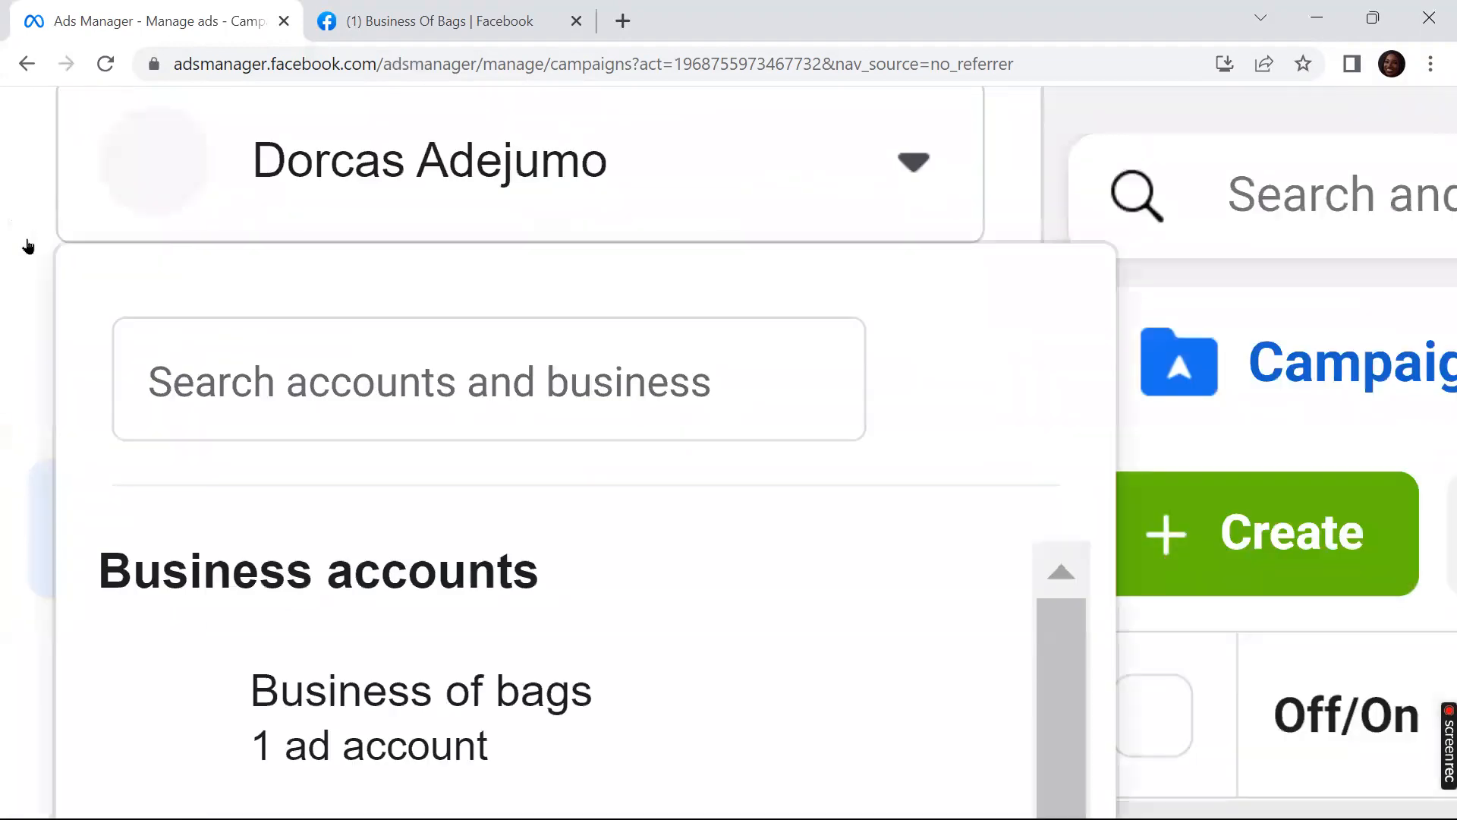
scroll(28, 245, "down", 5)
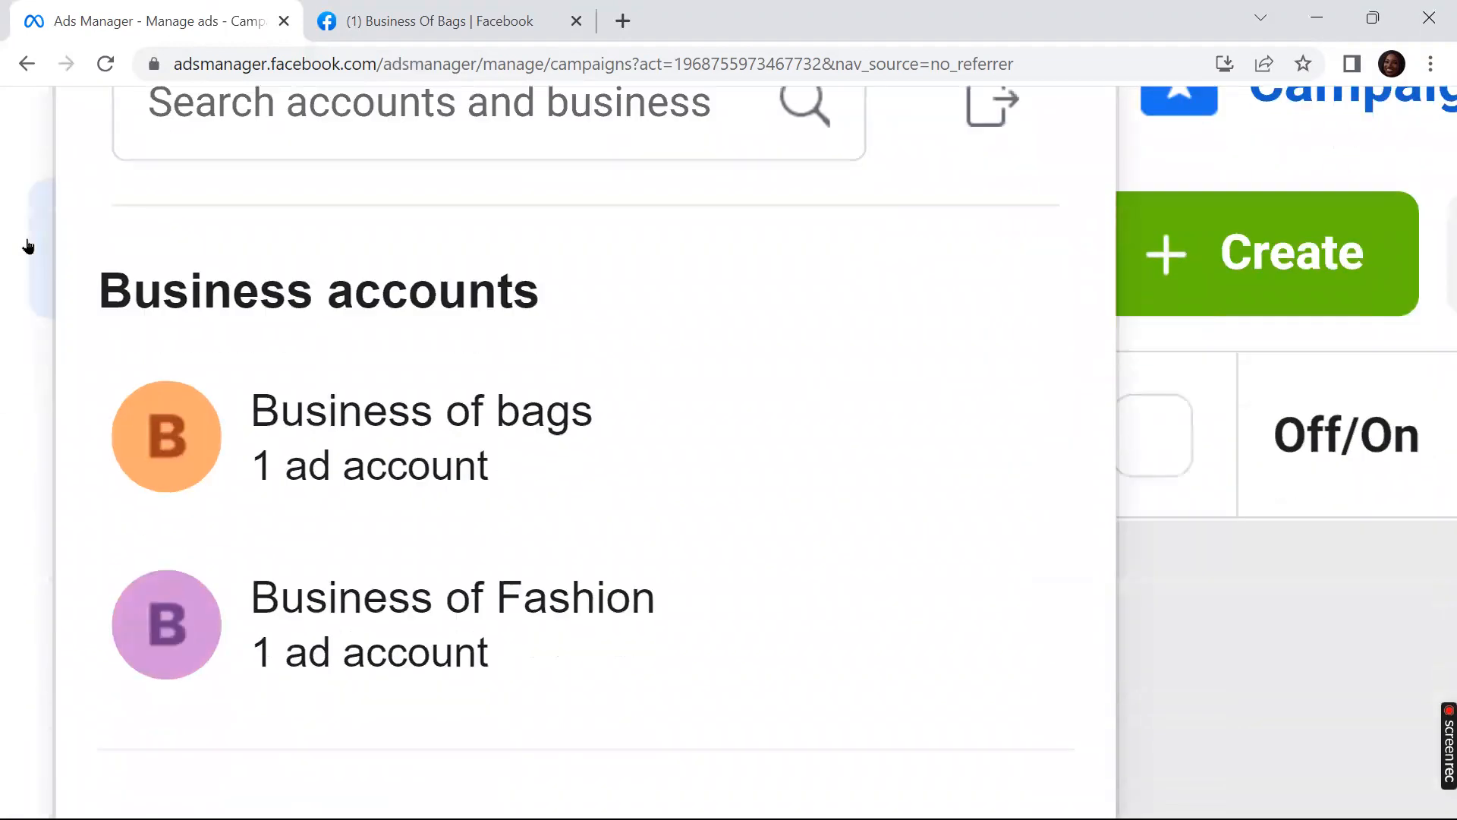
scroll(28, 246, "down", 3)
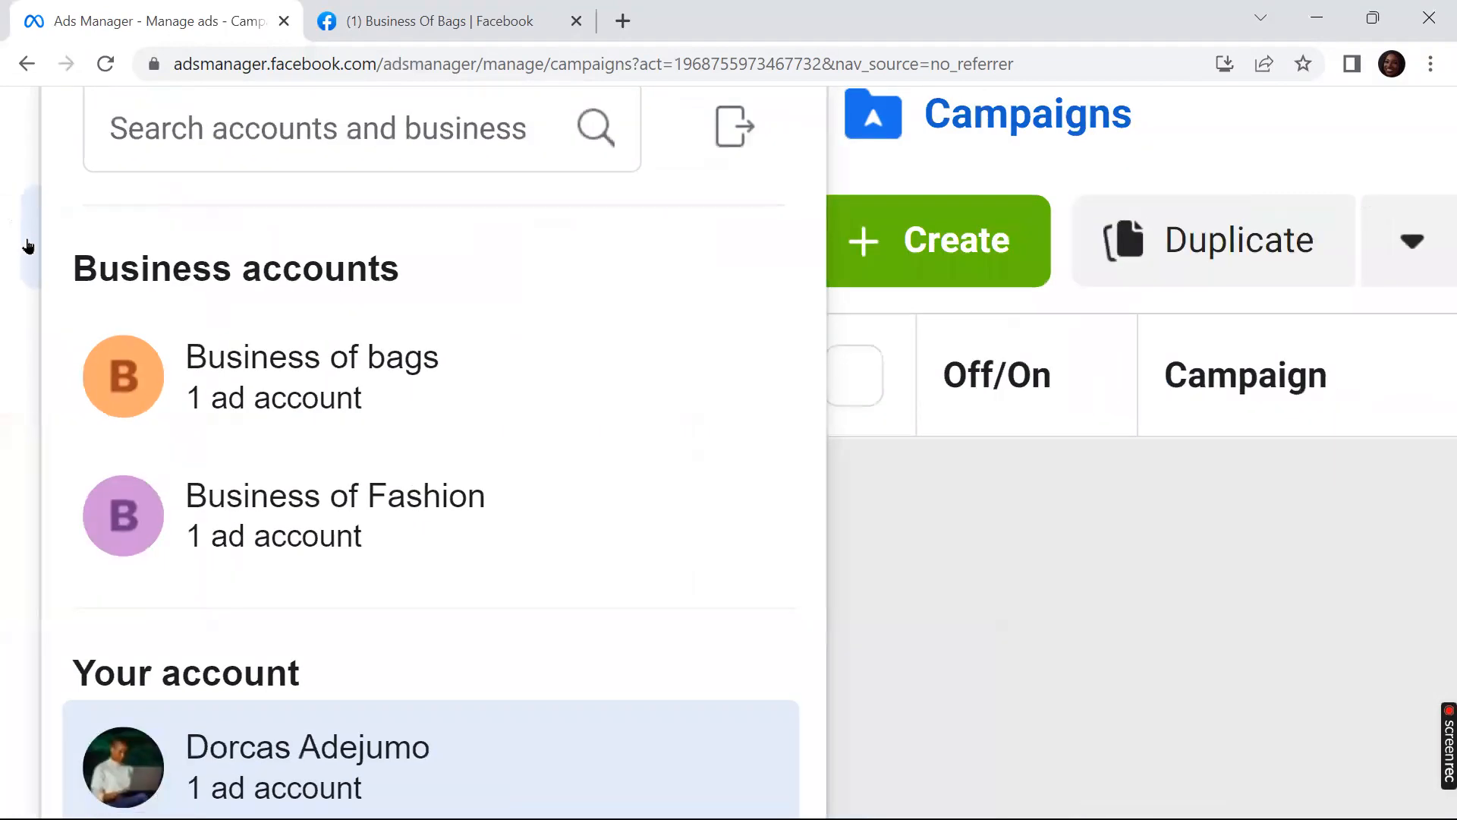
scroll(28, 245, "down", 2)
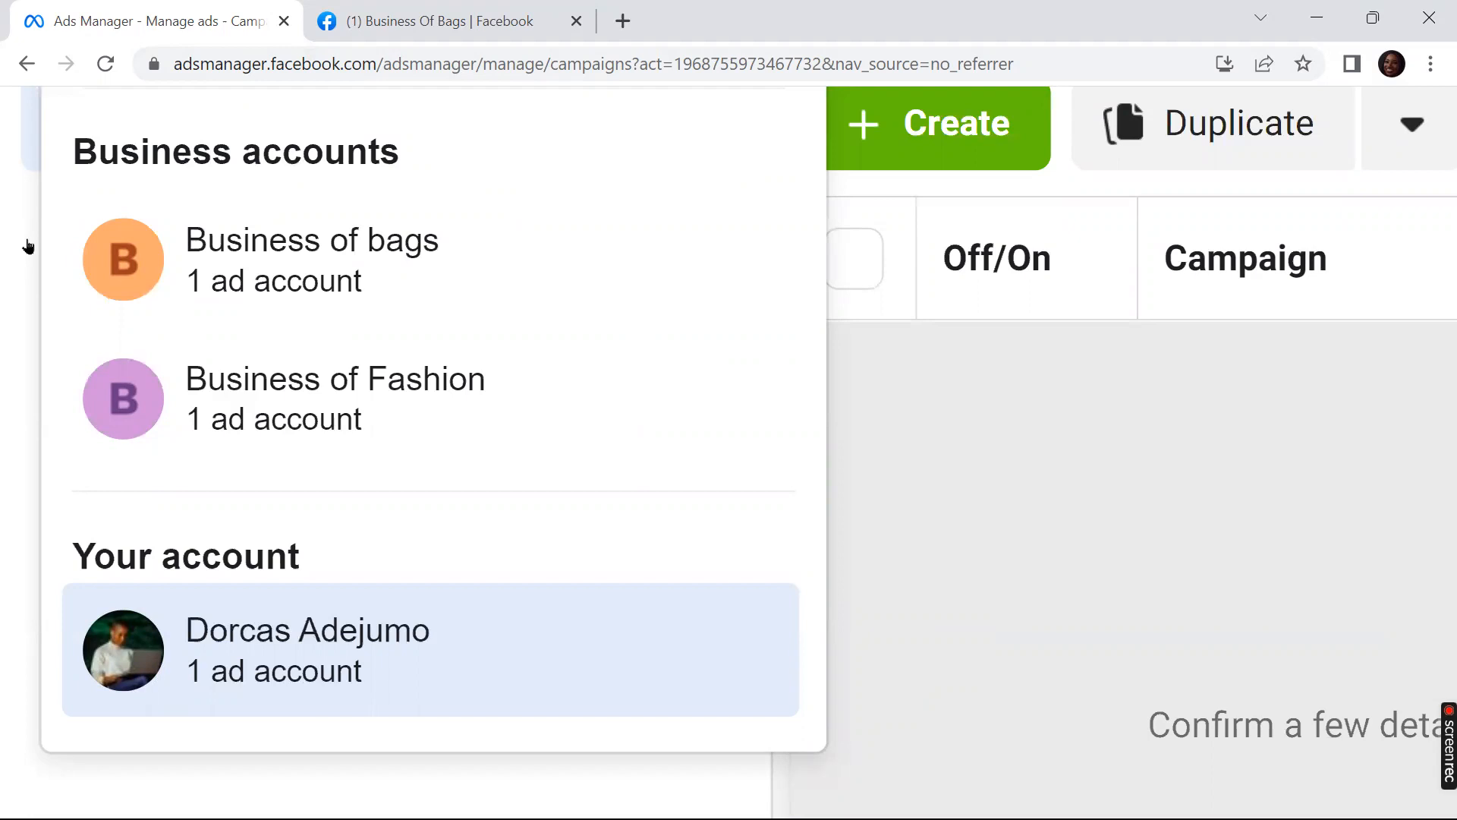
scroll(28, 246, "down", 3)
scroll(28, 246, "up", 2)
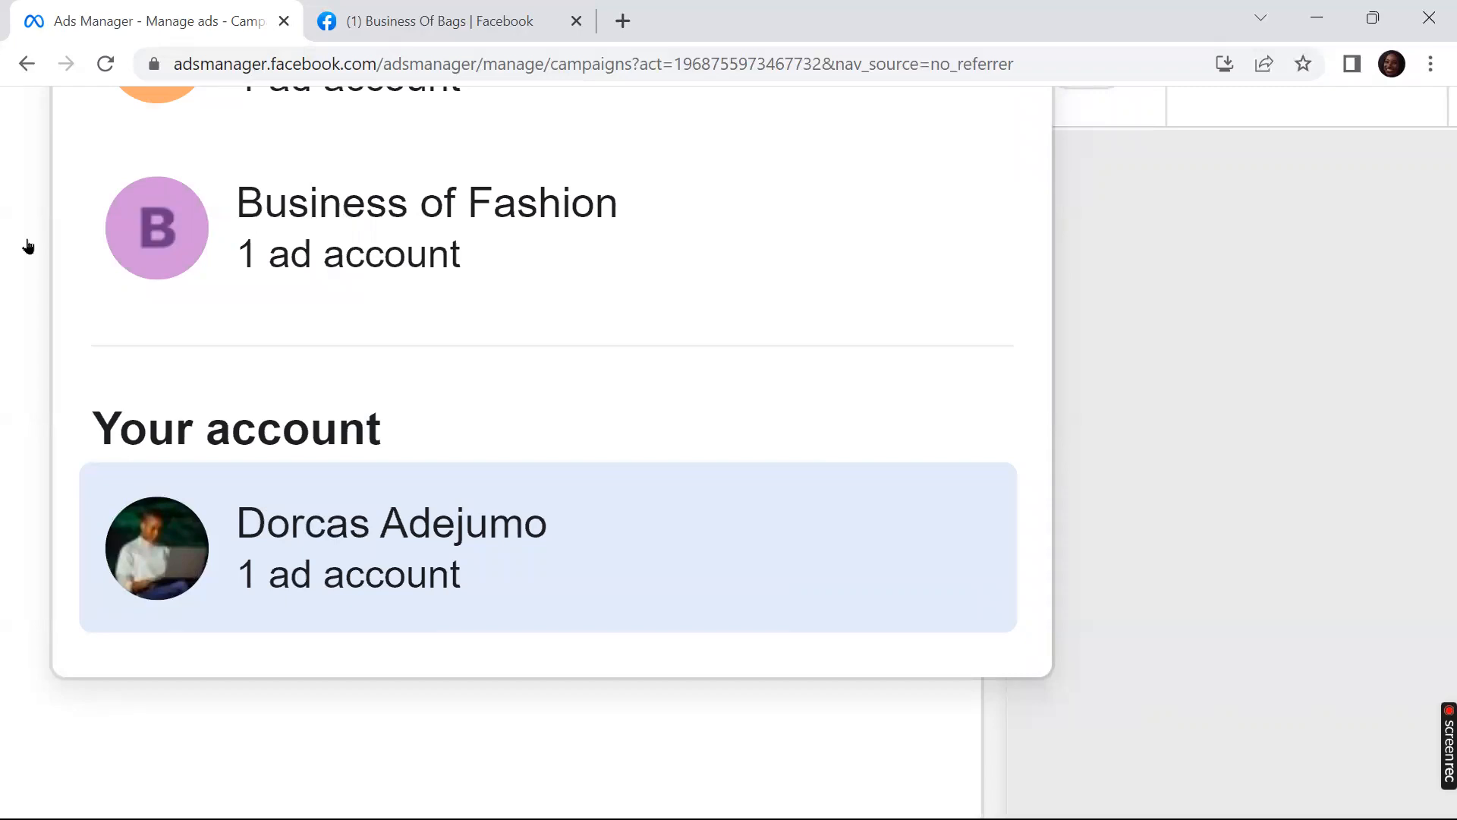
scroll(28, 245, "up", 3)
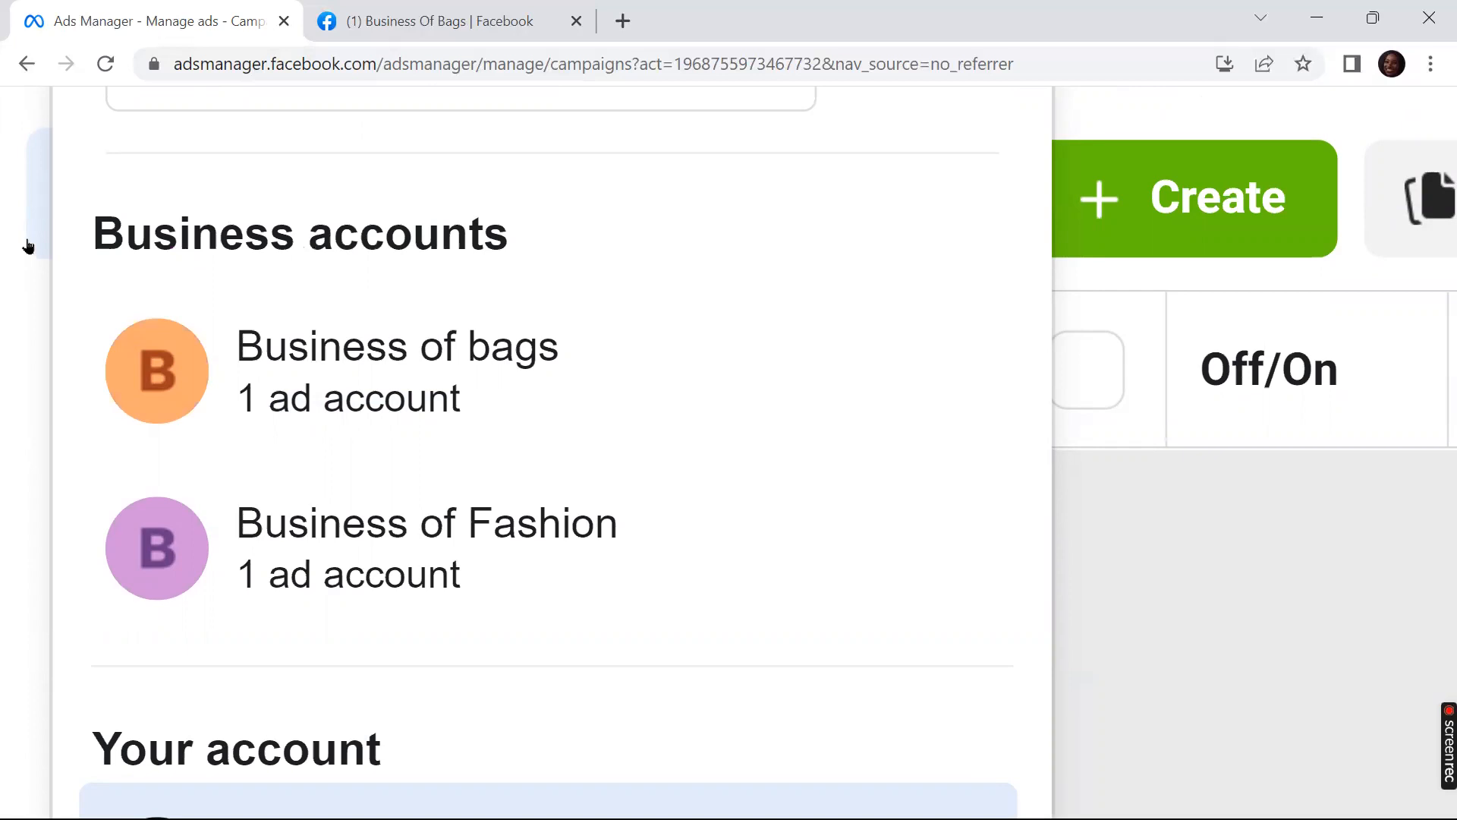
scroll(28, 246, "down", 4)
left_click(250, 398)
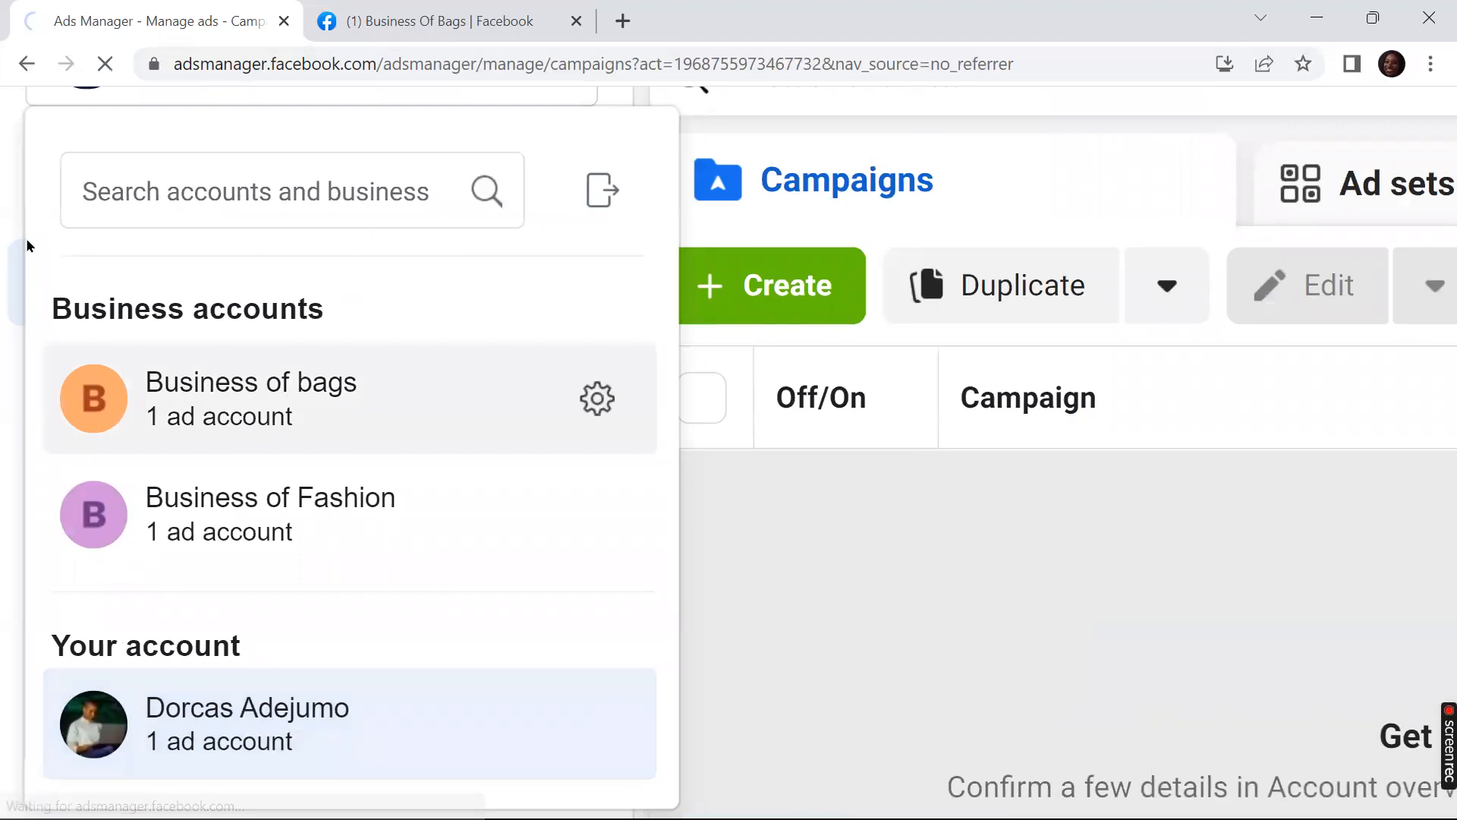
scroll(28, 246, "down", 2)
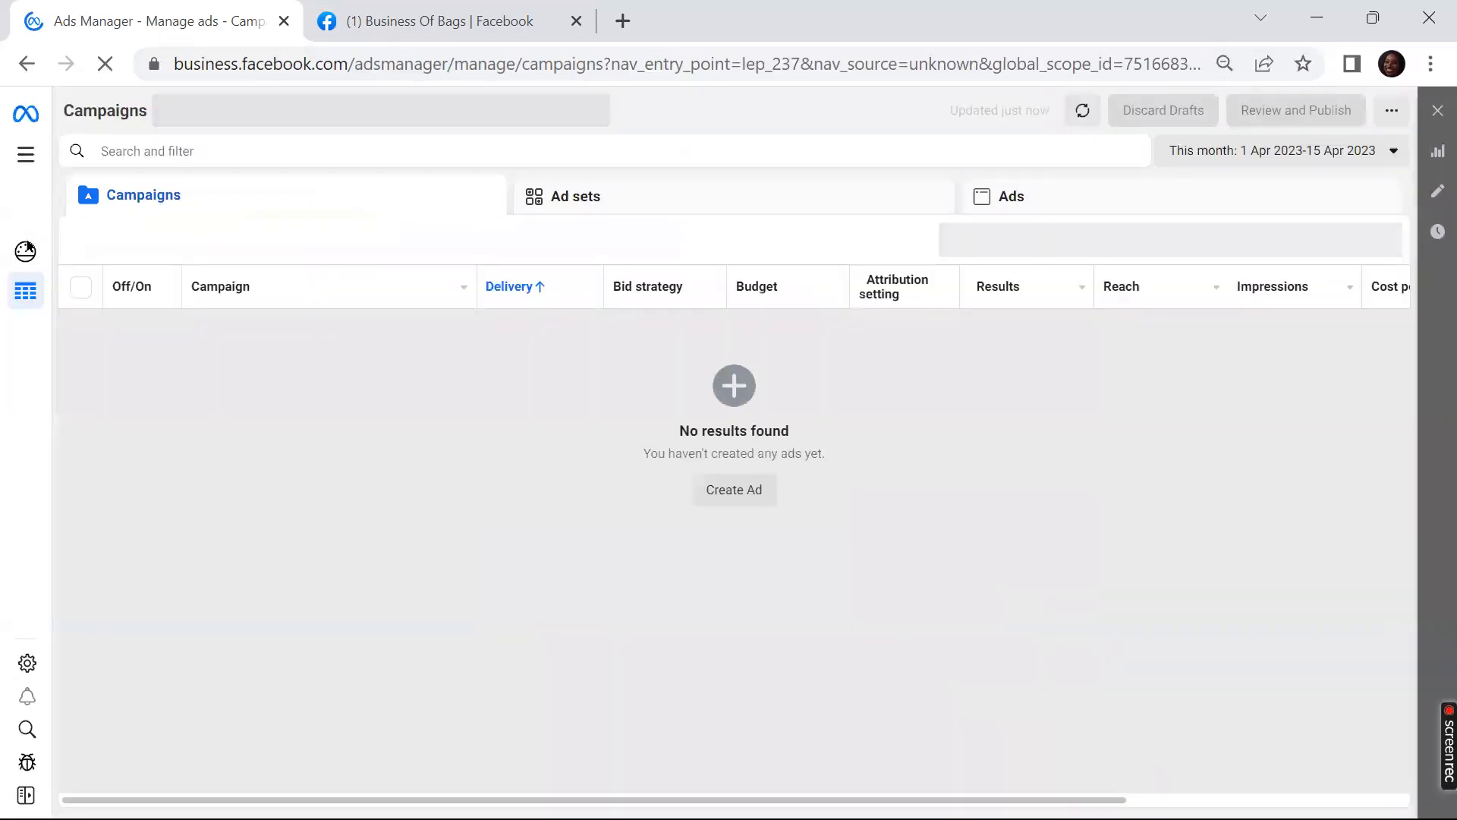
scroll(28, 247, "up", 3)
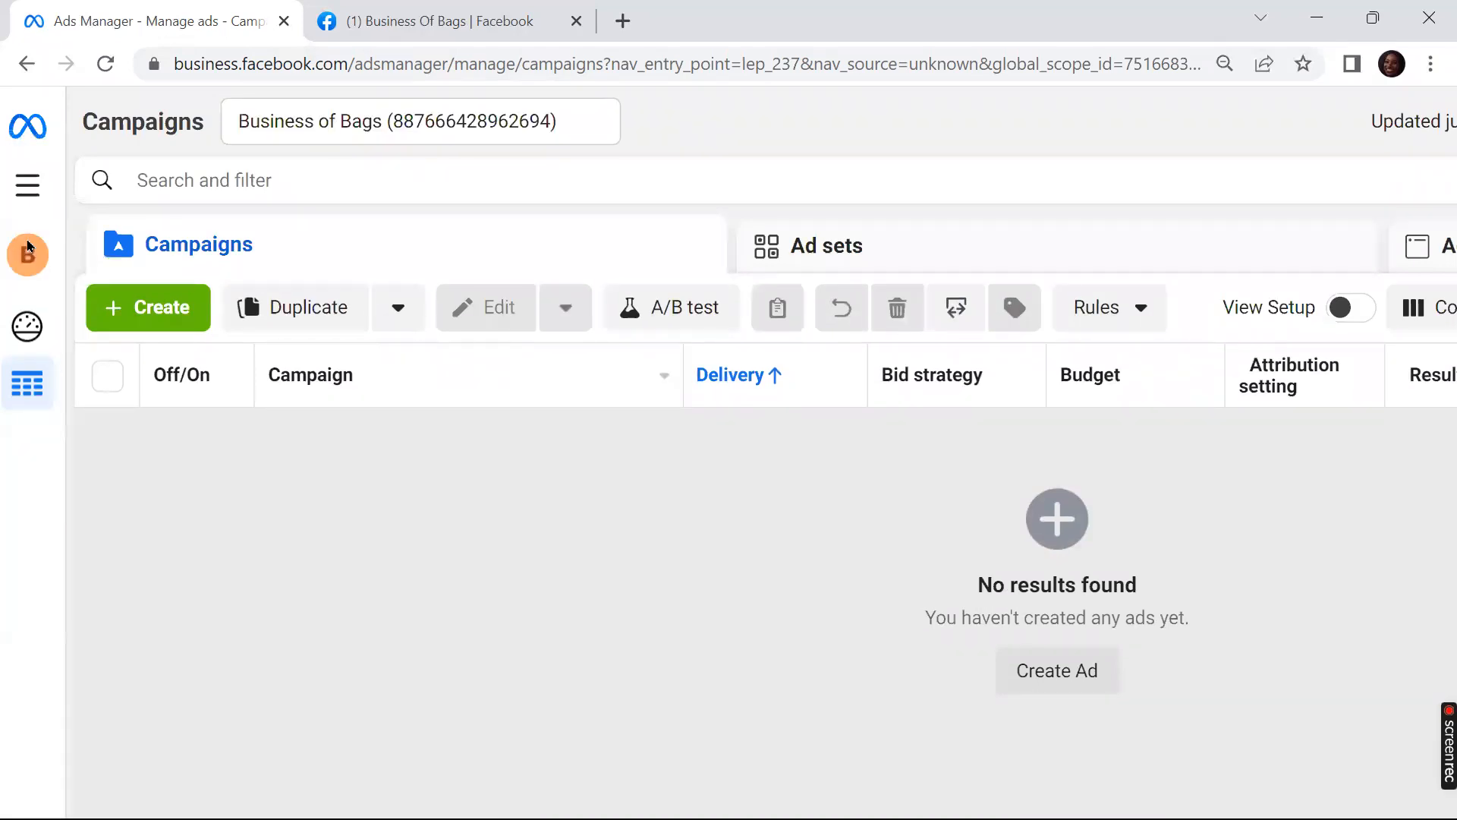
Step: Examine the list of available ad accounts for Business of bags, including the additional ones, and close it without changing the selection
left_click(27, 247)
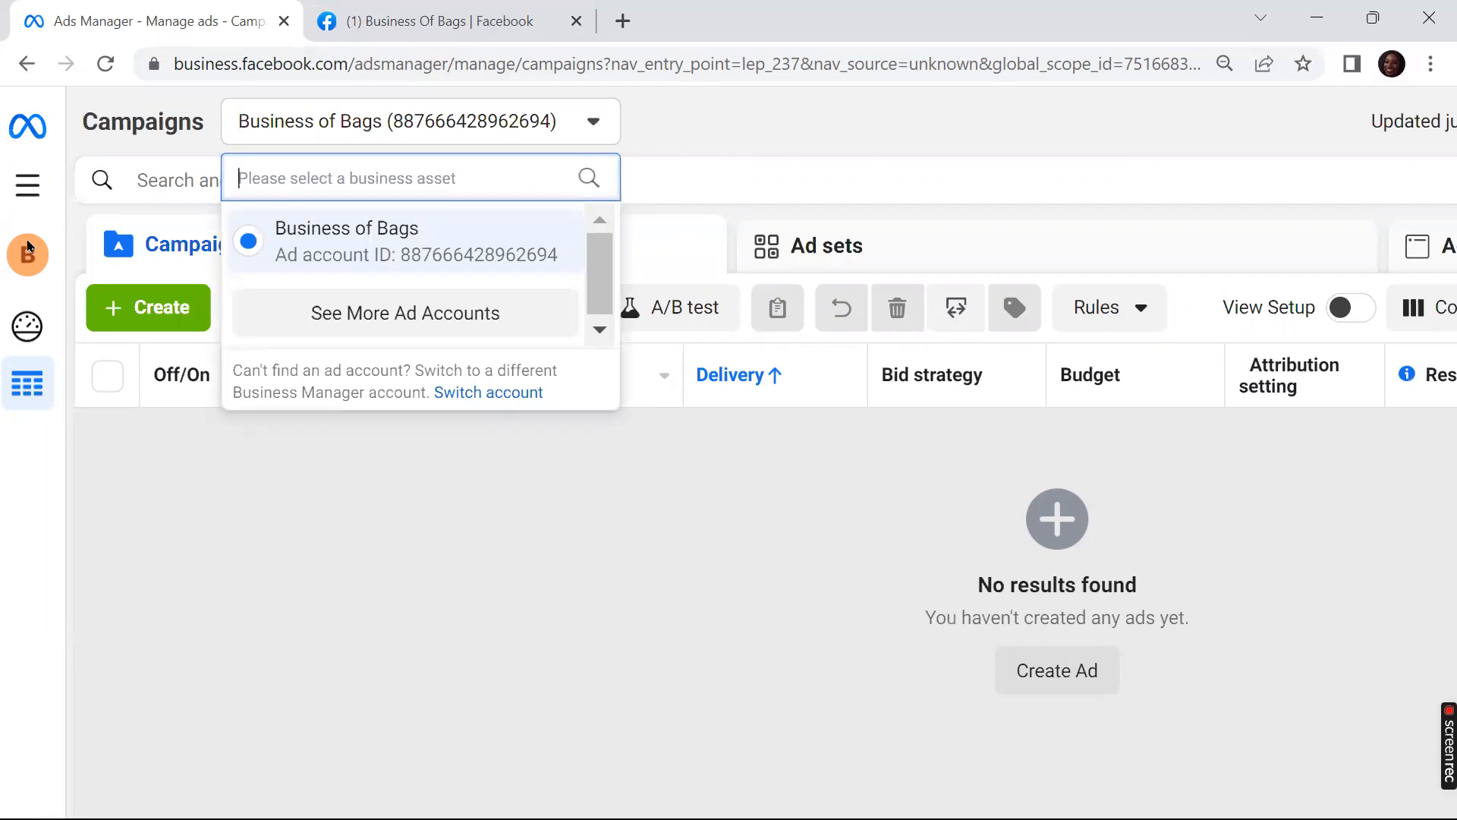
scroll(28, 247, "up", 5)
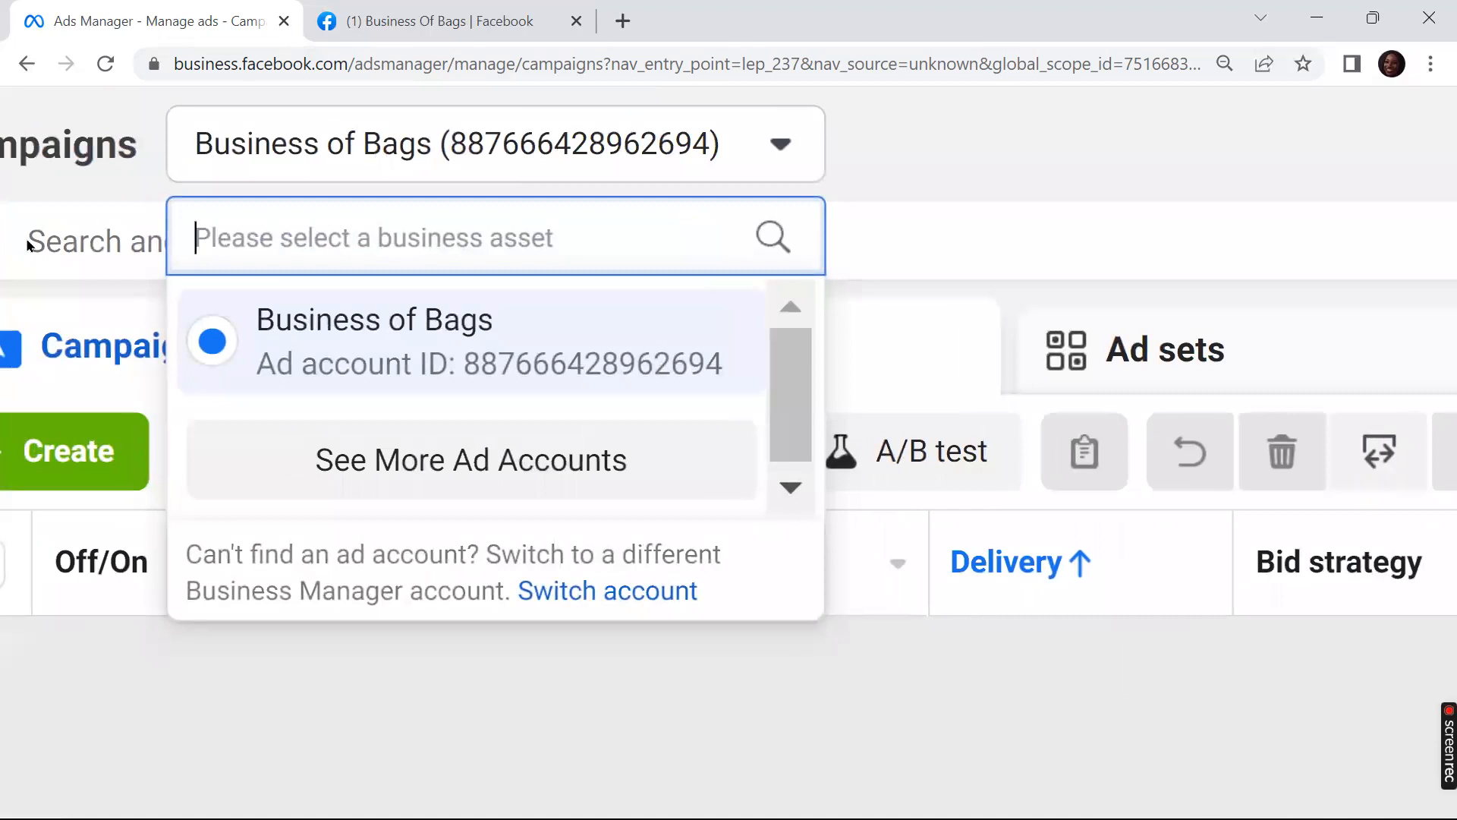
scroll(28, 245, "up", 3)
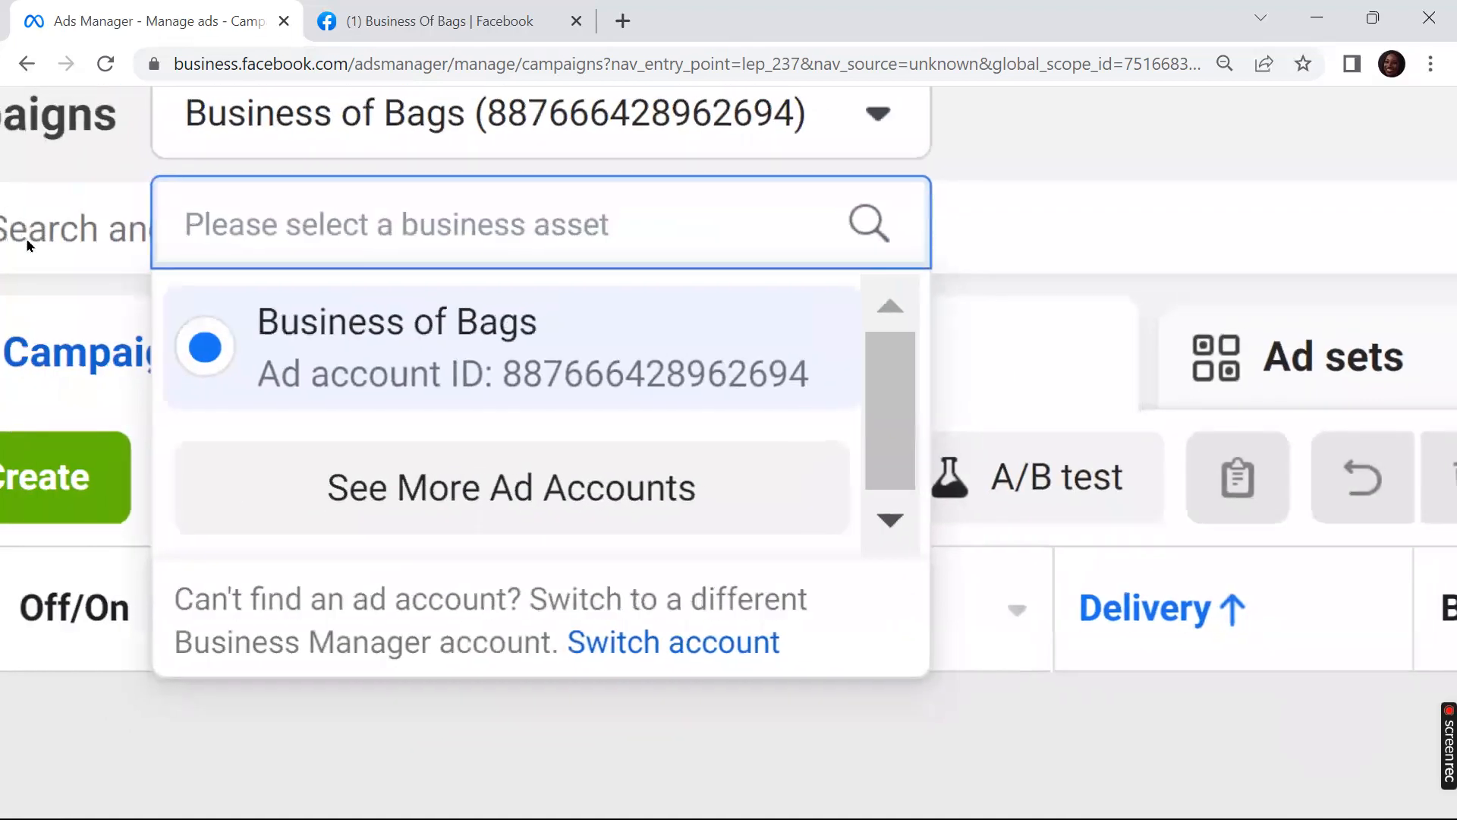
scroll(27, 244, "down", 3)
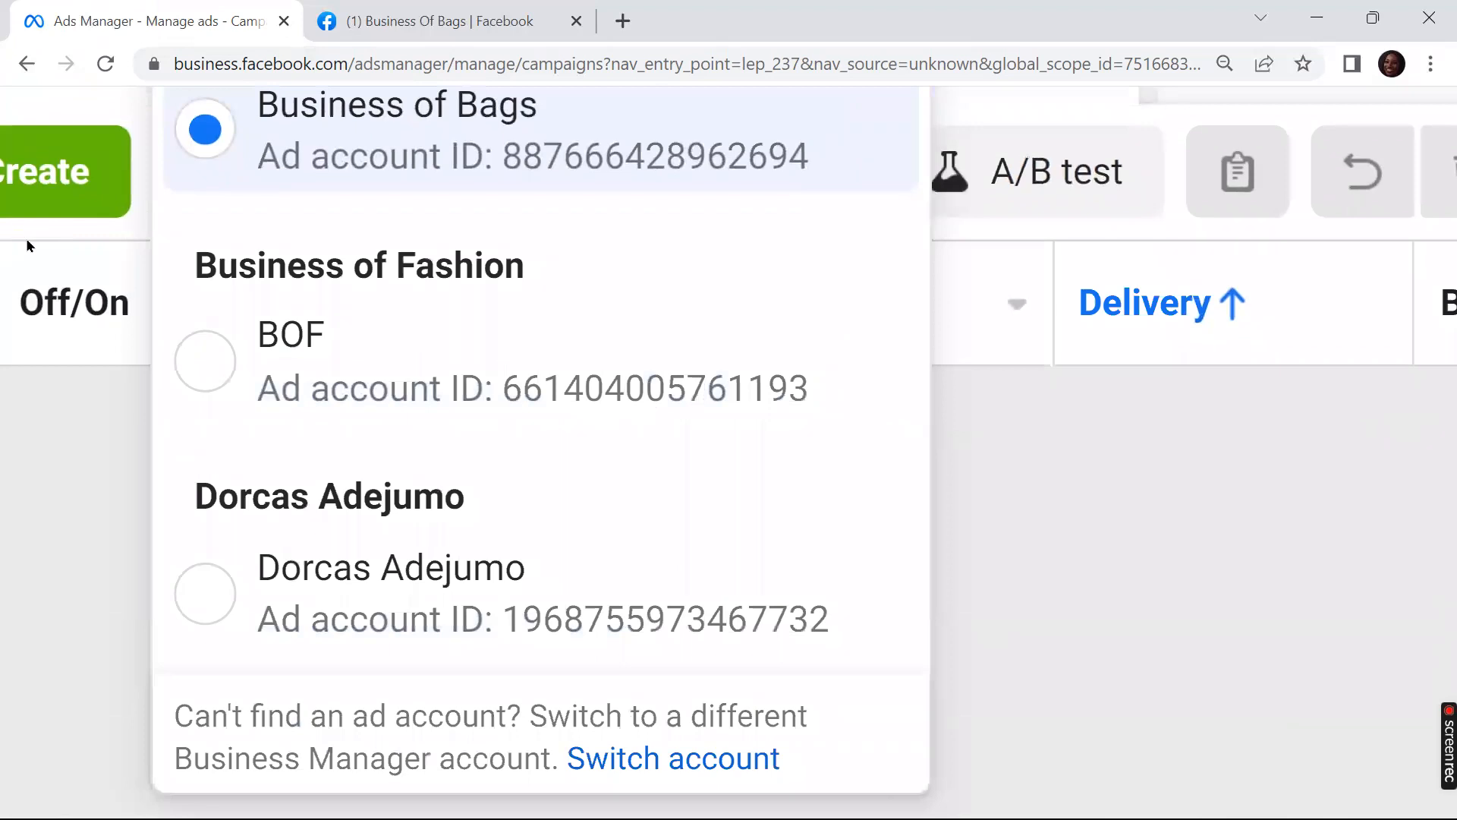
scroll(28, 244, "up", 4)
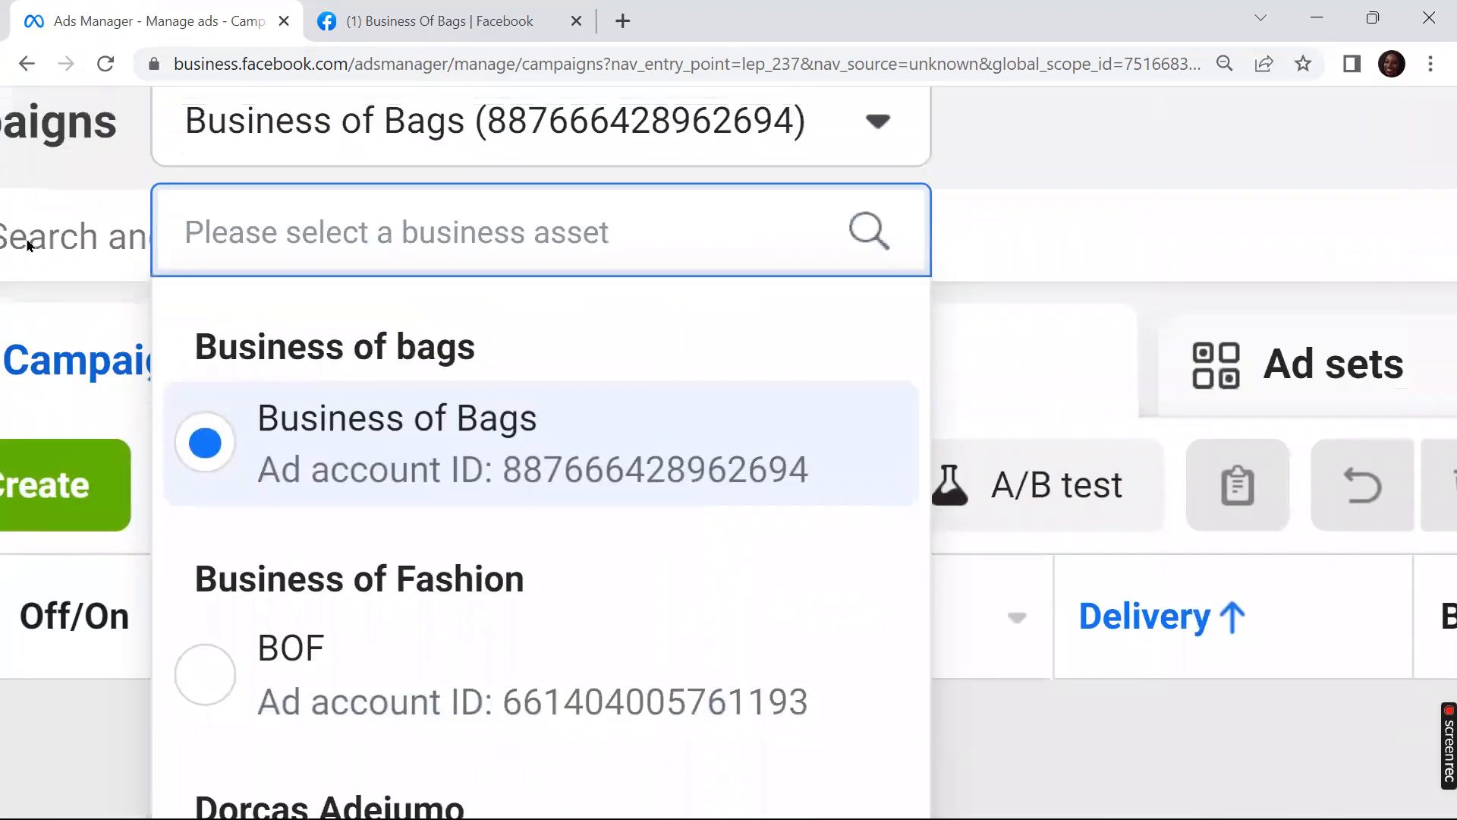
key("Escape")
scroll(27, 246, "down", 5)
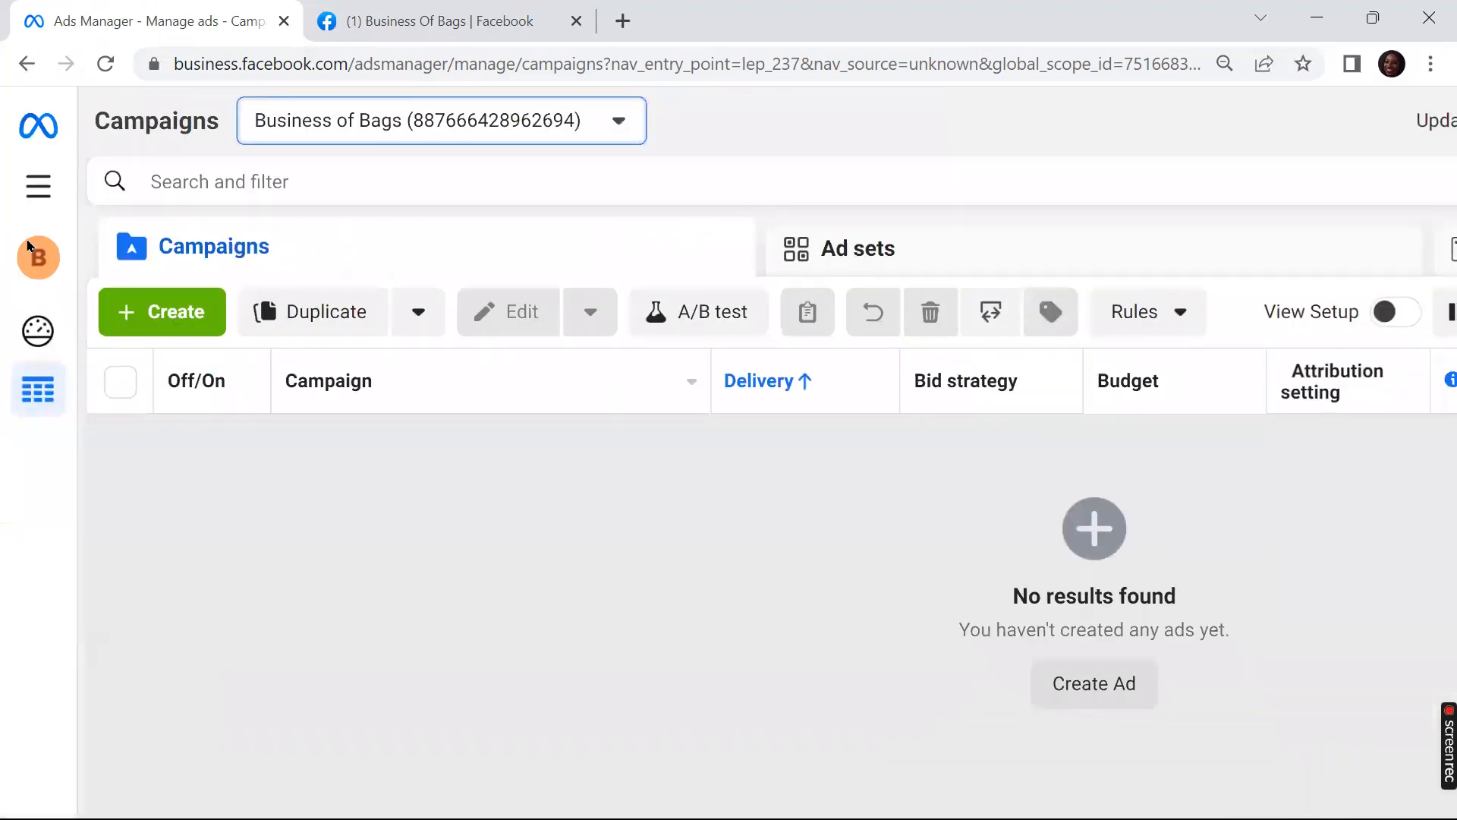
Step: Examine the campaigns, ad sets and ads levels of the Business of Bags ad account
scroll(28, 246, "up", 3)
scroll(28, 245, "up", 2)
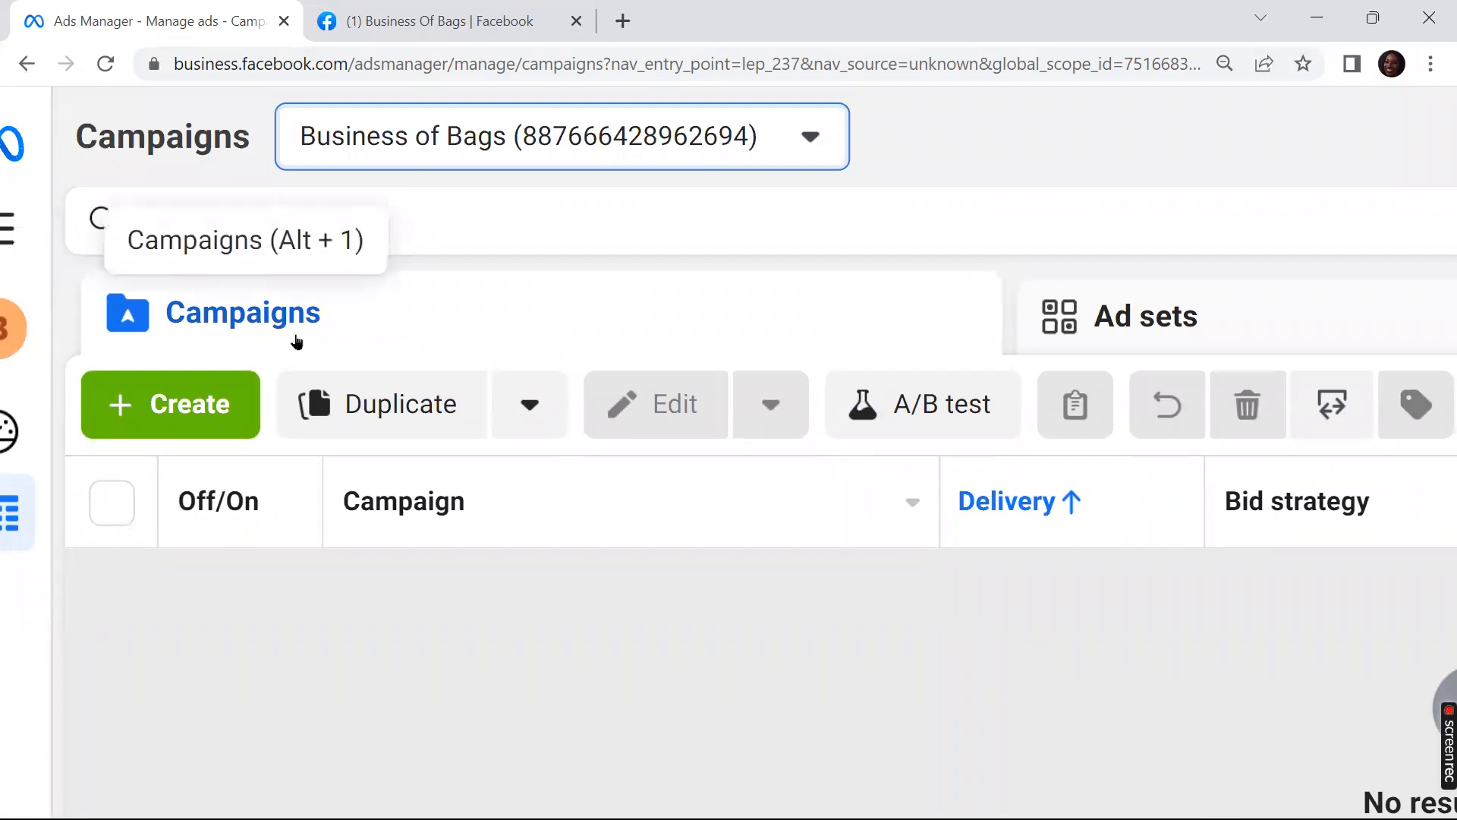
scroll(296, 341, "right", 10)
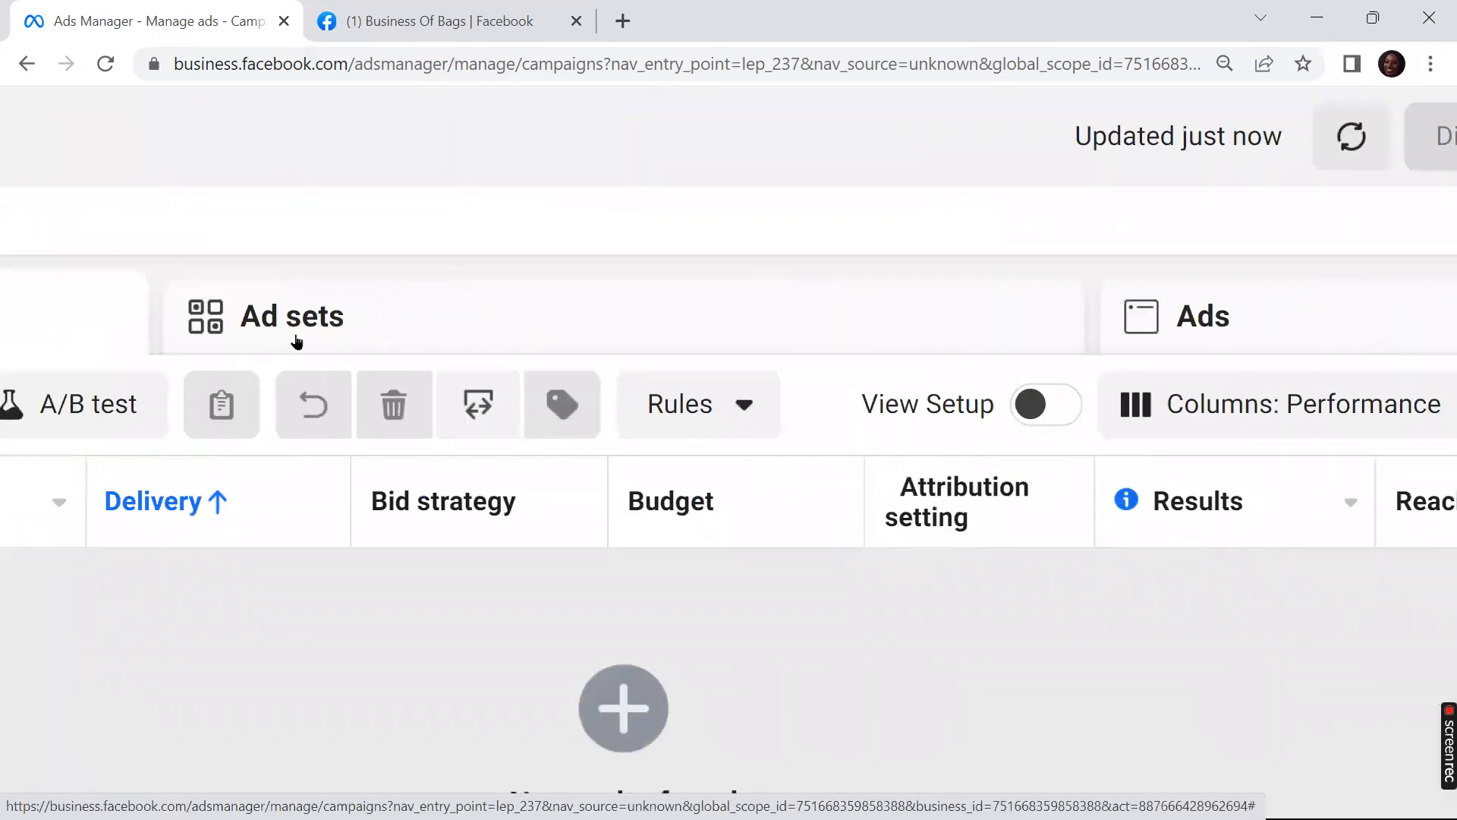
scroll(342, 347, "right", 2)
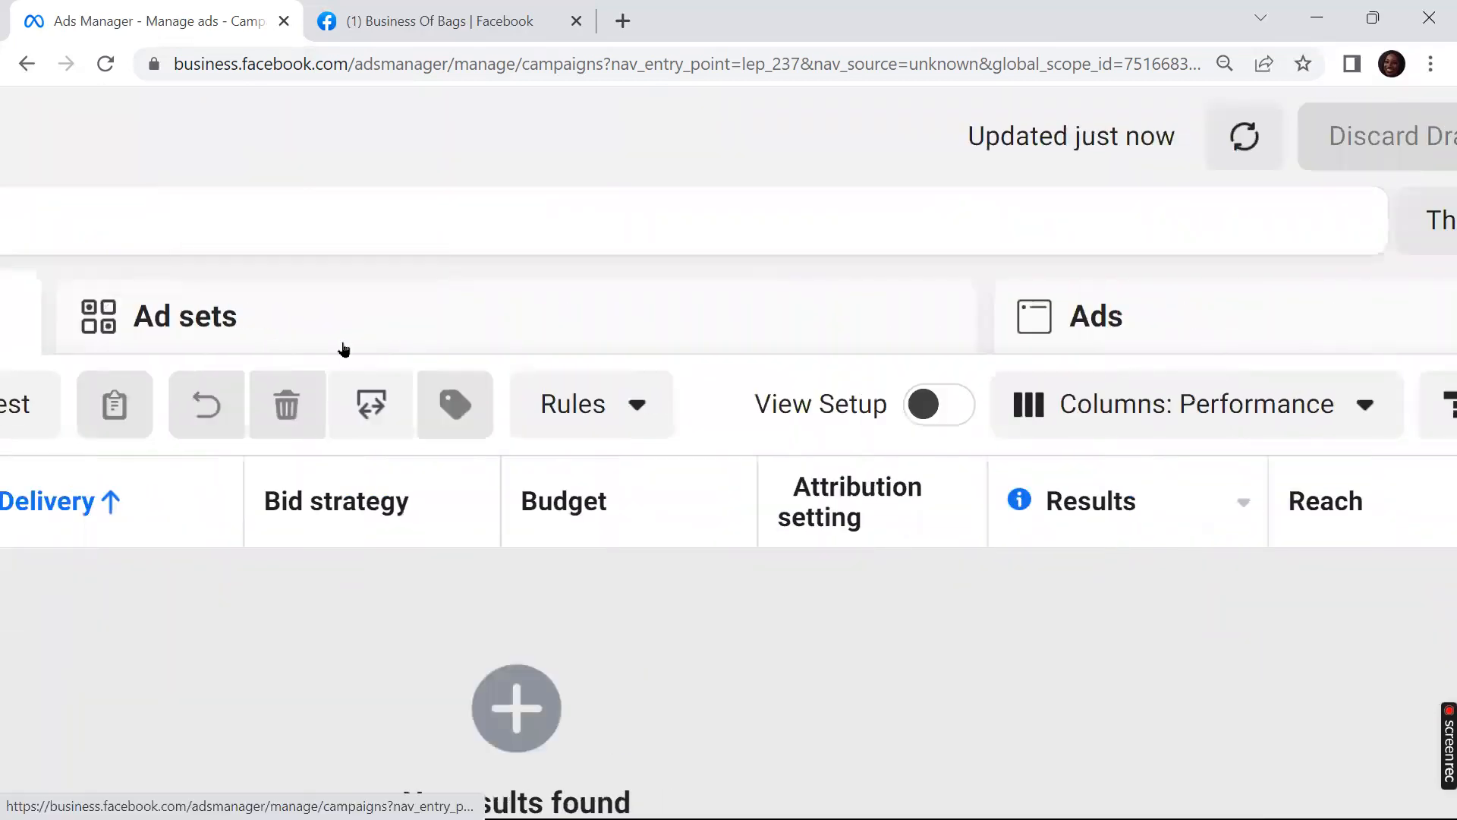
scroll(343, 349, "right", 8)
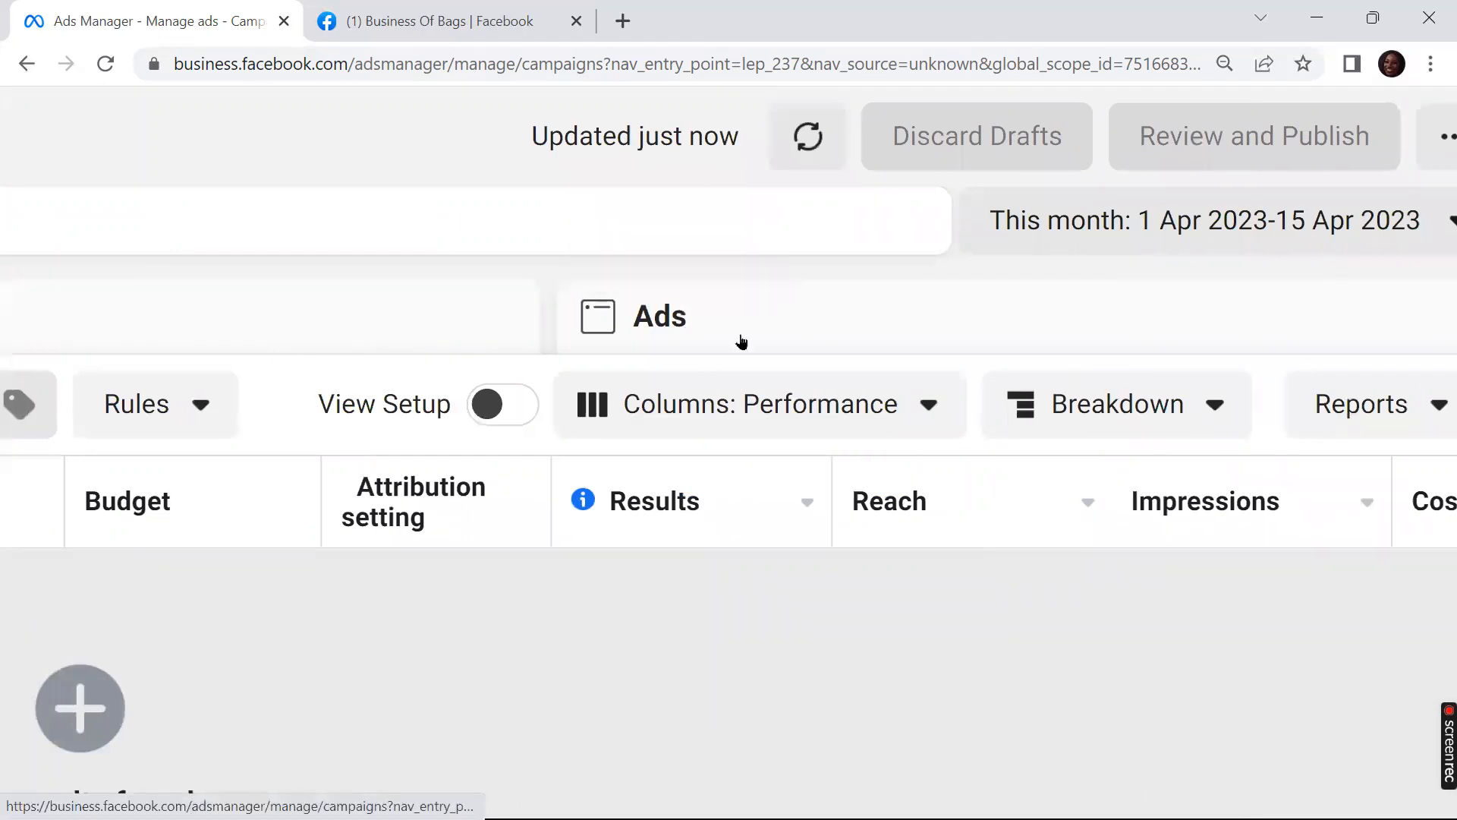
key("ctrl+minus")
key("ctrl+minus")
key("ctrl+minus")
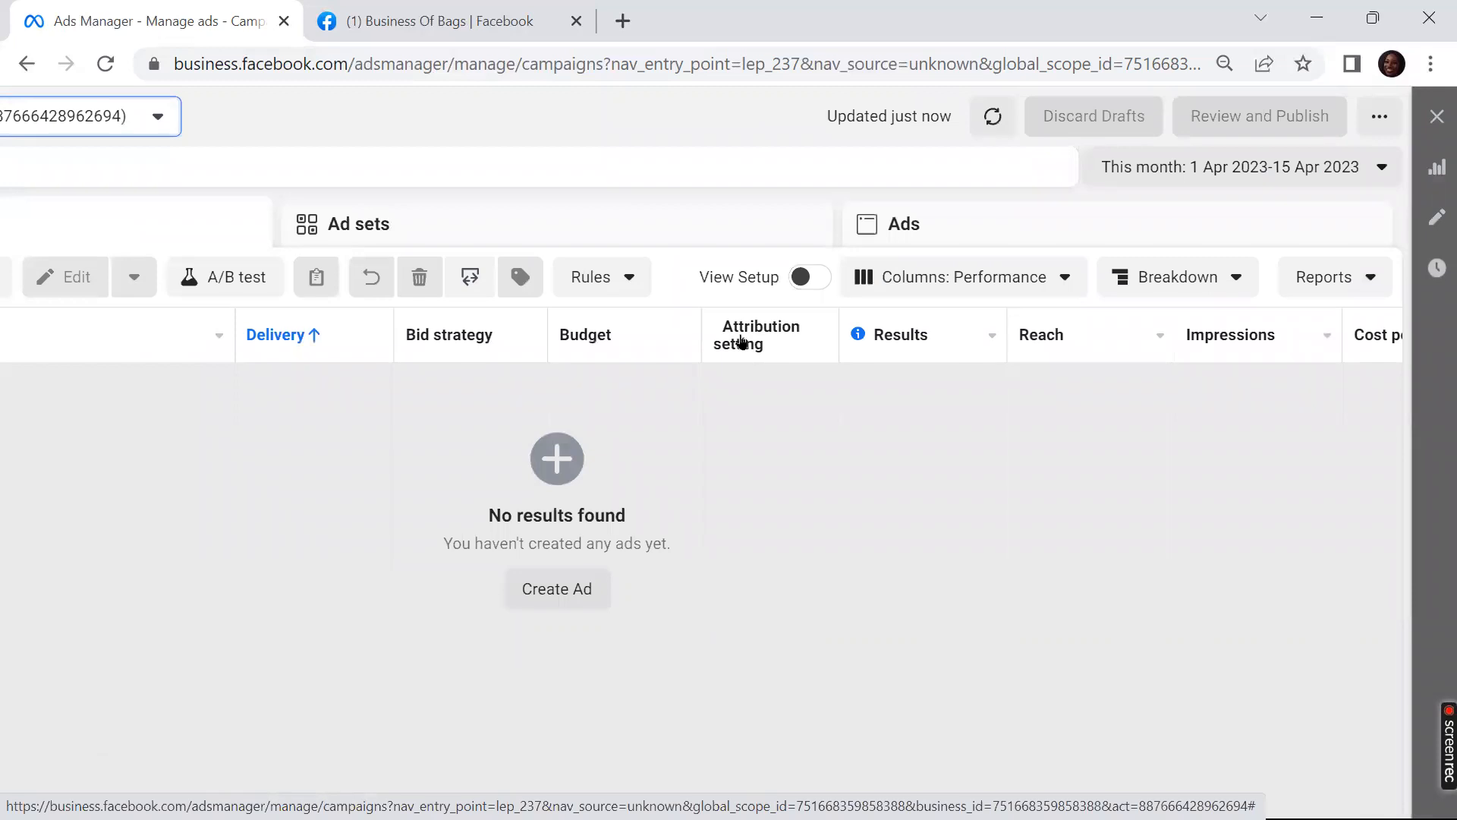
scroll(741, 342, "left", 3)
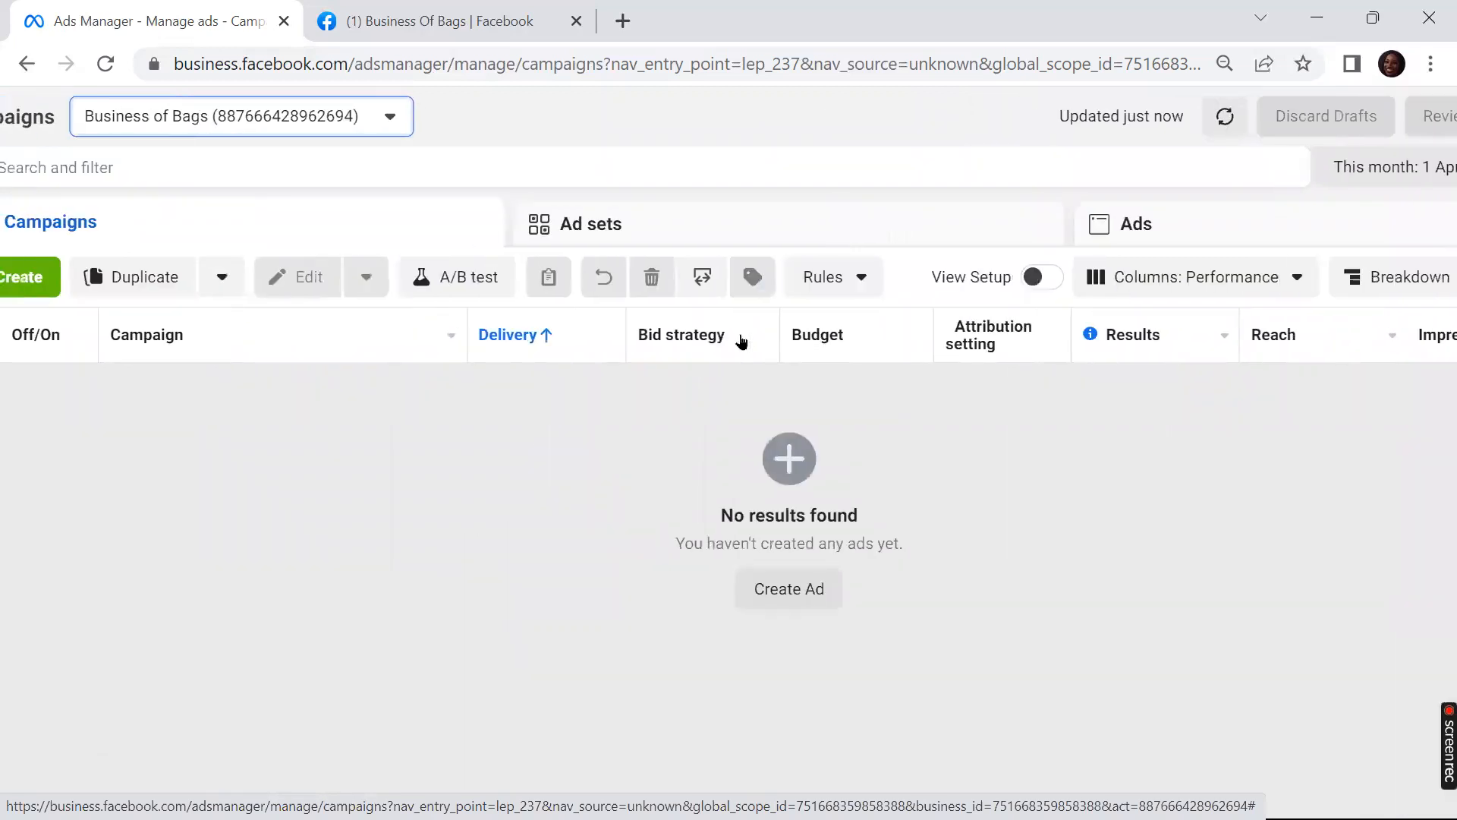
key("ctrl+minus")
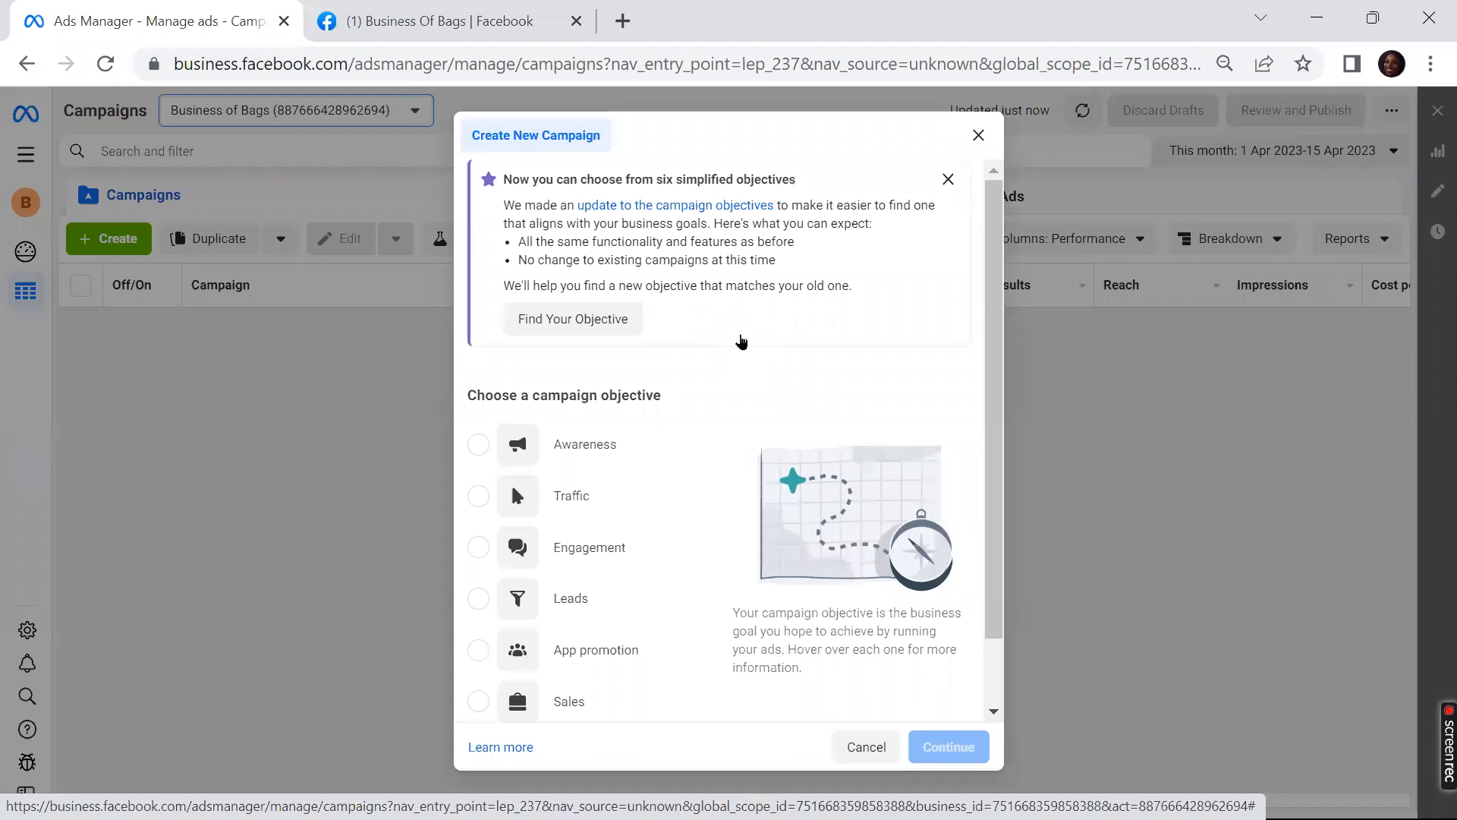
Step: Create a new campaign in the Business of Bags ad account with the Awareness objective
left_click(978, 135)
scroll(741, 343, "up", 3)
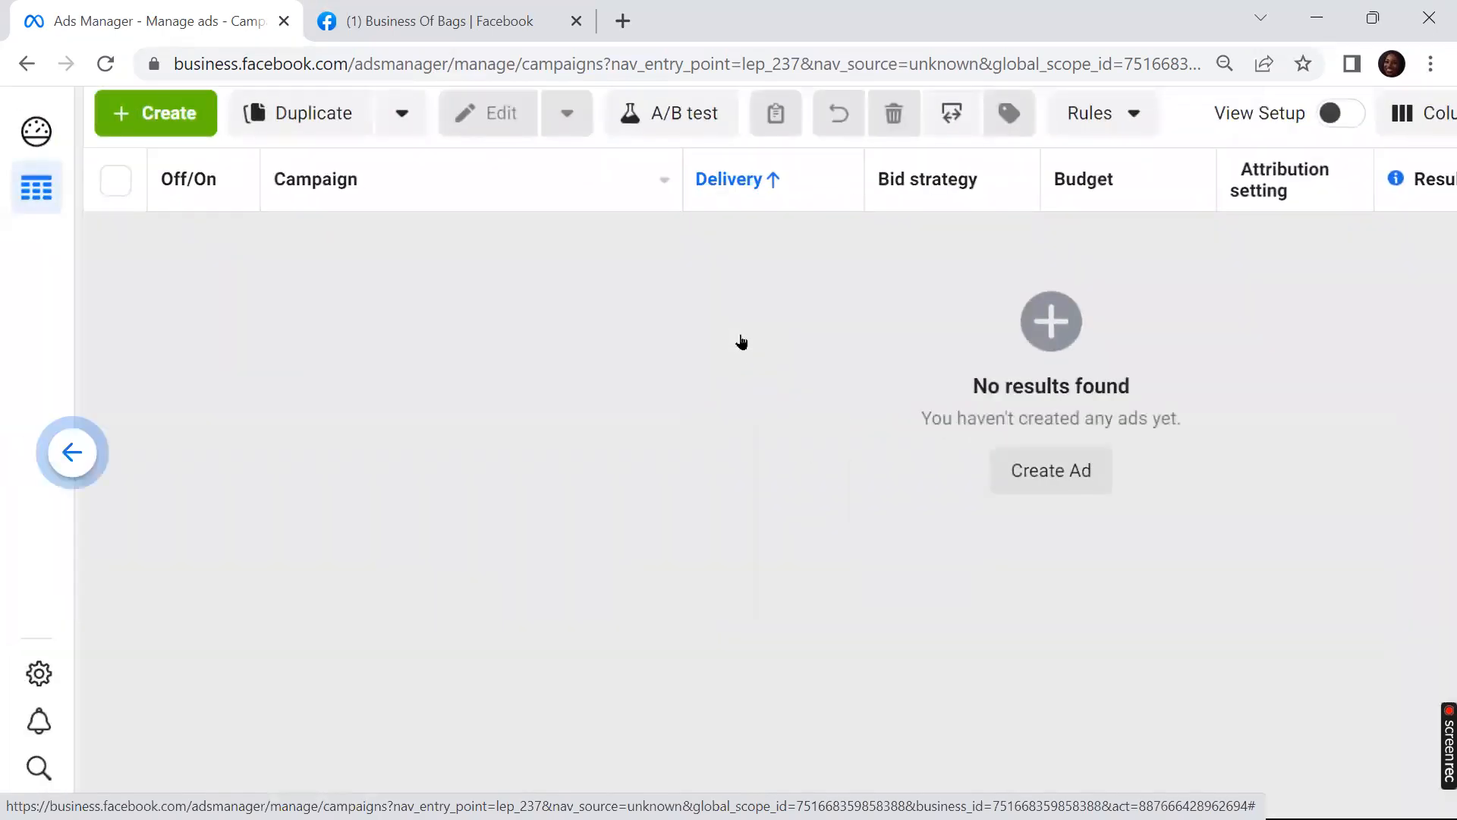
scroll(741, 342, "up", 3)
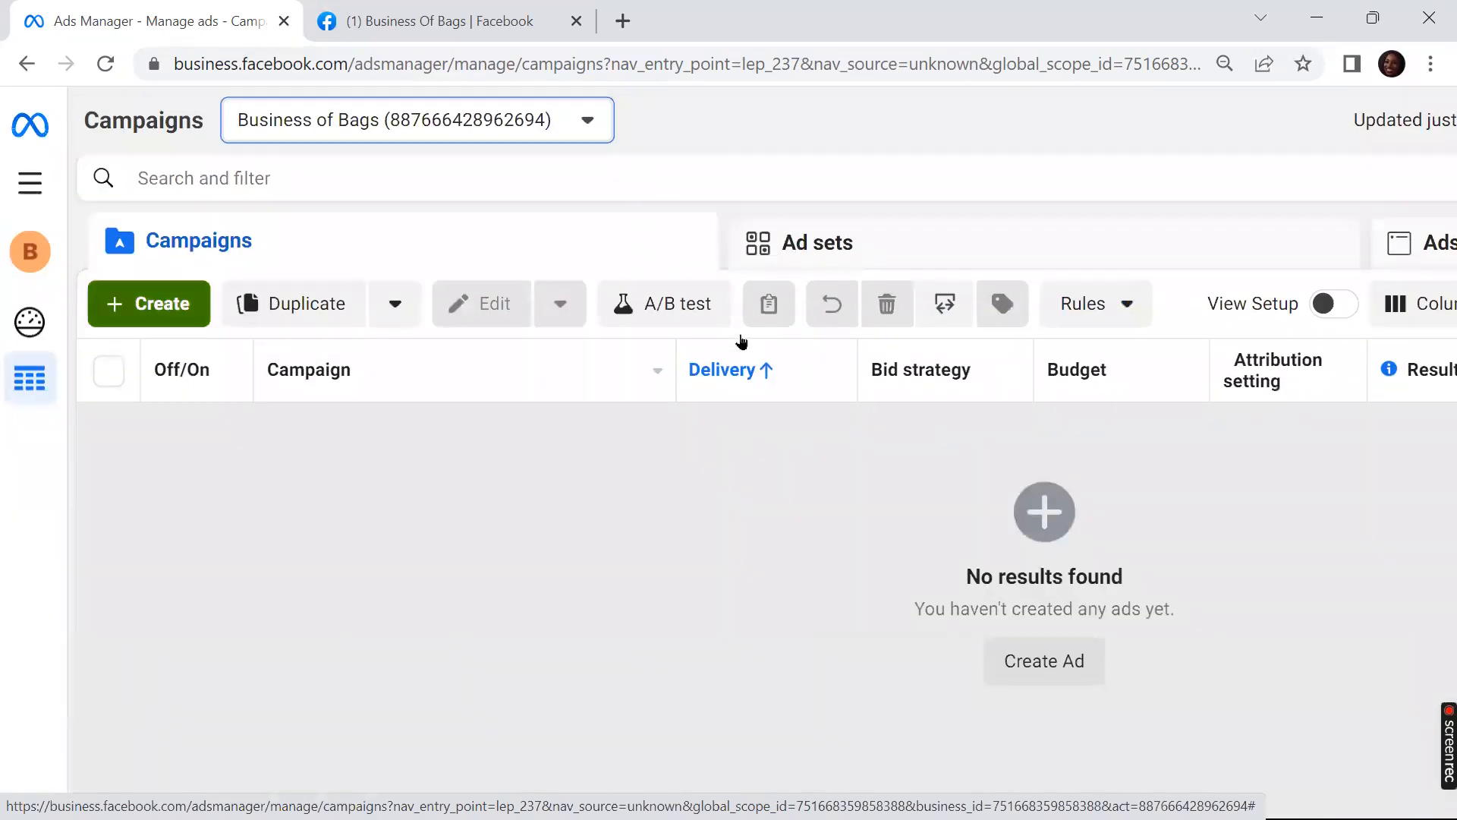
left_click(149, 303)
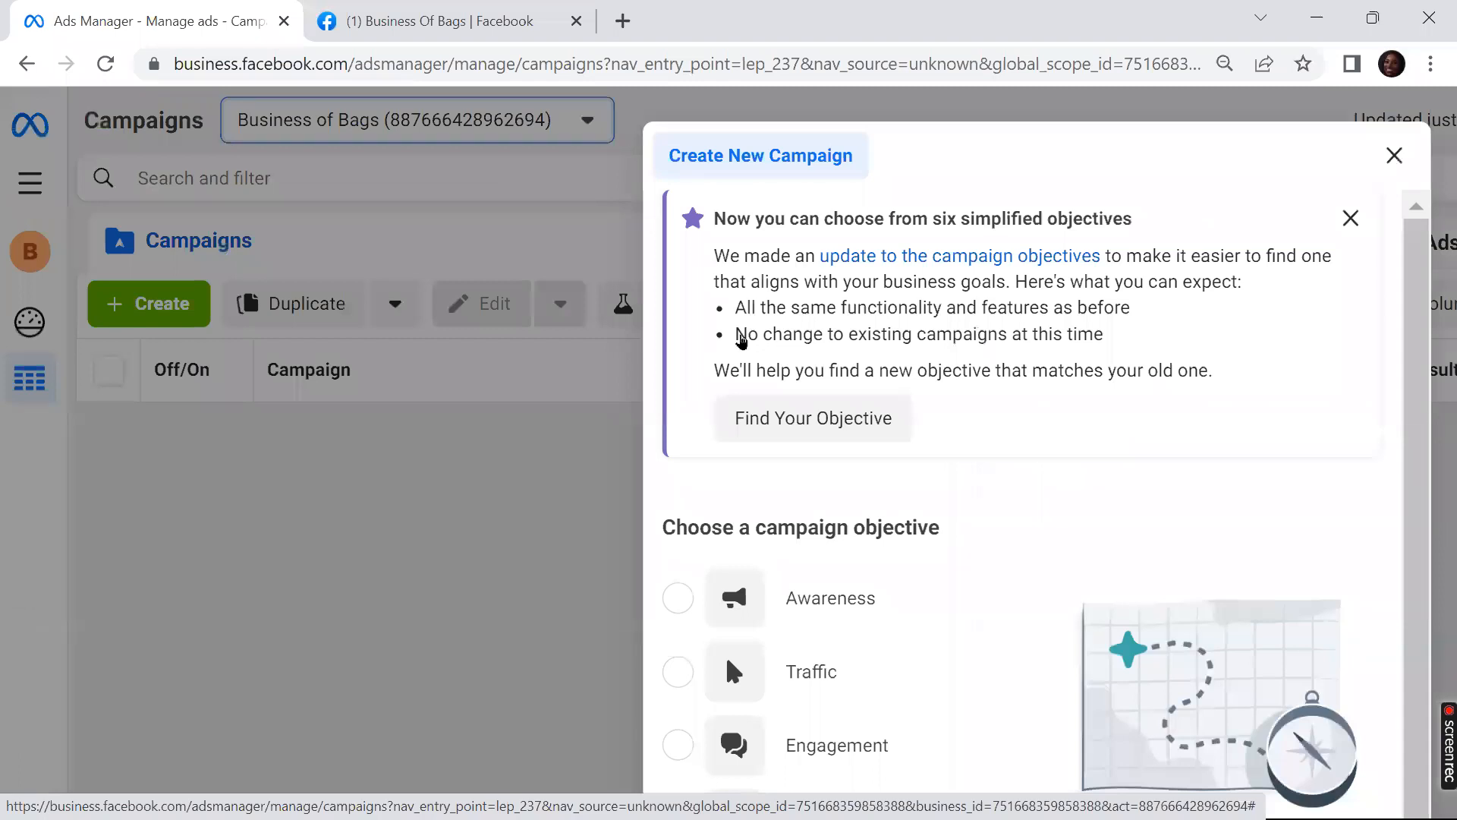
scroll(741, 340, "right", 4)
scroll(742, 340, "down", 2)
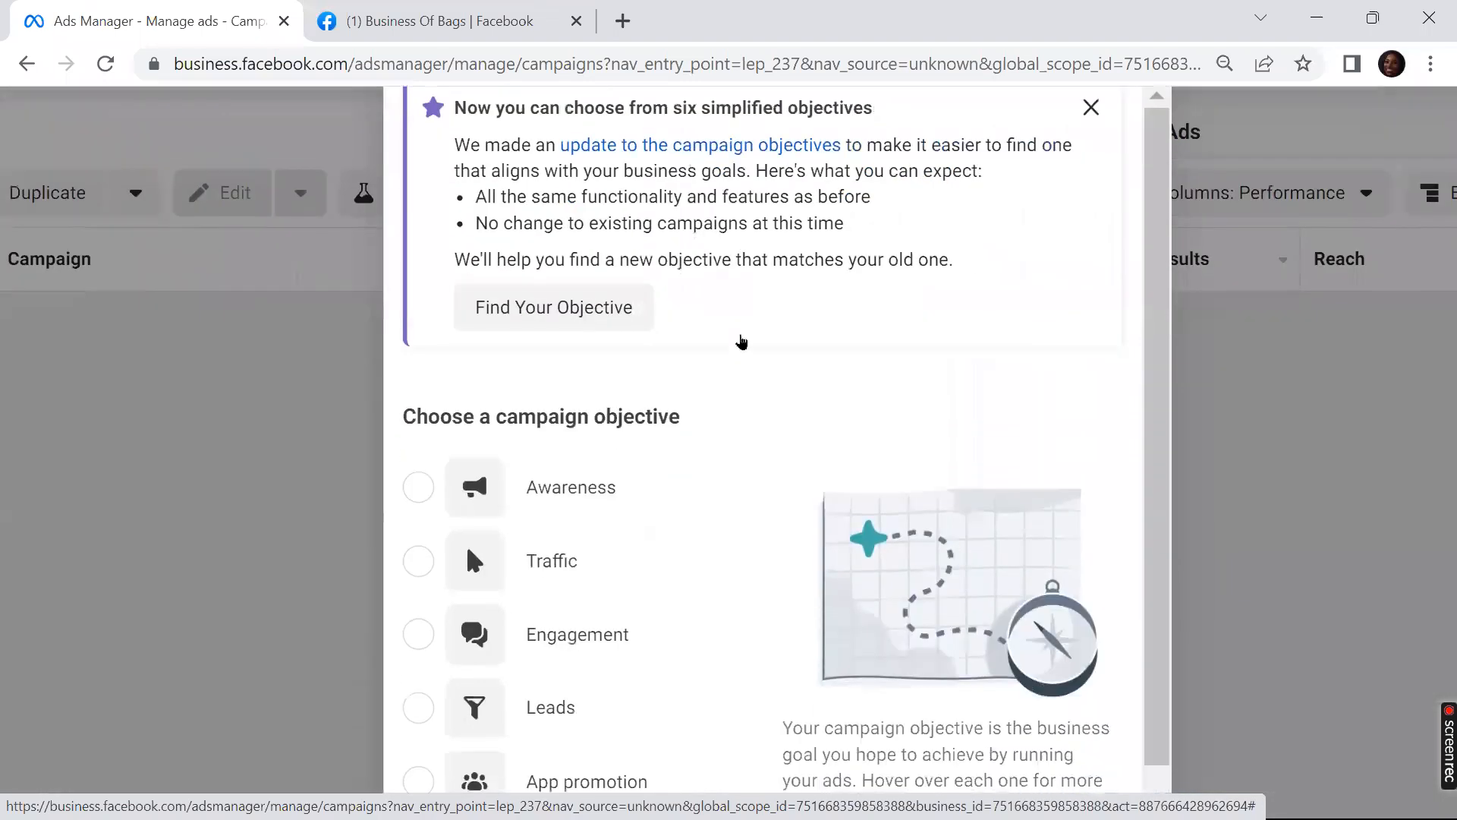
scroll(742, 343, "up", 2)
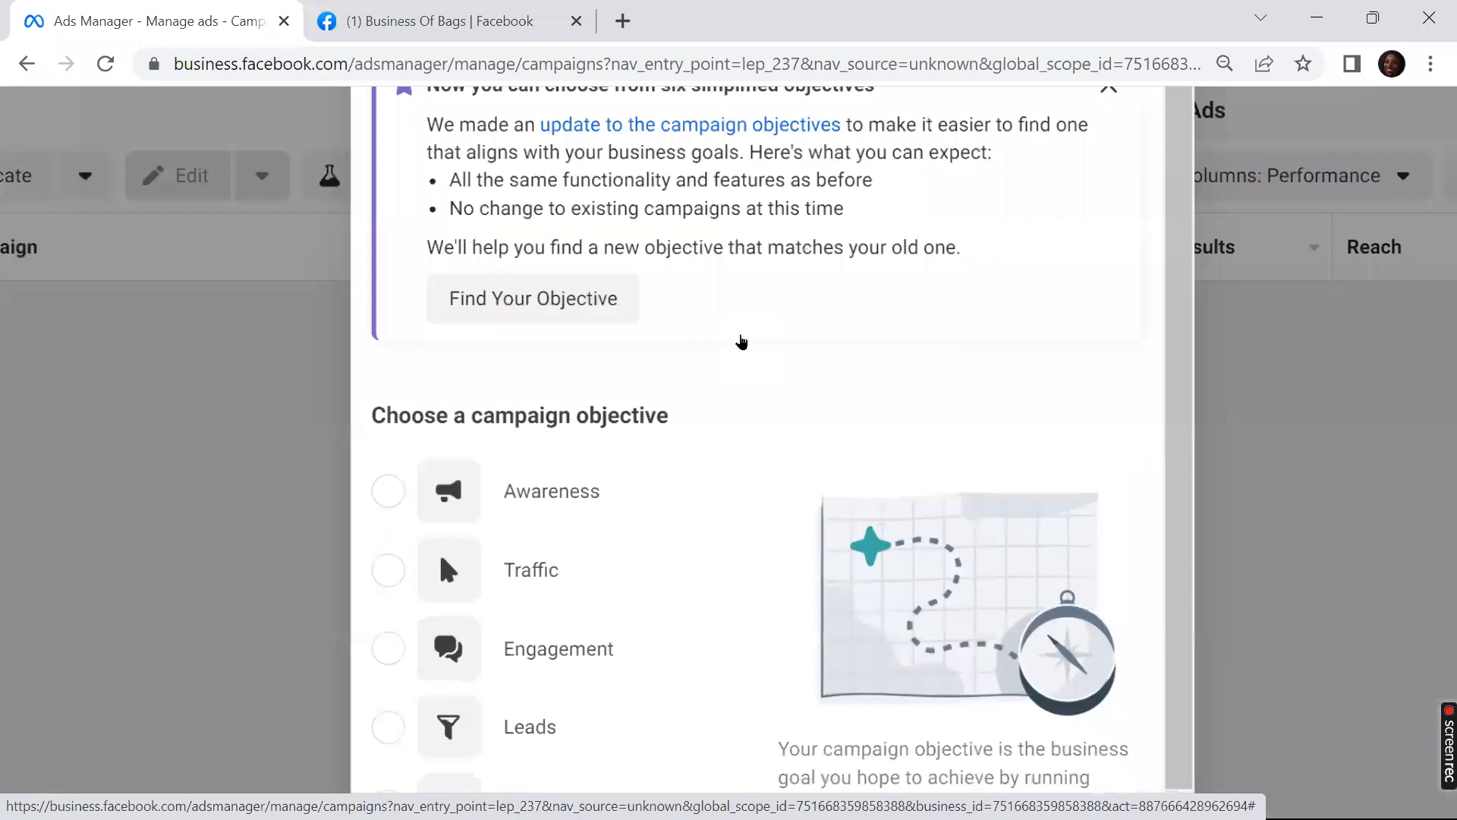
scroll(741, 342, "up", 2)
scroll(742, 340, "down", 5)
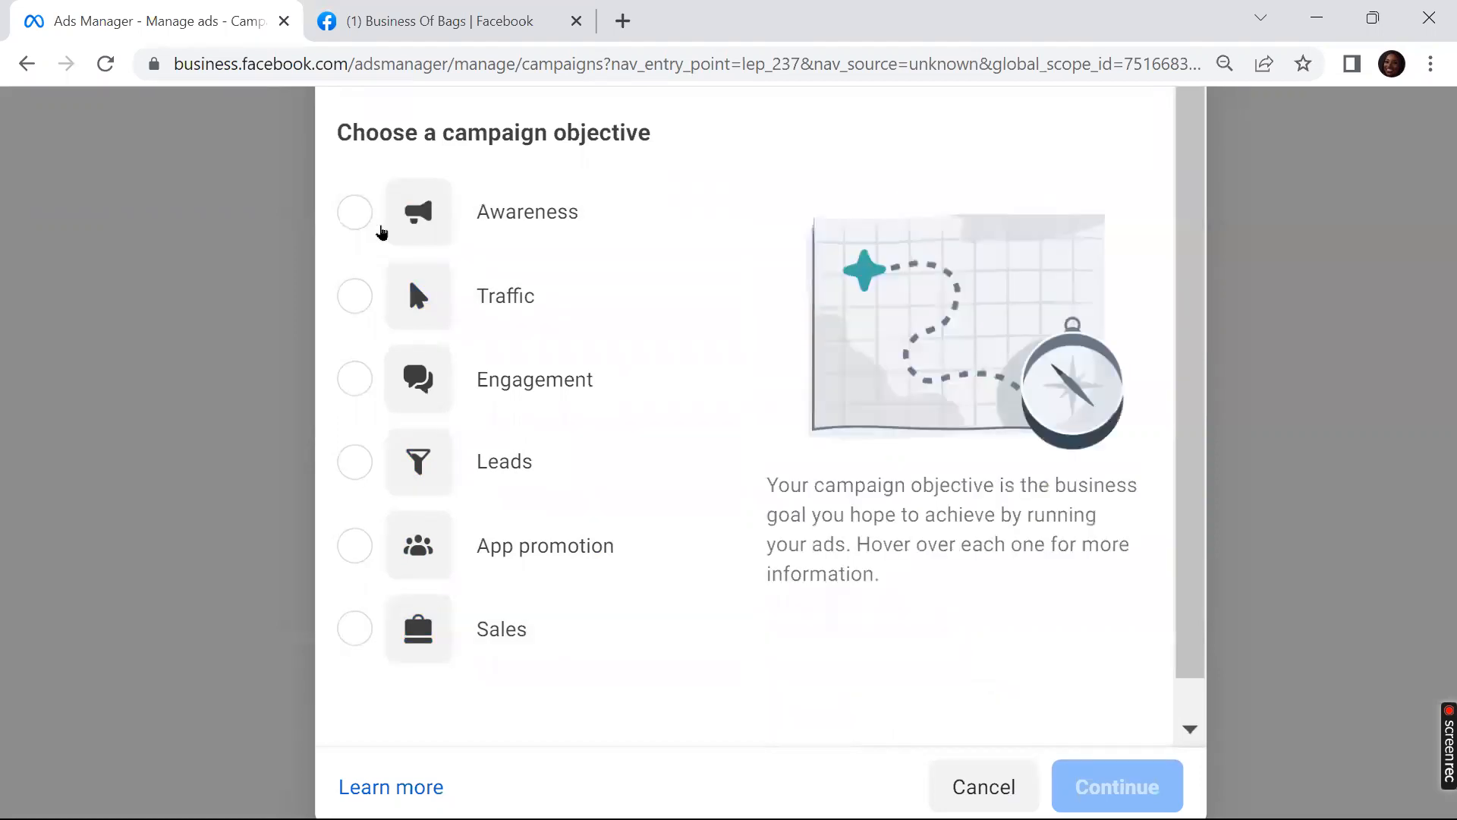
left_click(368, 222)
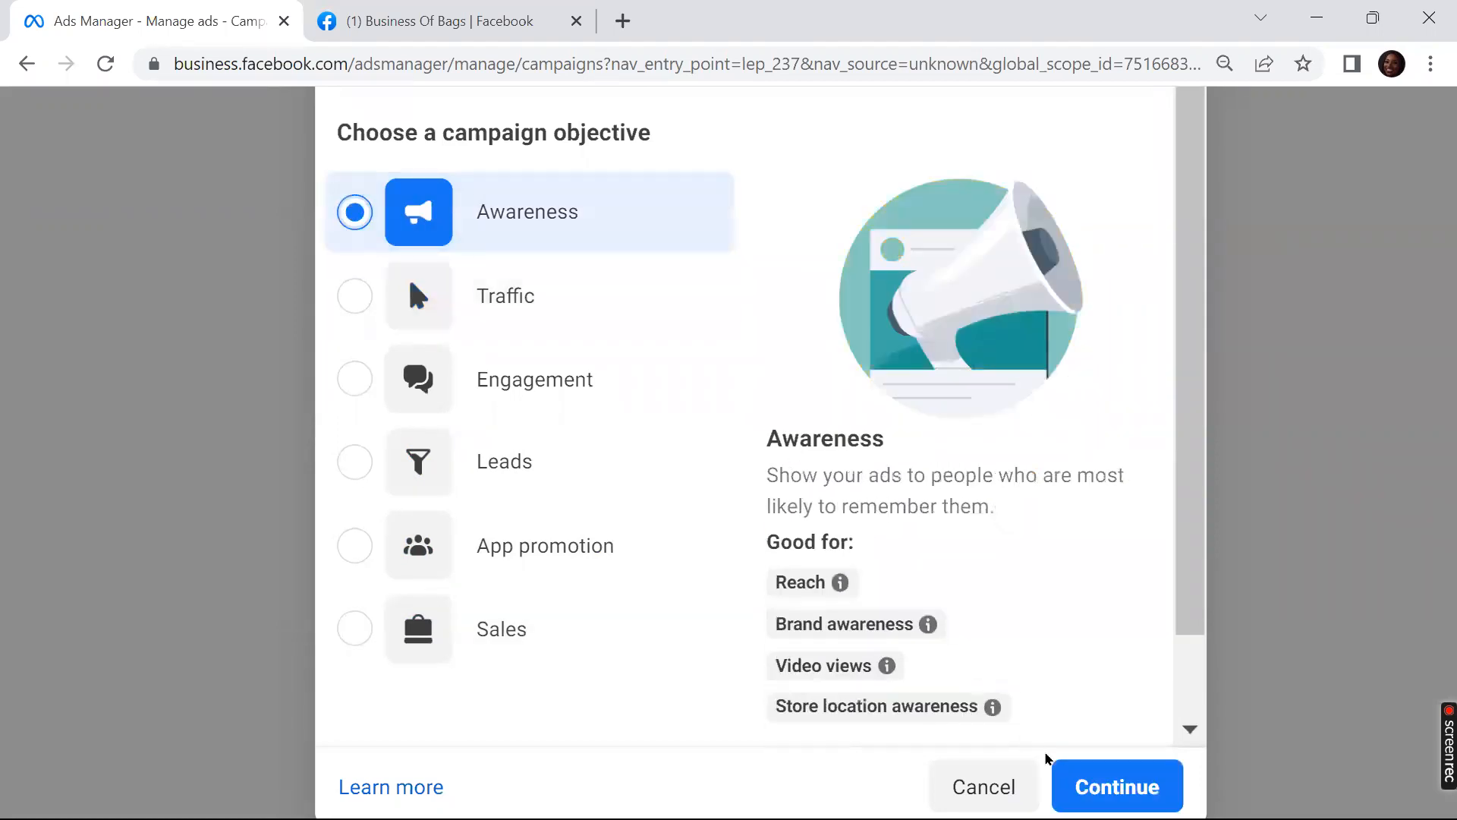
left_click(1106, 780)
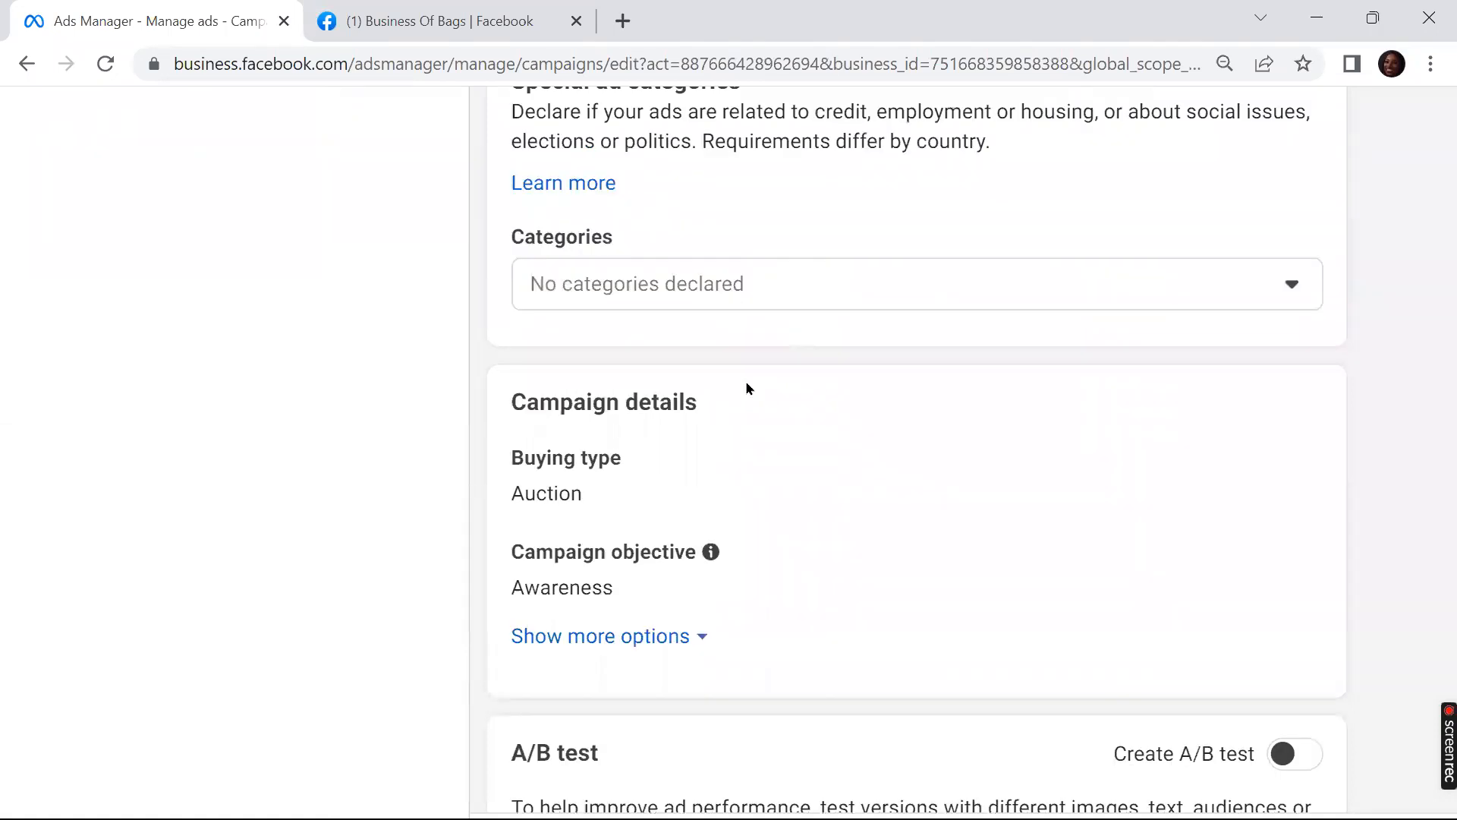
scroll(707, 344, "up", 5)
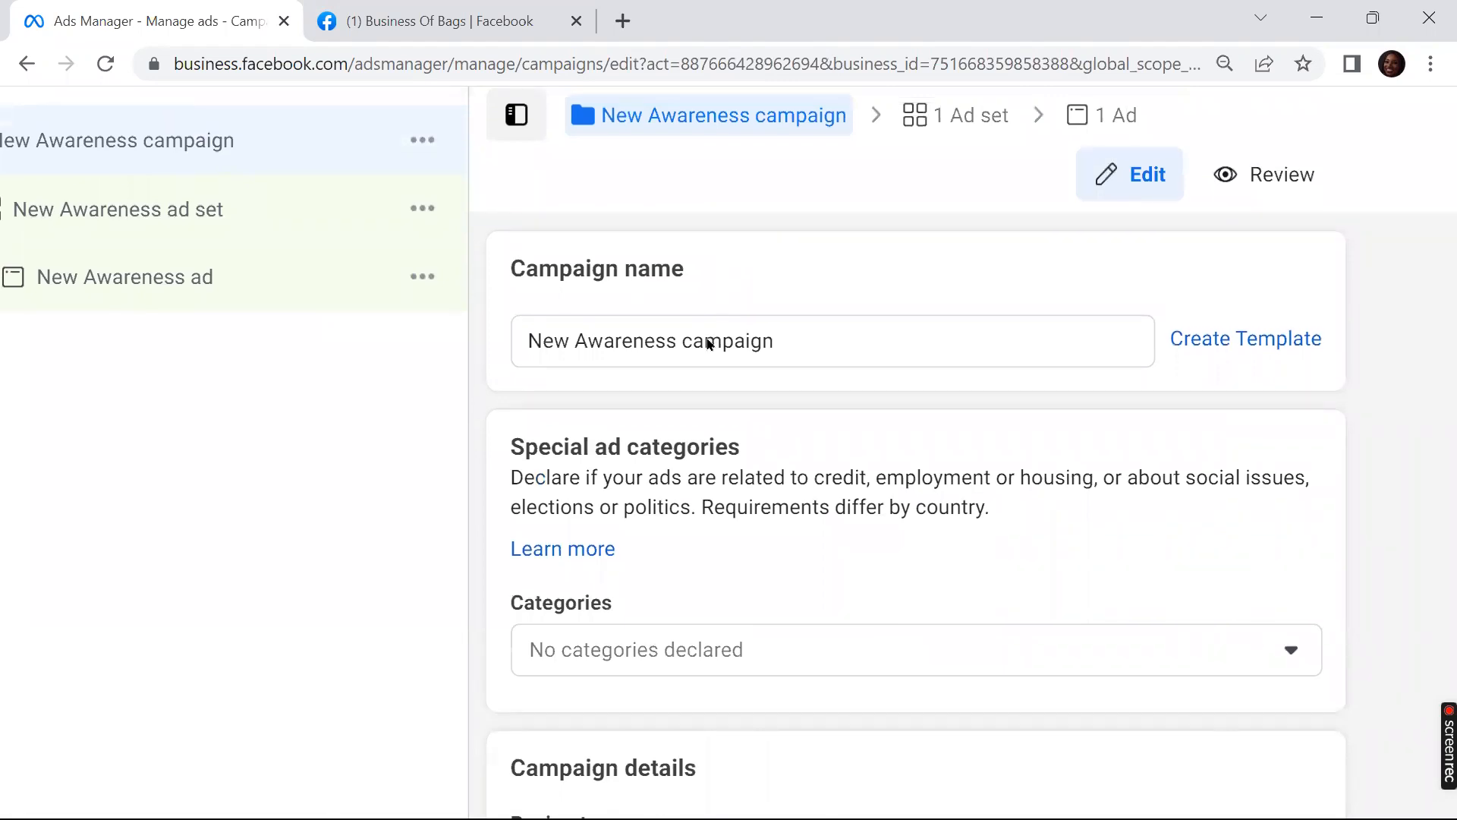
Step: Rename the campaign as bags awareness
key("ctrl+plus")
key("ctrl+plus")
key("ctrl+plus")
key("ctrl+plus")
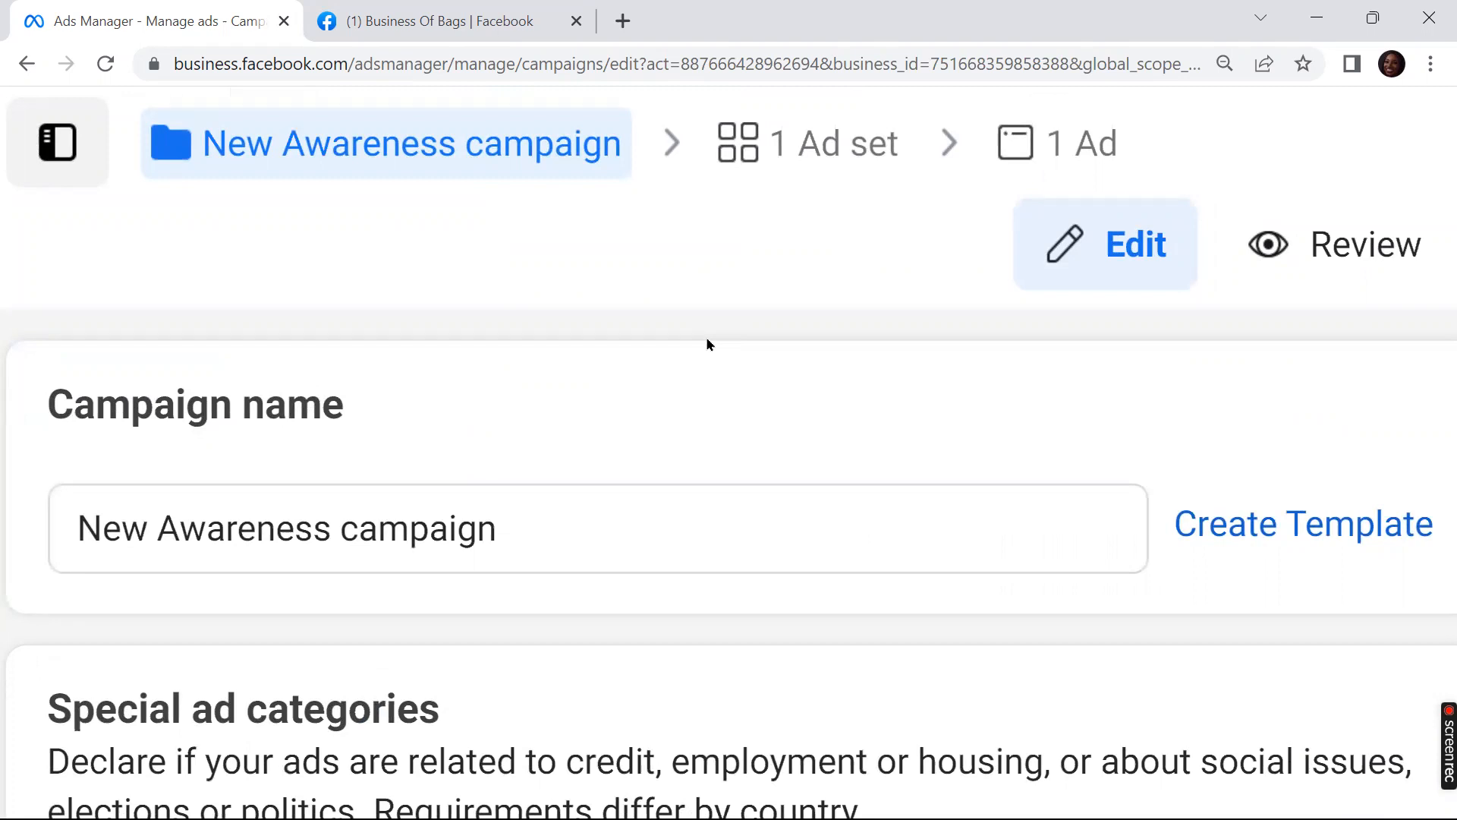
scroll(706, 344, "right", 2)
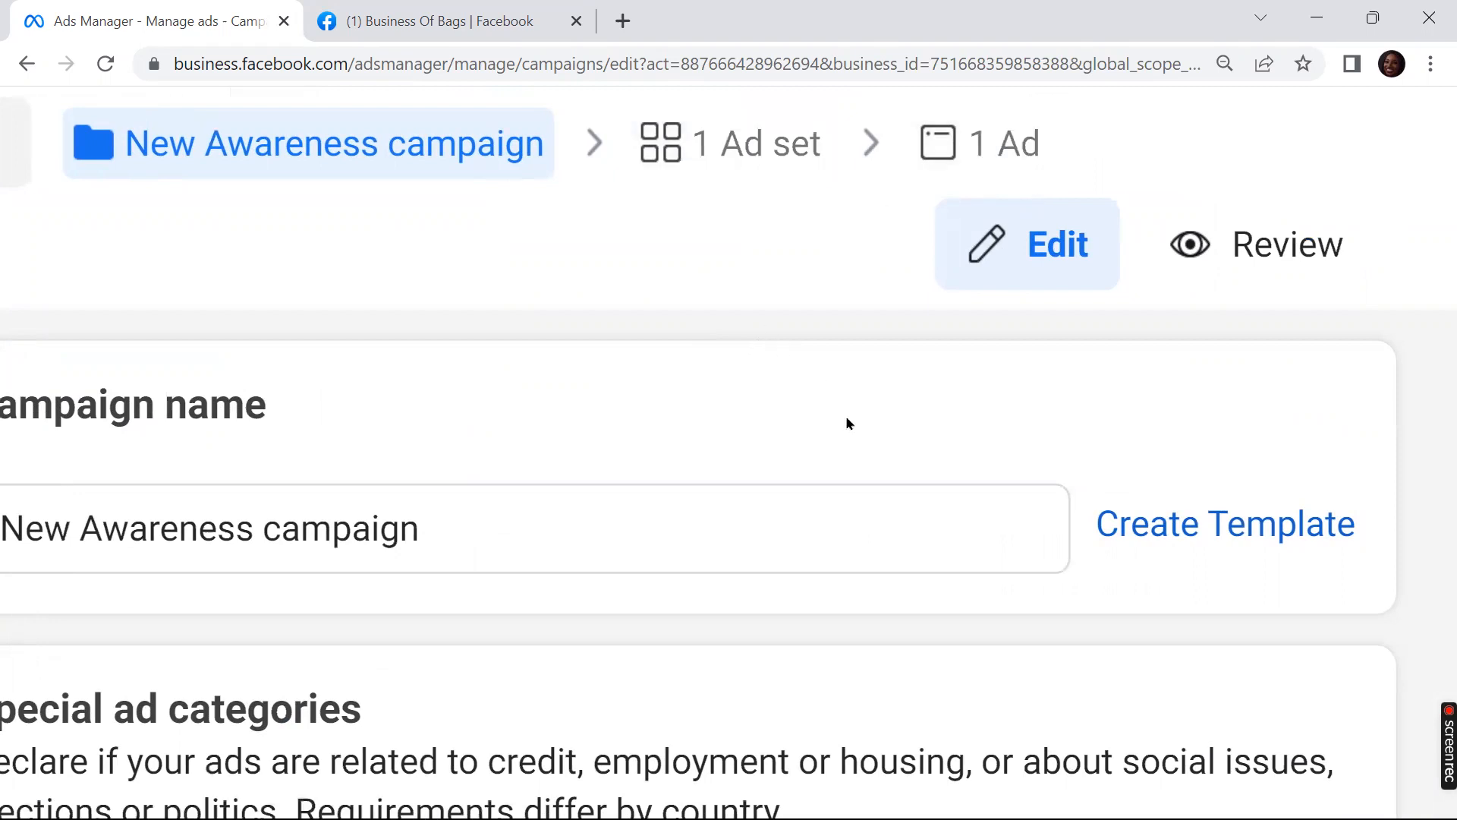
scroll(849, 424, "down", 5)
scroll(849, 424, "up", 2)
scroll(848, 419, "up", 1)
left_click(838, 289)
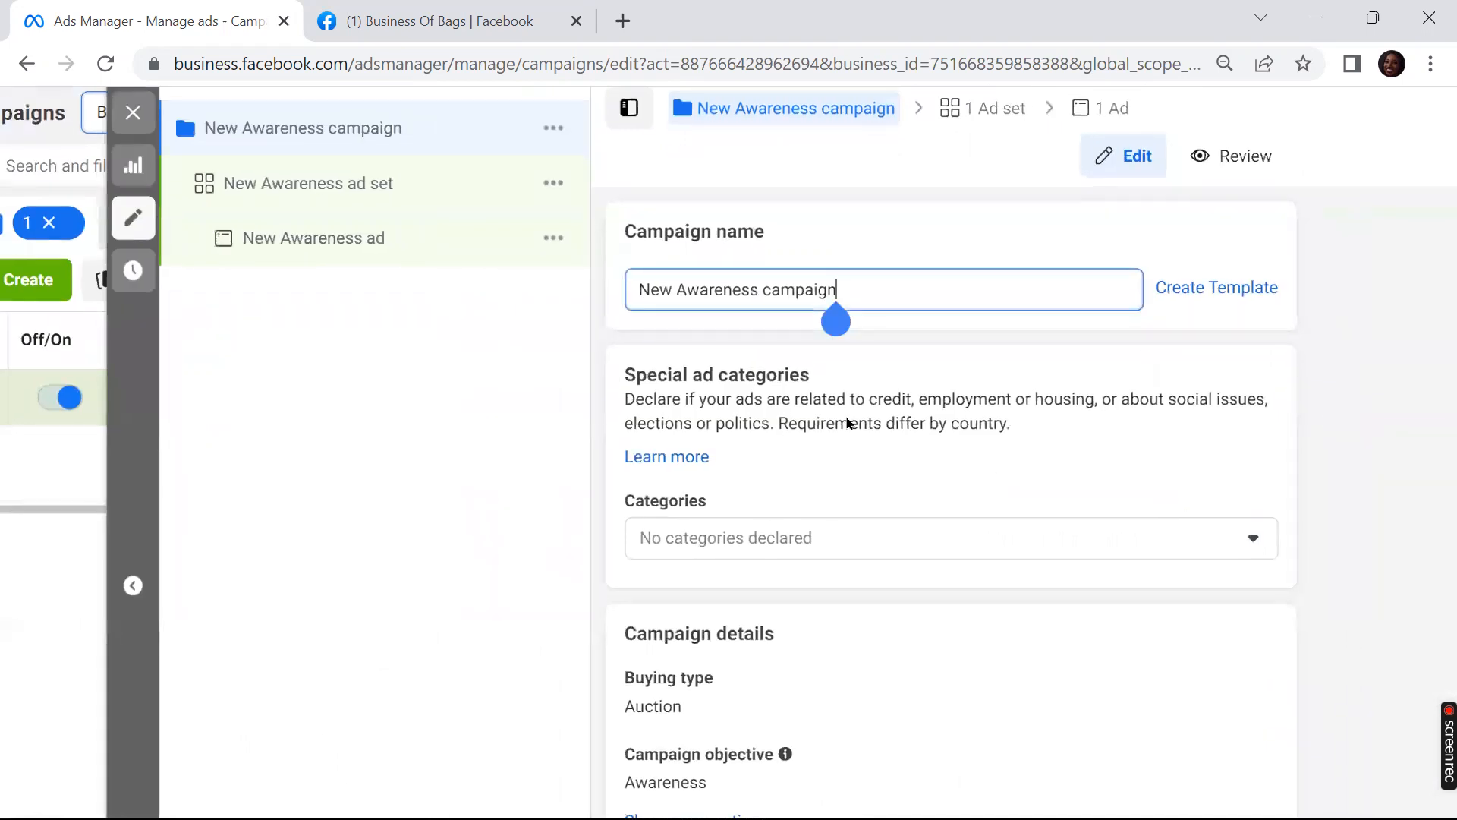
key("ctrl+a")
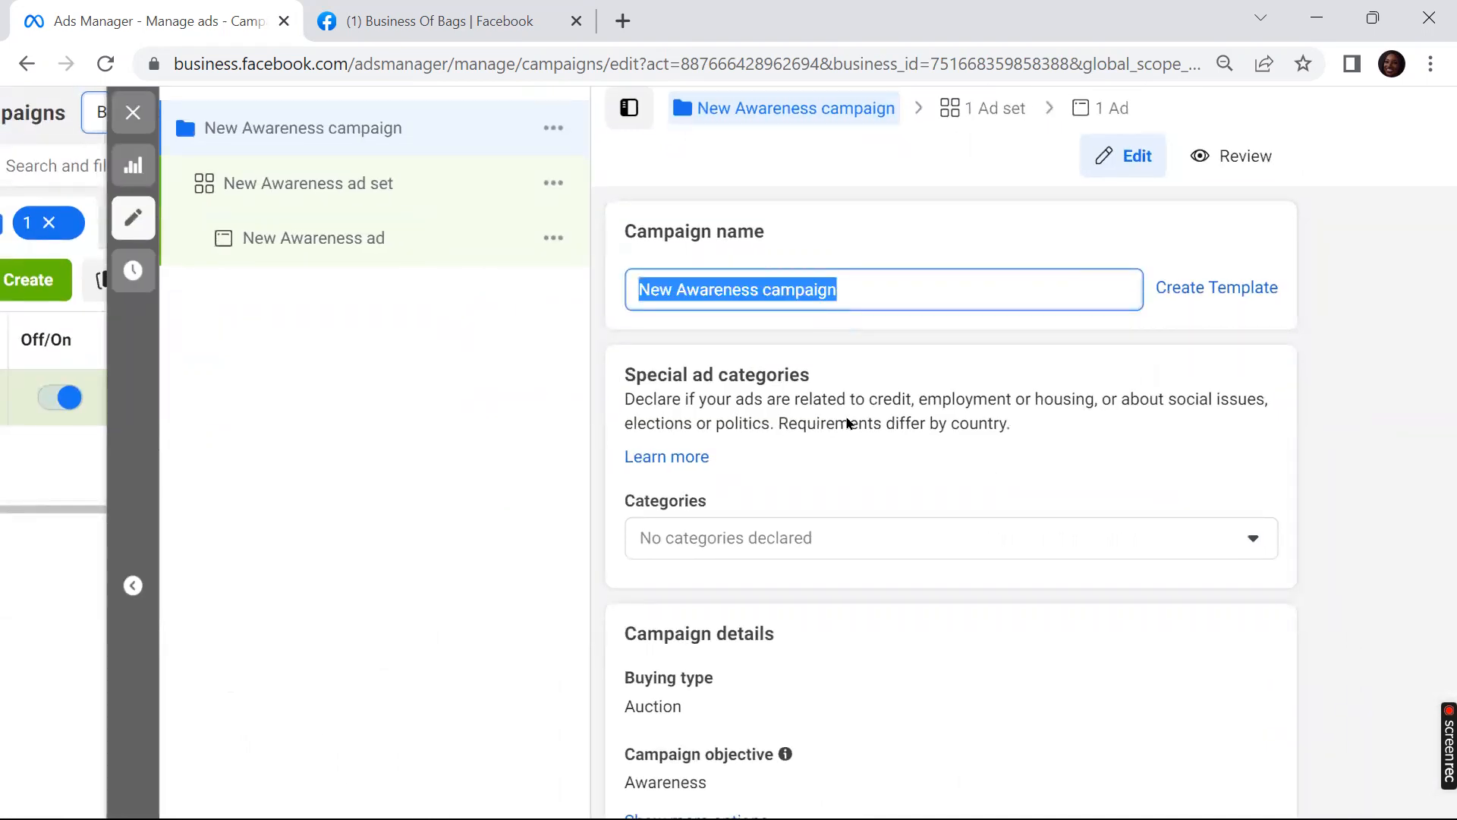
type("bafs")
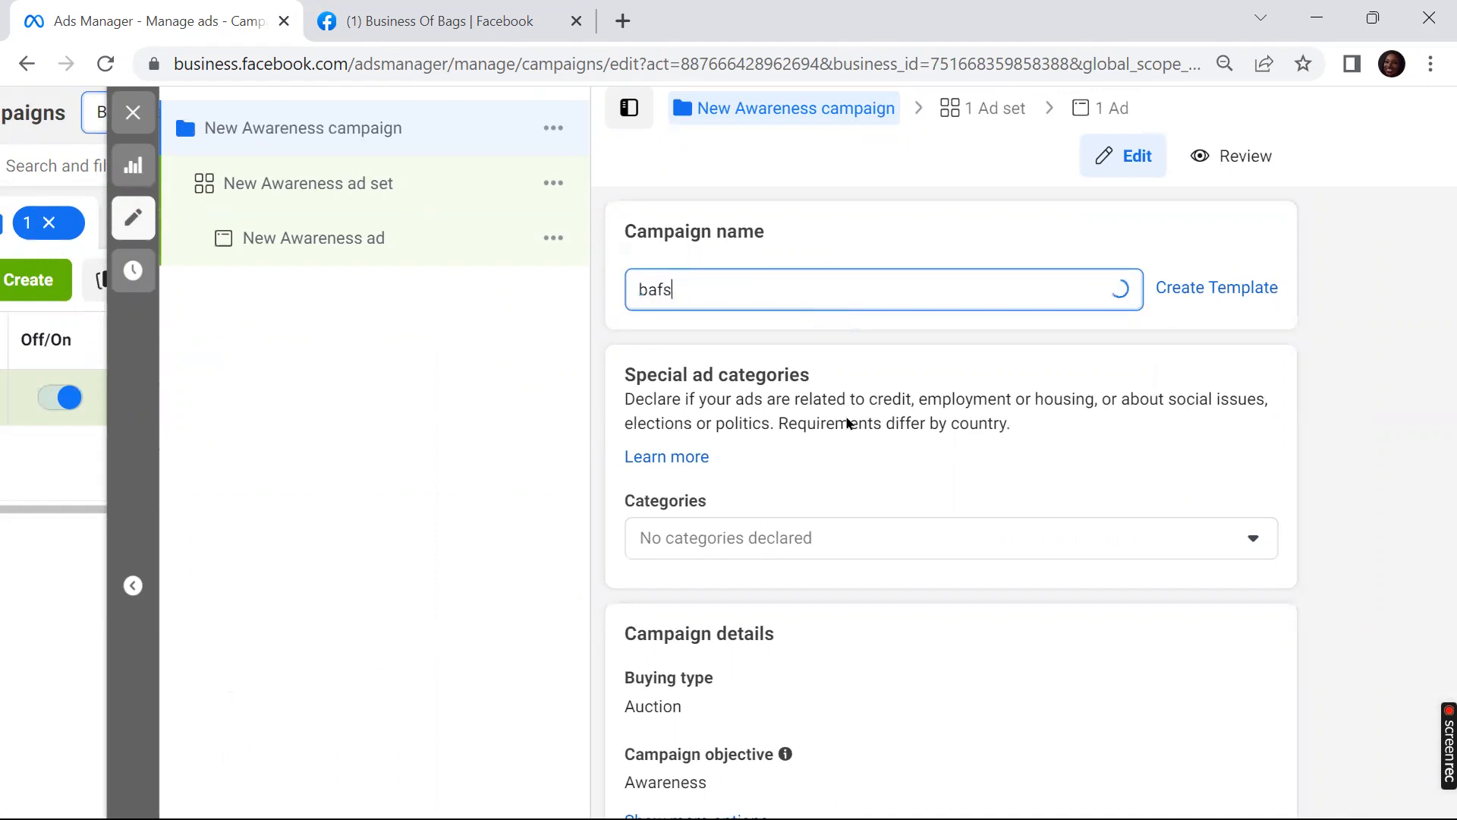
key("BackSpace")
key("BackSpace")
type("gs awareness")
Step: Examine the special ad category options for the campaign and close the list without declaring any
scroll(848, 423, "down", 3)
scroll(847, 418, "up", 1)
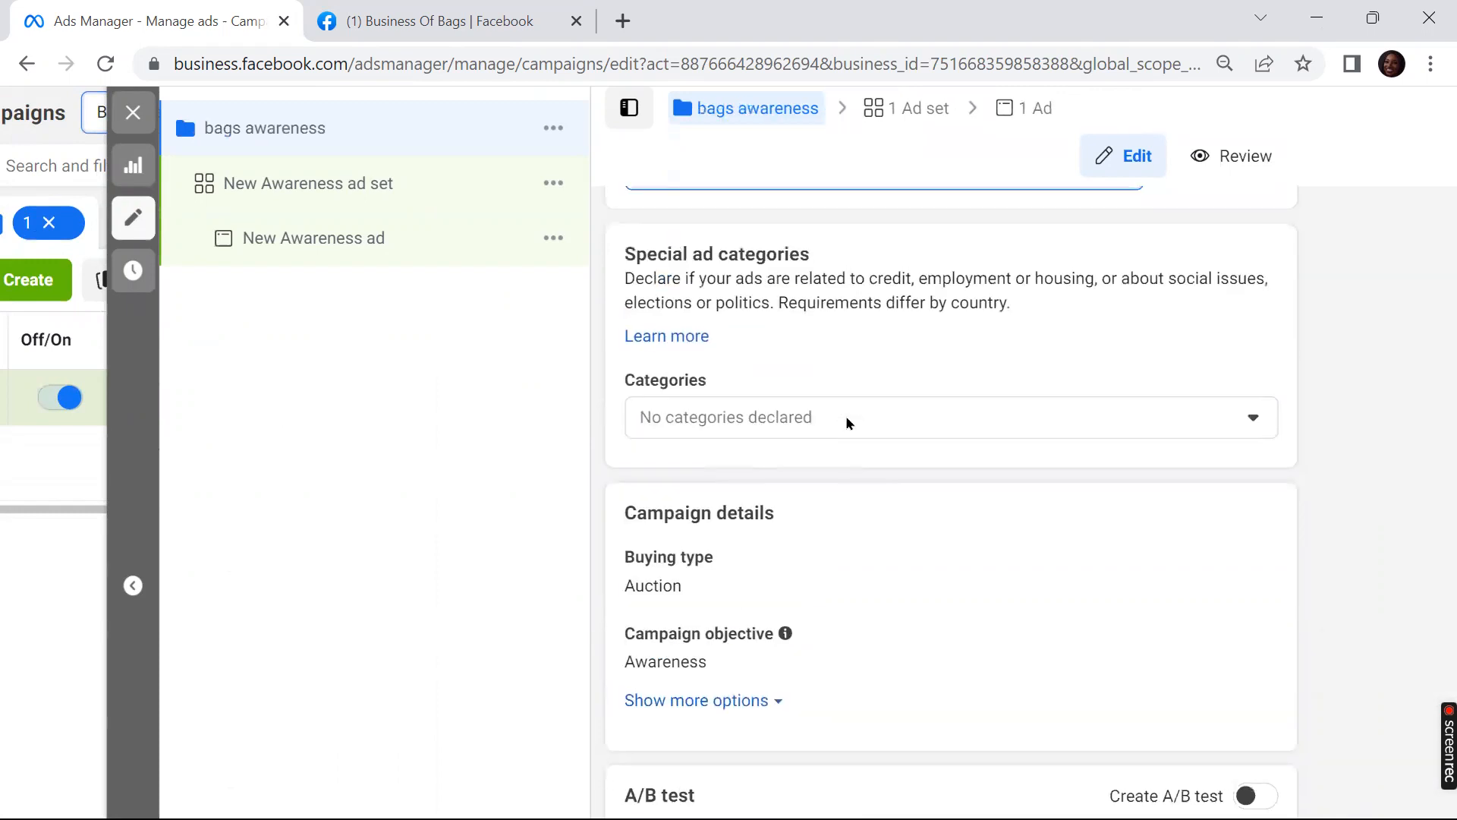
scroll(846, 418, "right", 3)
key("ctrl+plus")
key("ctrl+plus")
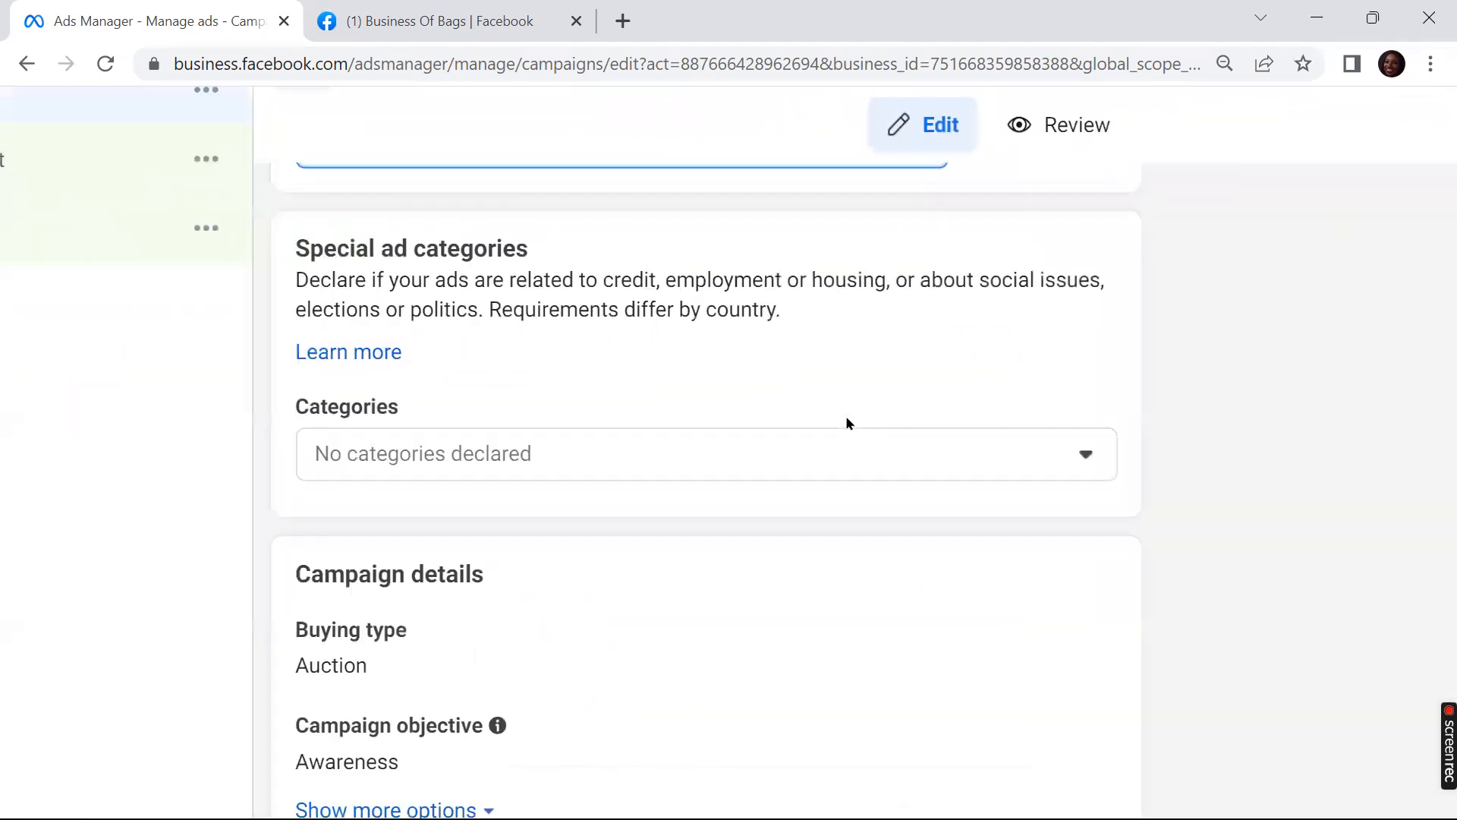
left_click(847, 423)
scroll(847, 422, "down", 2)
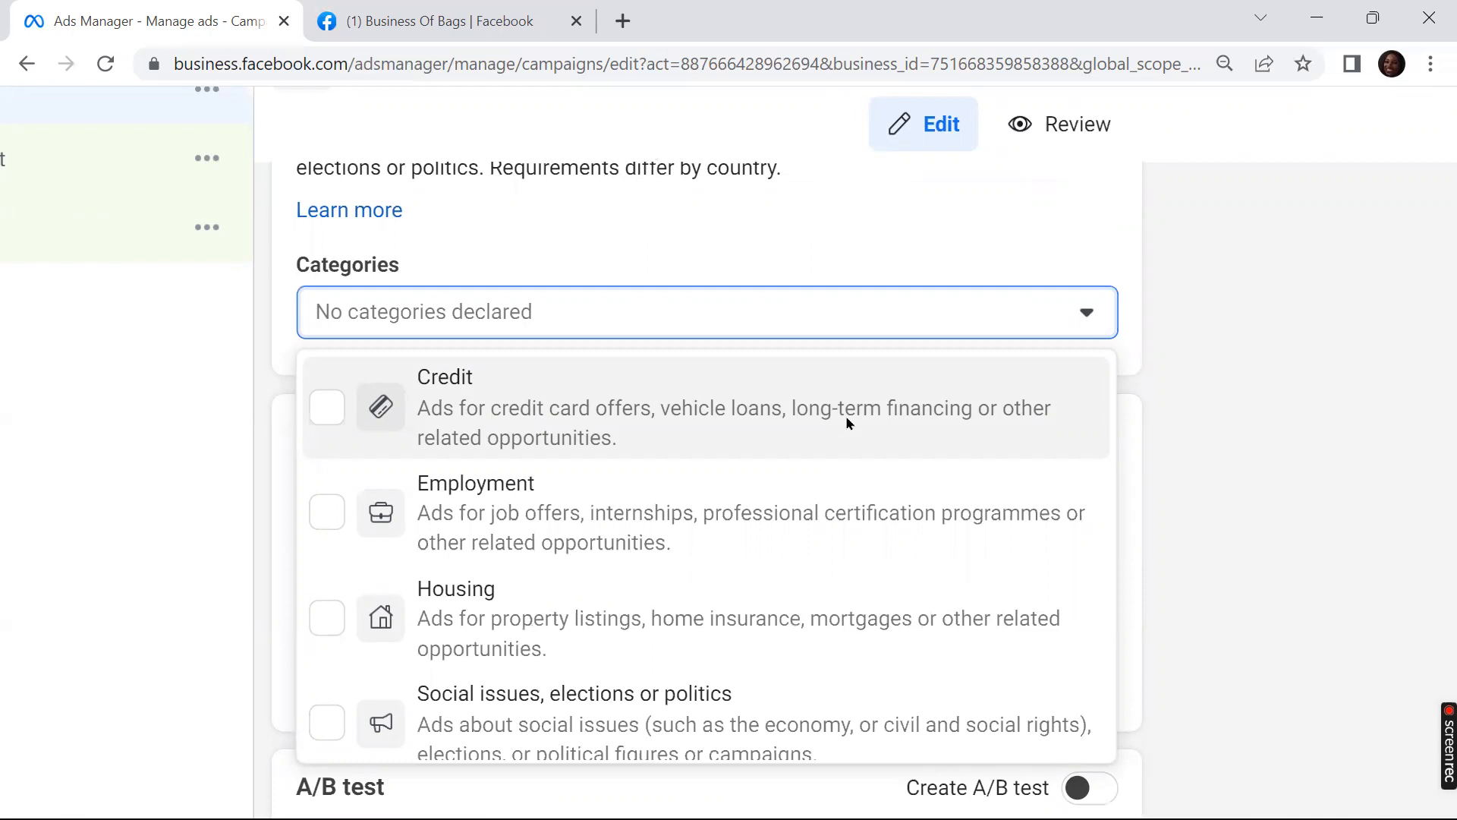
key("Escape")
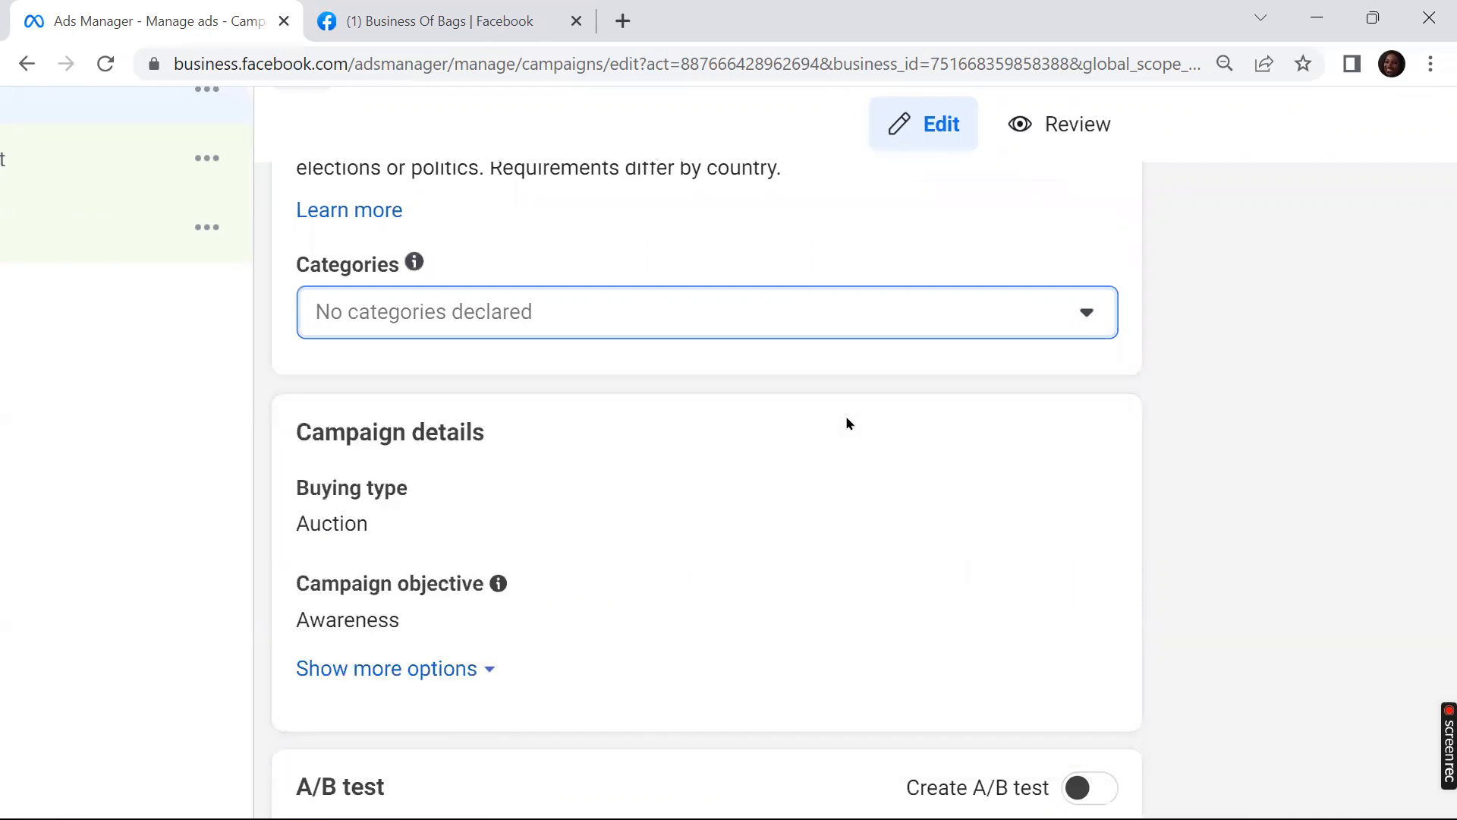
Step: Examine the campaign's buying type, objective, A/B test and Advantage campaign budget settings
key("ctrl+plus")
key("ctrl+plus")
key("ctrl+plus")
key("ctrl+plus")
key("ctrl+plus")
key("ctrl+plus")
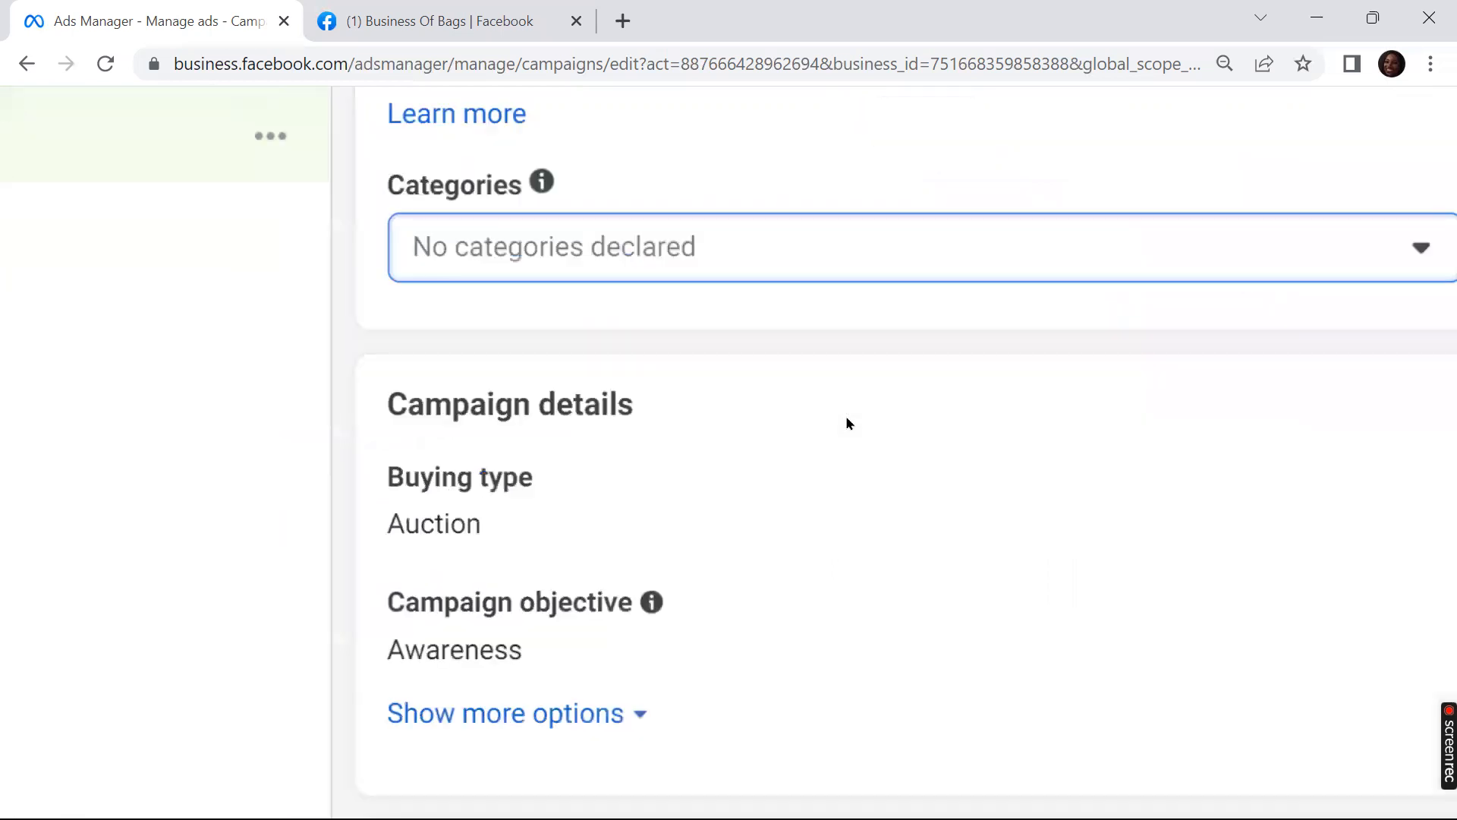
scroll(848, 423, "down", 2)
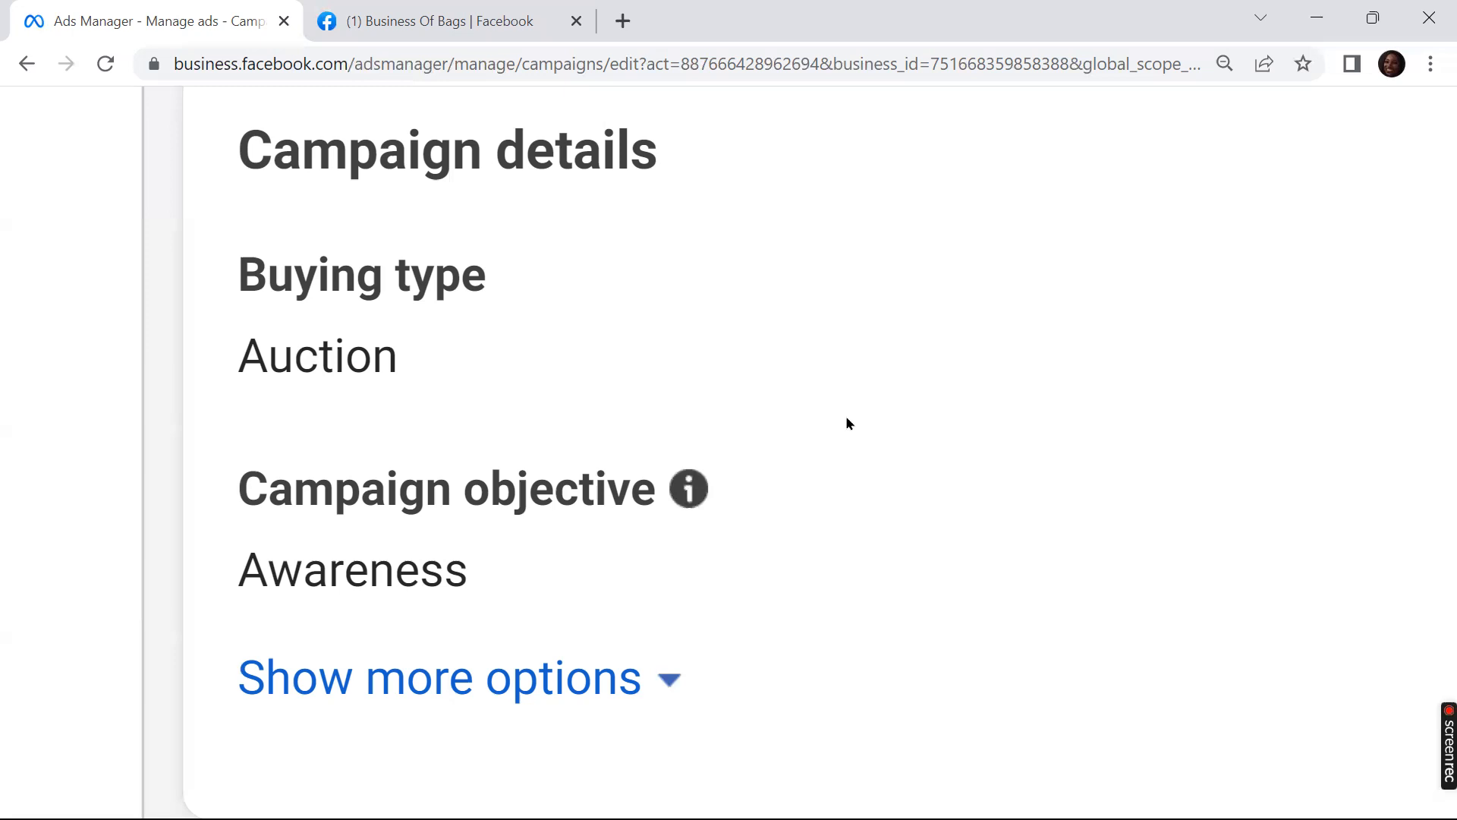
scroll(847, 423, "down", 5)
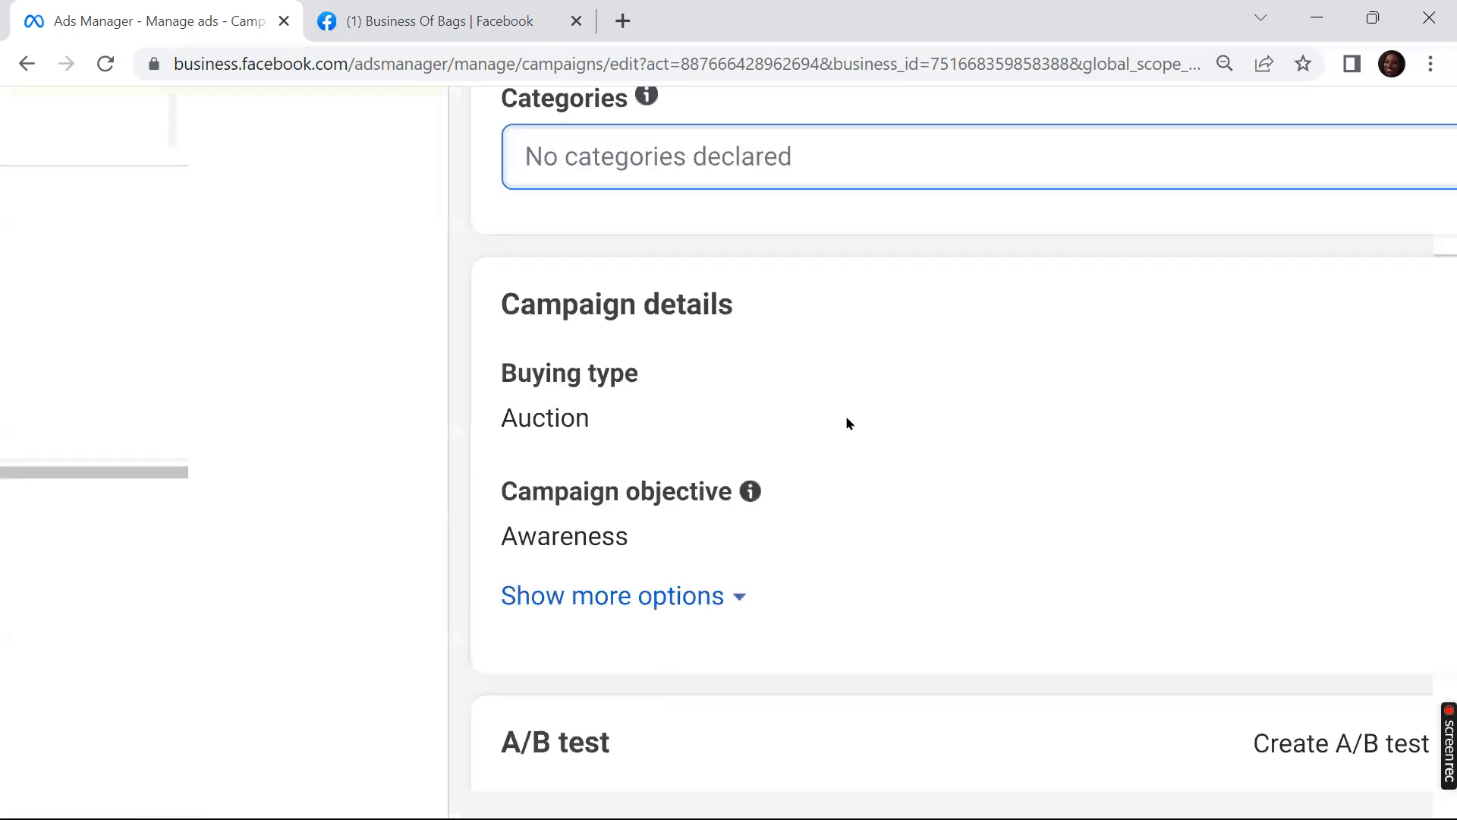
scroll(848, 423, "right", 1)
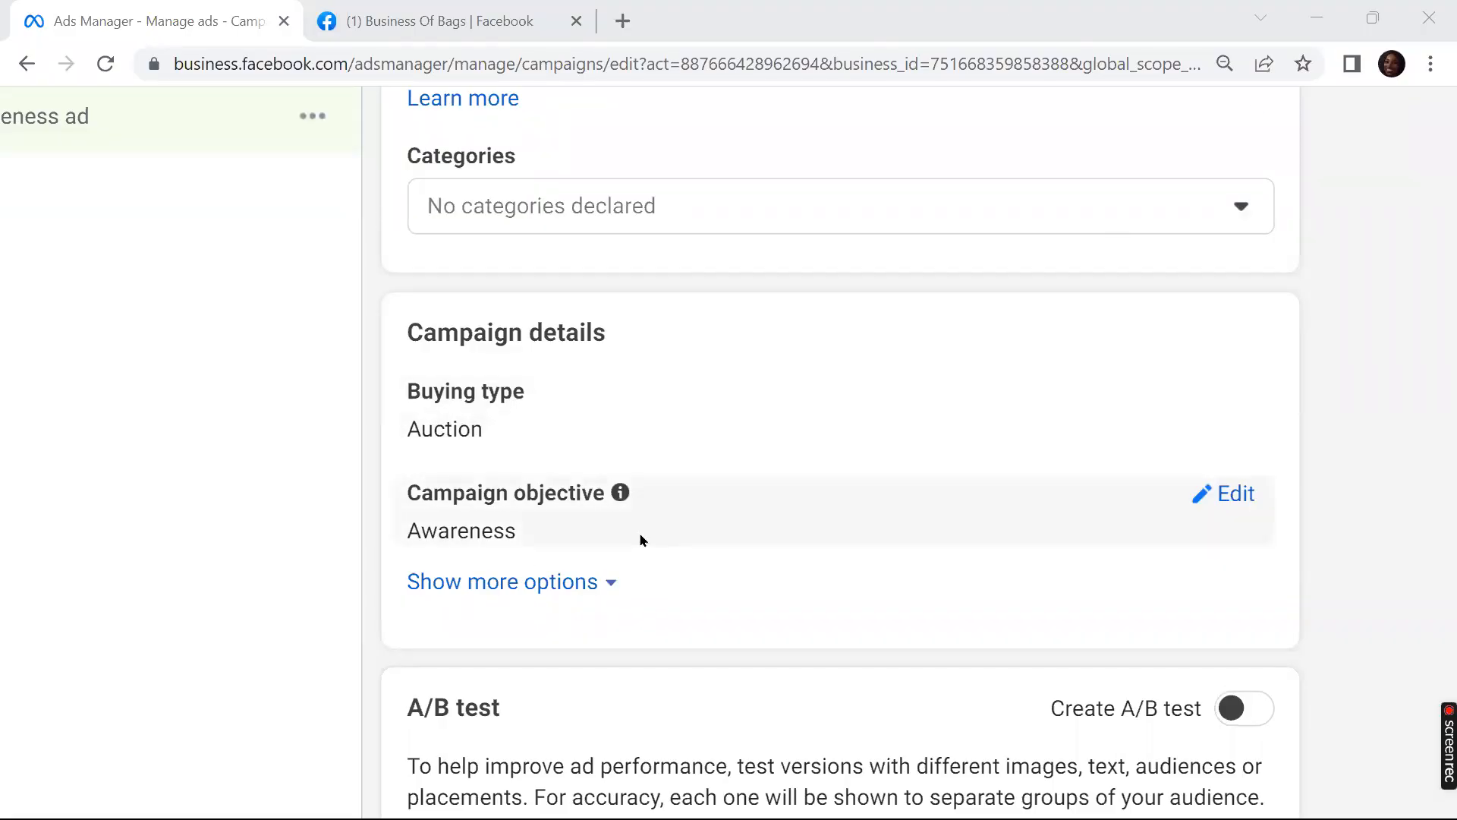
scroll(640, 540, "down", 5)
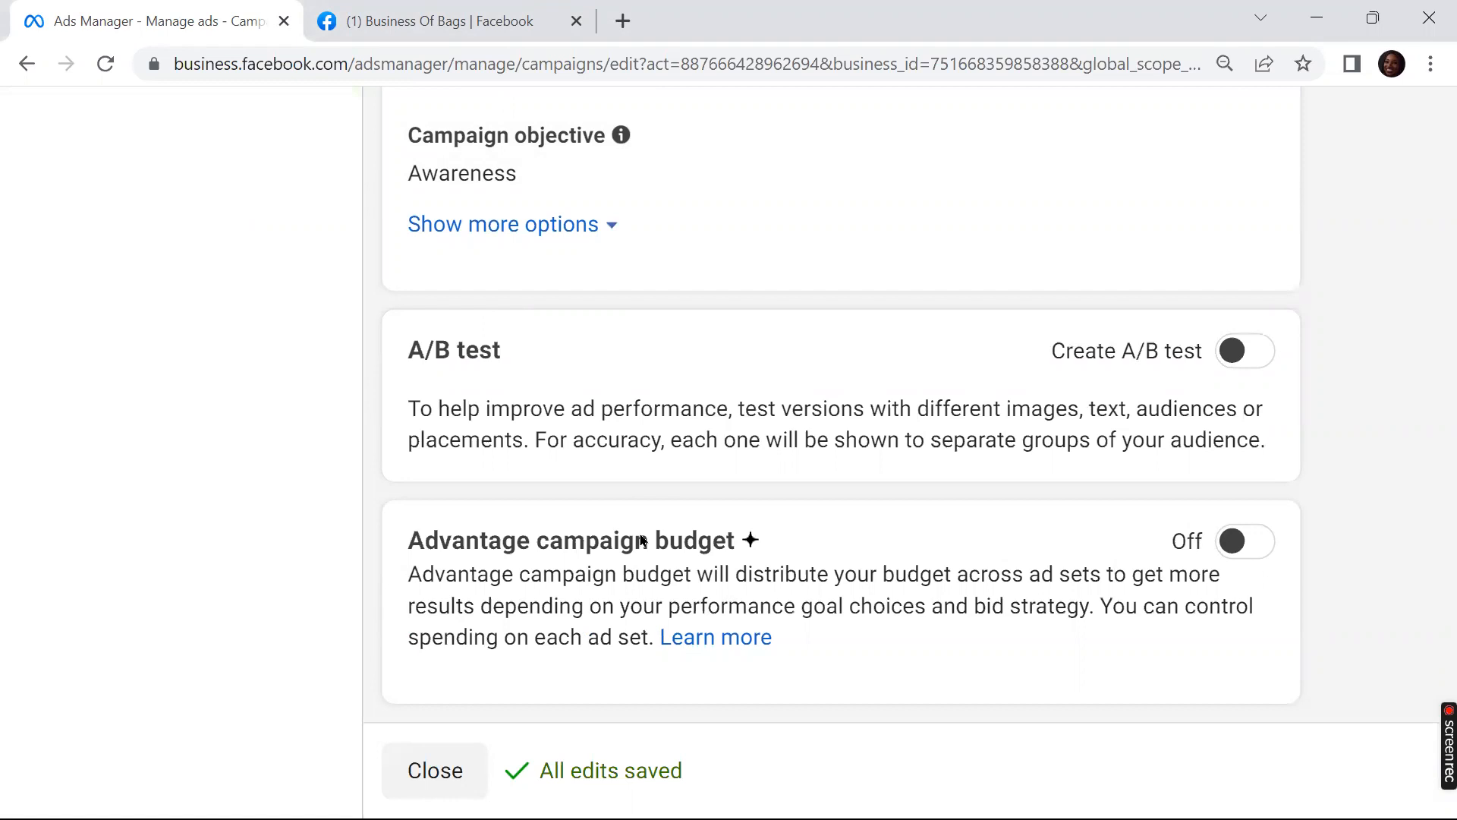
scroll(640, 534, "up", 3)
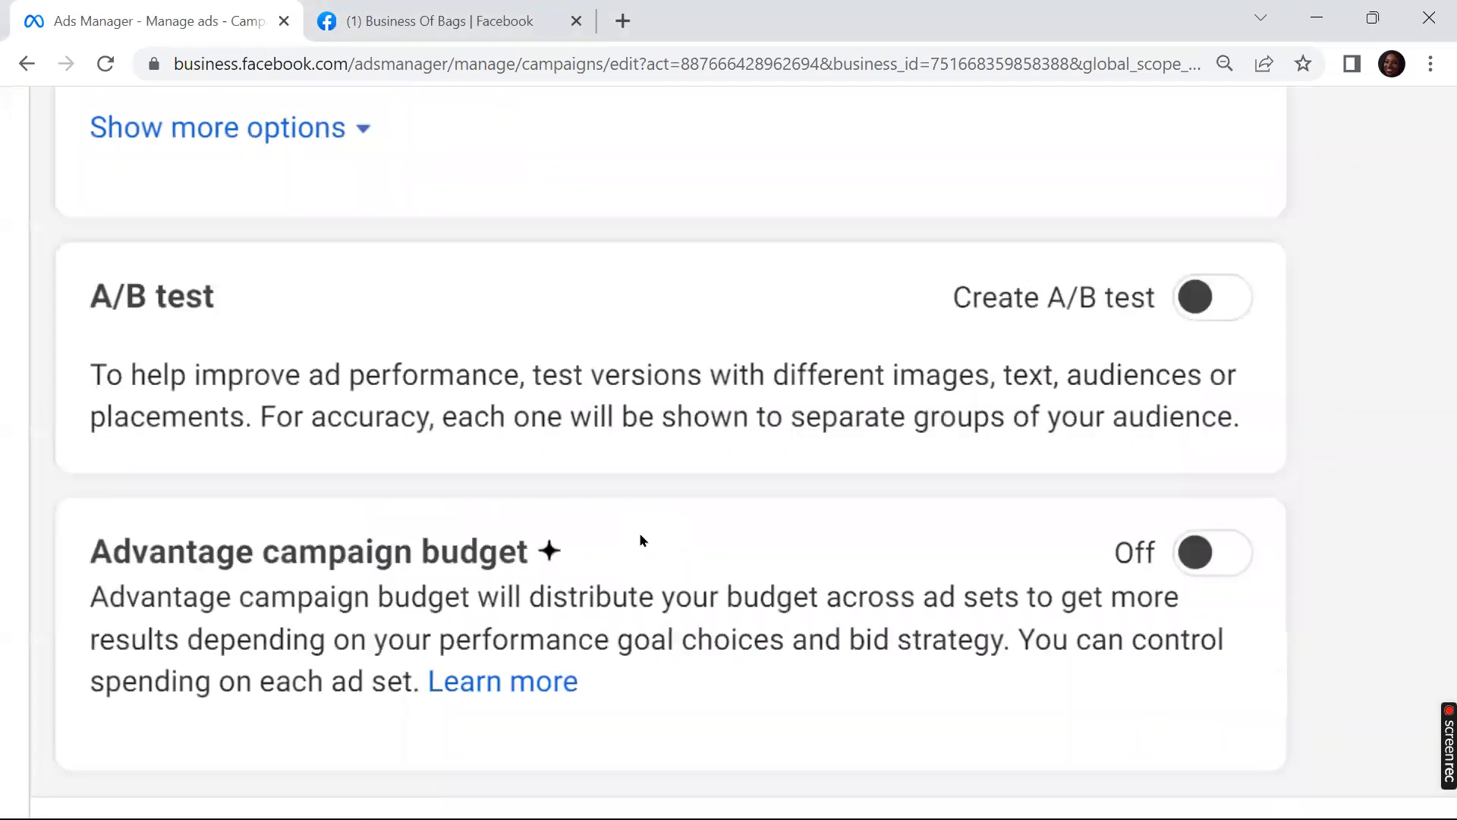
scroll(640, 534, "down", 3)
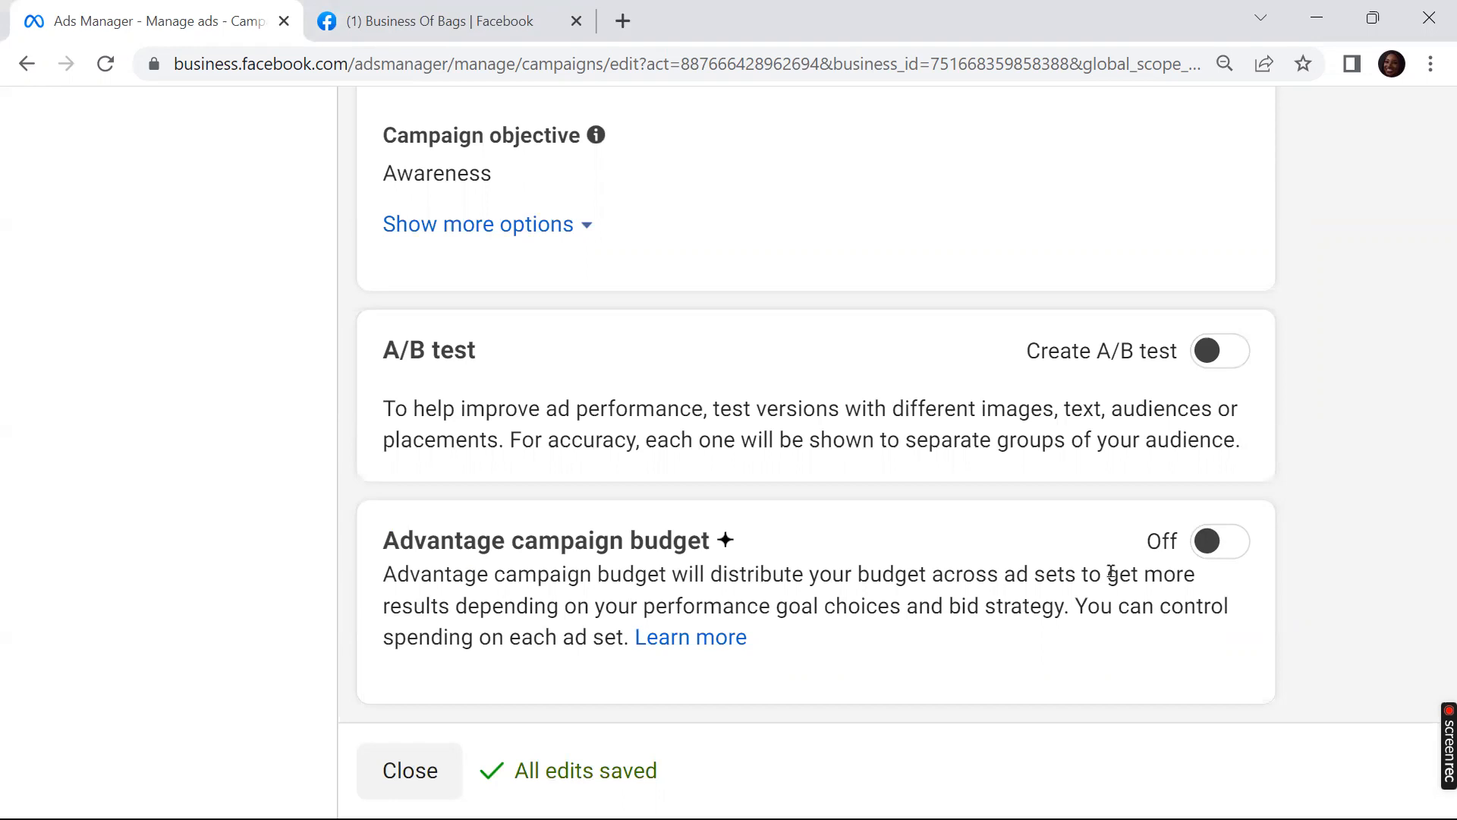
Step: Turn on Advantage campaign budget, examine its budget and bid strategy settings, and turn it off again
key("space")
scroll(1112, 572, "down", 3)
scroll(1111, 571, "down", 3)
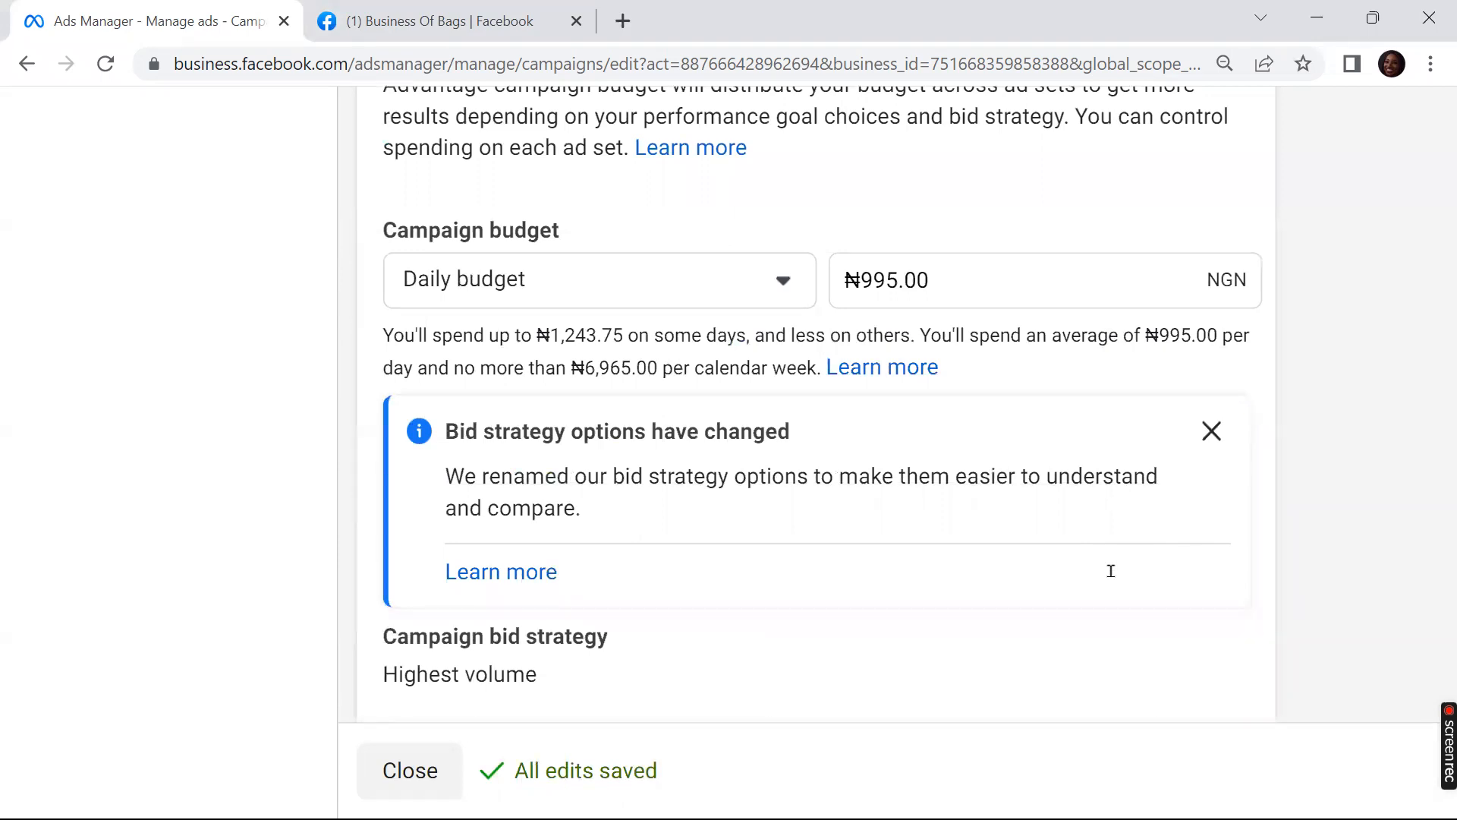
scroll(1111, 571, "down", 1)
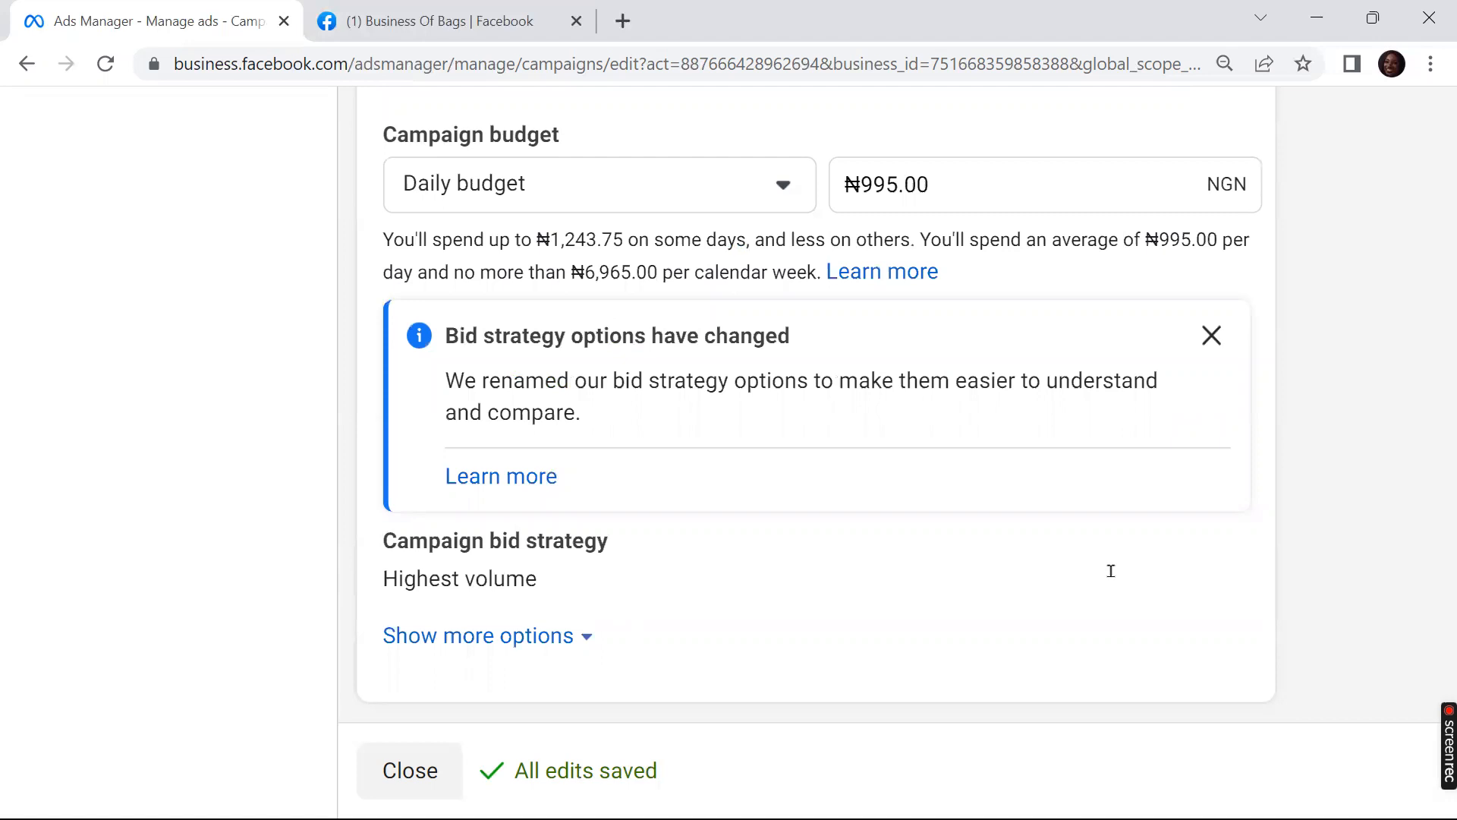
scroll(1111, 571, "up", 3)
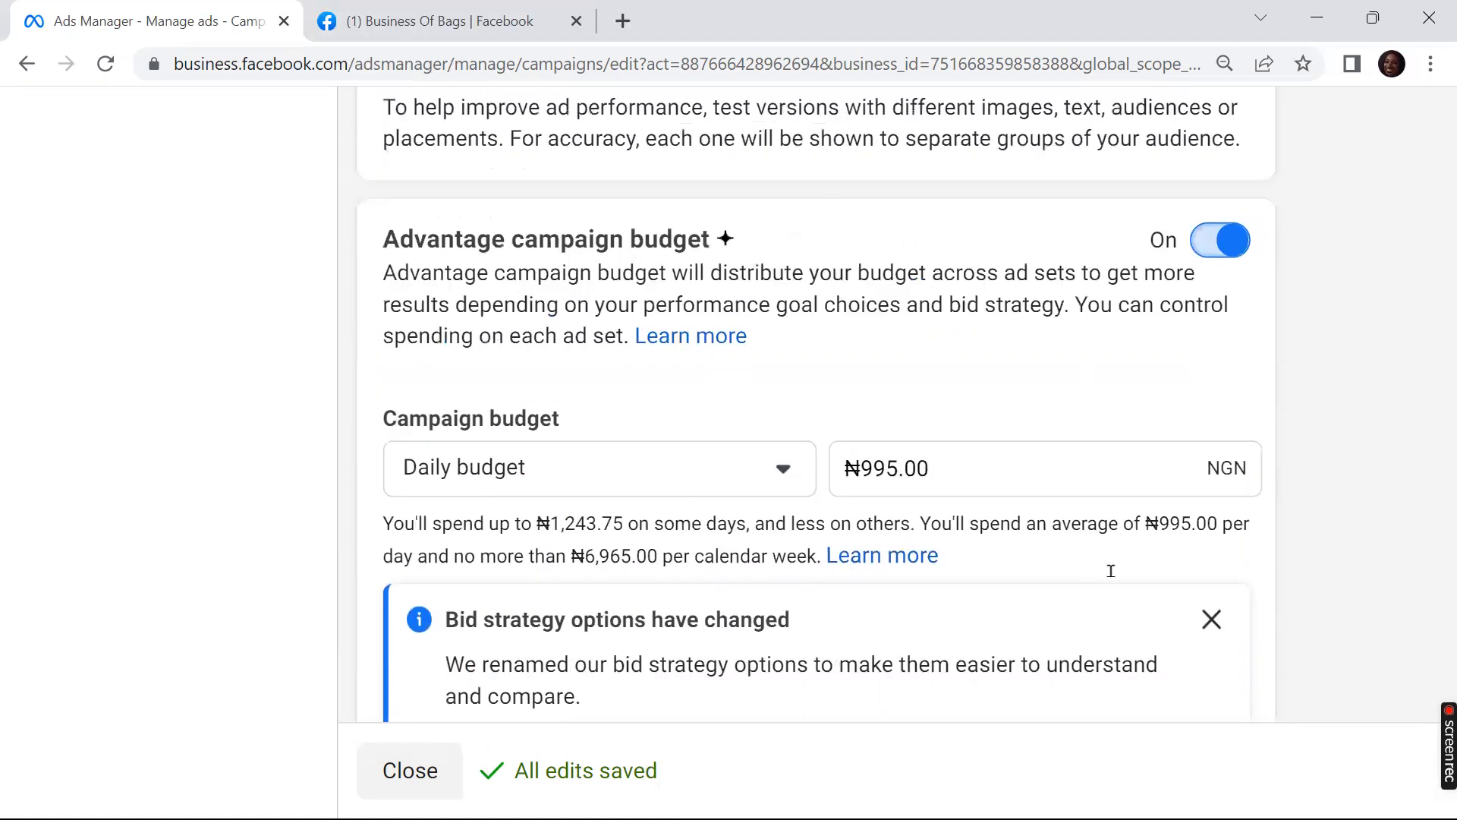
key("space")
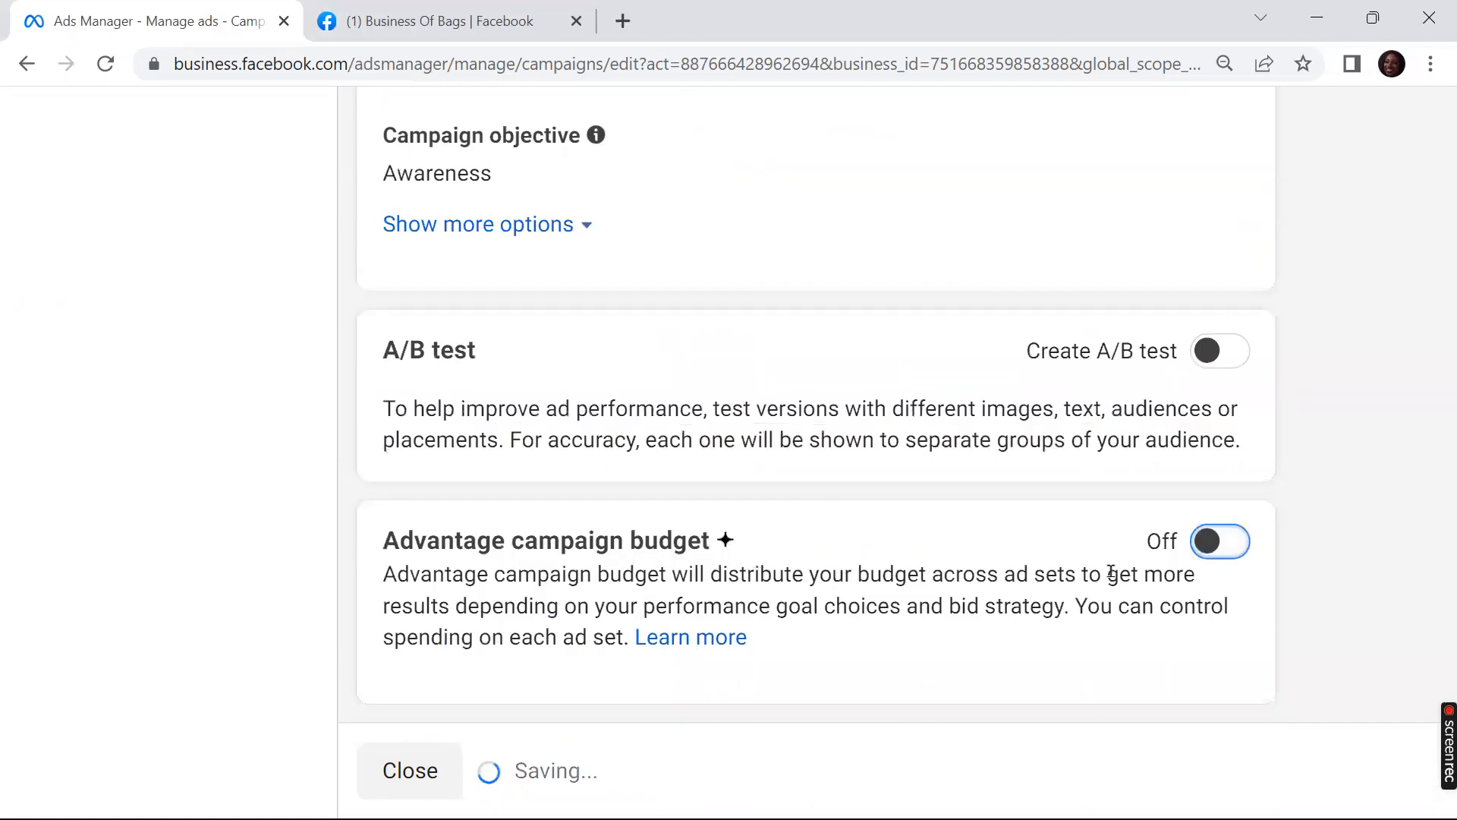
Step: Proceed from the campaign settings to the beginning of the ad set settings
scroll(1111, 571, "right", 5)
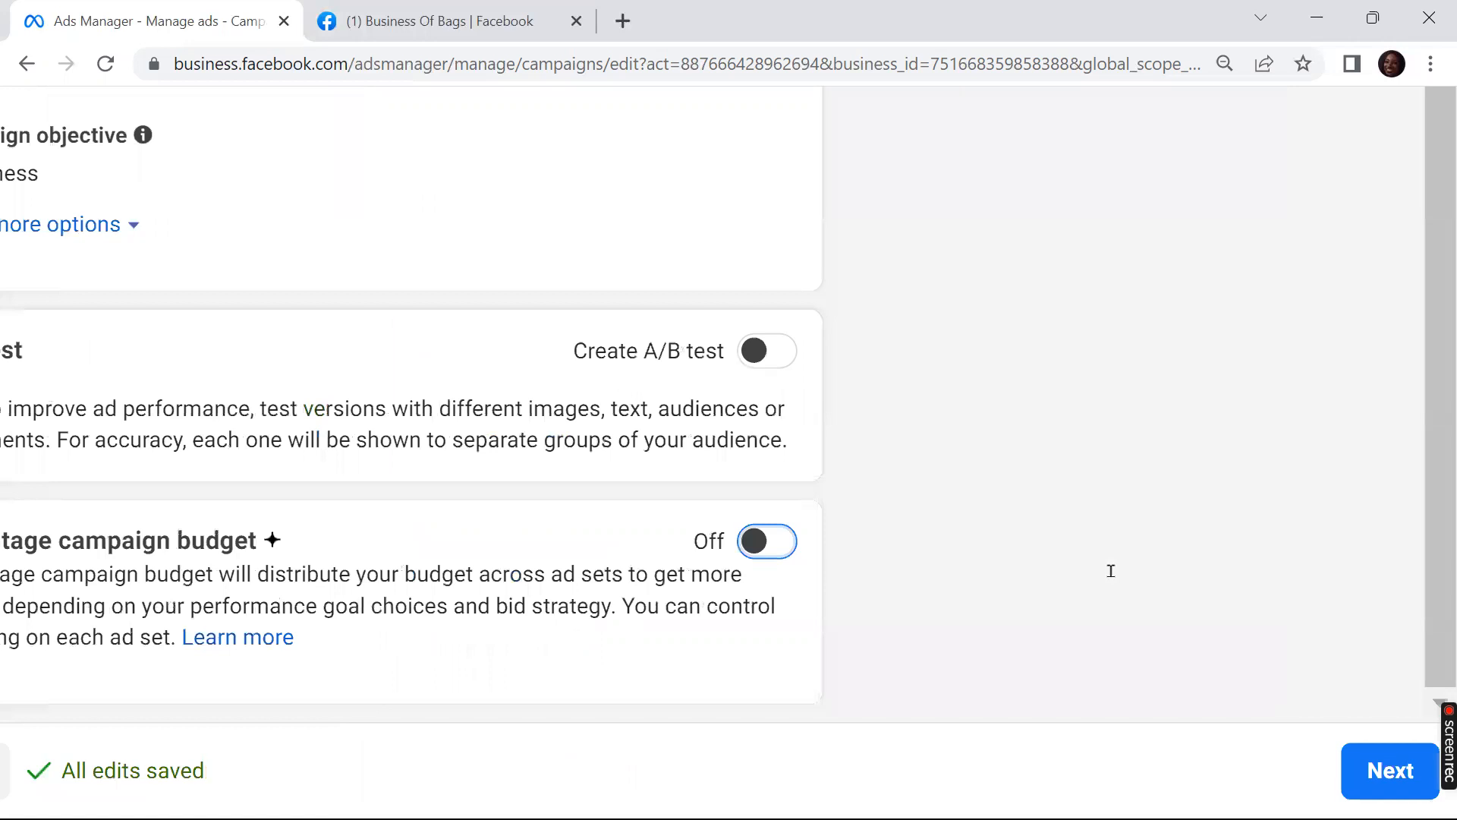
key("Return")
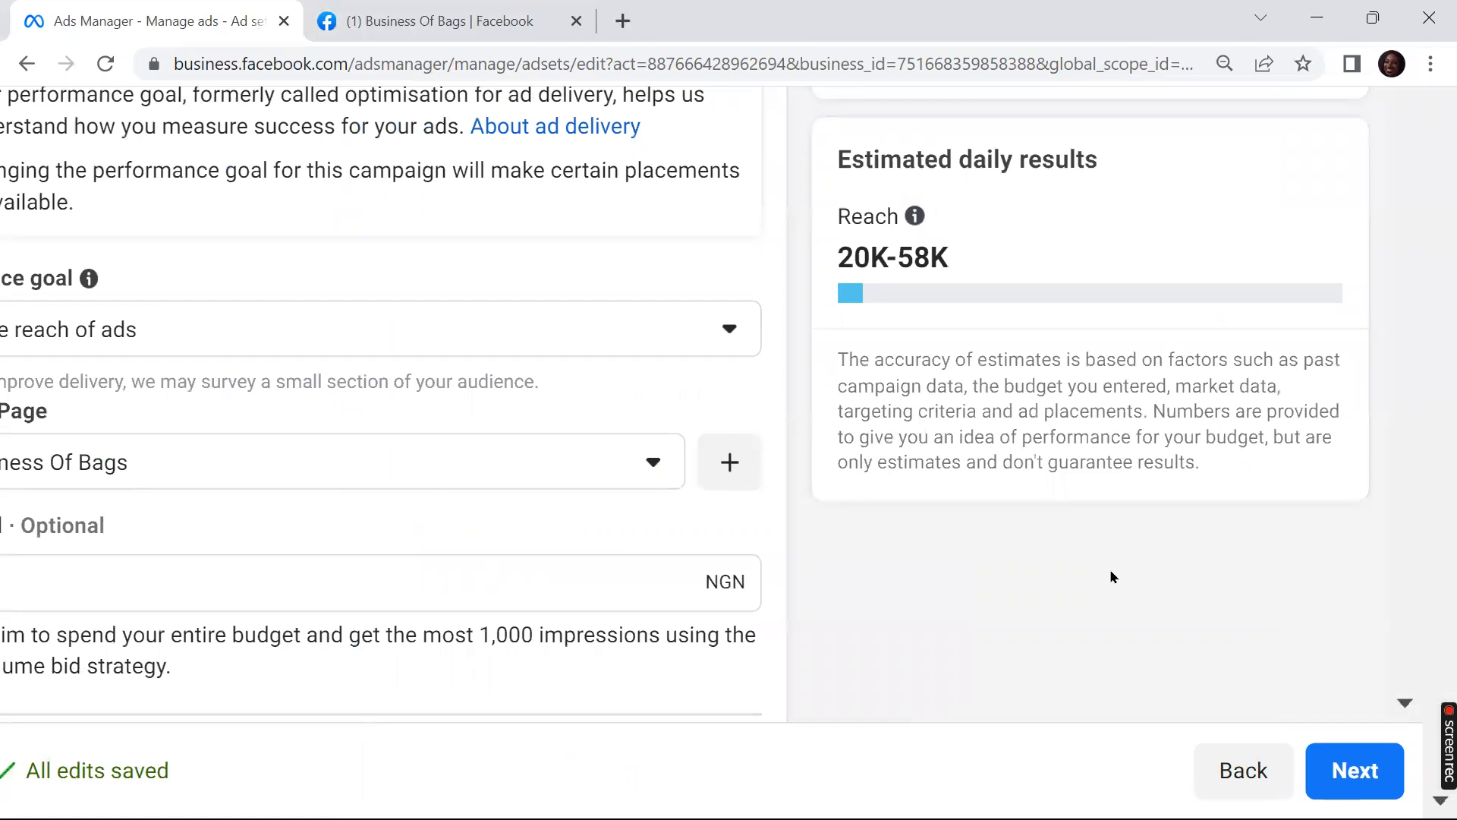
scroll(1111, 577, "left", 3)
scroll(1111, 576, "up", 7)
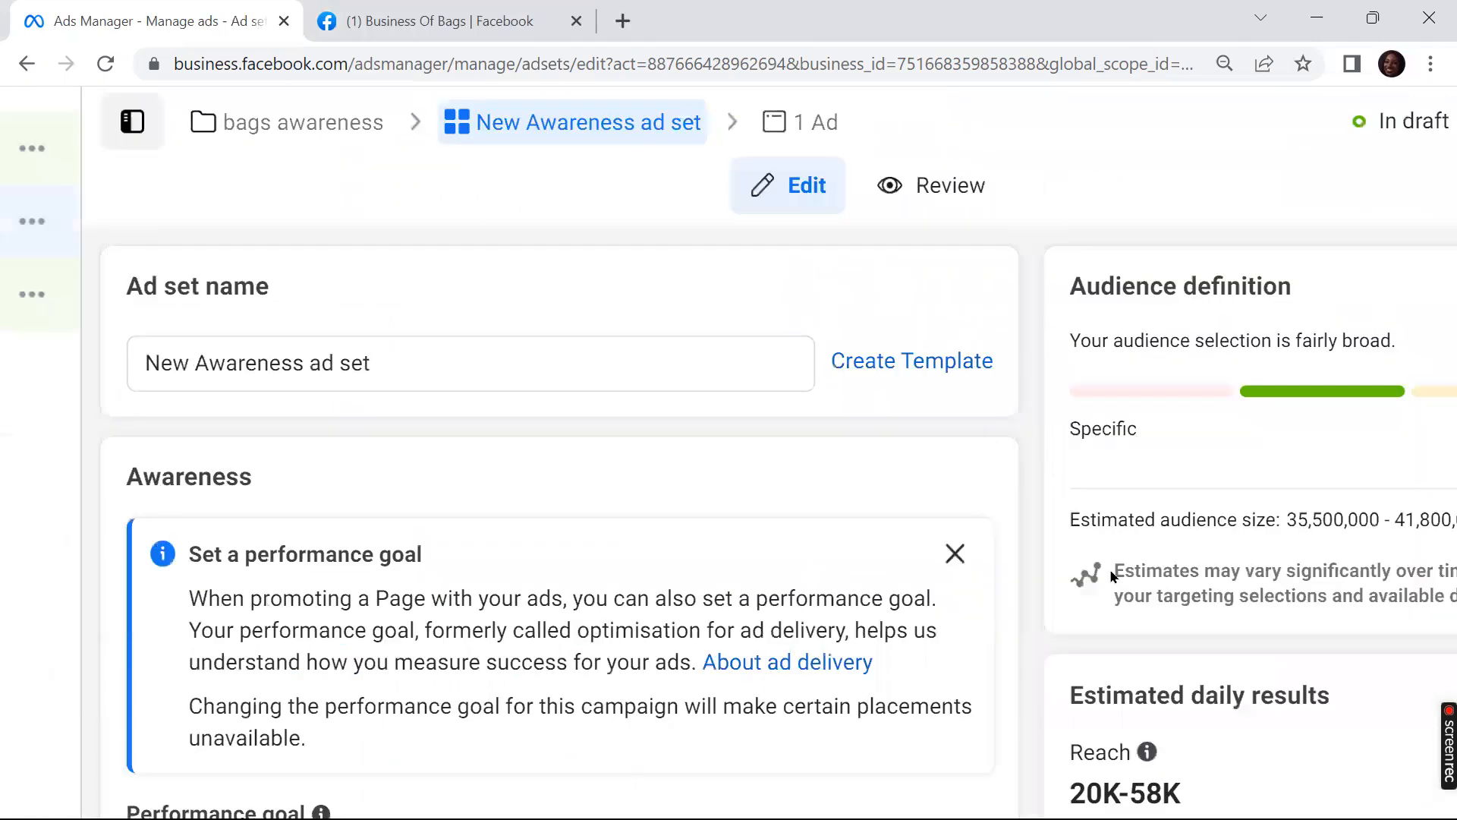
scroll(1111, 577, "left", 3)
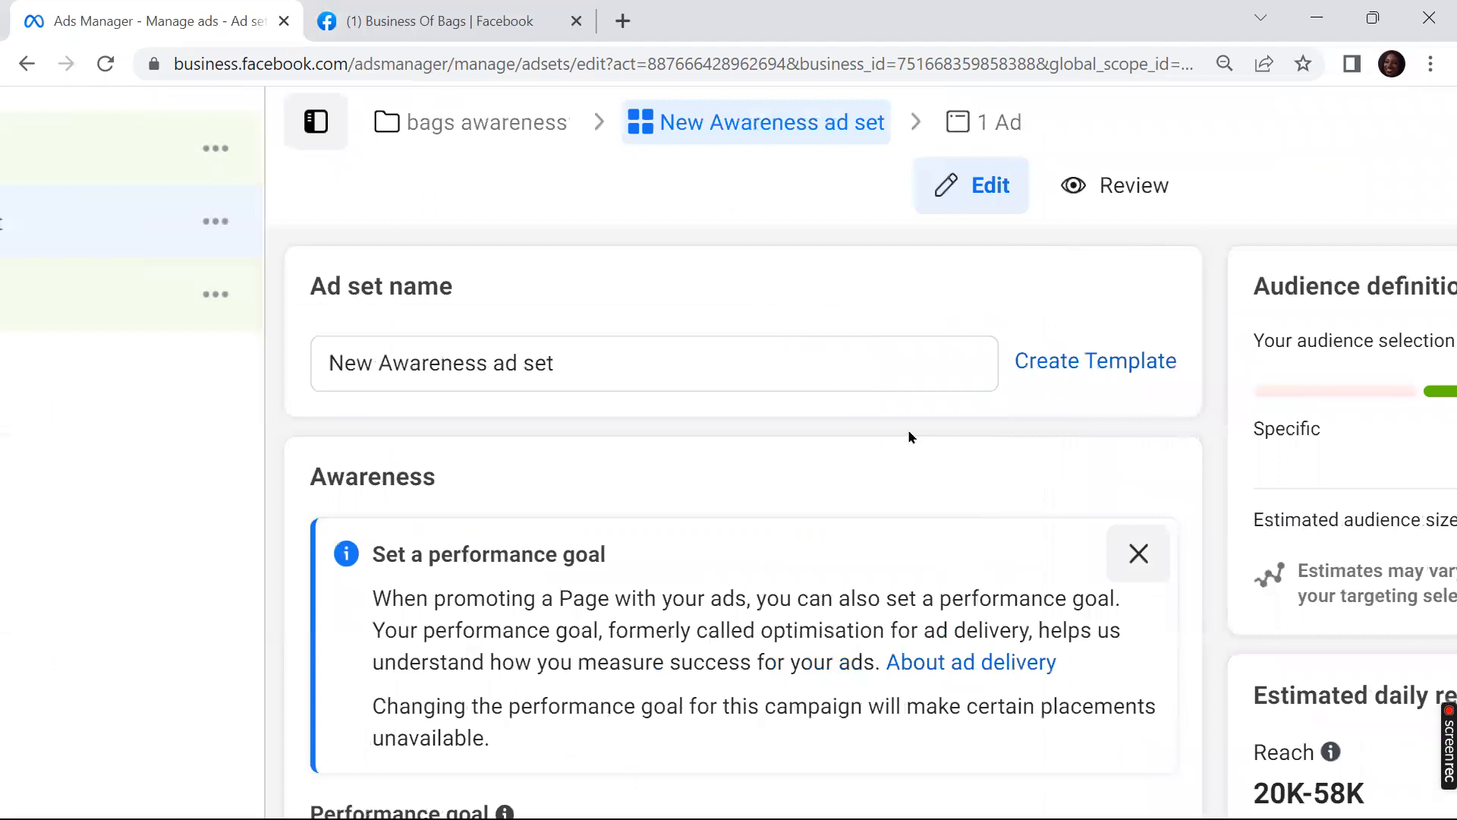
Step: Rename the ad set as bags awareness
scroll(848, 298, "up", 4)
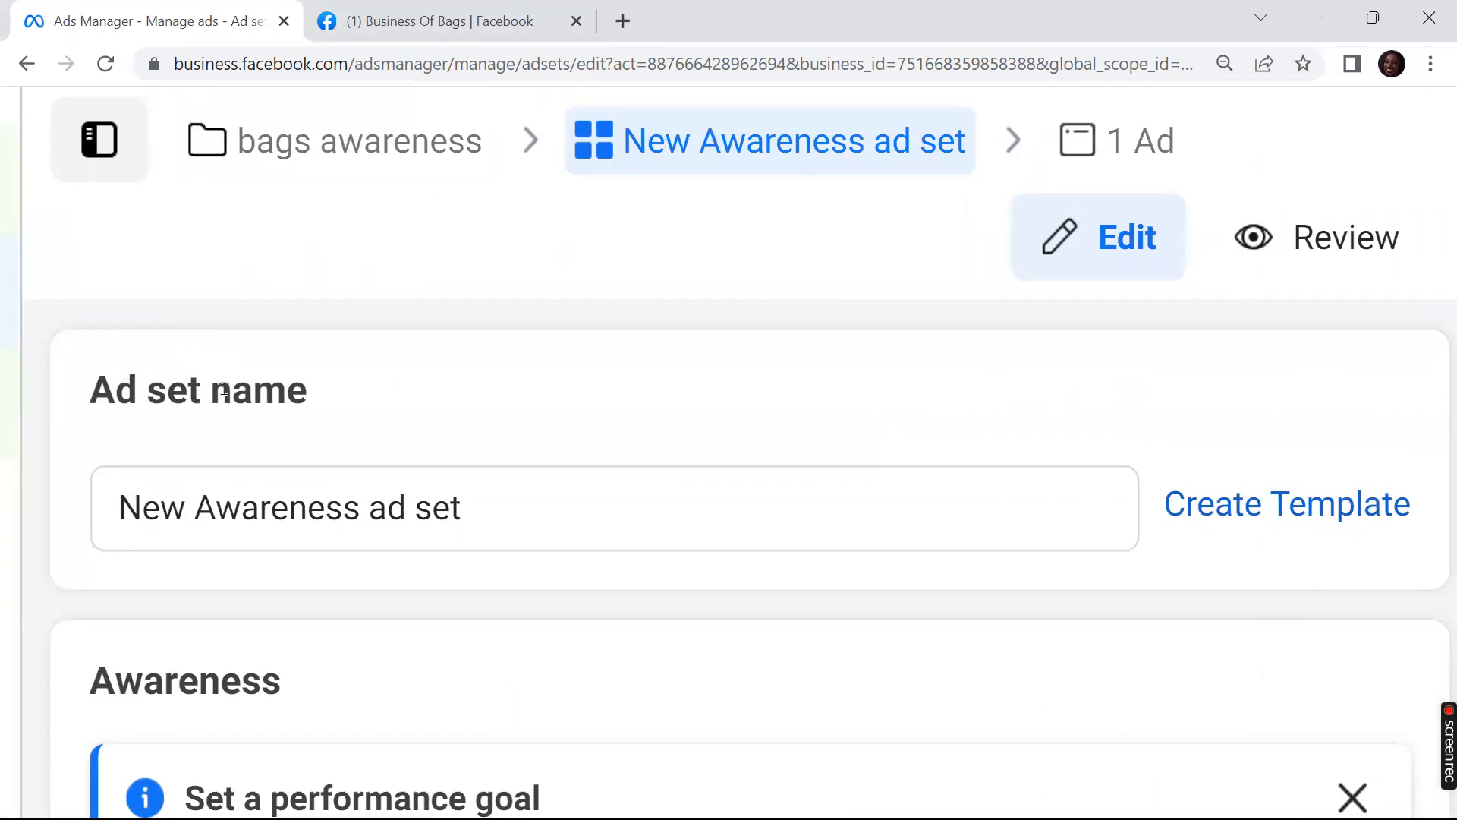
left_click(706, 507)
type("A")
key("ctrl+a")
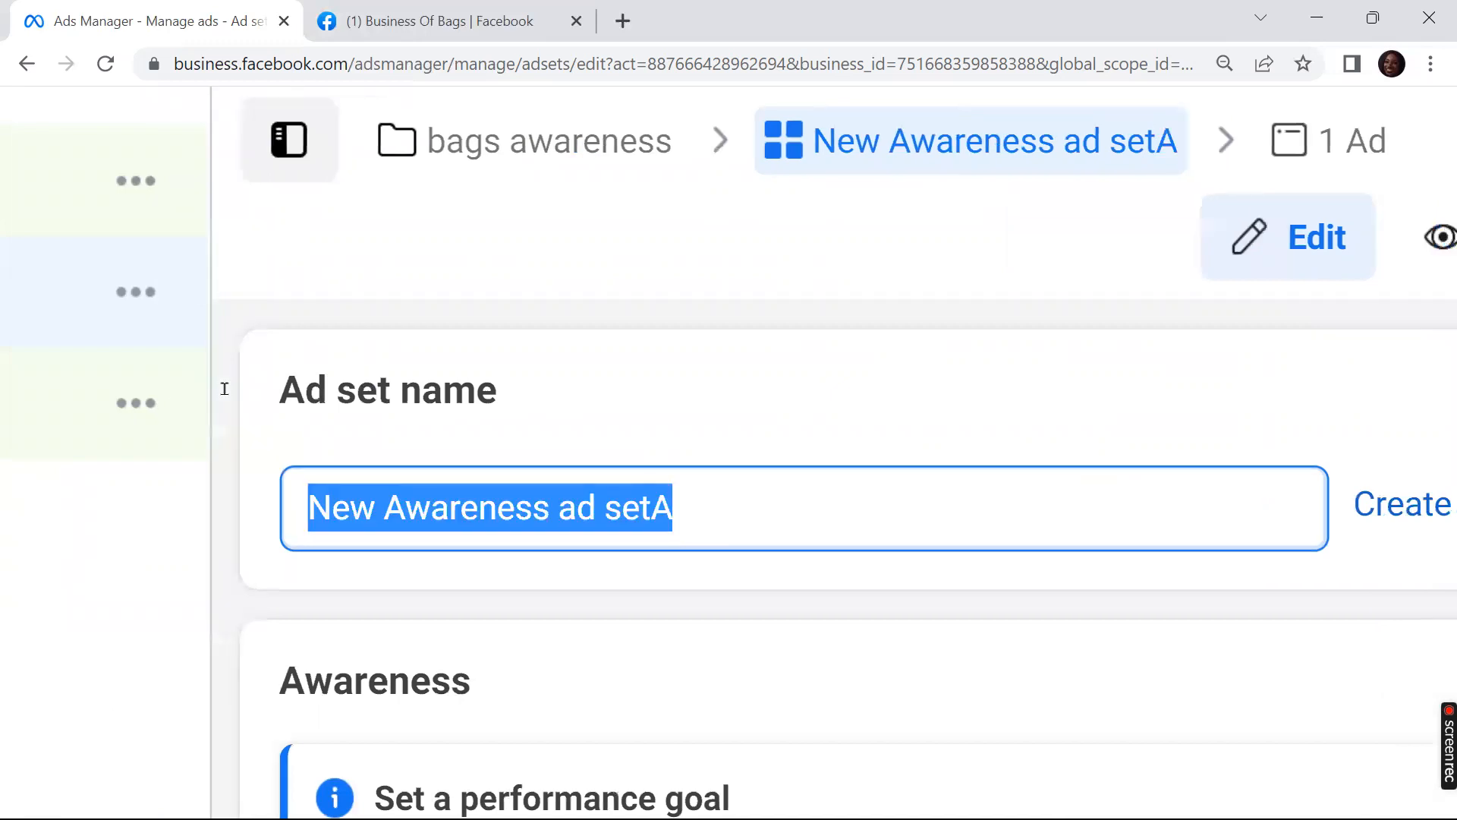
type("baf")
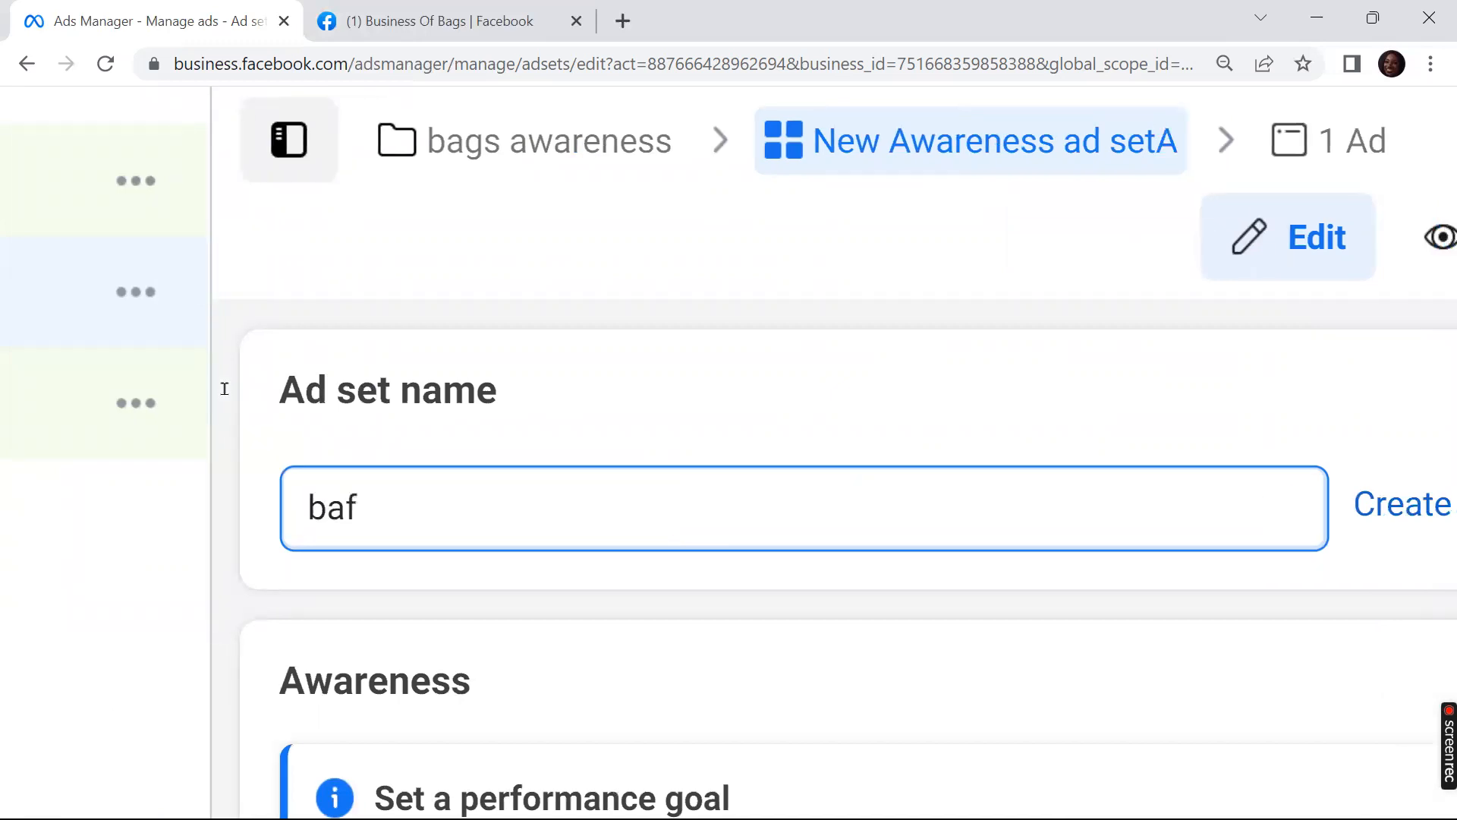
key("BackSpace")
type("gs awareness")
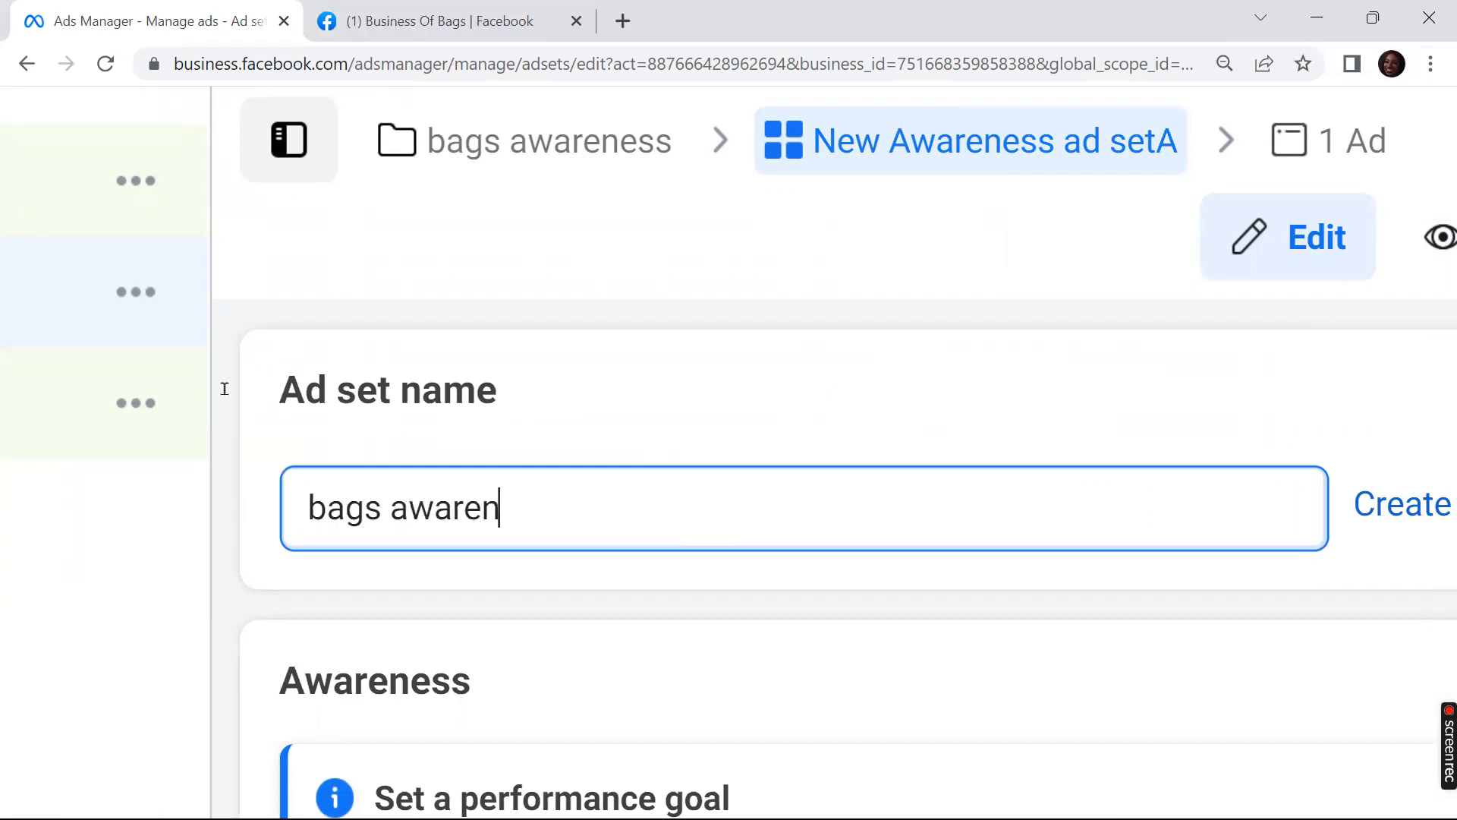
Step: Dismiss the performance goal notice in the ad set's Awareness section
key("ctrl+minus")
key("ctrl+minus")
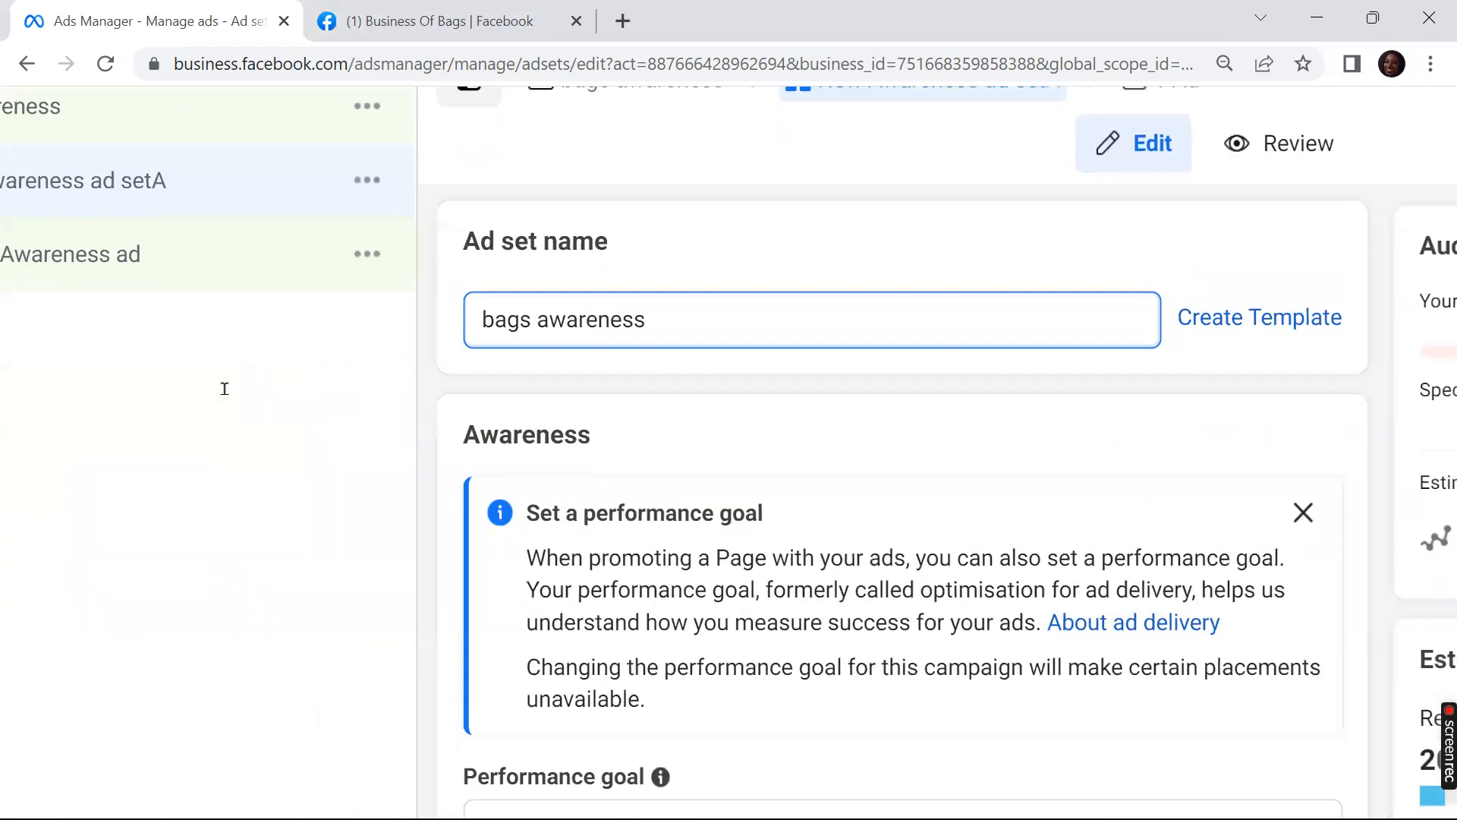
scroll(224, 388, "down", 3)
scroll(223, 389, "up", 1)
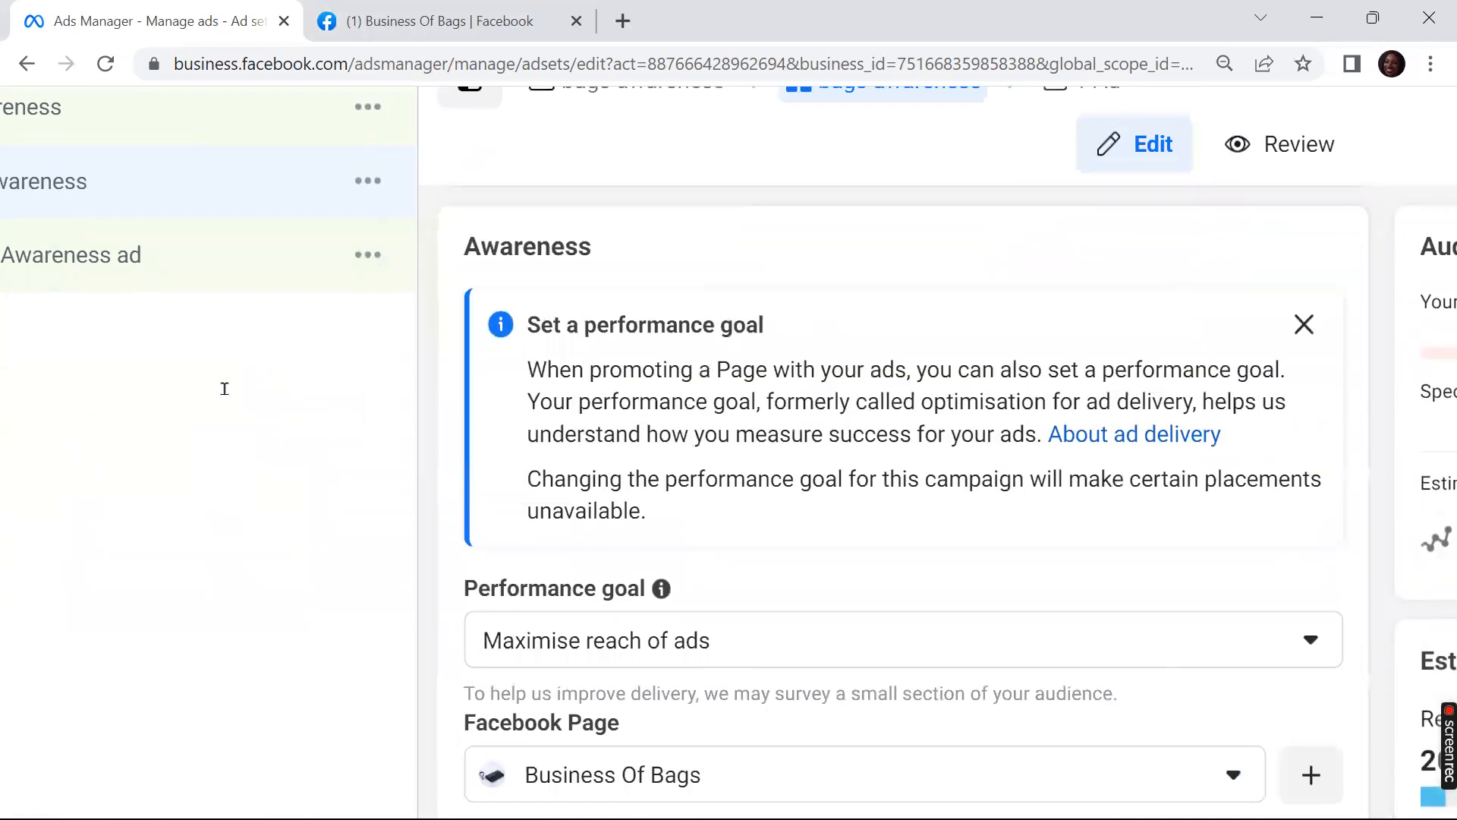
left_click(1304, 324)
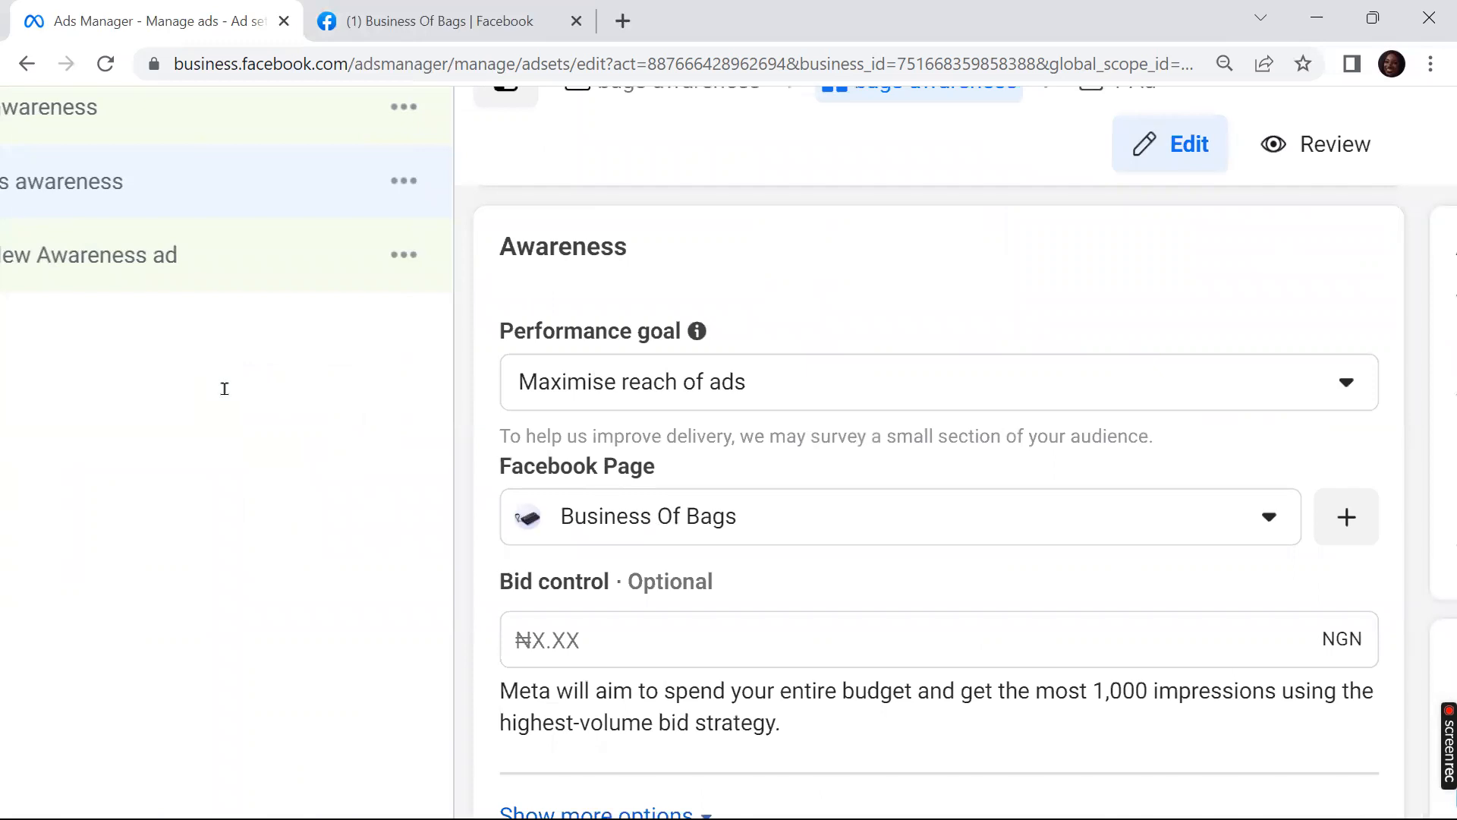
Step: Examine the awareness and video view options available for the ad set's performance goal, keeping Maximise reach of ads
key("space")
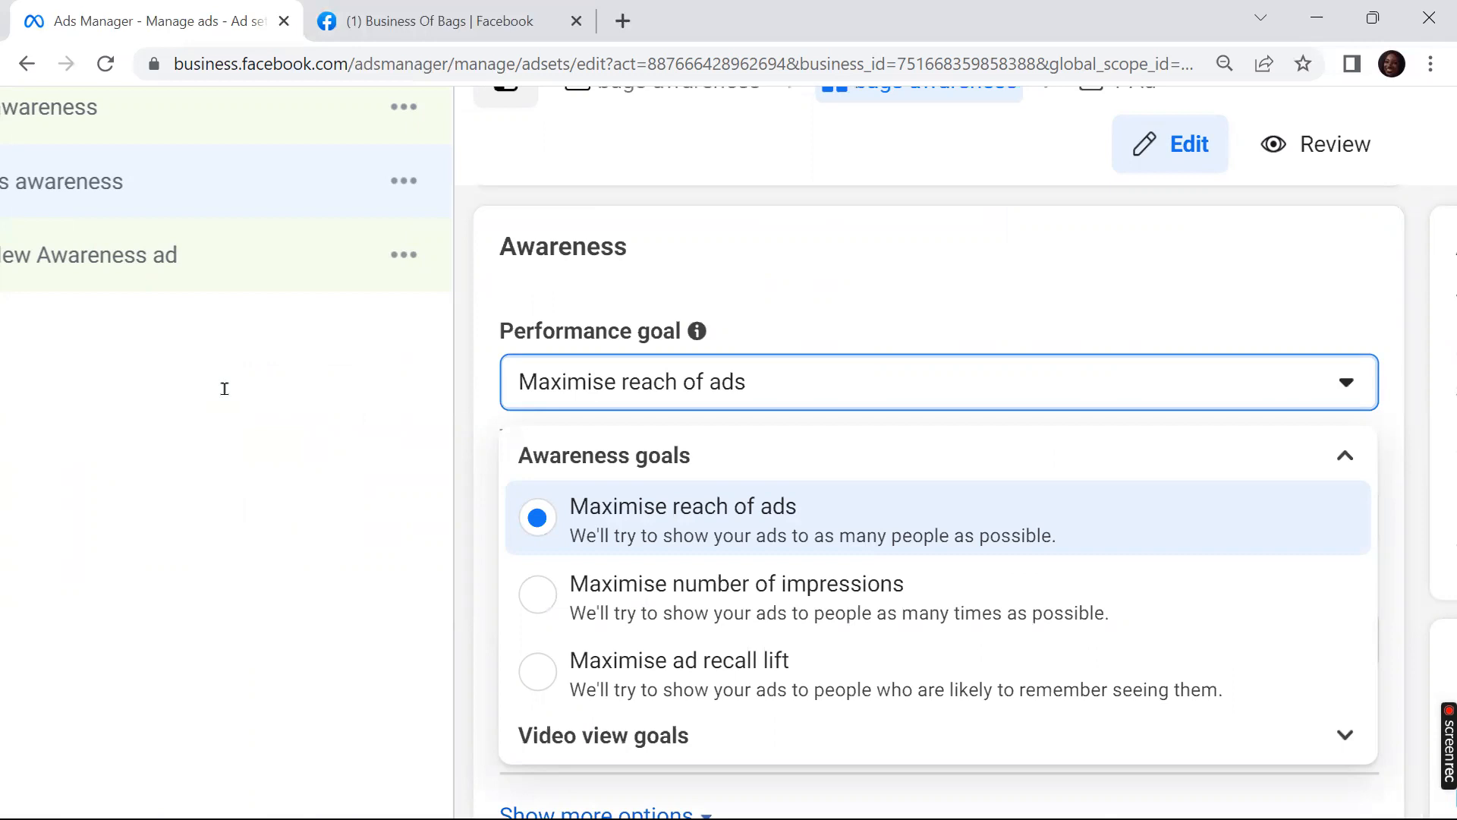
scroll(225, 389, "up", 5)
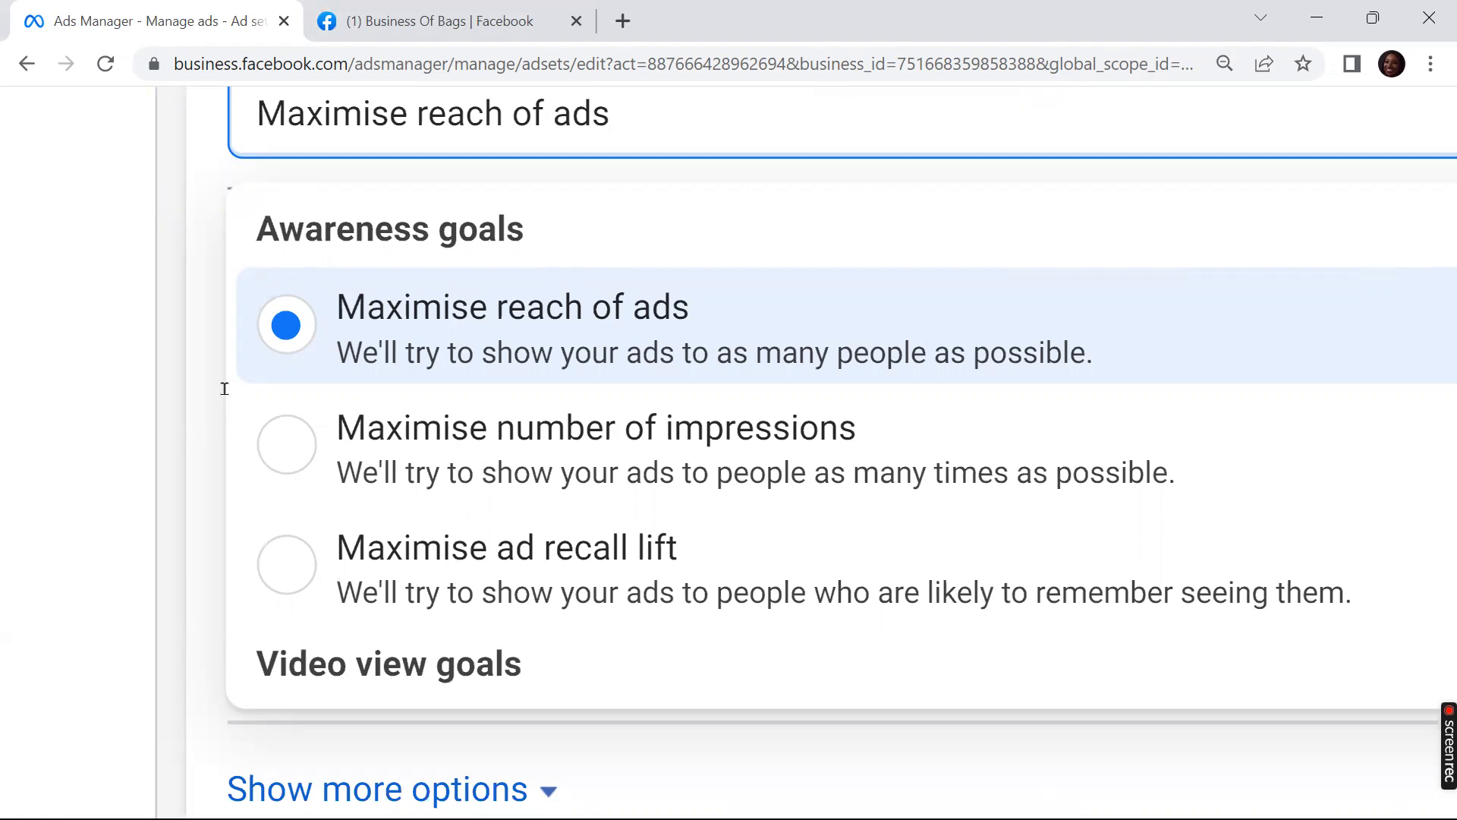
scroll(225, 388, "down", 2)
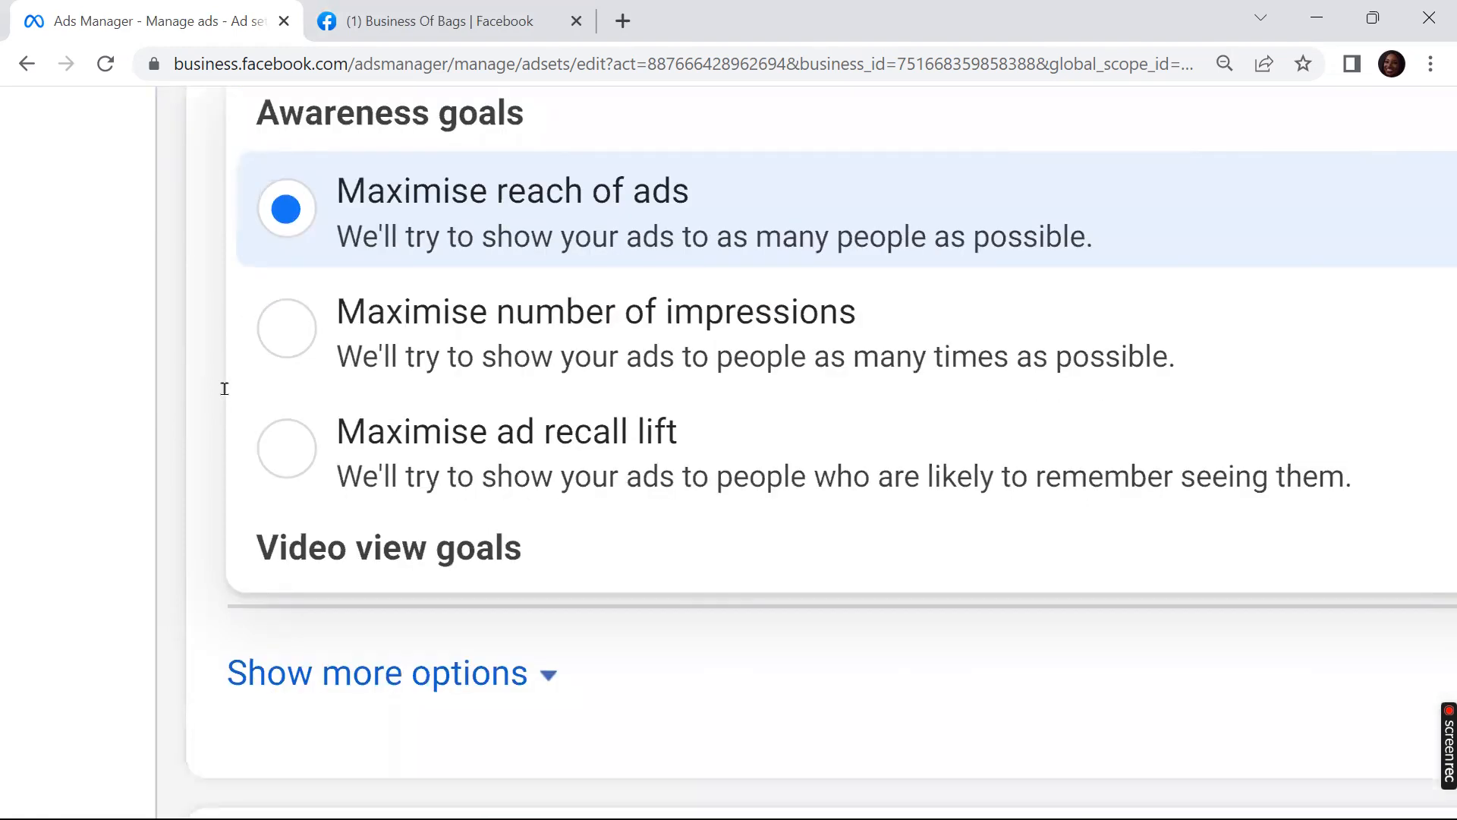
scroll(225, 388, "up", 3)
scroll(224, 388, "right", 5)
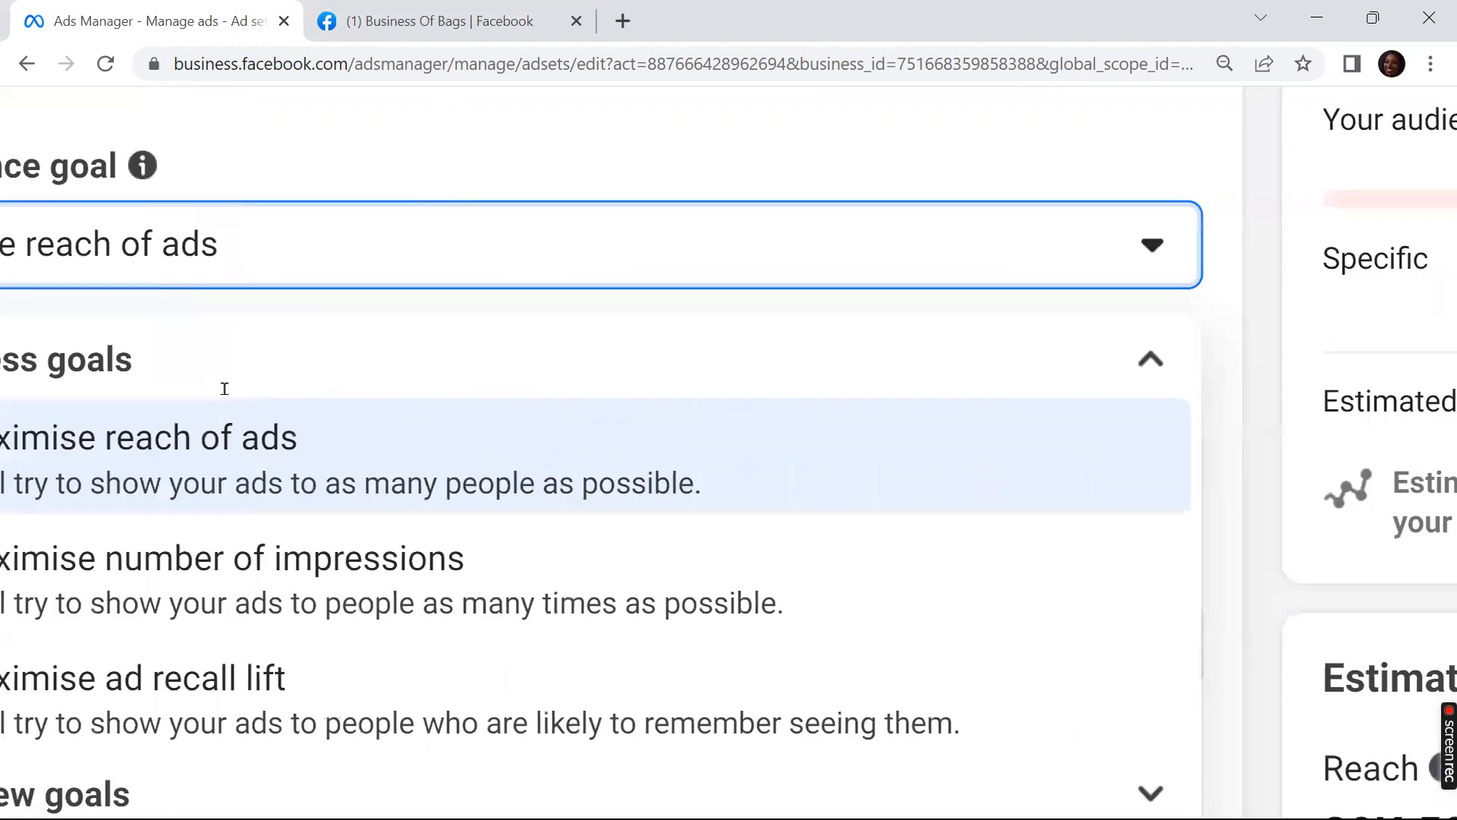
scroll(225, 389, "left", 4)
left_click(225, 389)
scroll(224, 389, "down", 4)
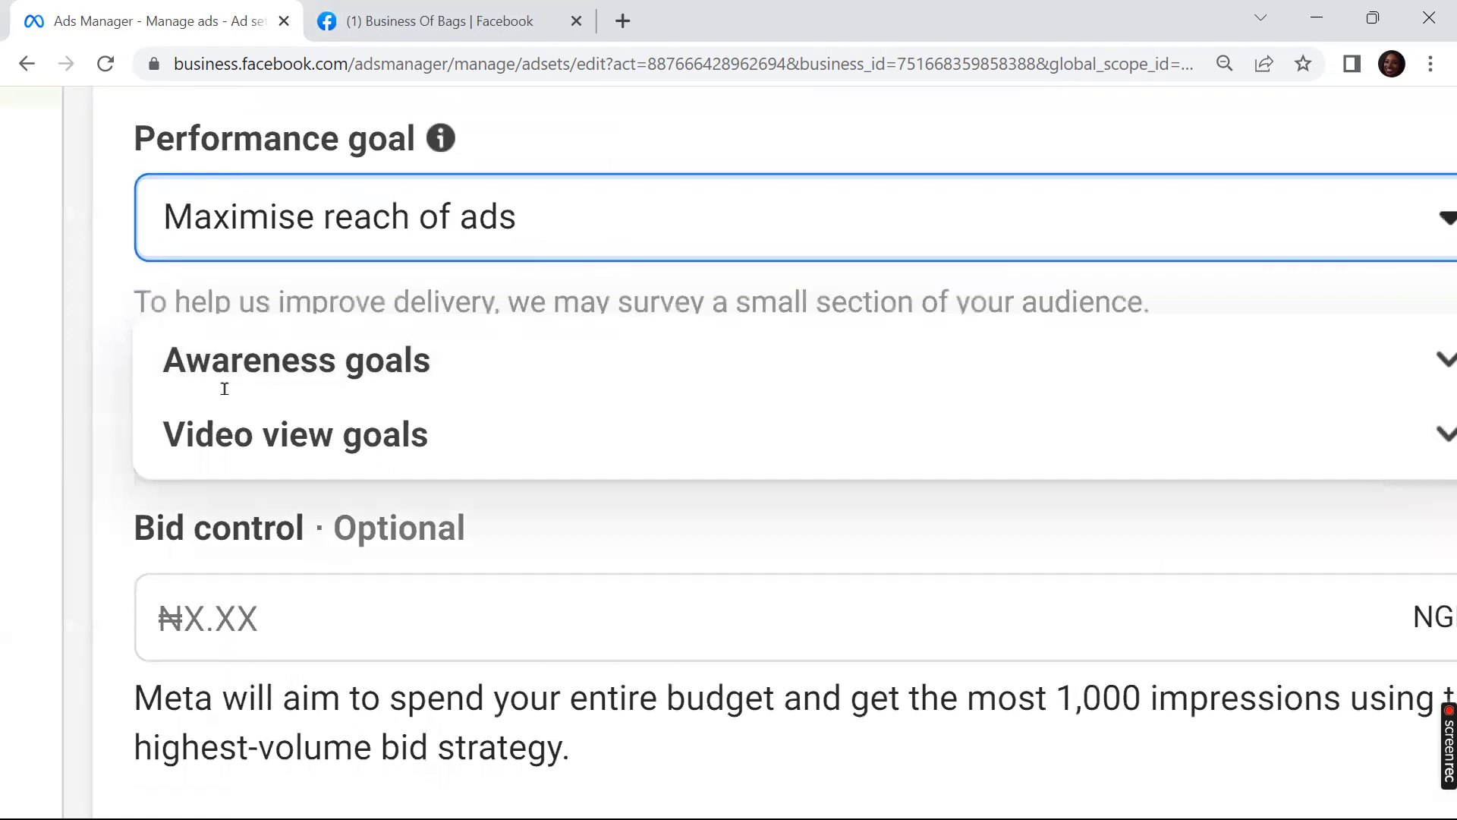
scroll(225, 388, "down", 4)
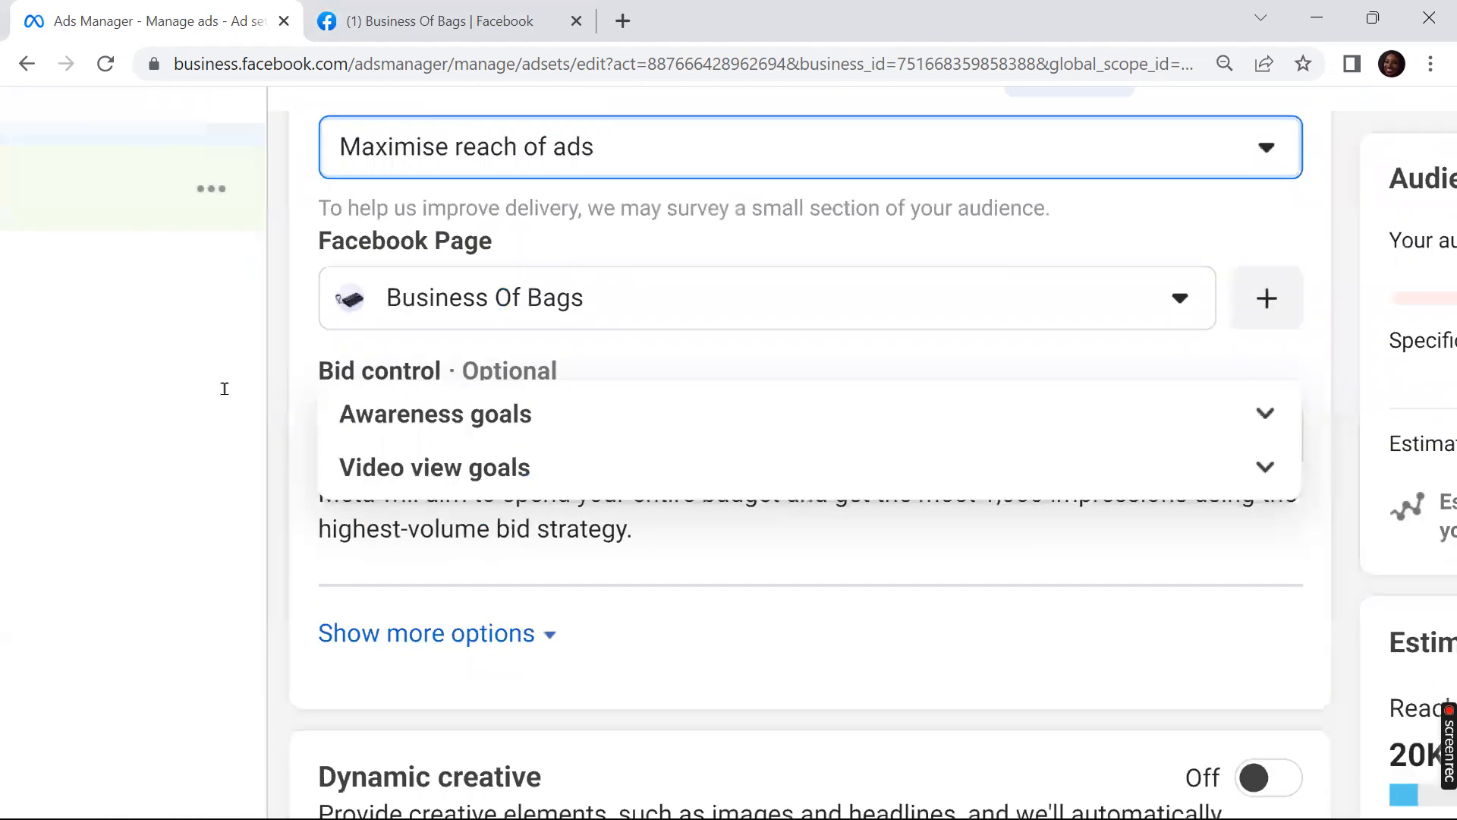
left_click(225, 388)
scroll(225, 388, "up", 2)
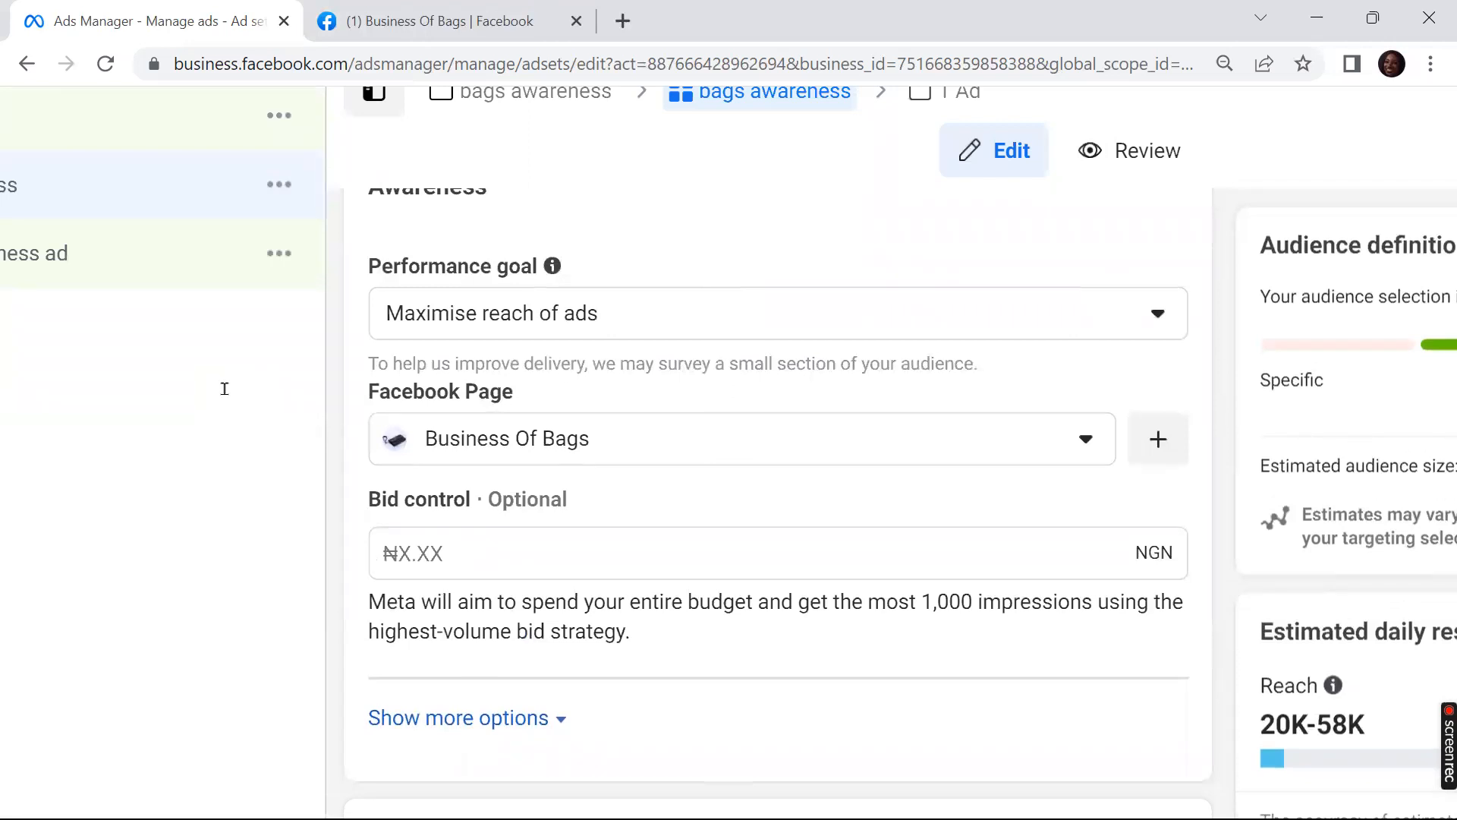
Step: Examine the personal Pages available for the ad set's Facebook Page, keeping Business Of Bags
scroll(224, 389, "up", 3)
scroll(225, 388, "down", 2)
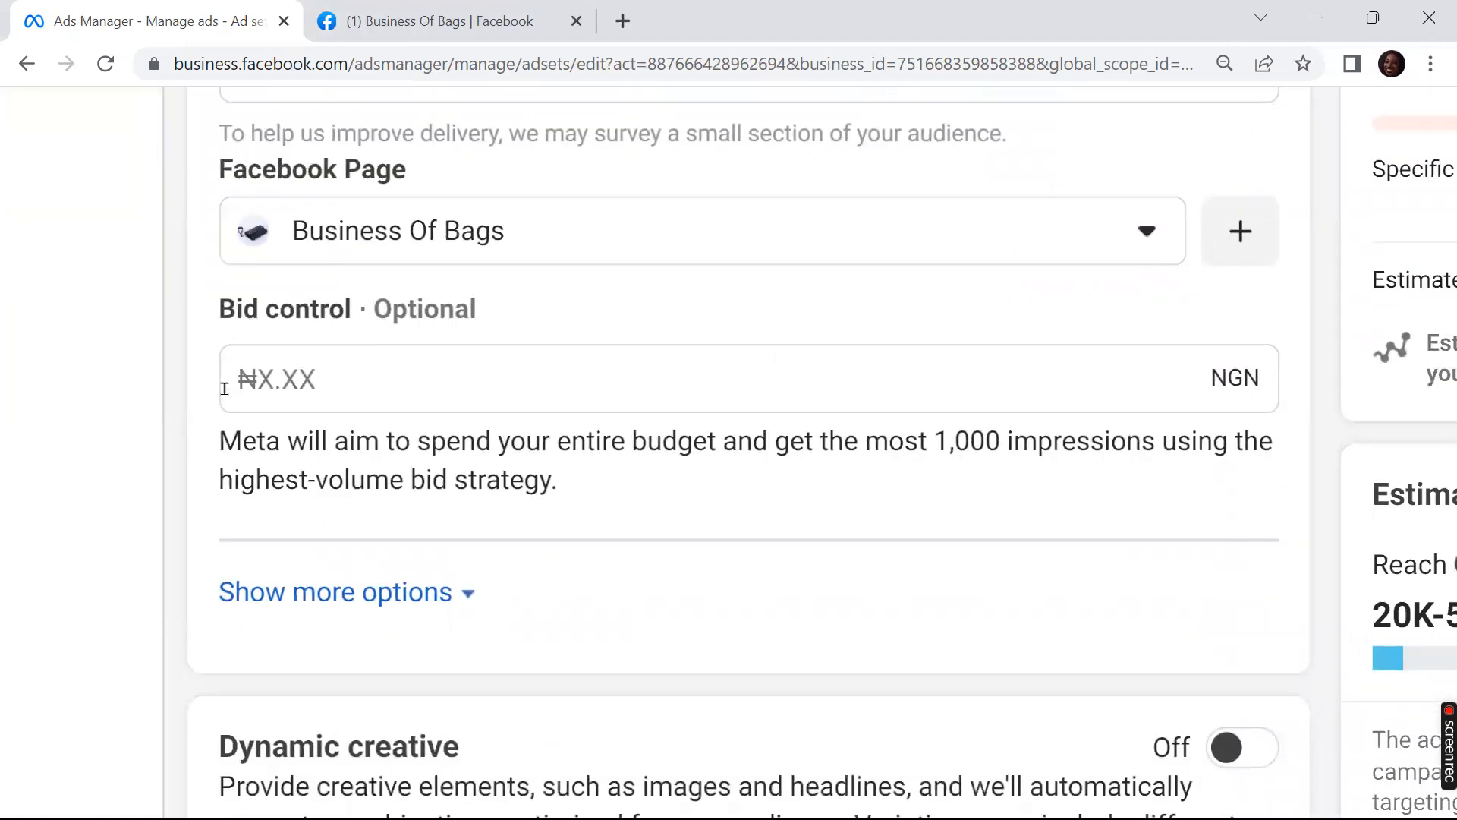
key("Return")
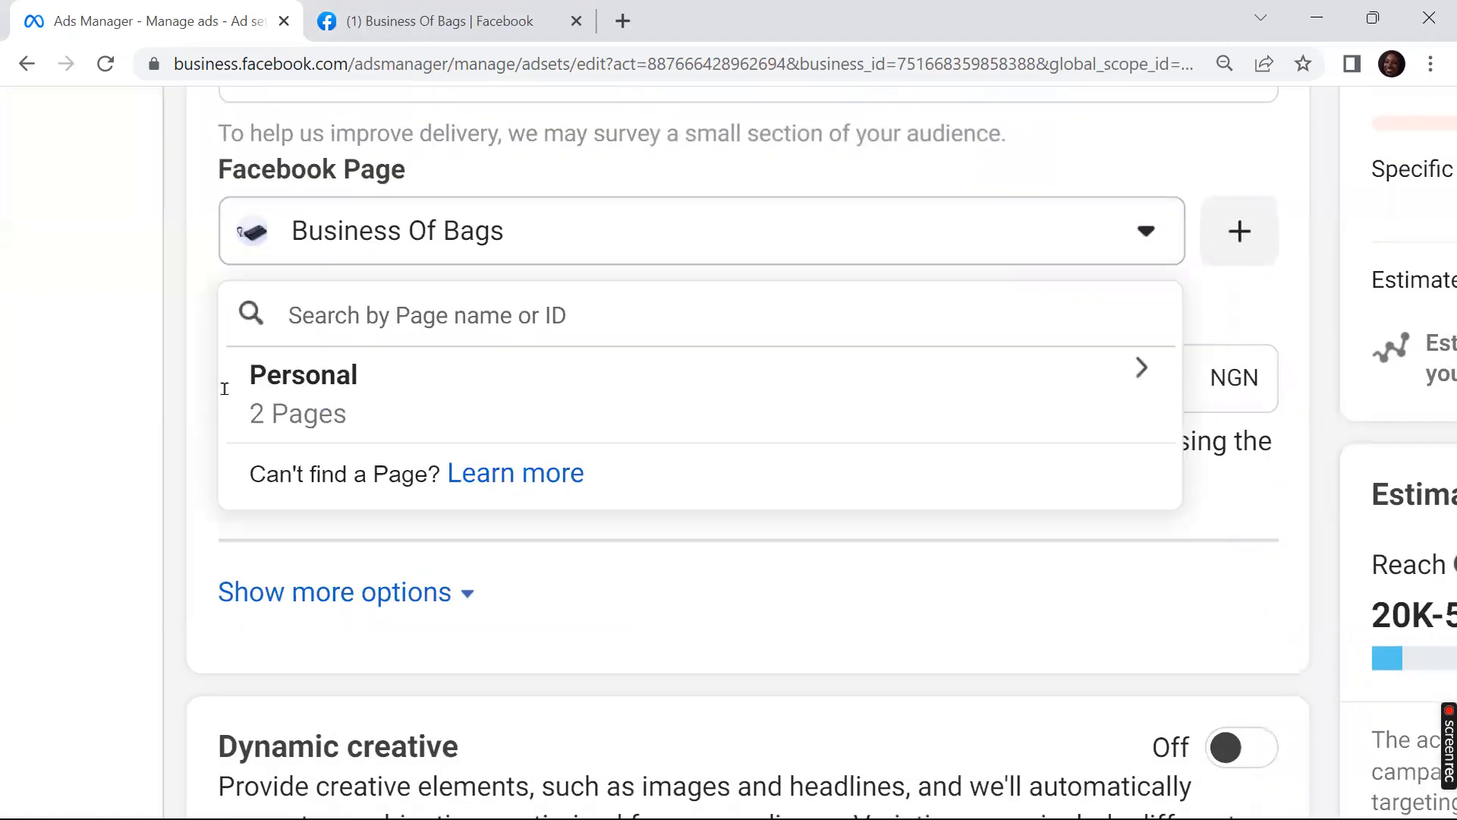
key("Return")
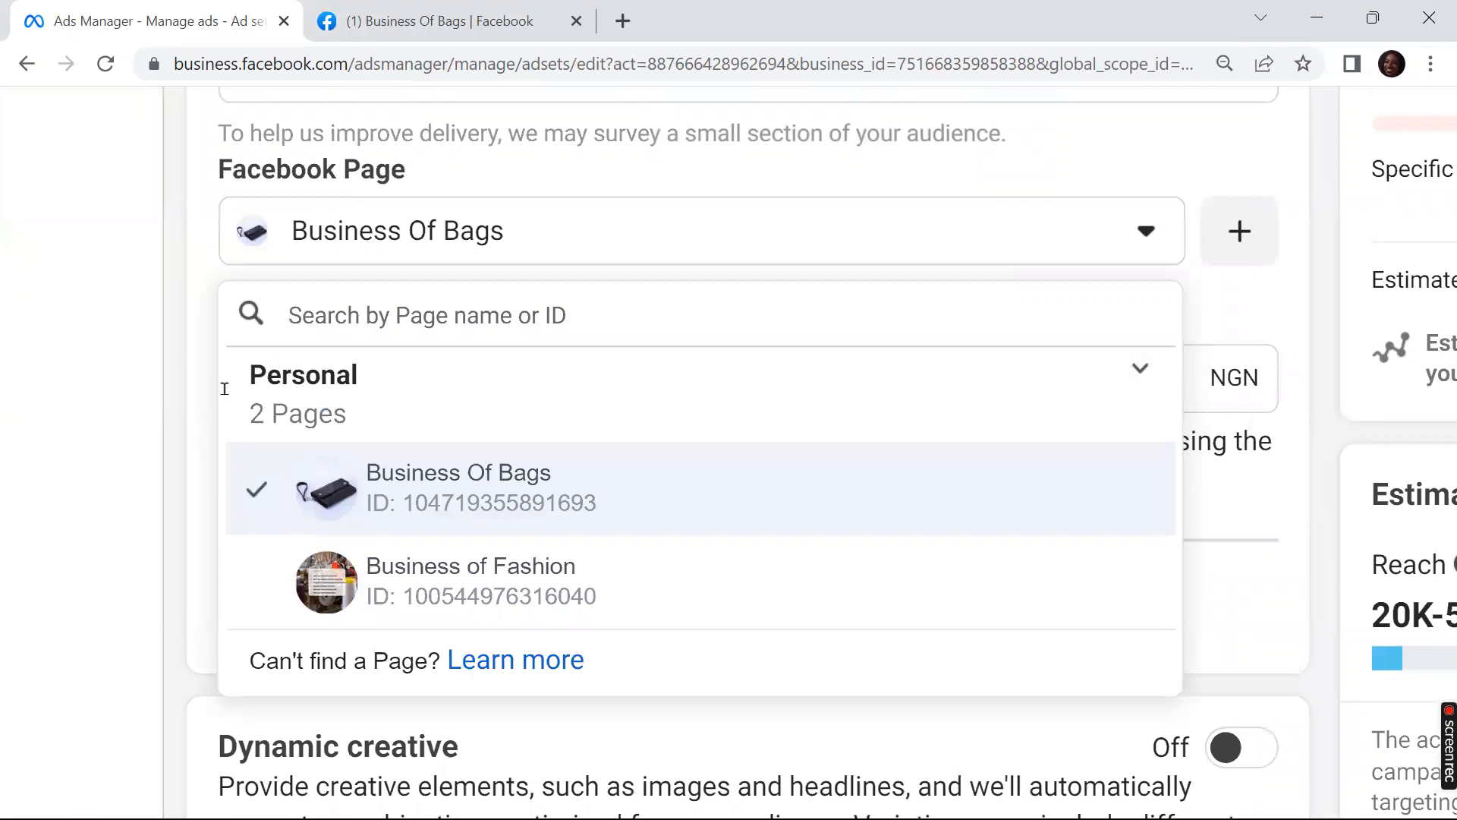
key("Return")
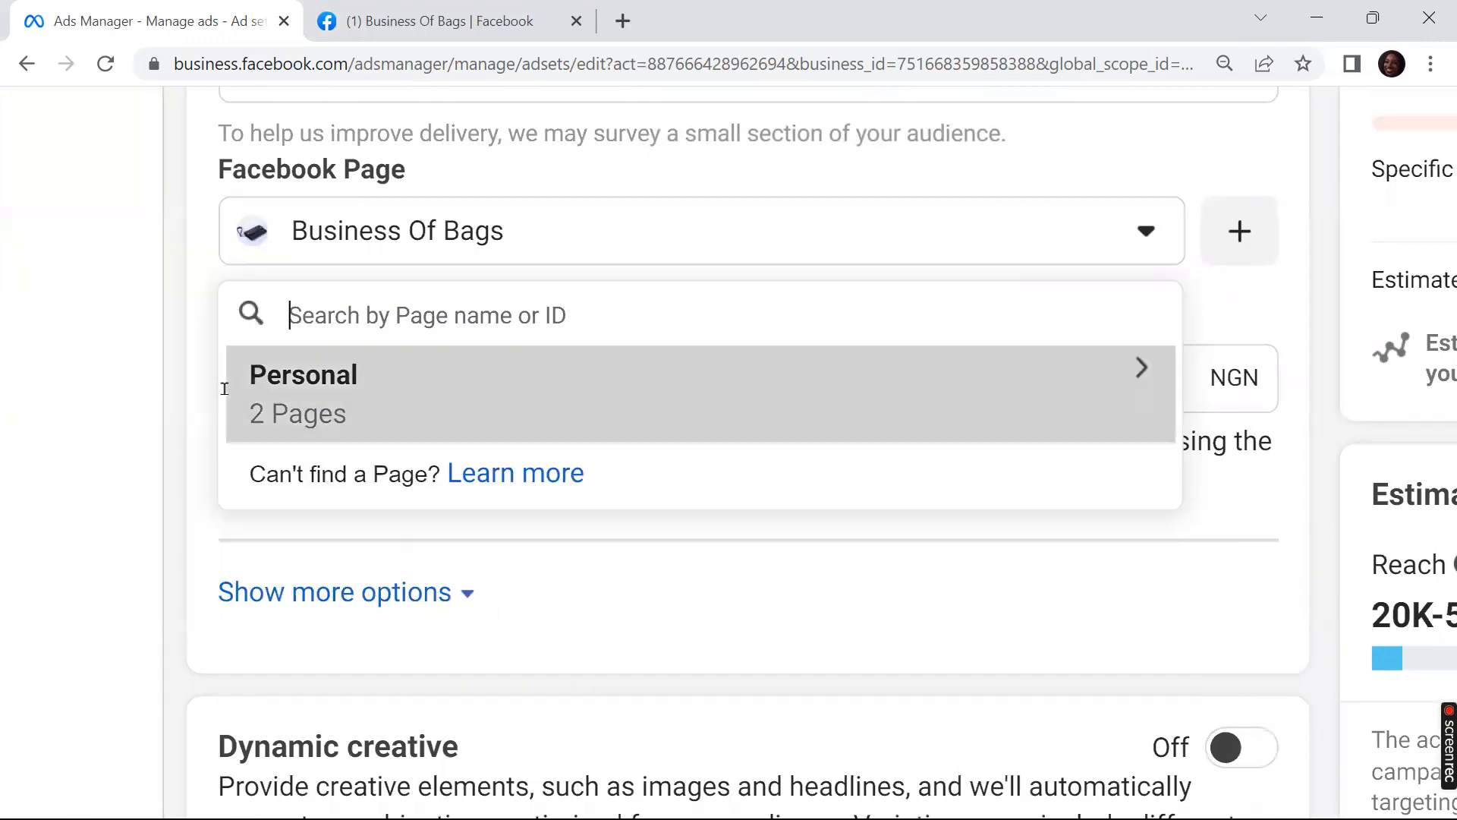
key("Escape")
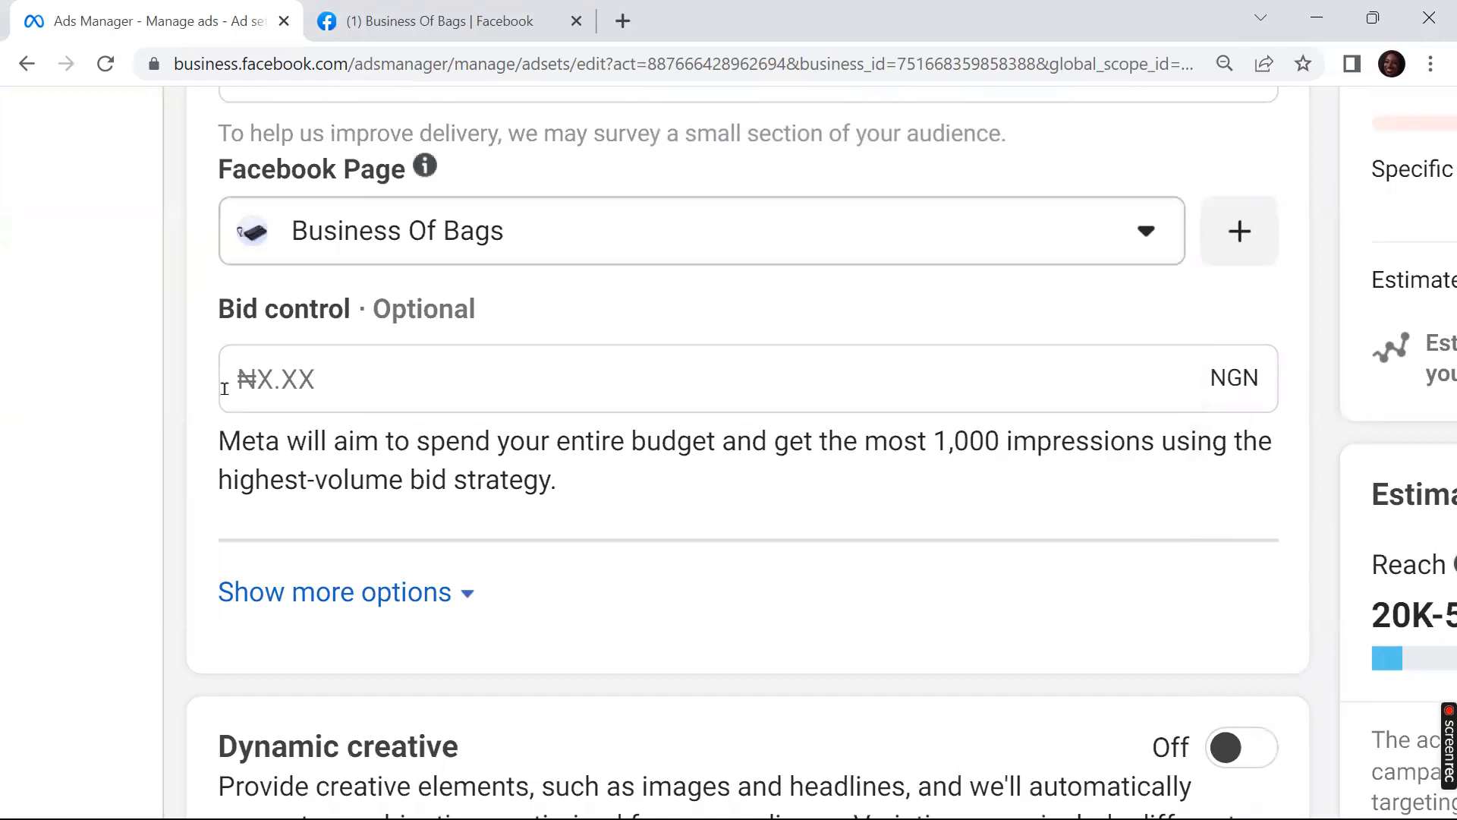
Step: Set the ad set's optional bid control to ₦50
scroll(225, 388, "down", 2)
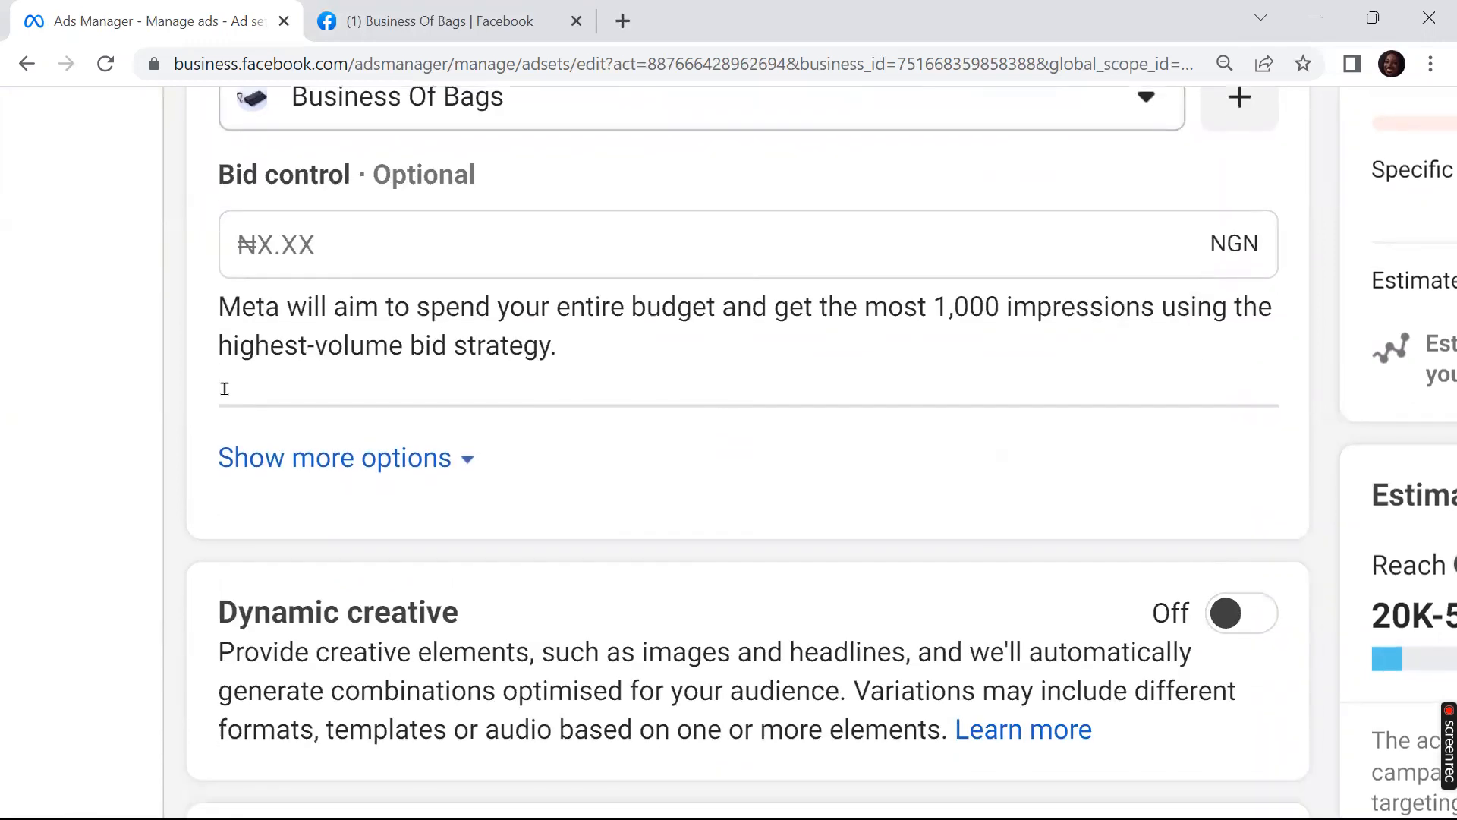
key("ctrl+minus")
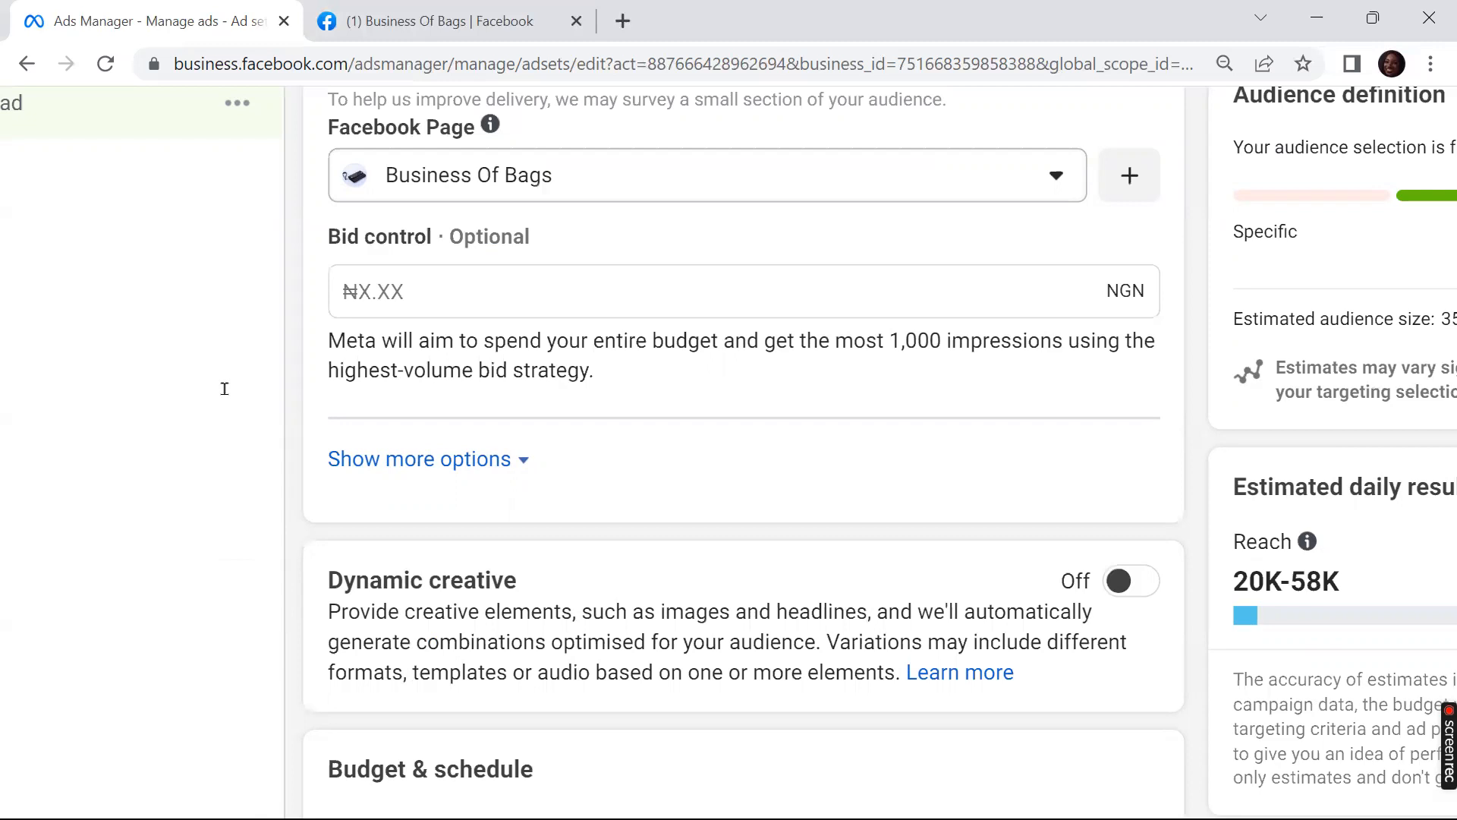
key("Tab")
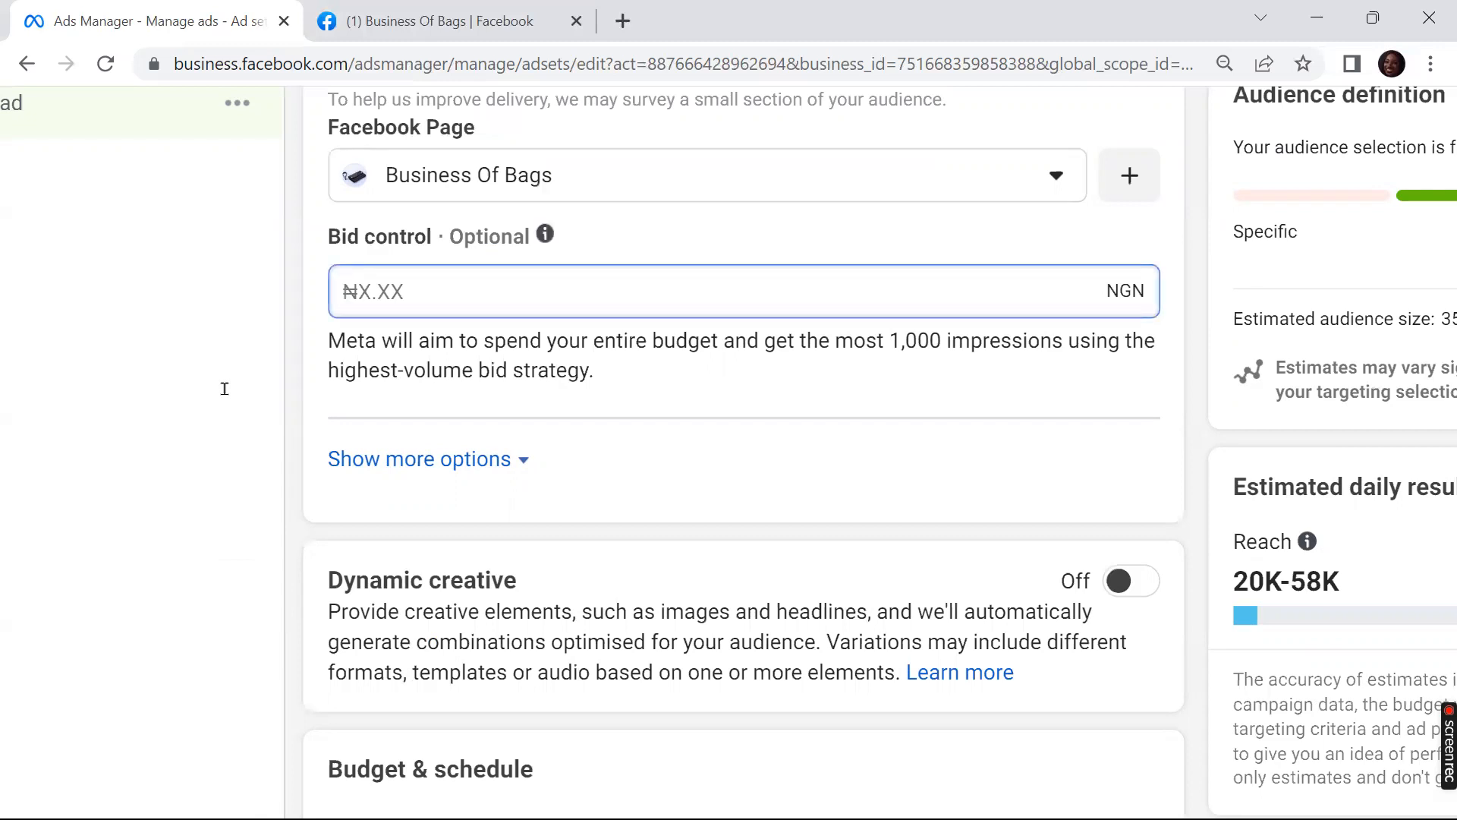
type("50")
left_click(225, 389)
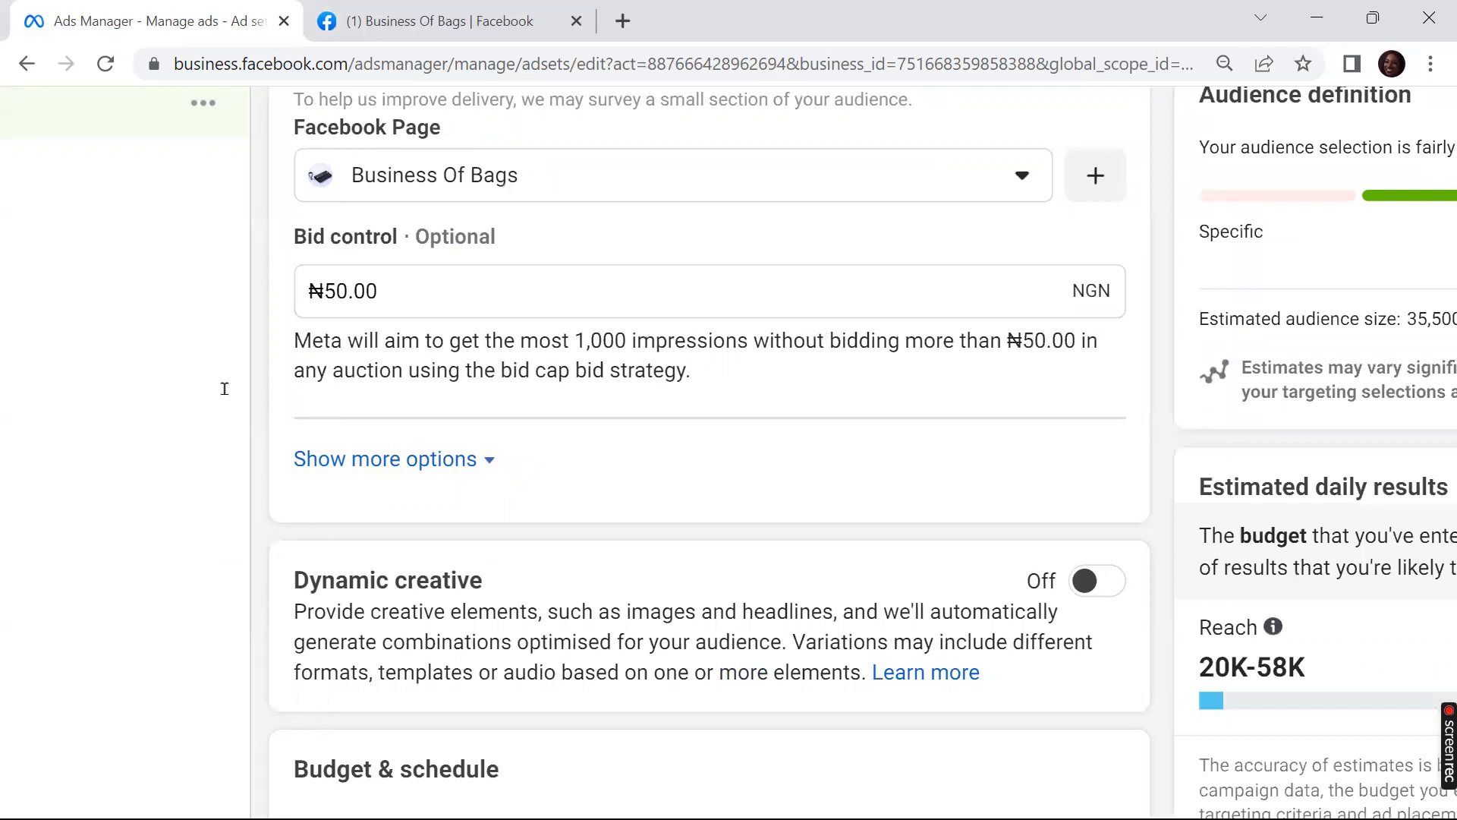
Step: Clear the amount from the ad set's optional bid control
left_click(410, 291)
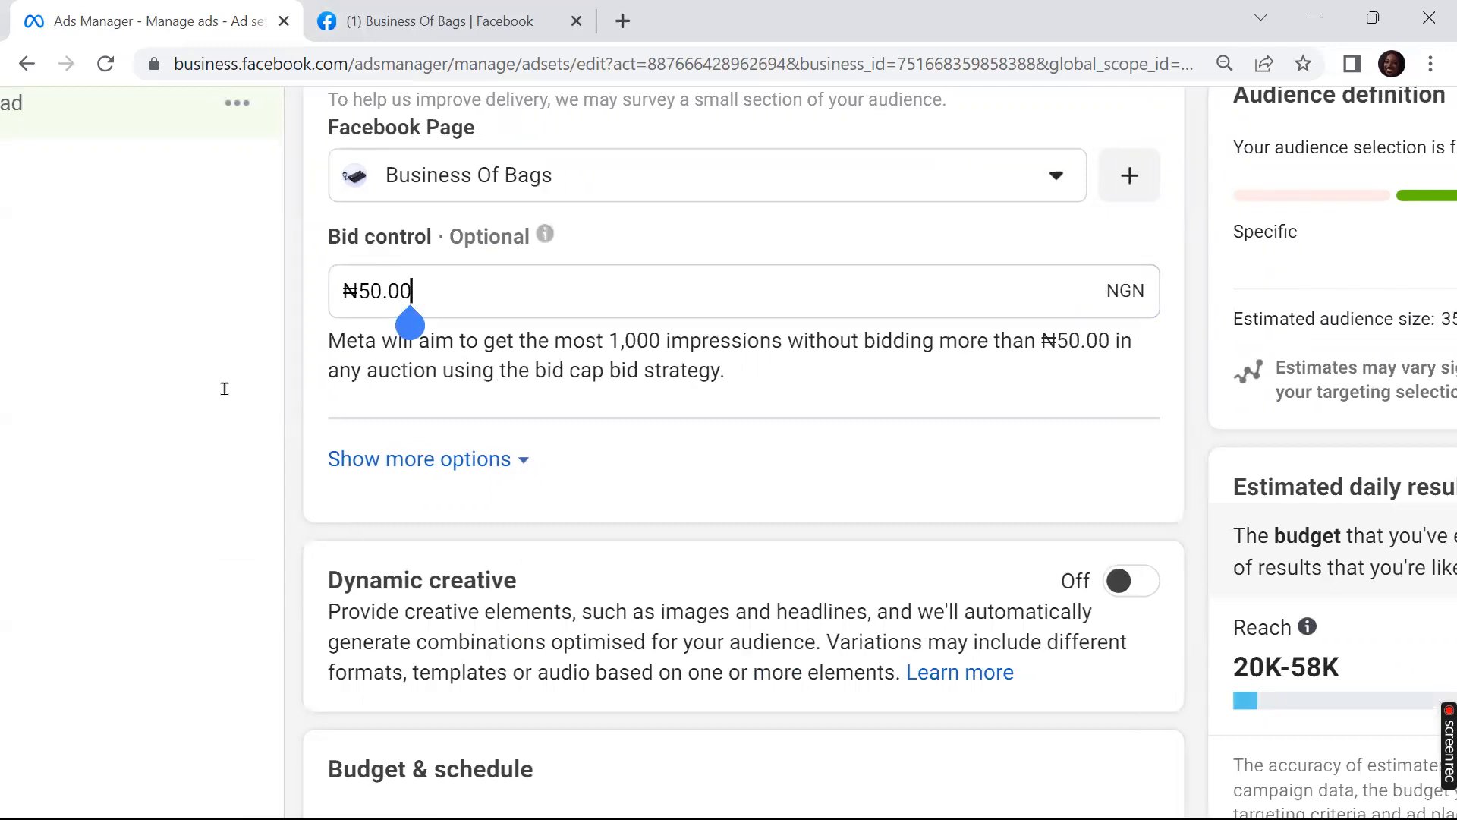
key("BackSpace")
key("BackSpace")
key("BackSpace")
key("BackSpace")
key("BackSpace")
key("BackSpace")
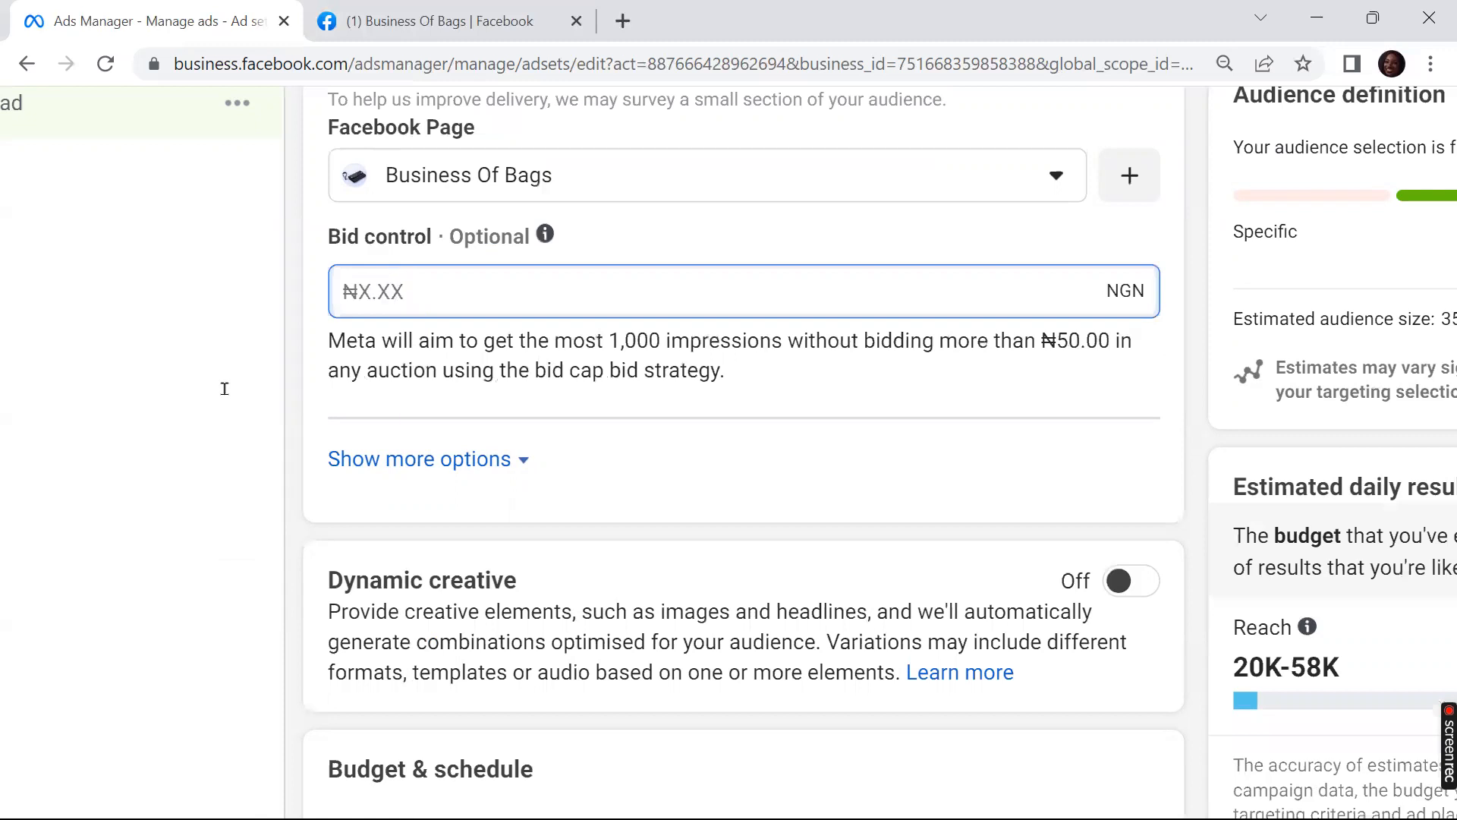
left_click(224, 389)
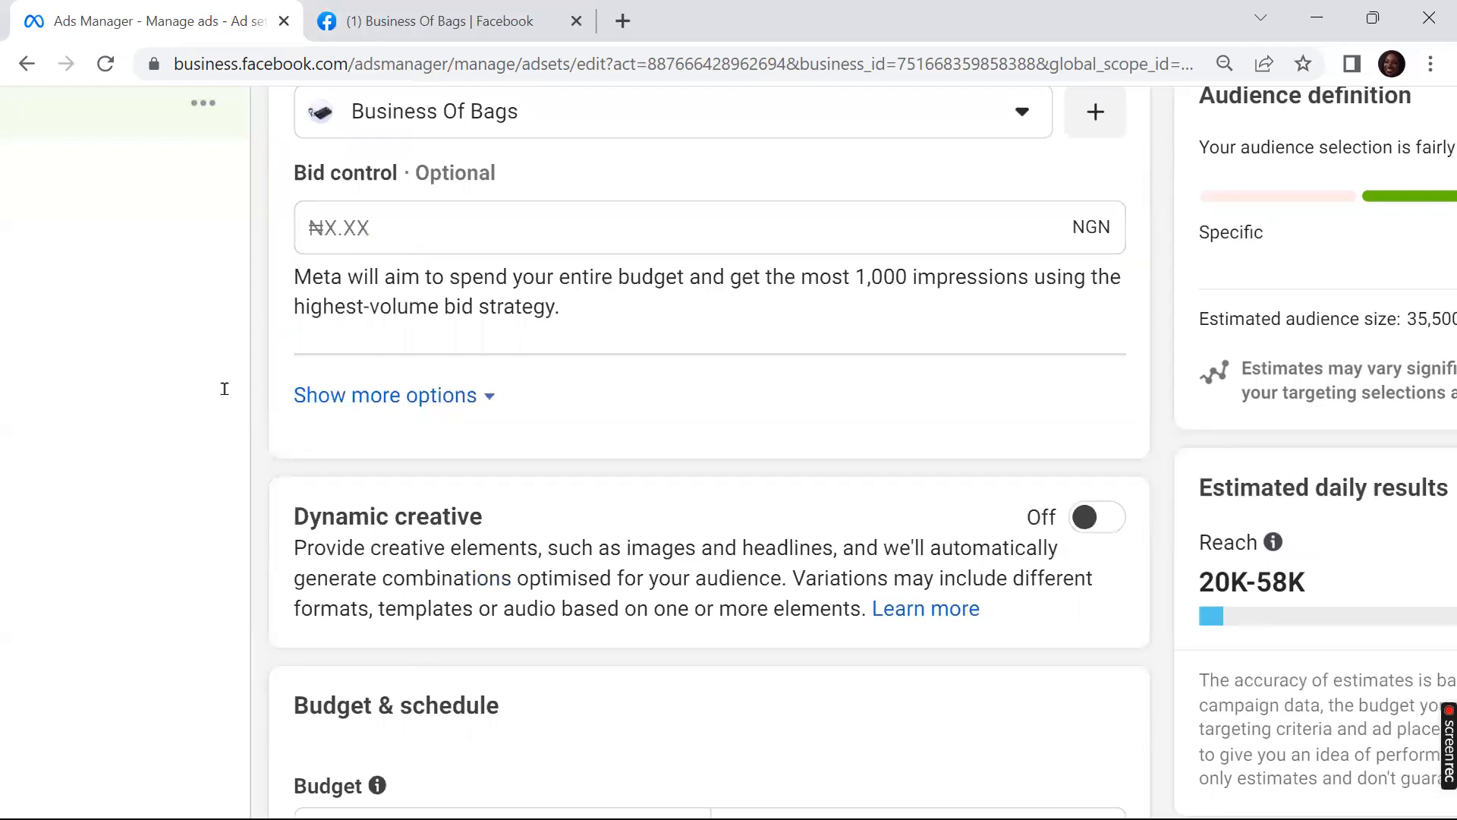
Step: Examine the Dynamic creative and Budget & schedule settings, including the available budget types, keeping Daily budget
scroll(224, 389, "down", 3)
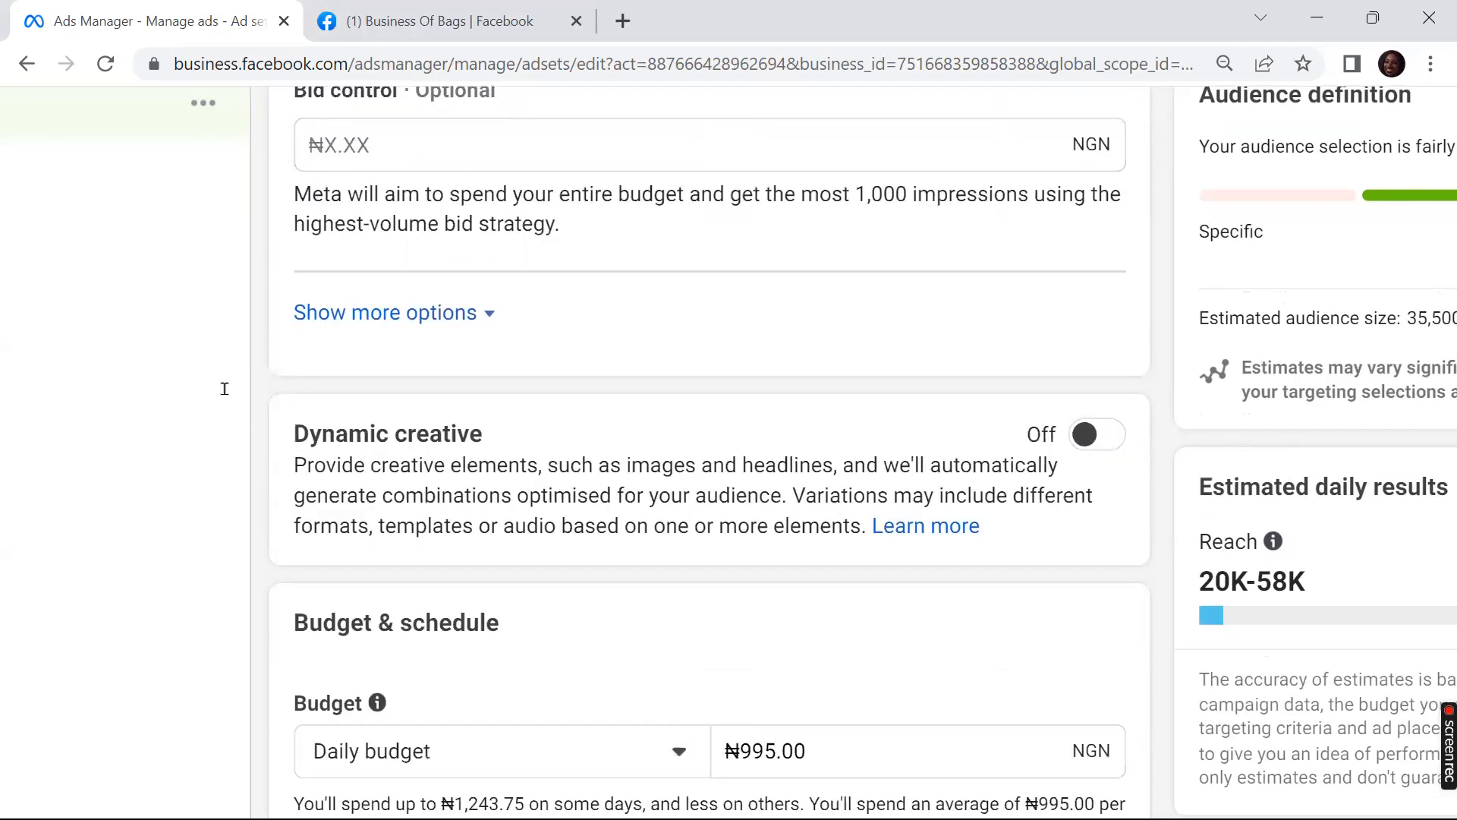
scroll(225, 389, "down", 1)
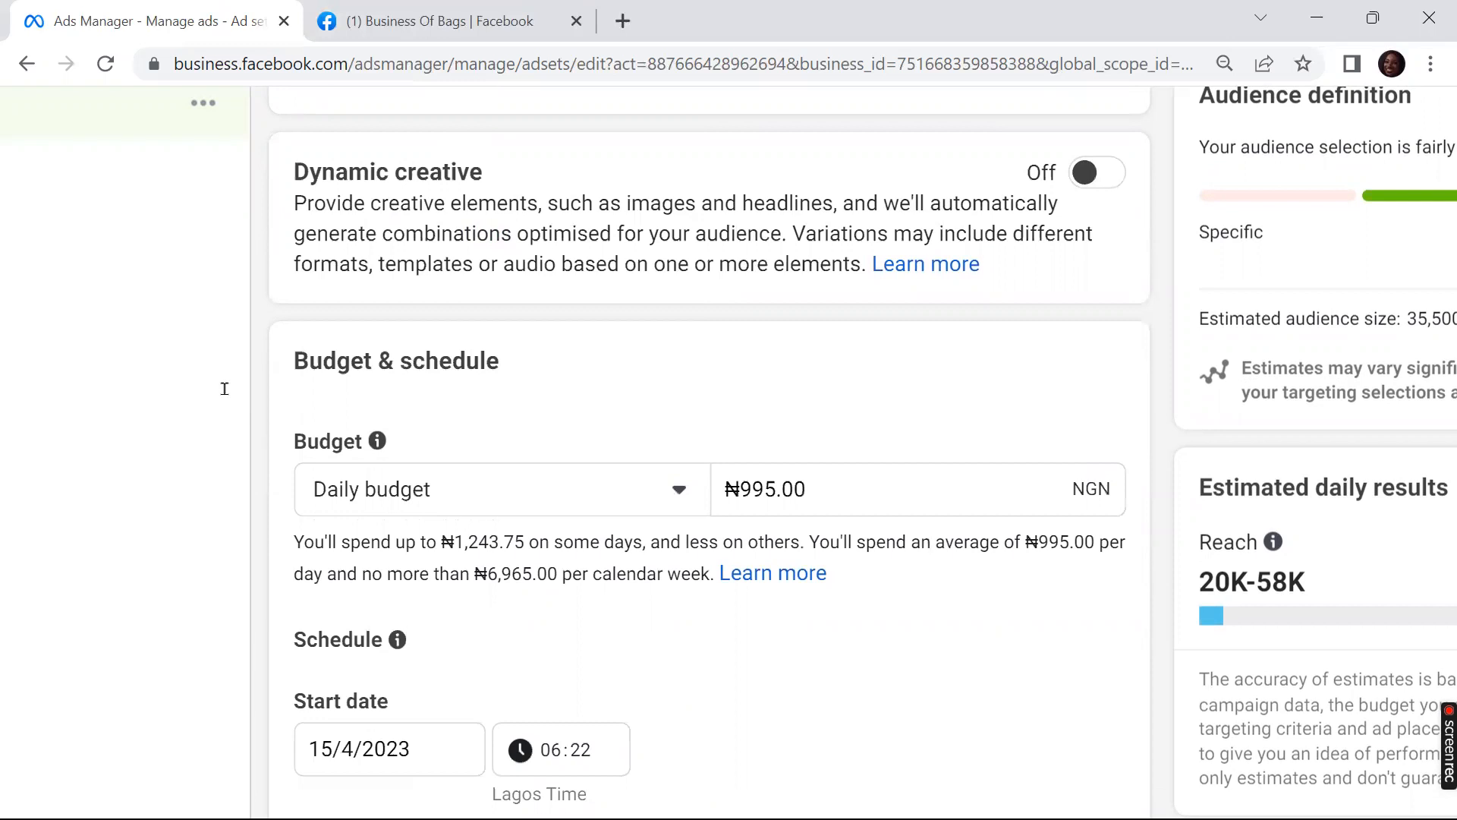
scroll(224, 389, "down", 1)
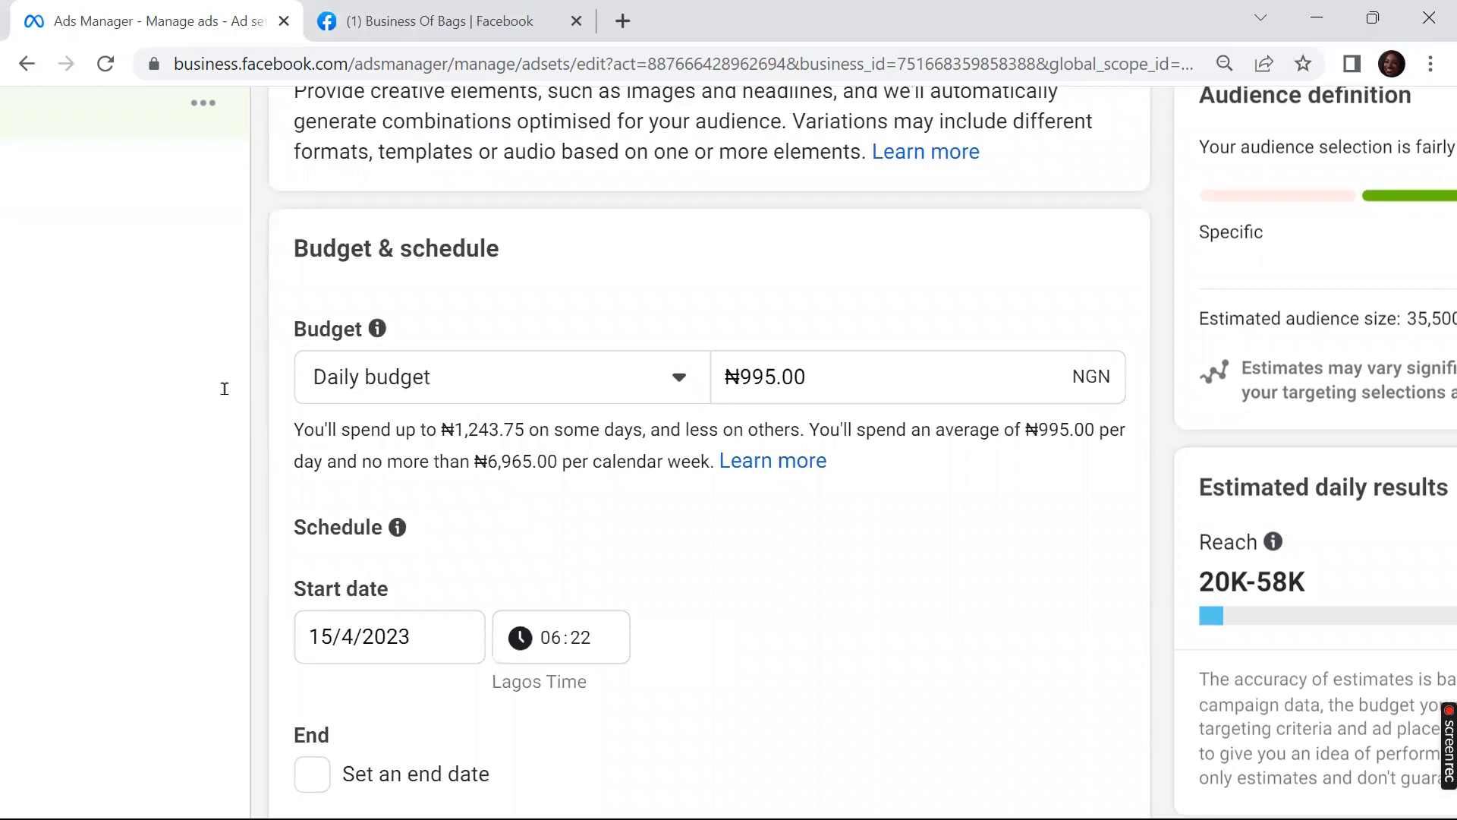
scroll(225, 389, "down", 1)
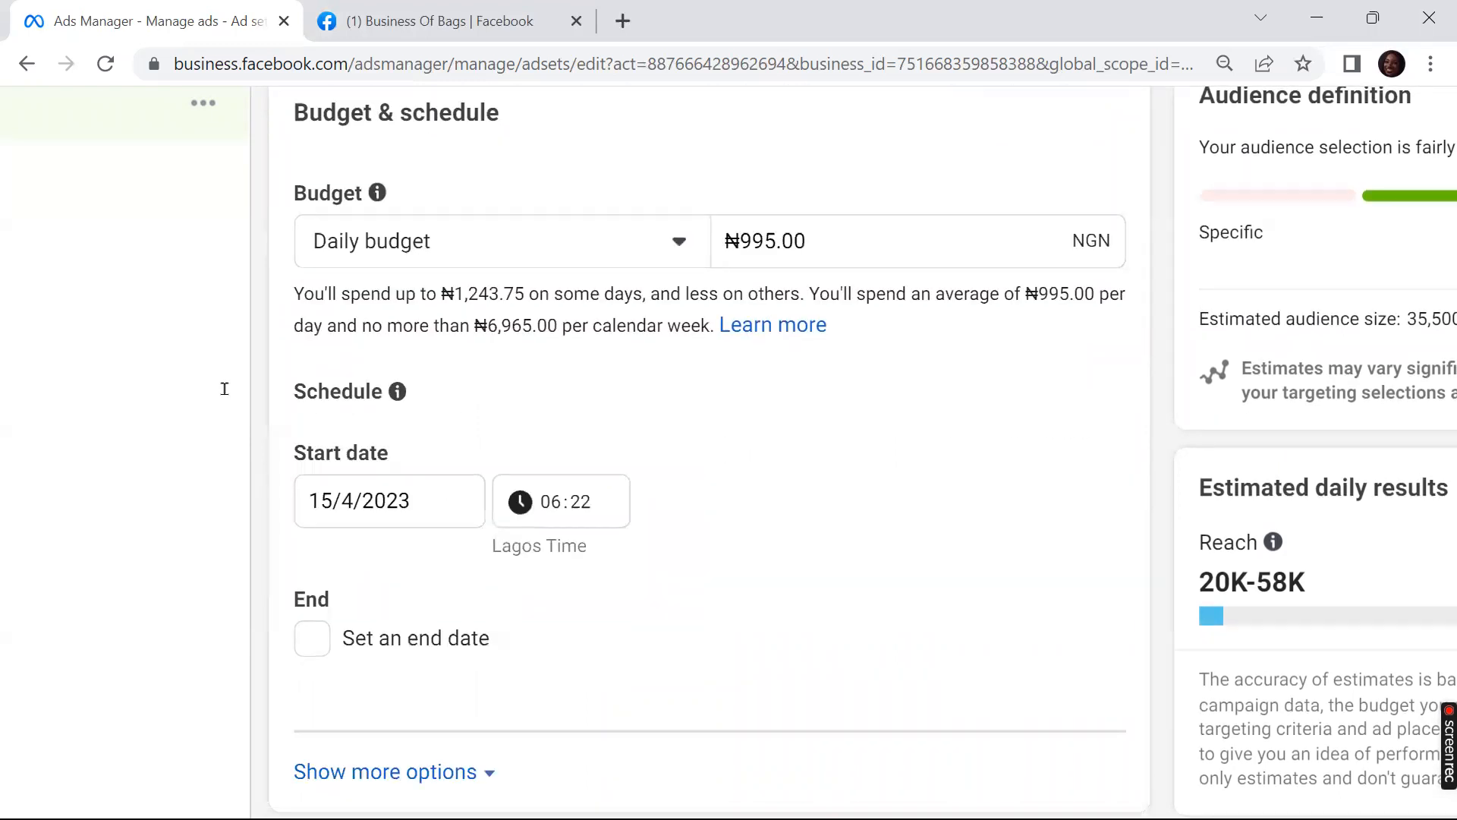
scroll(224, 389, "up", 2)
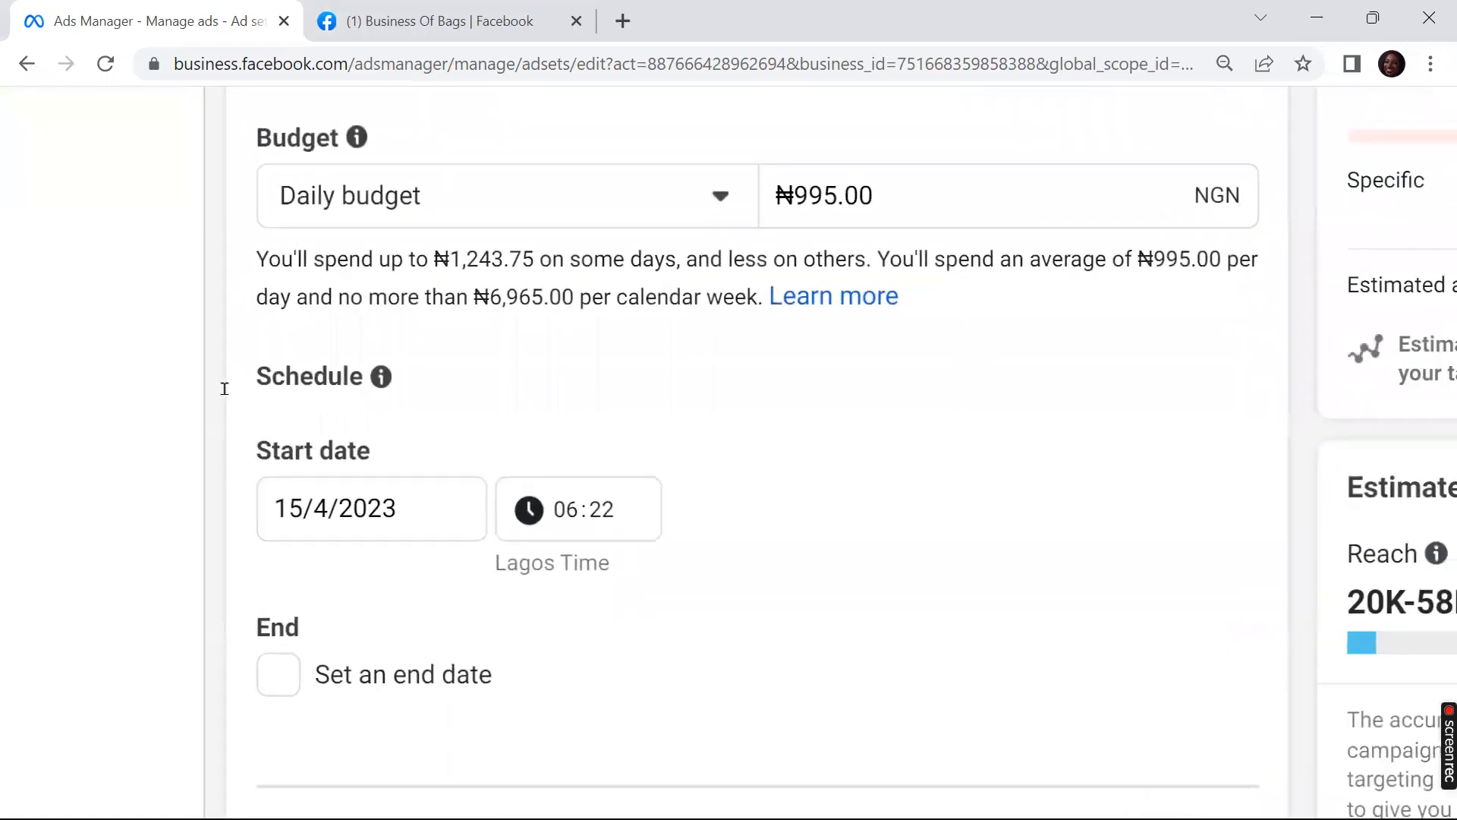
key("Return")
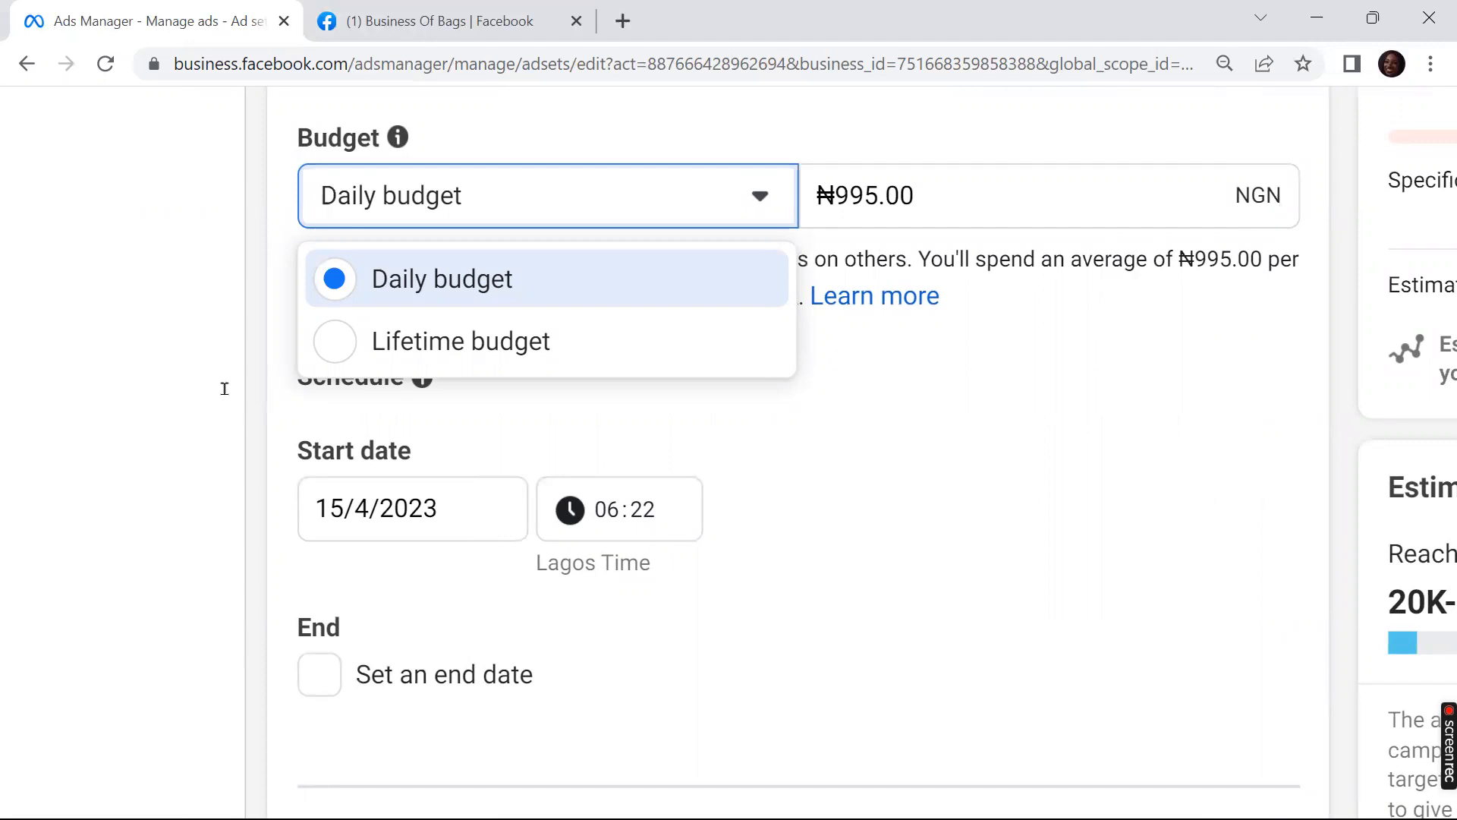
left_click(225, 389)
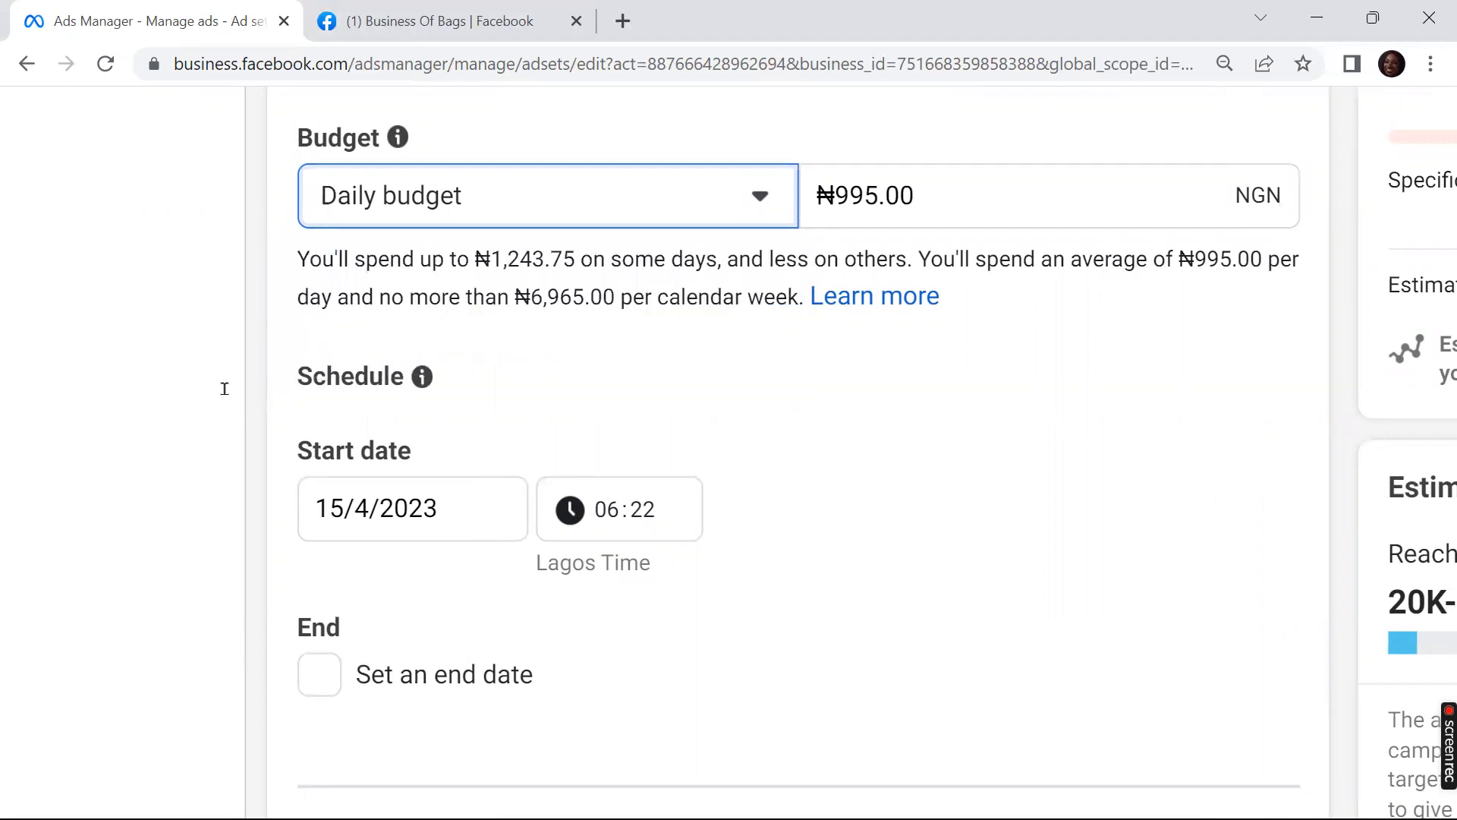
Step: Set the ad set's daily budget to ₦1000
left_click(897, 195)
left_click(833, 195)
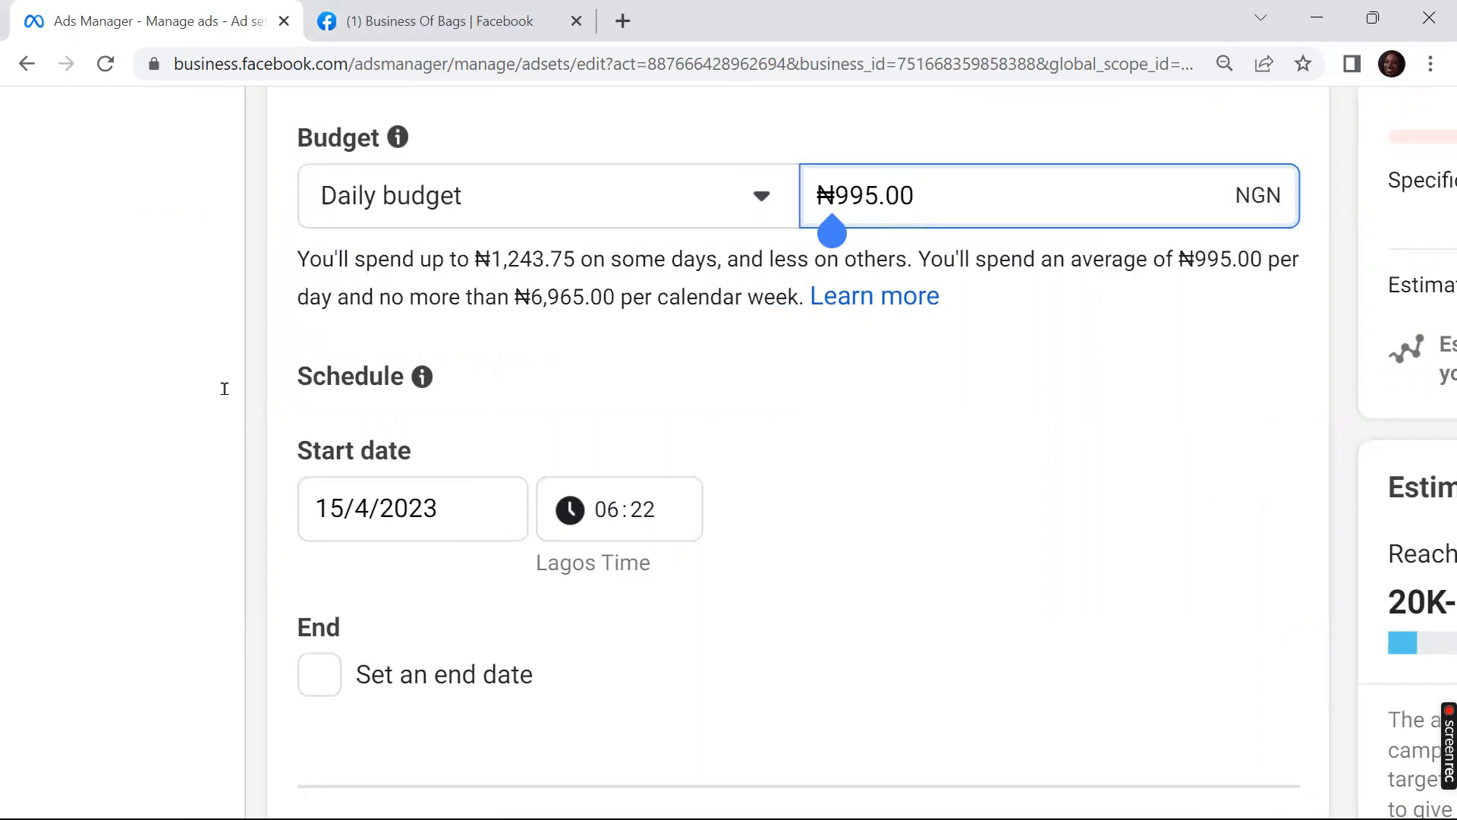
left_click(878, 196)
key("BackSpace")
key("BackSpace")
key("BackSpace")
type("1")
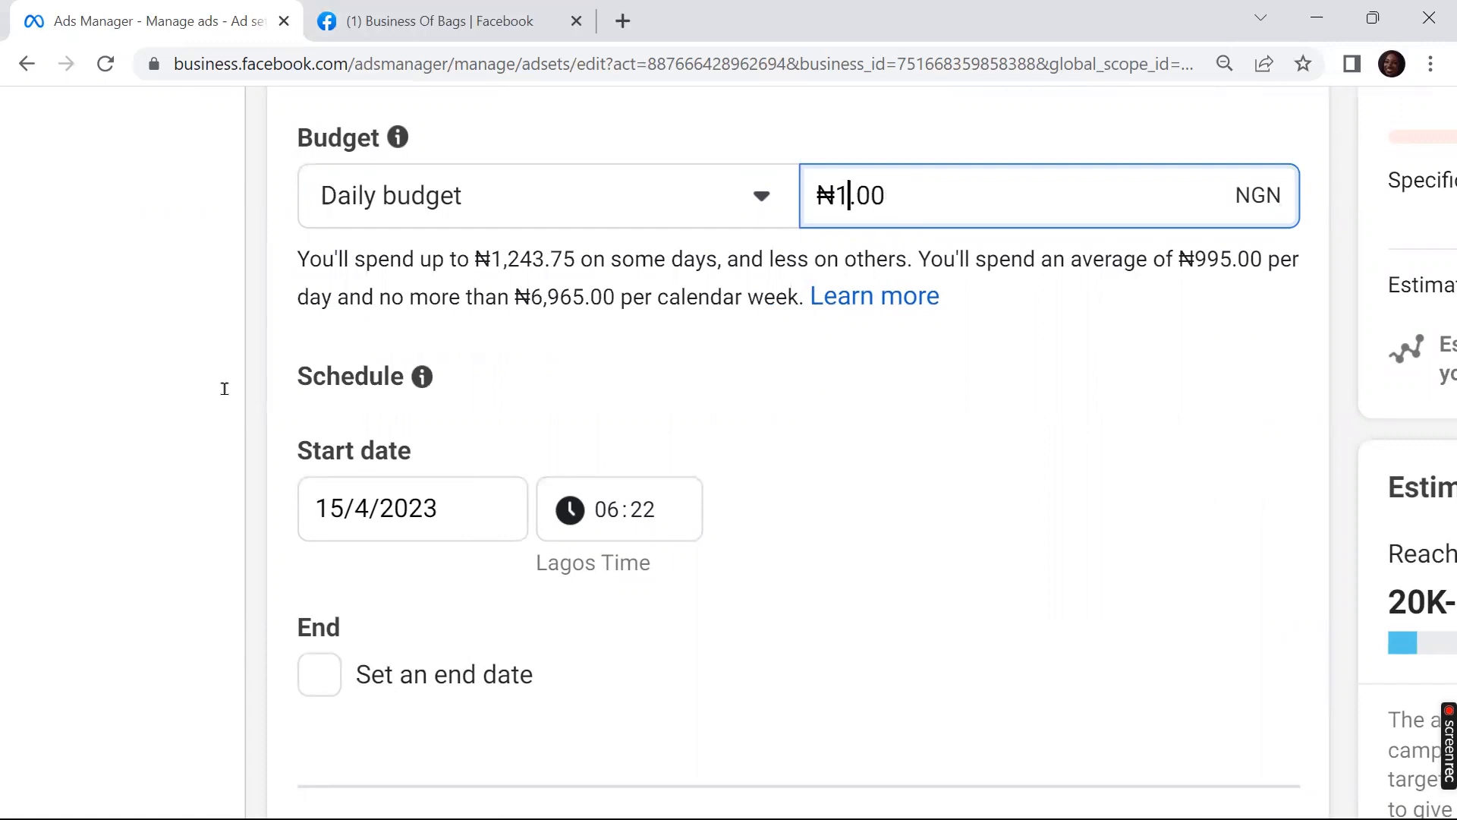
type("000.0")
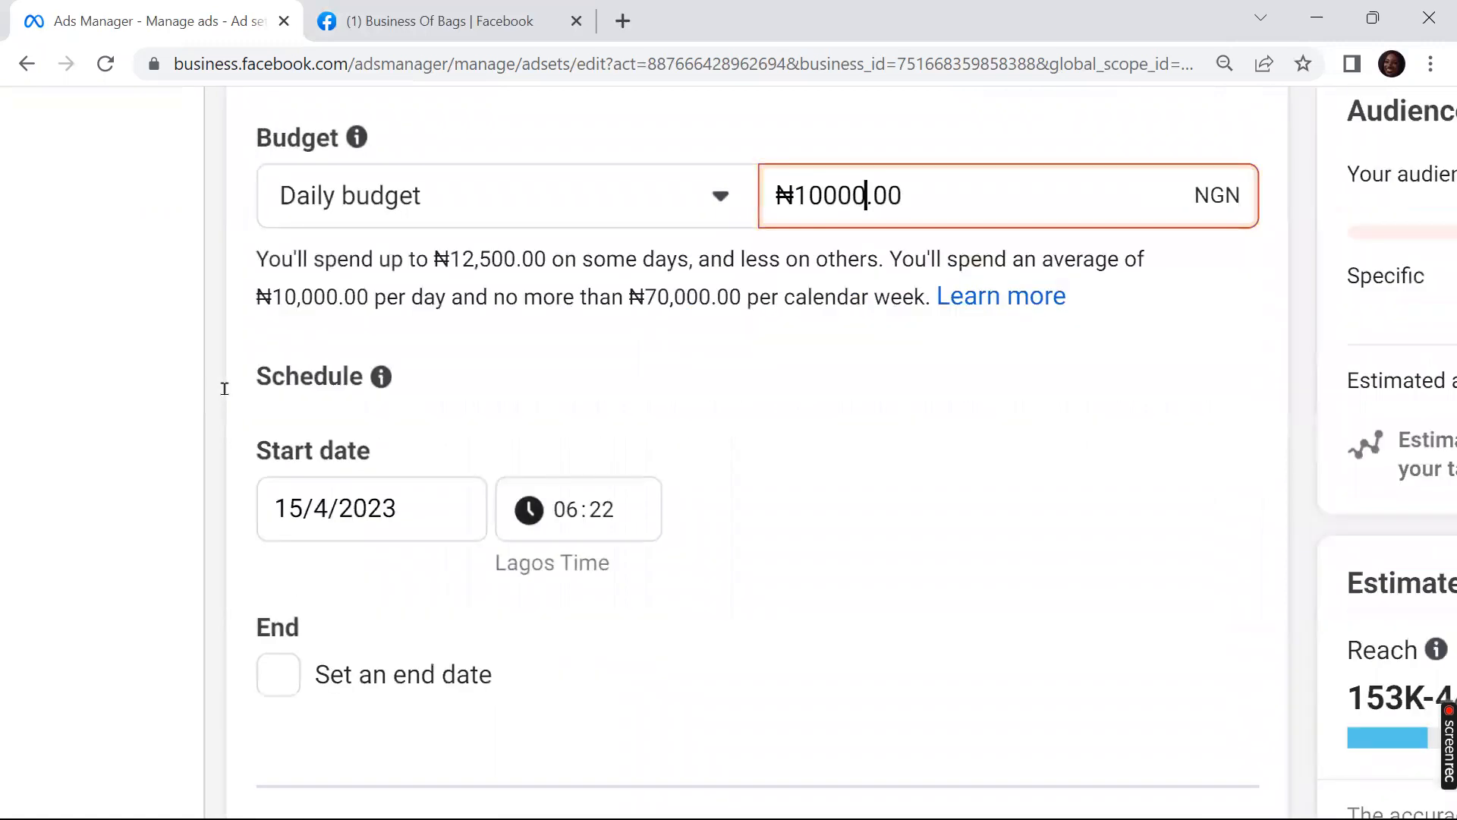
scroll(224, 389, "down", 5)
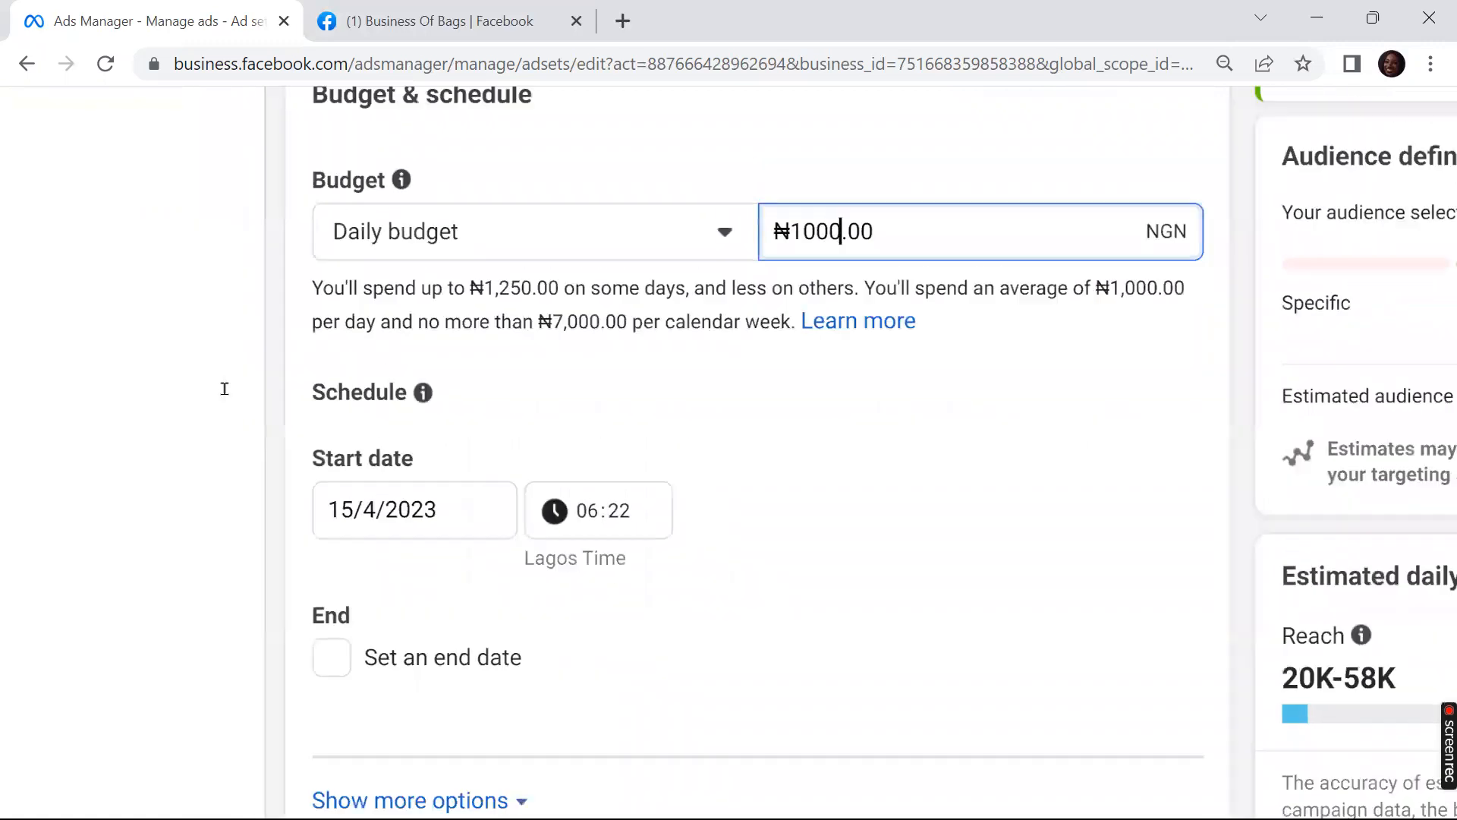
Step: Turn on the end date in the ad set's schedule, examine its date and time fields, and turn it off again
scroll(224, 388, "down", 5)
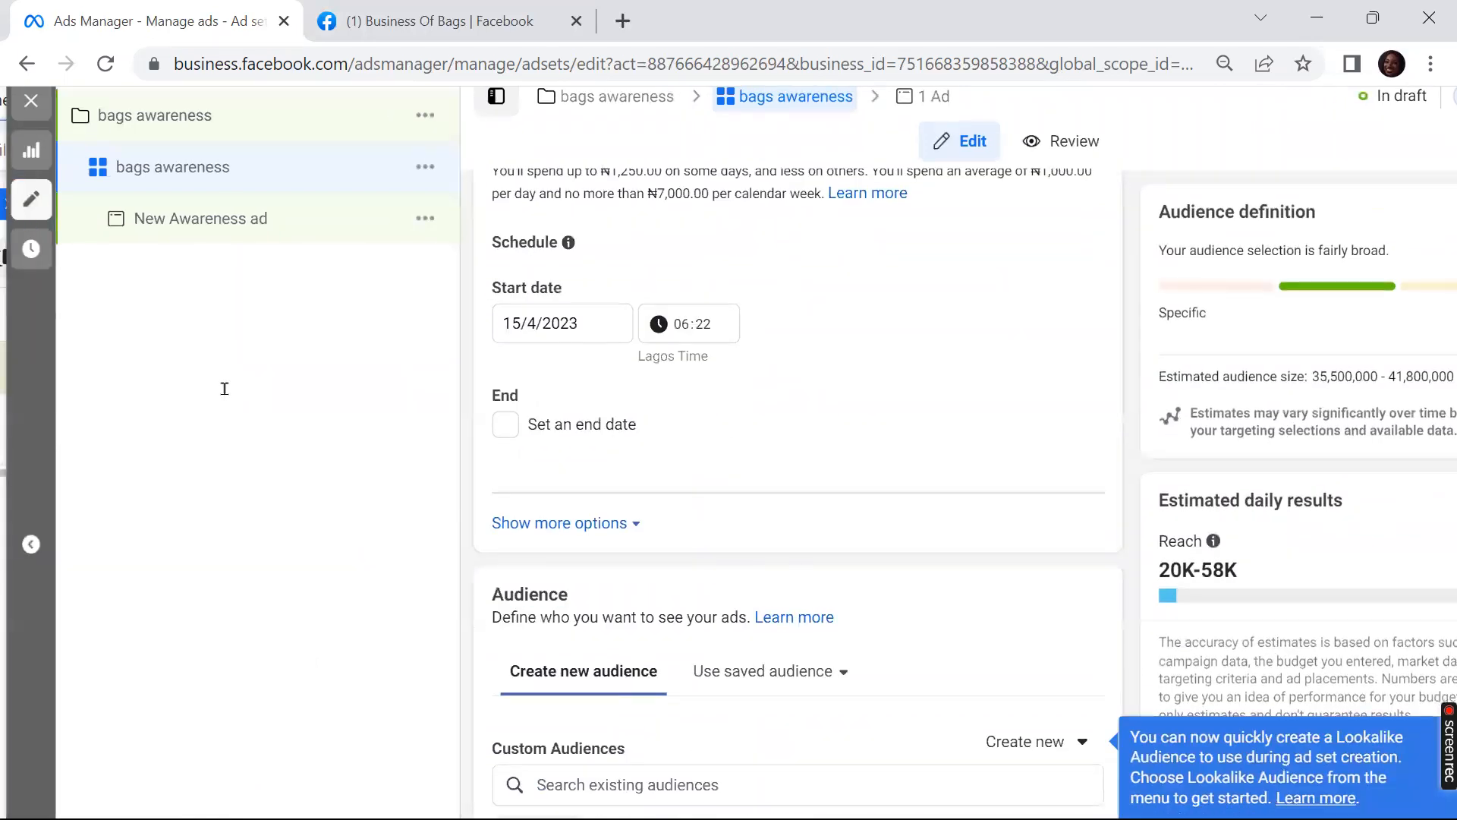
scroll(224, 389, "up", 5)
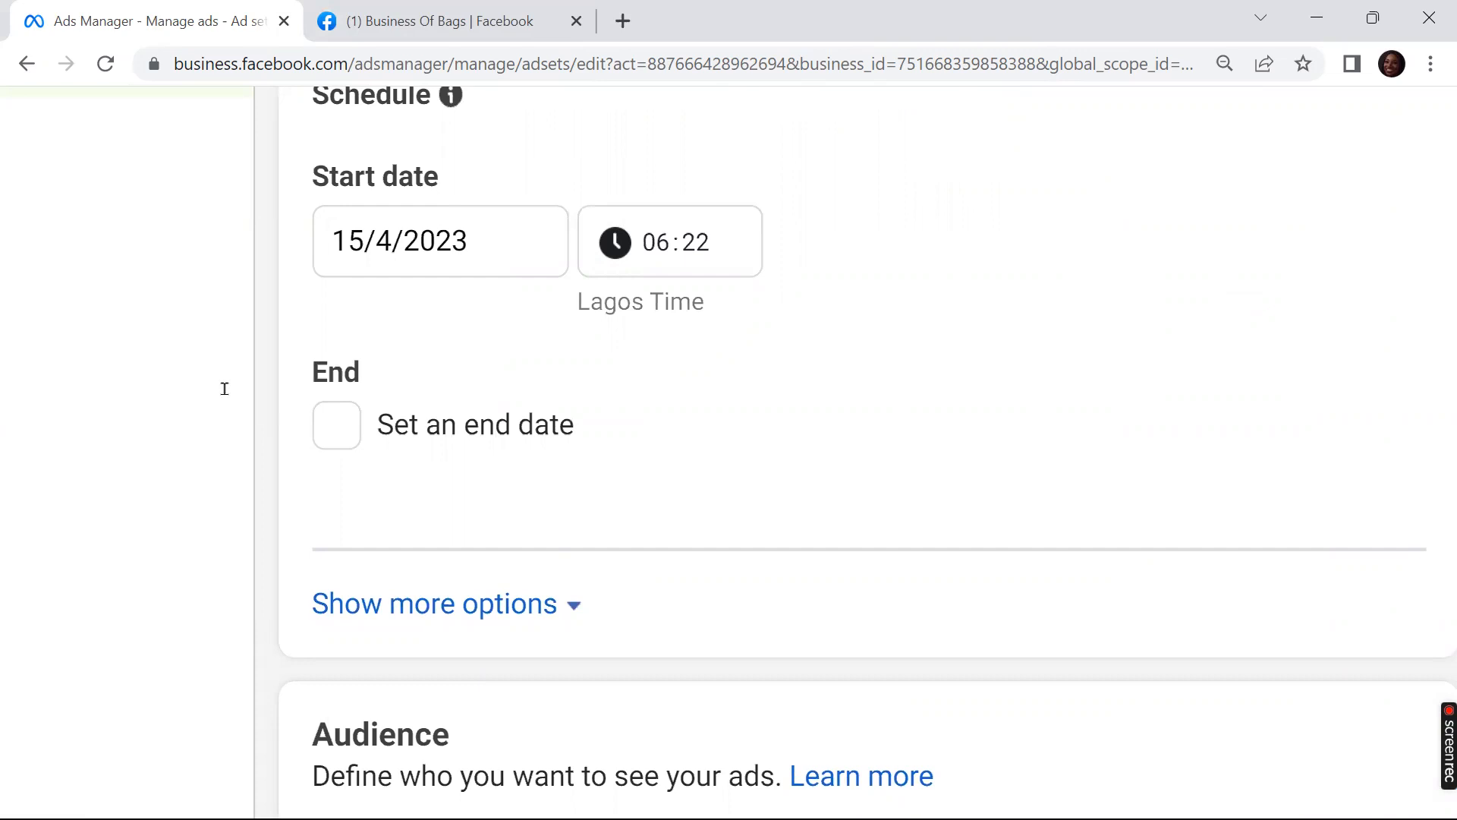
key("space")
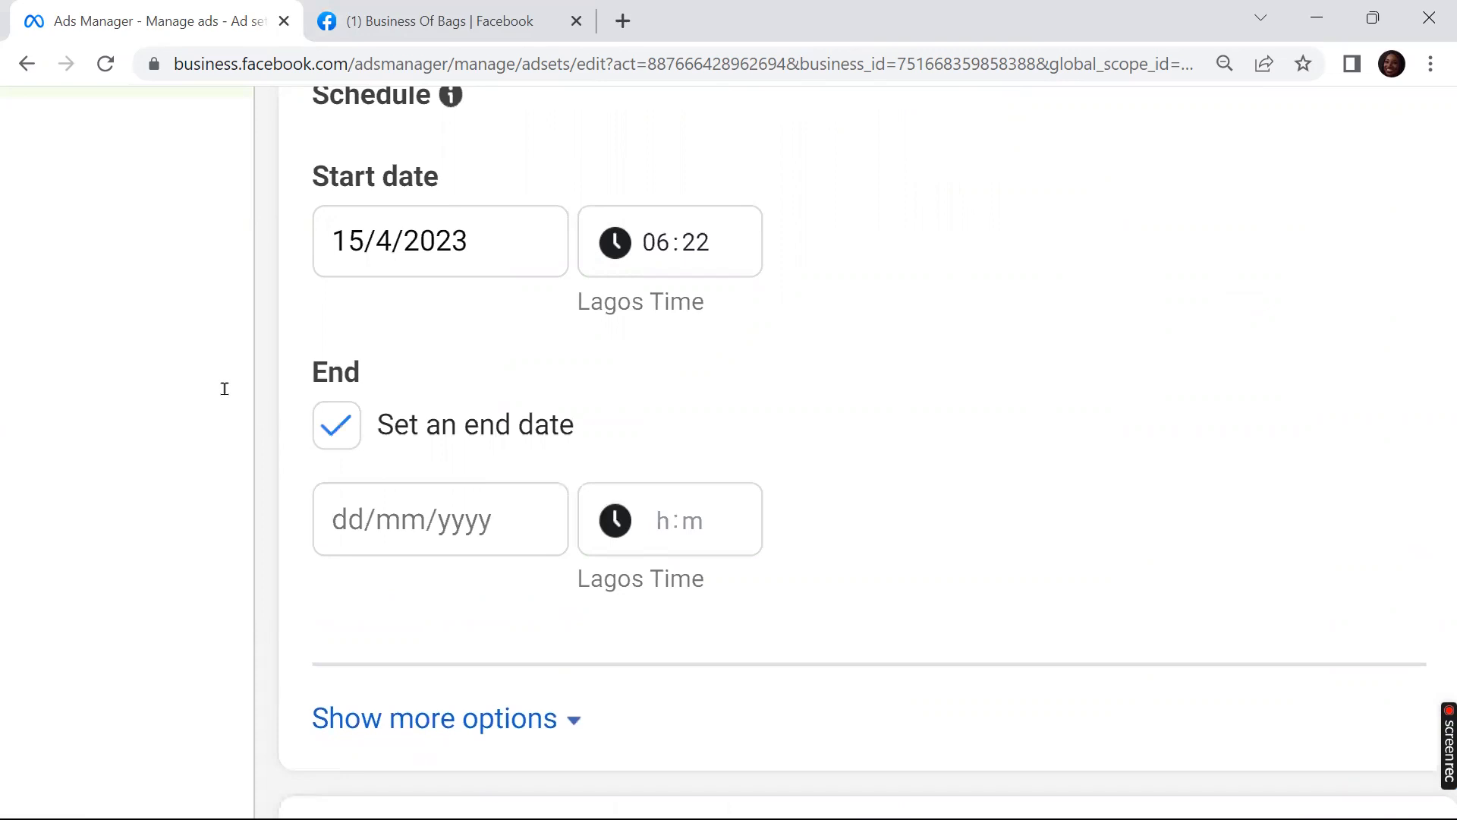
key("space")
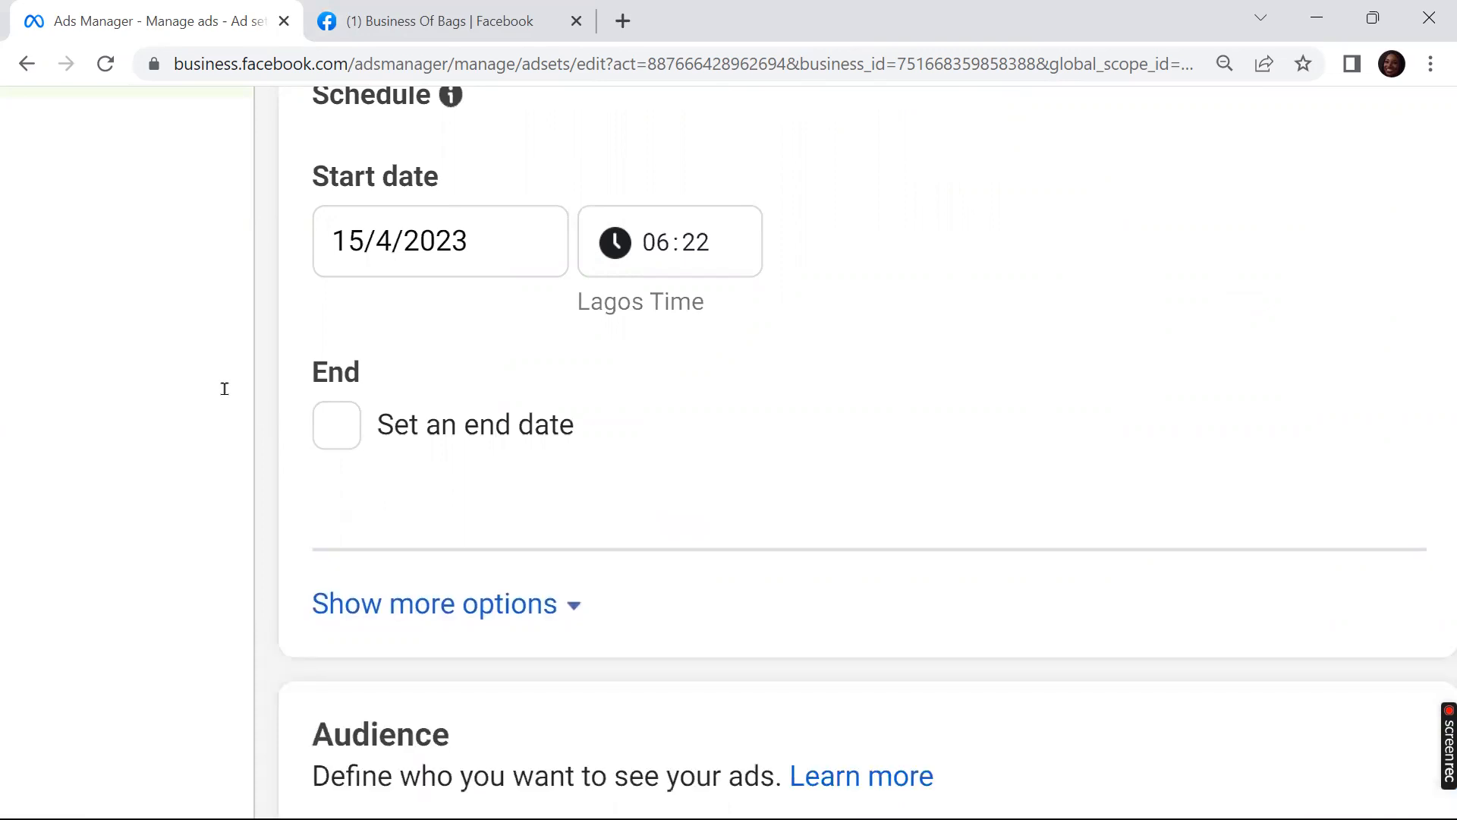
scroll(225, 388, "down", 5)
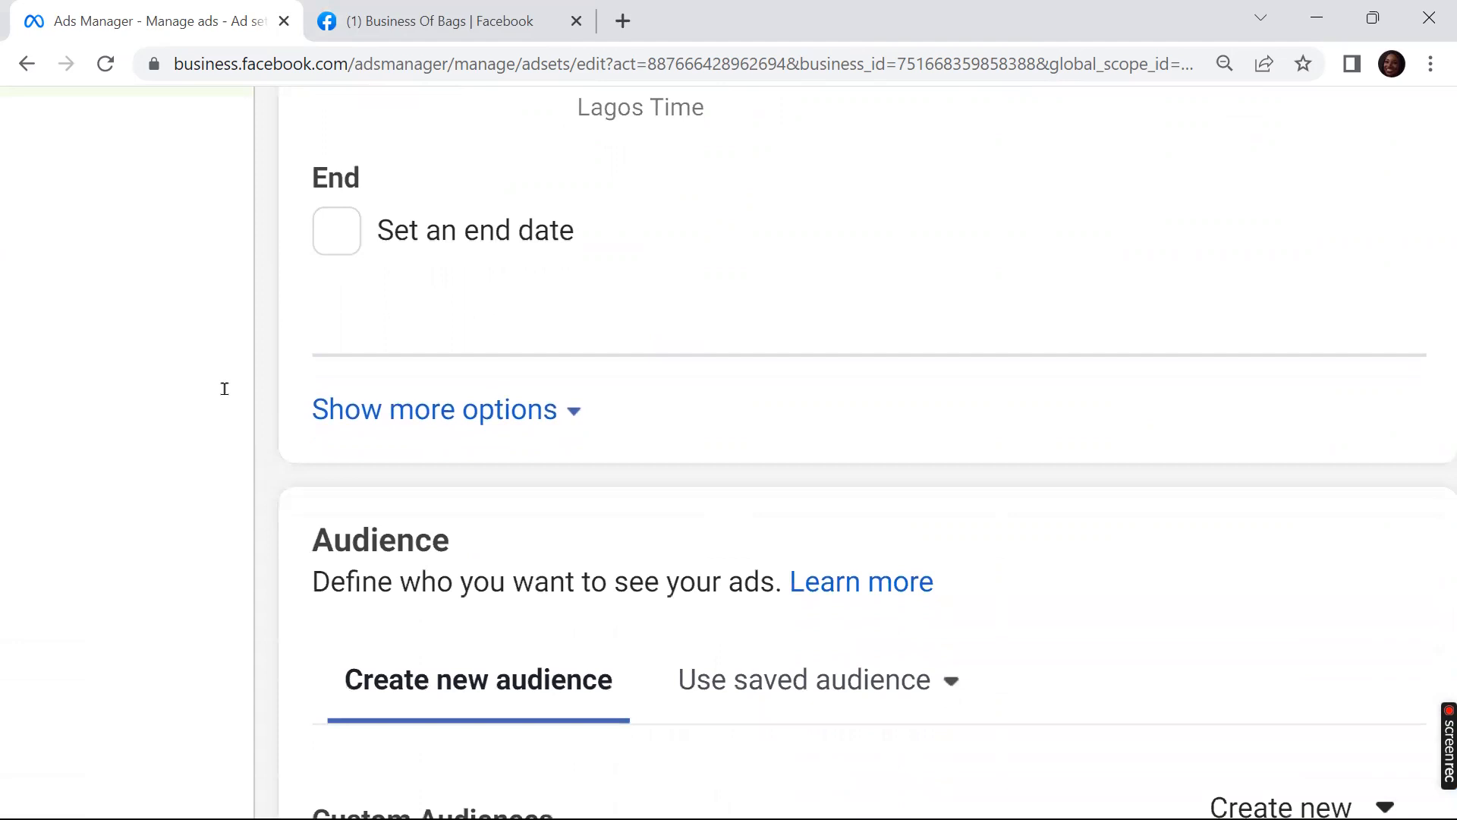
Step: Examine the ad set's Audience section and its option for using a saved audience
scroll(225, 388, "down", 1)
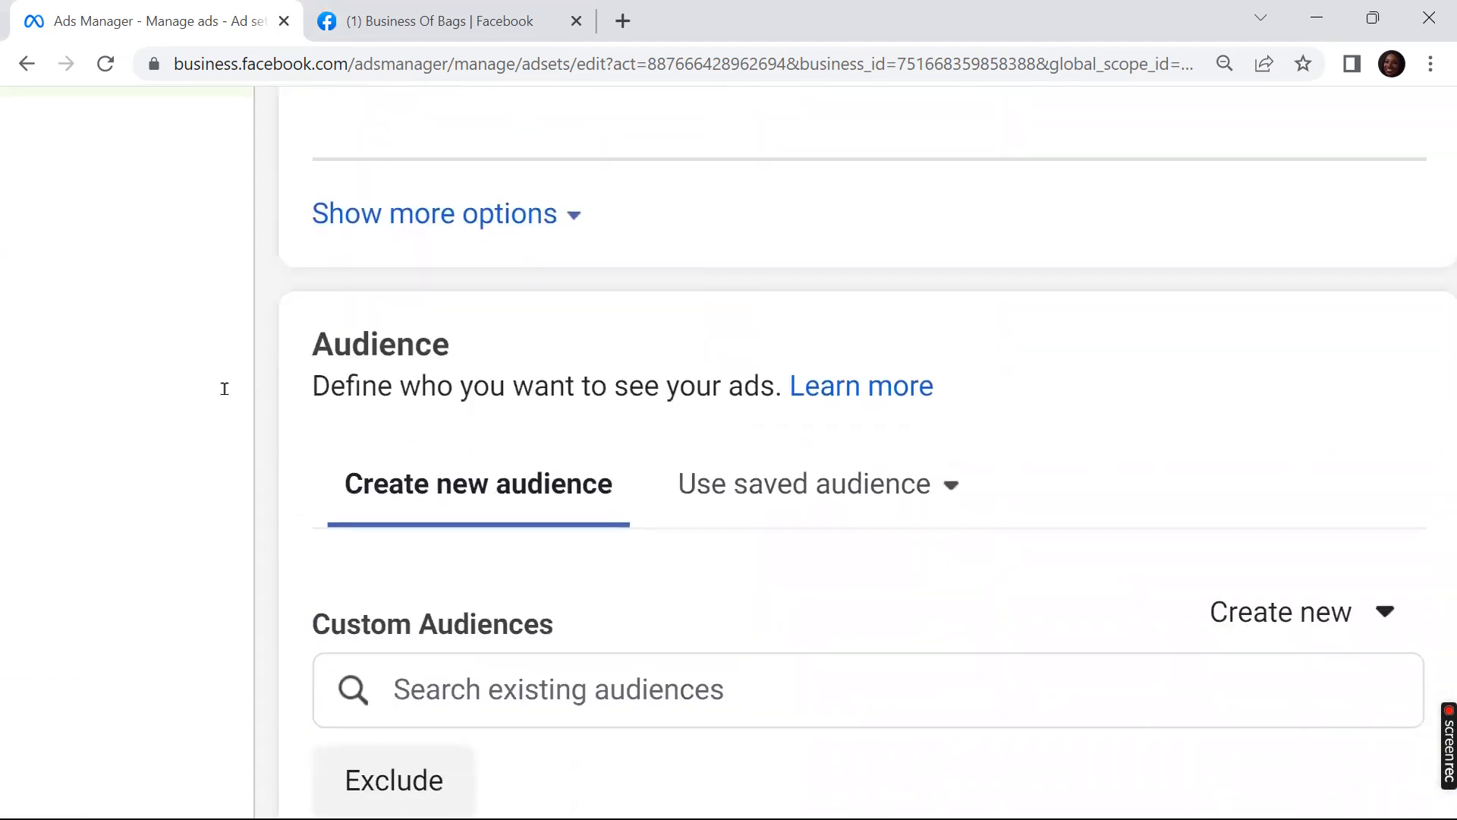
scroll(225, 389, "down", 3)
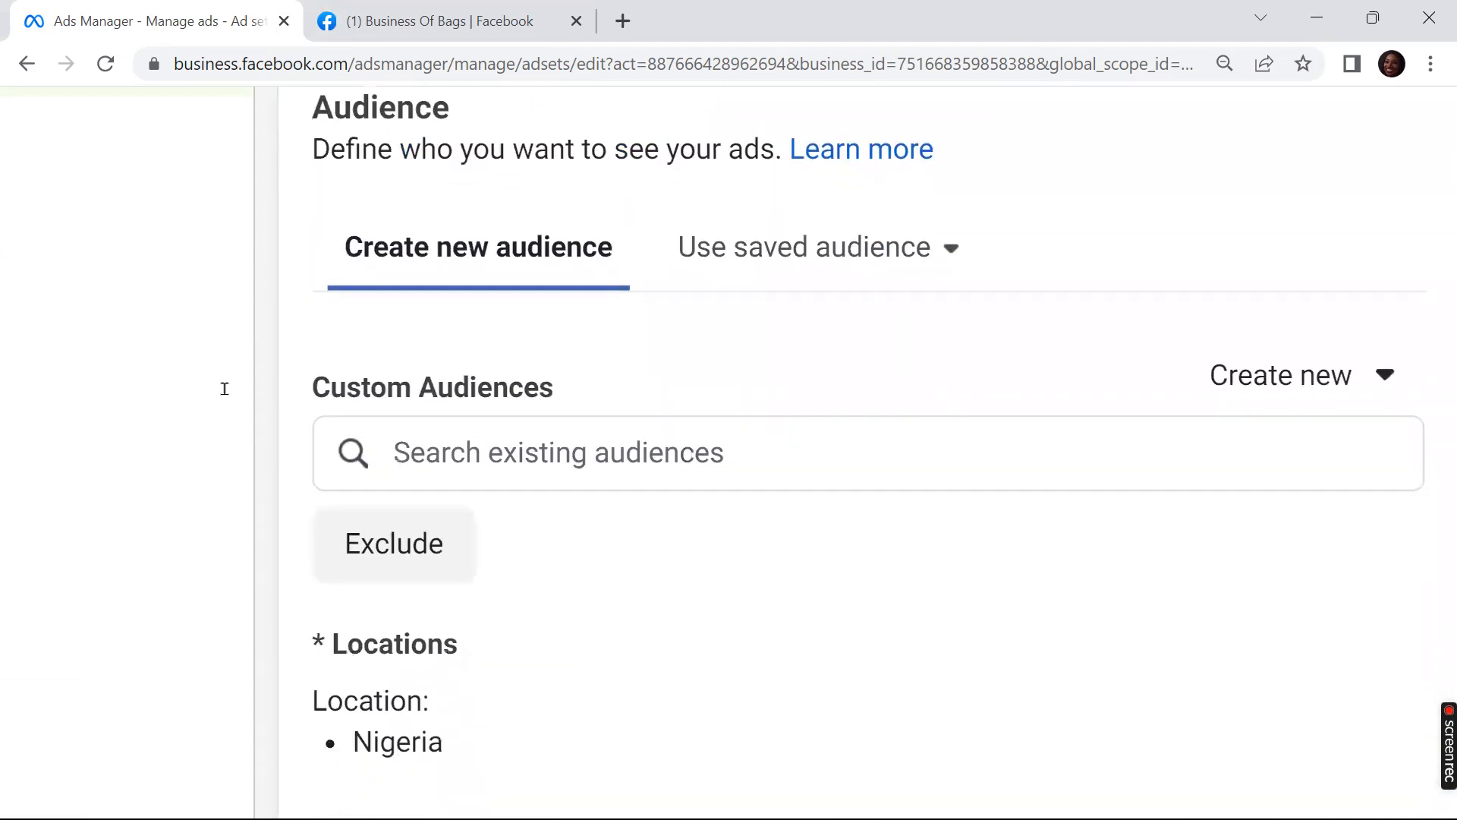
scroll(225, 388, "up", 1)
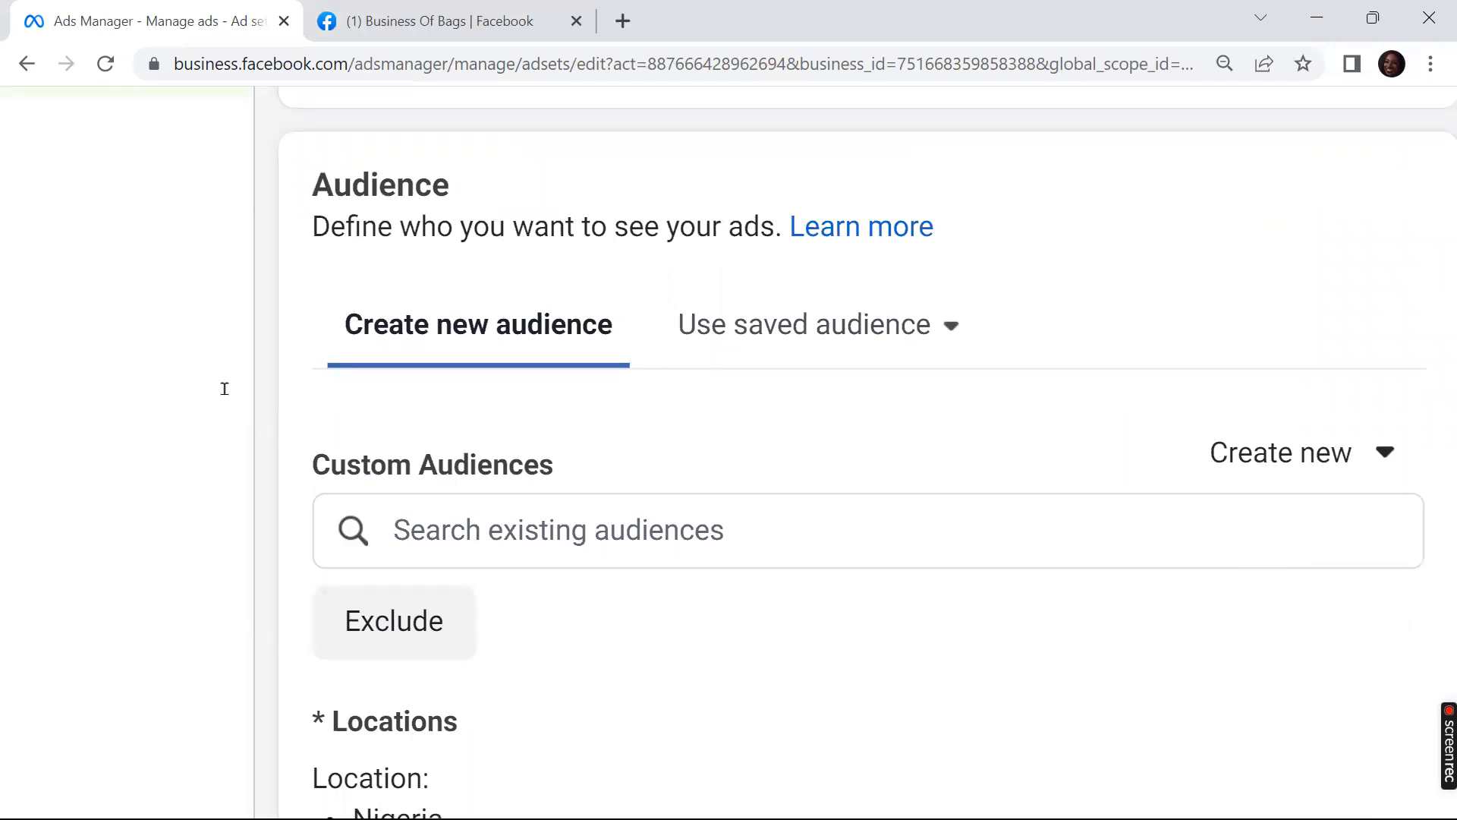
scroll(224, 388, "down", 2)
key("Return")
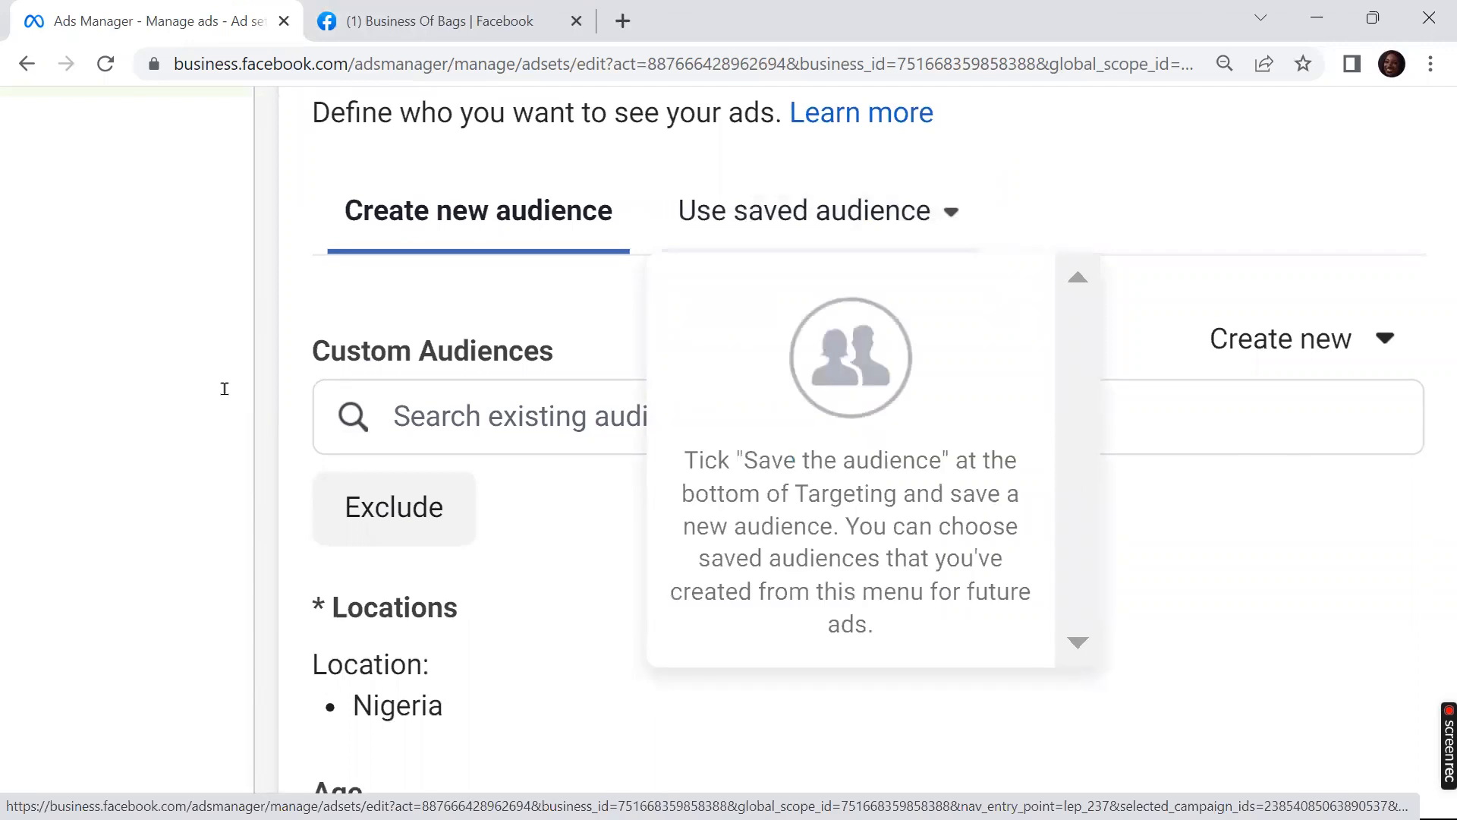
key("Escape")
Step: View the existing custom and lookalike audiences available under Custom Audiences
scroll(225, 388, "down", 3)
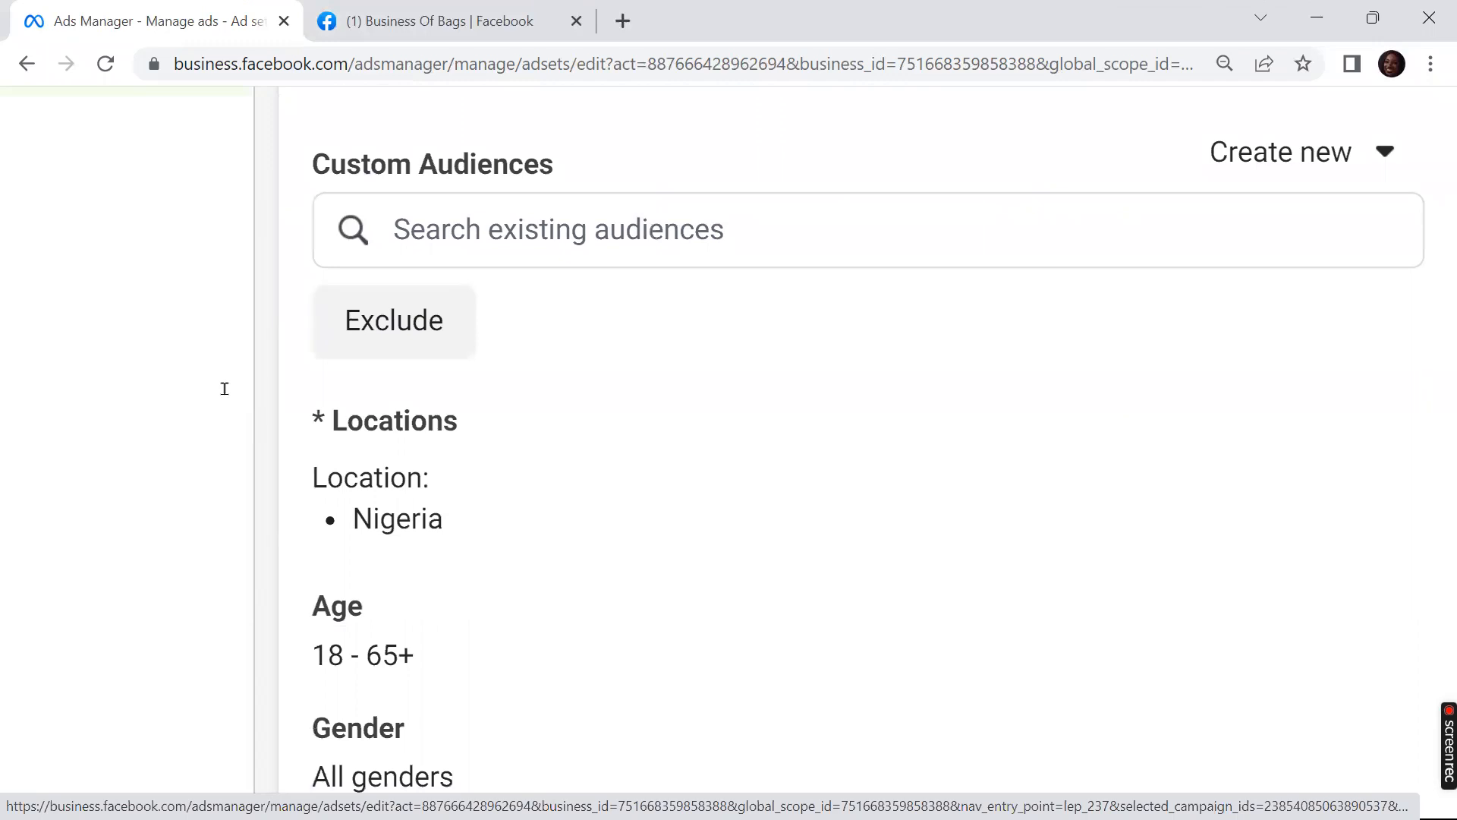
key("Tab")
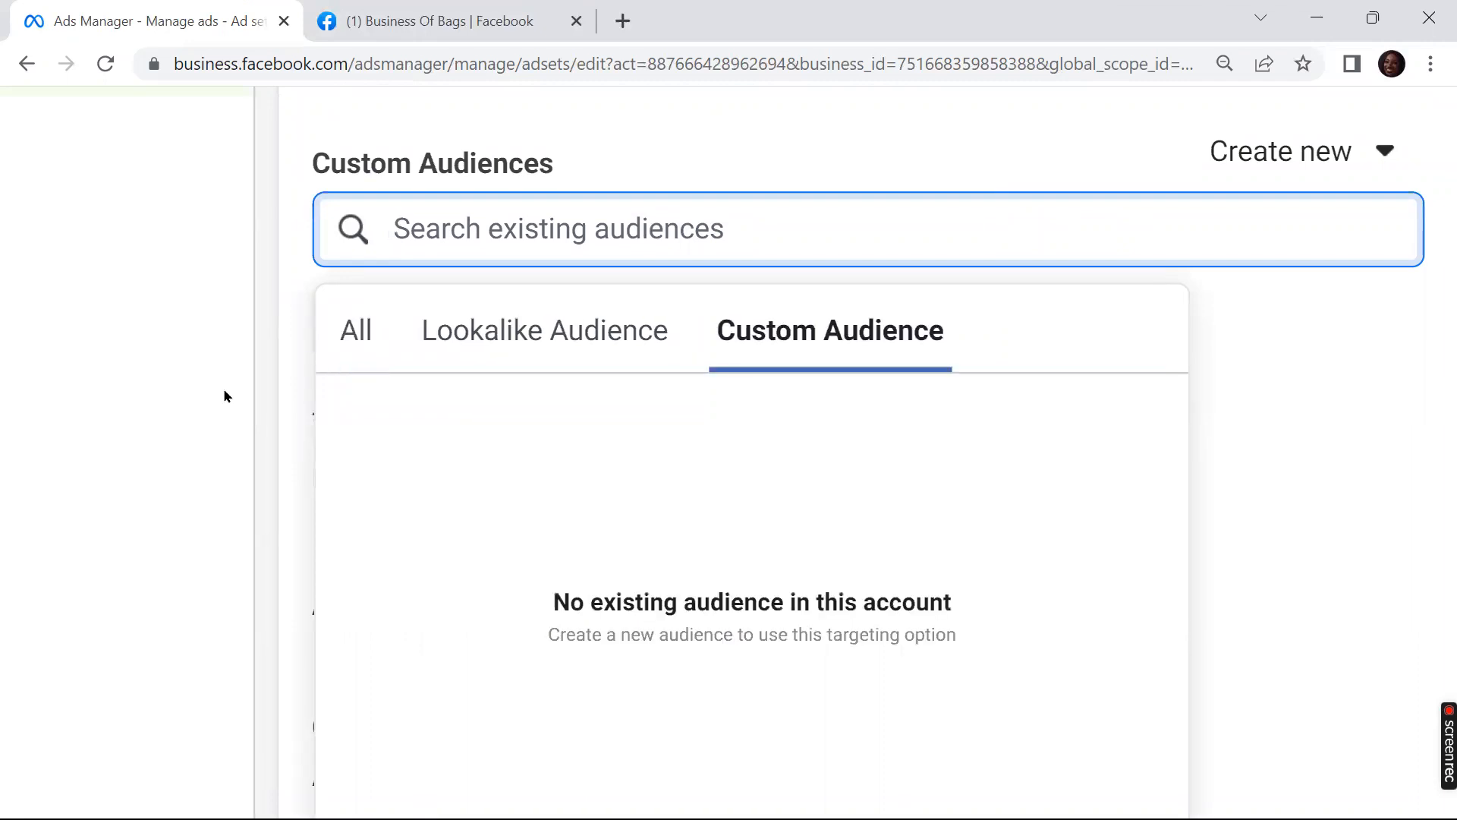
key("Left")
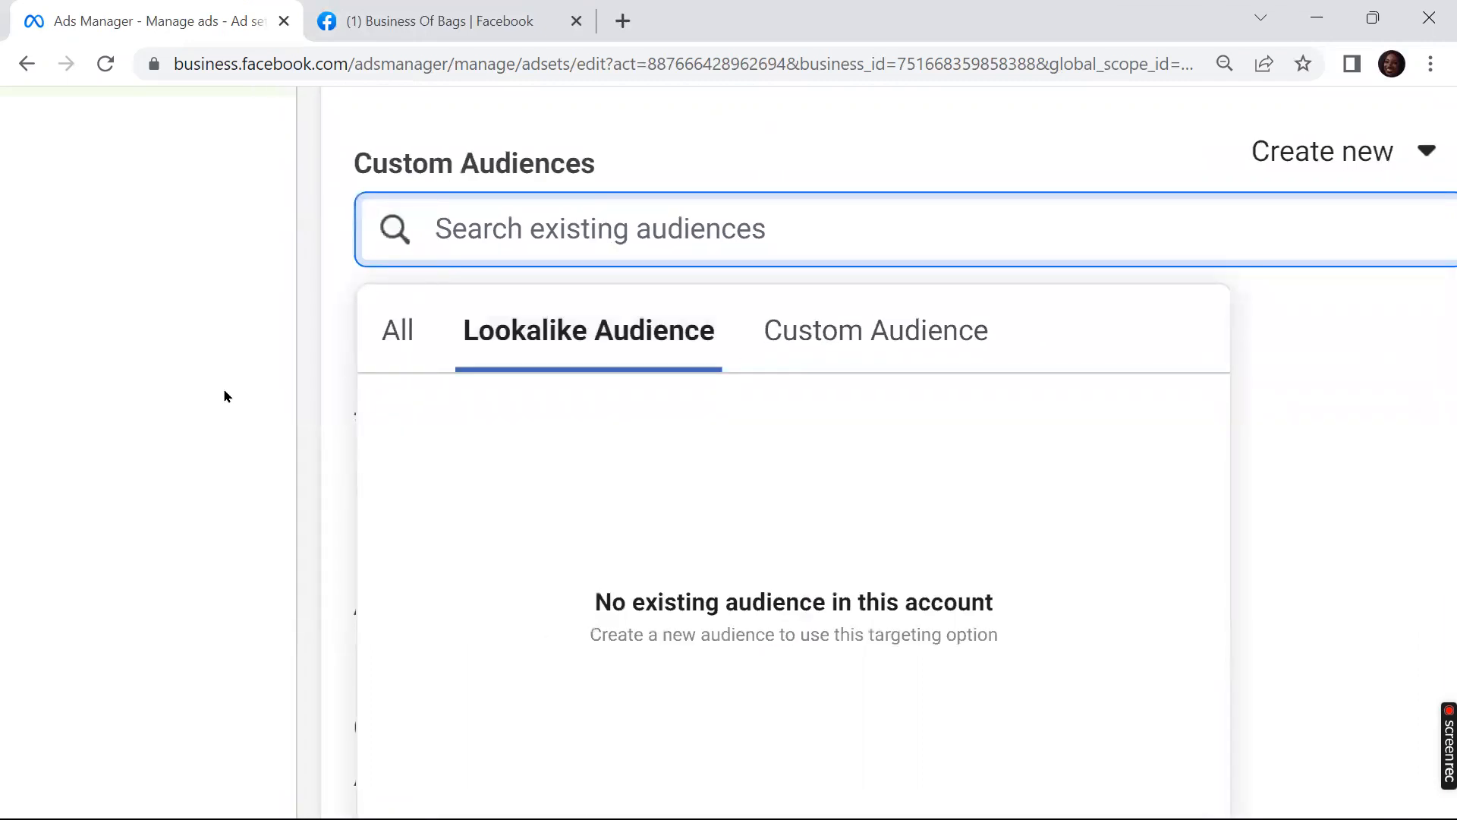
left_click(224, 396)
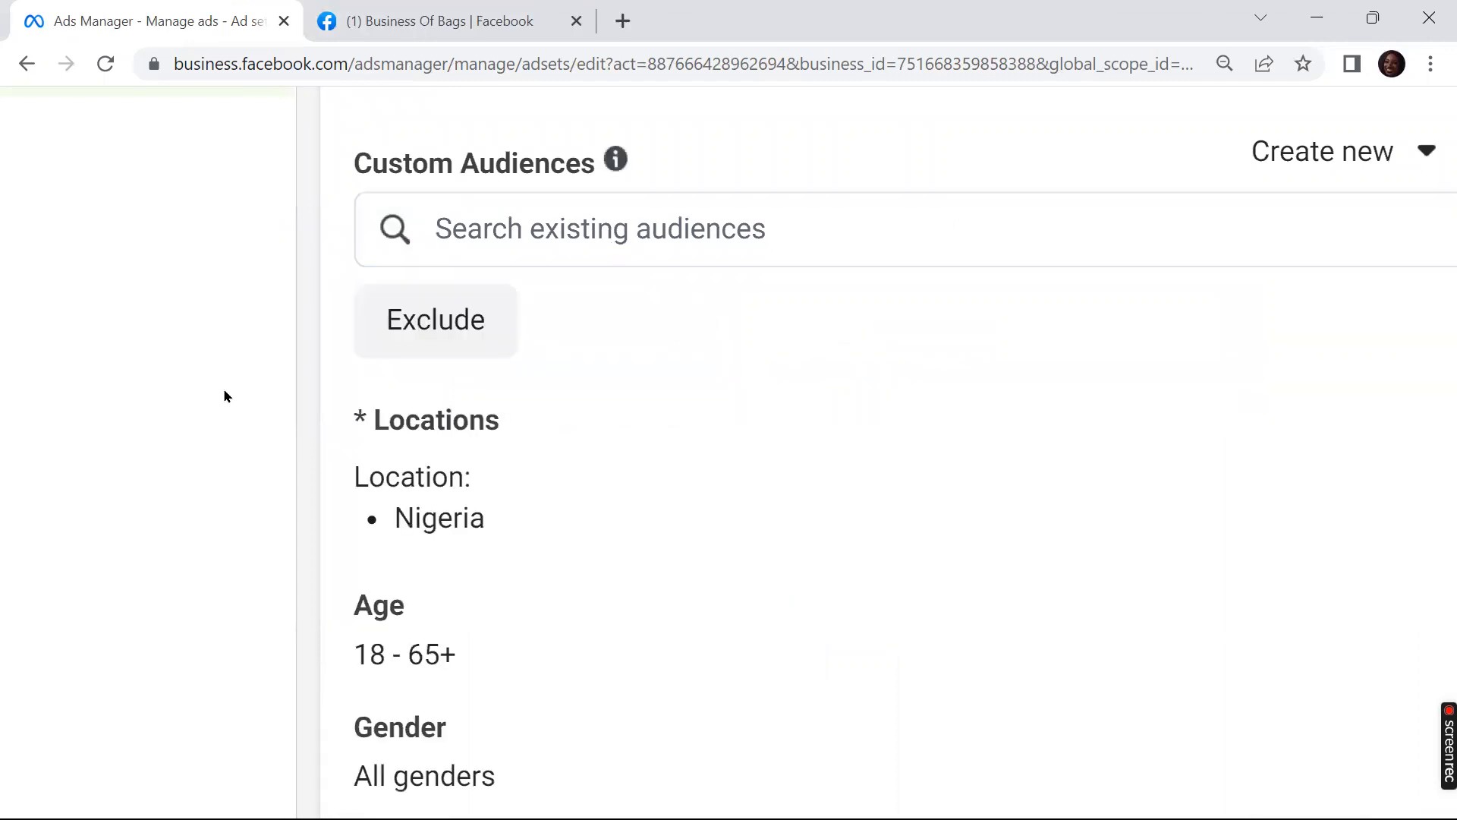
Step: Edit the audience Locations setting to target People living in this location
scroll(226, 396, "down", 2)
scroll(225, 395, "right", 2)
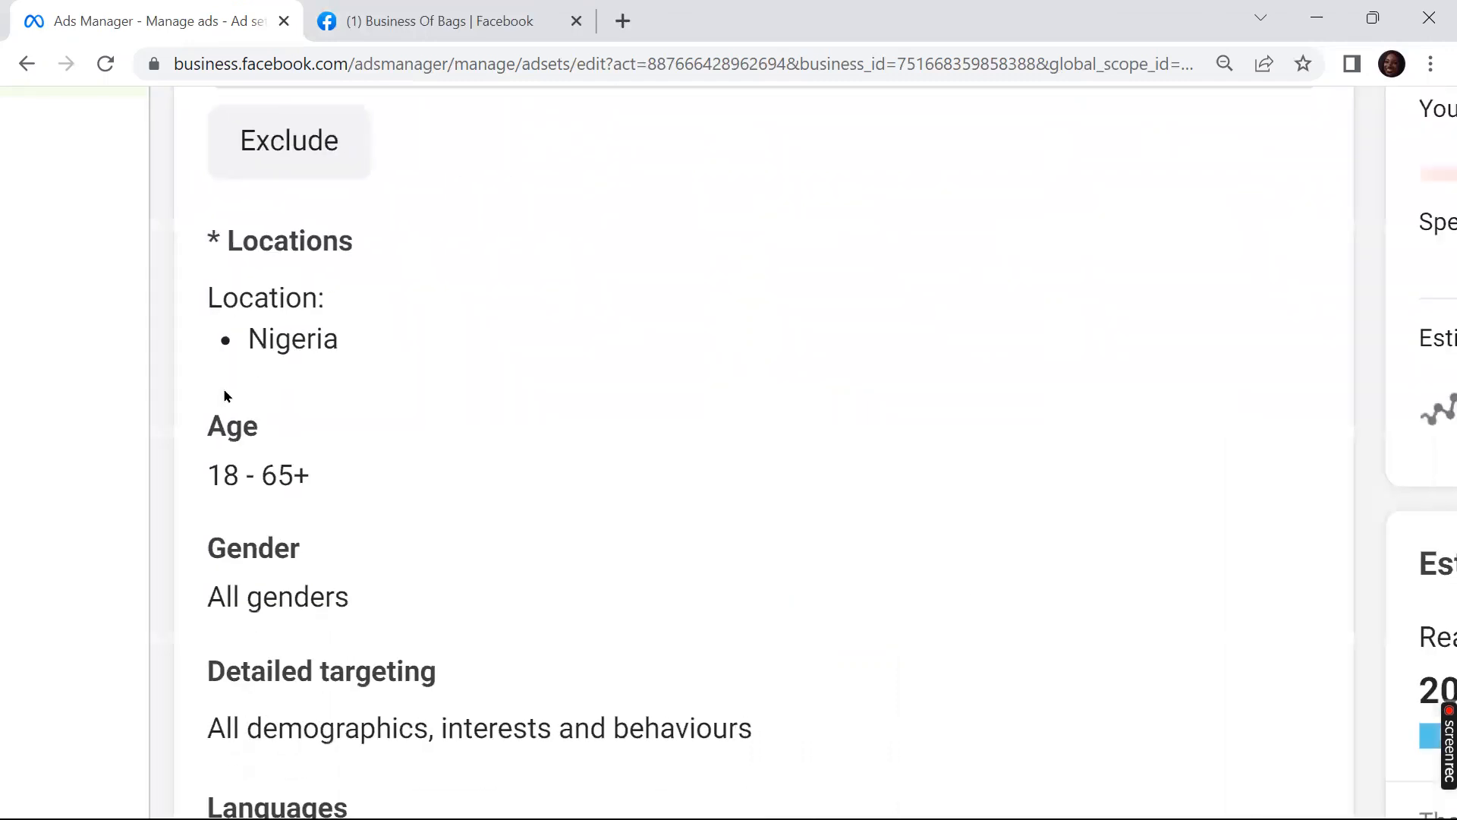
scroll(225, 395, "down", 2)
scroll(224, 395, "up", 5)
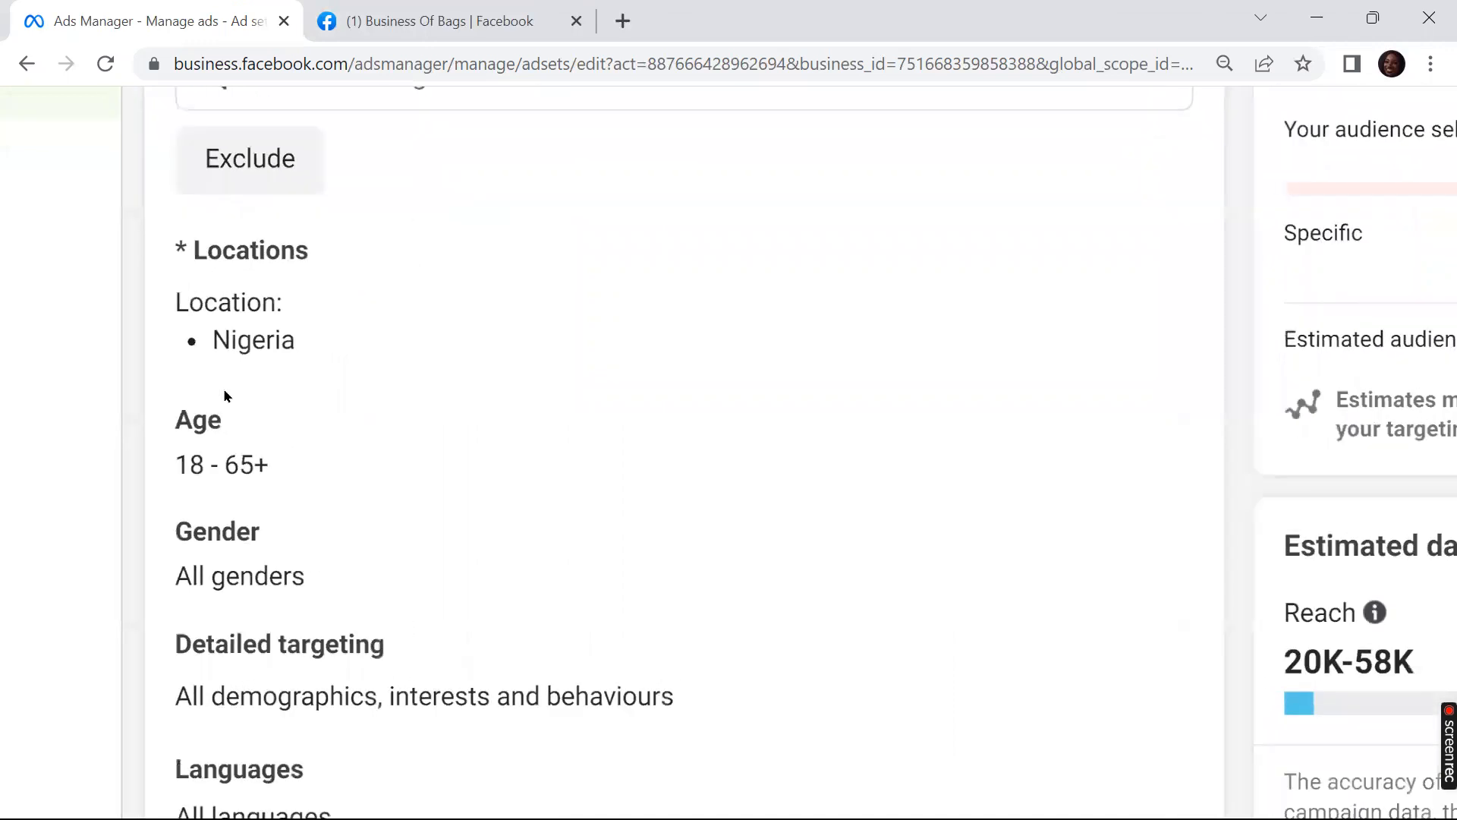
scroll(224, 395, "down", 2)
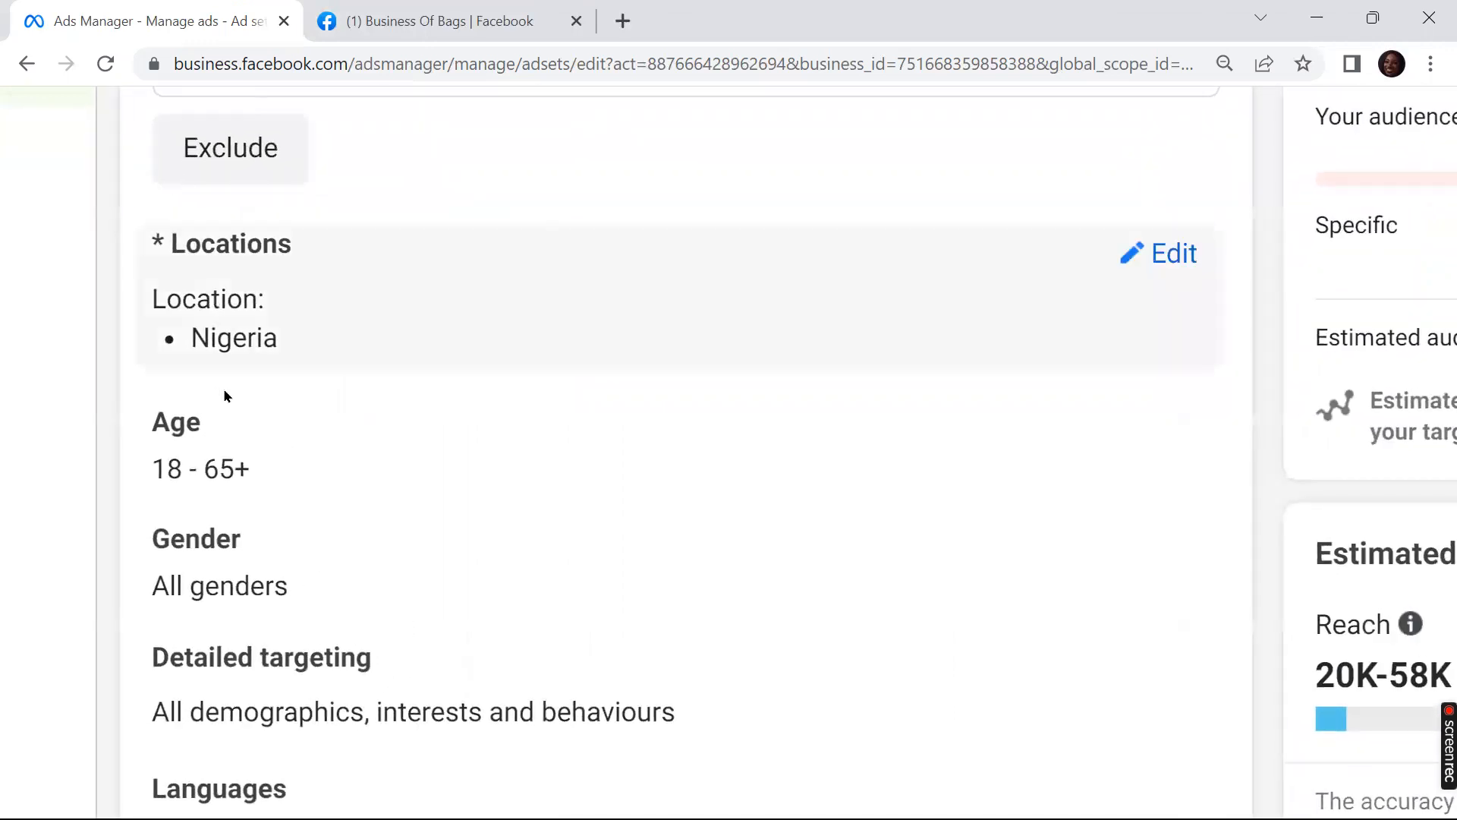
left_click(224, 395)
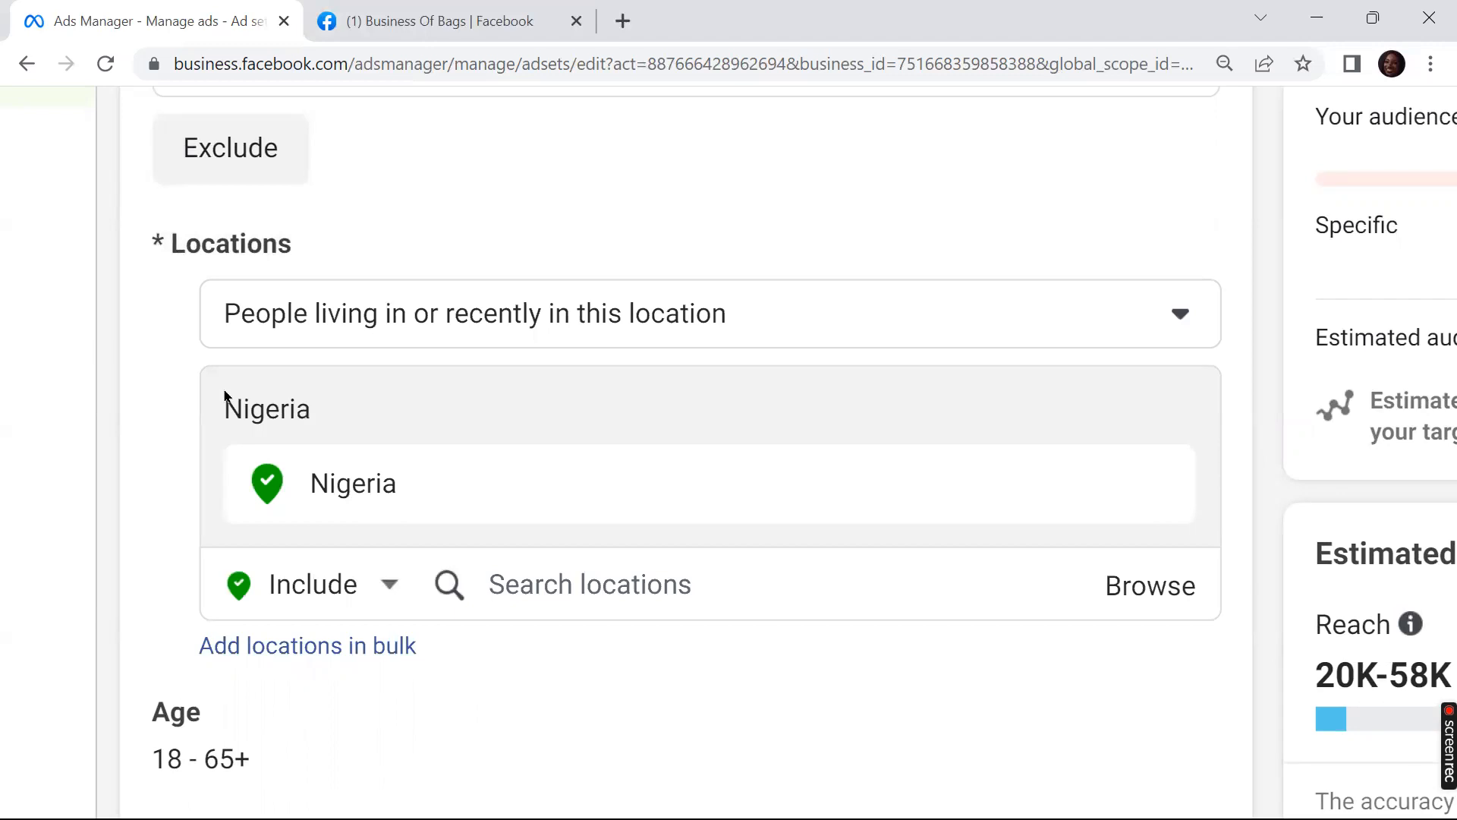
scroll(223, 395, "left", 2)
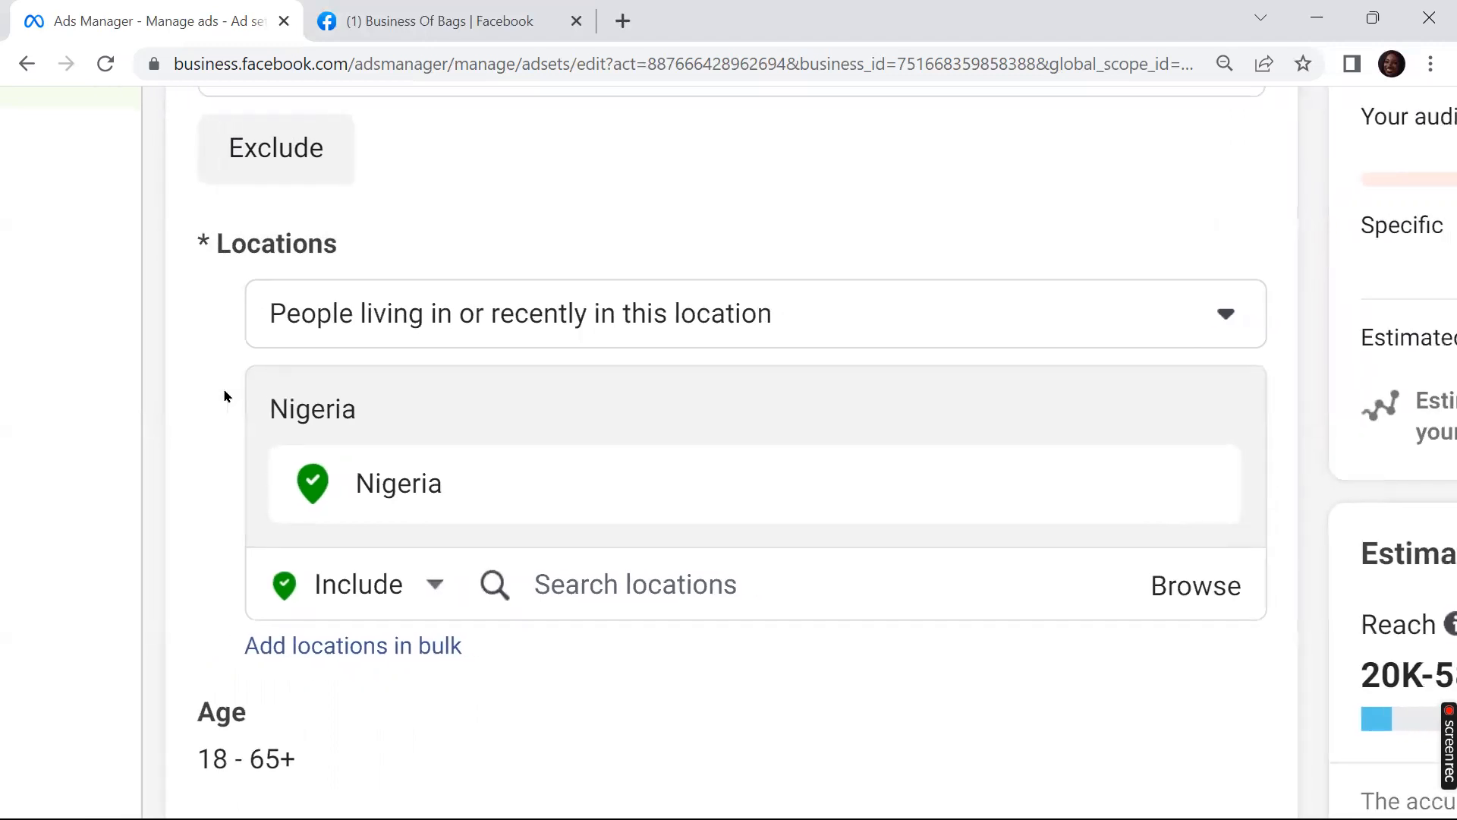
scroll(224, 396, "right", 3)
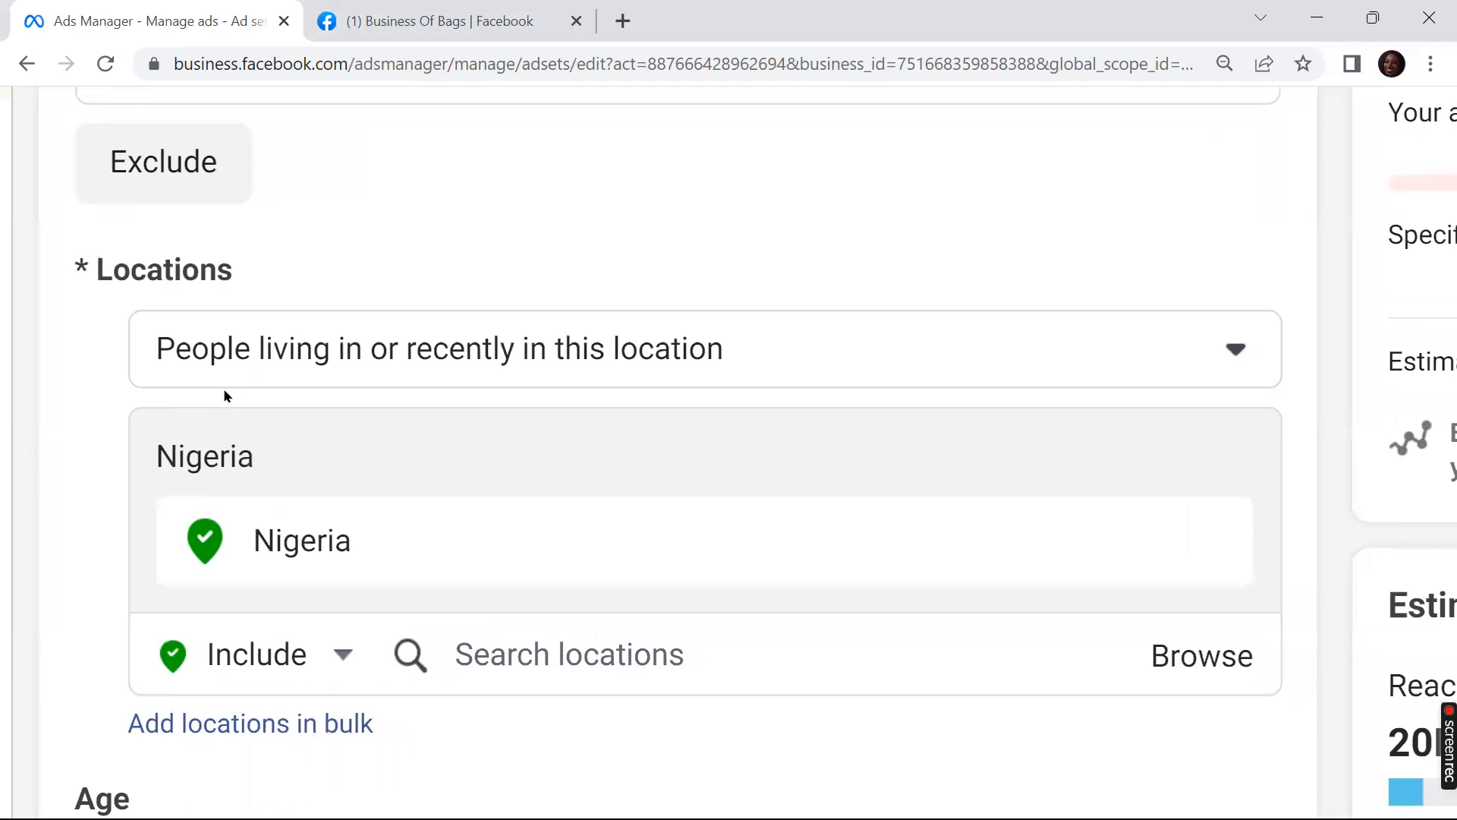
left_click(224, 396)
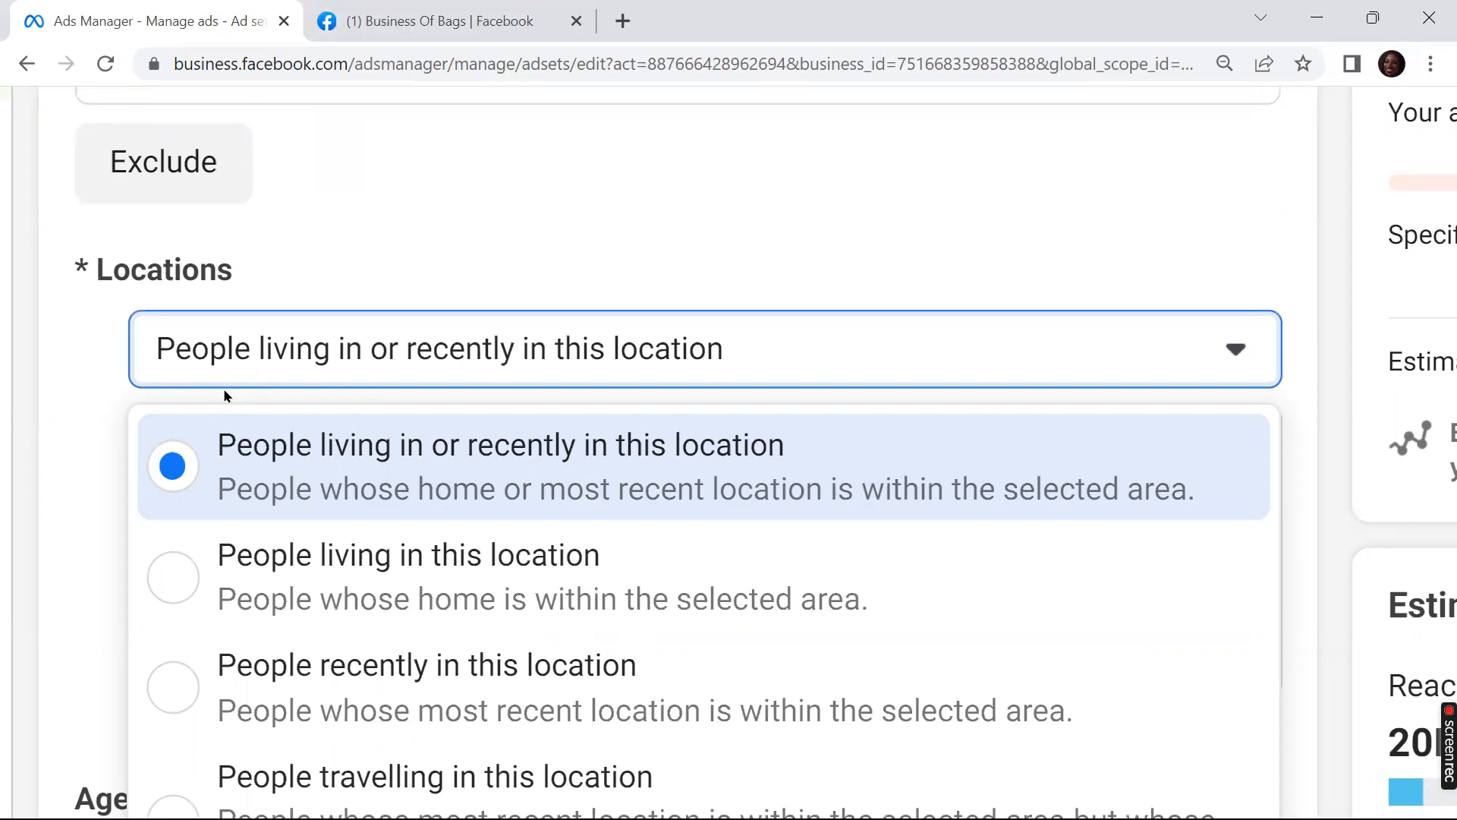
key("Down")
key("Return")
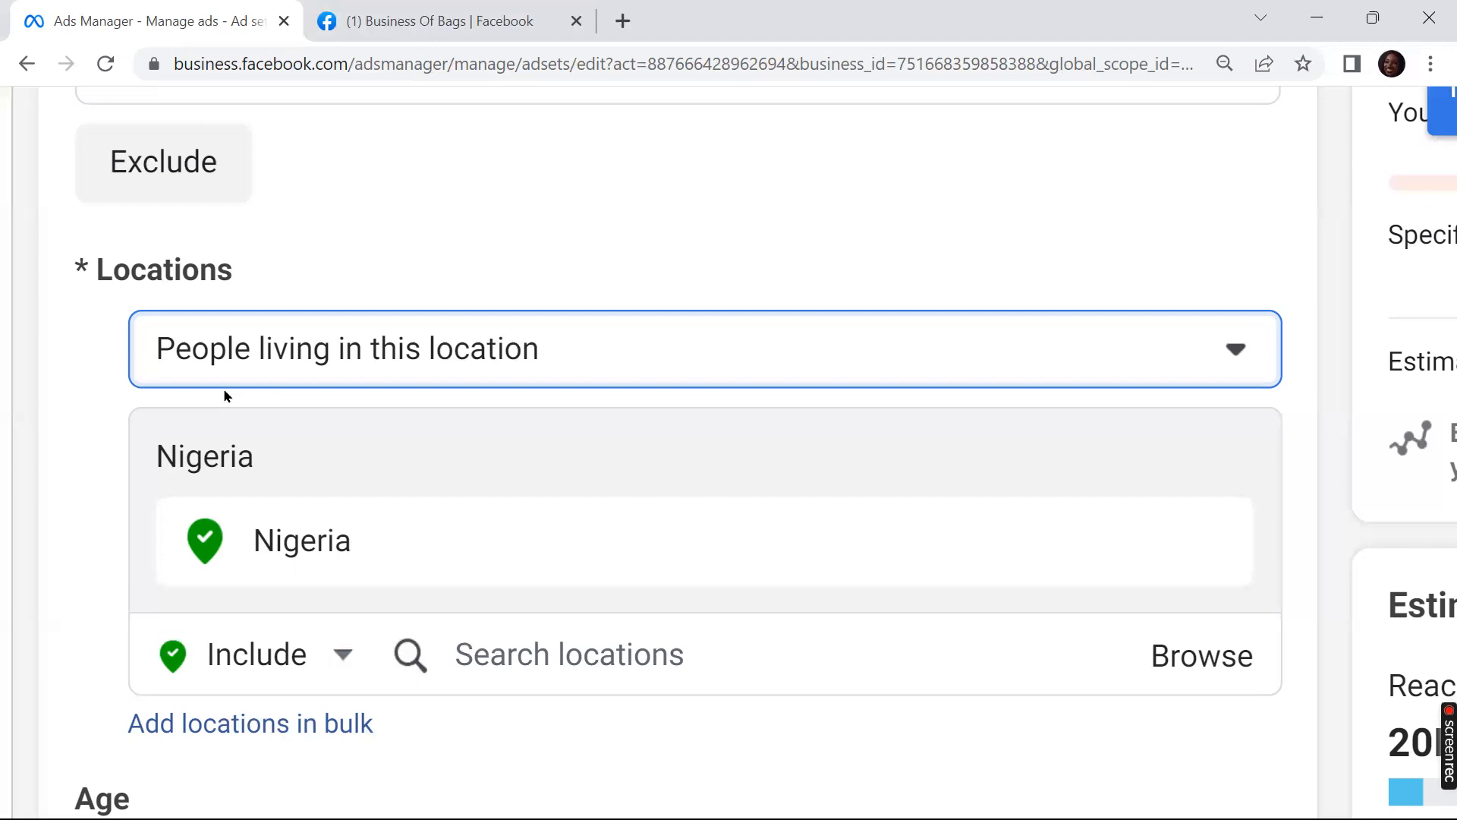
Step: Remove Nigeria from the included locations and add Oyo State, Nigeria instead
scroll(224, 396, "down", 3)
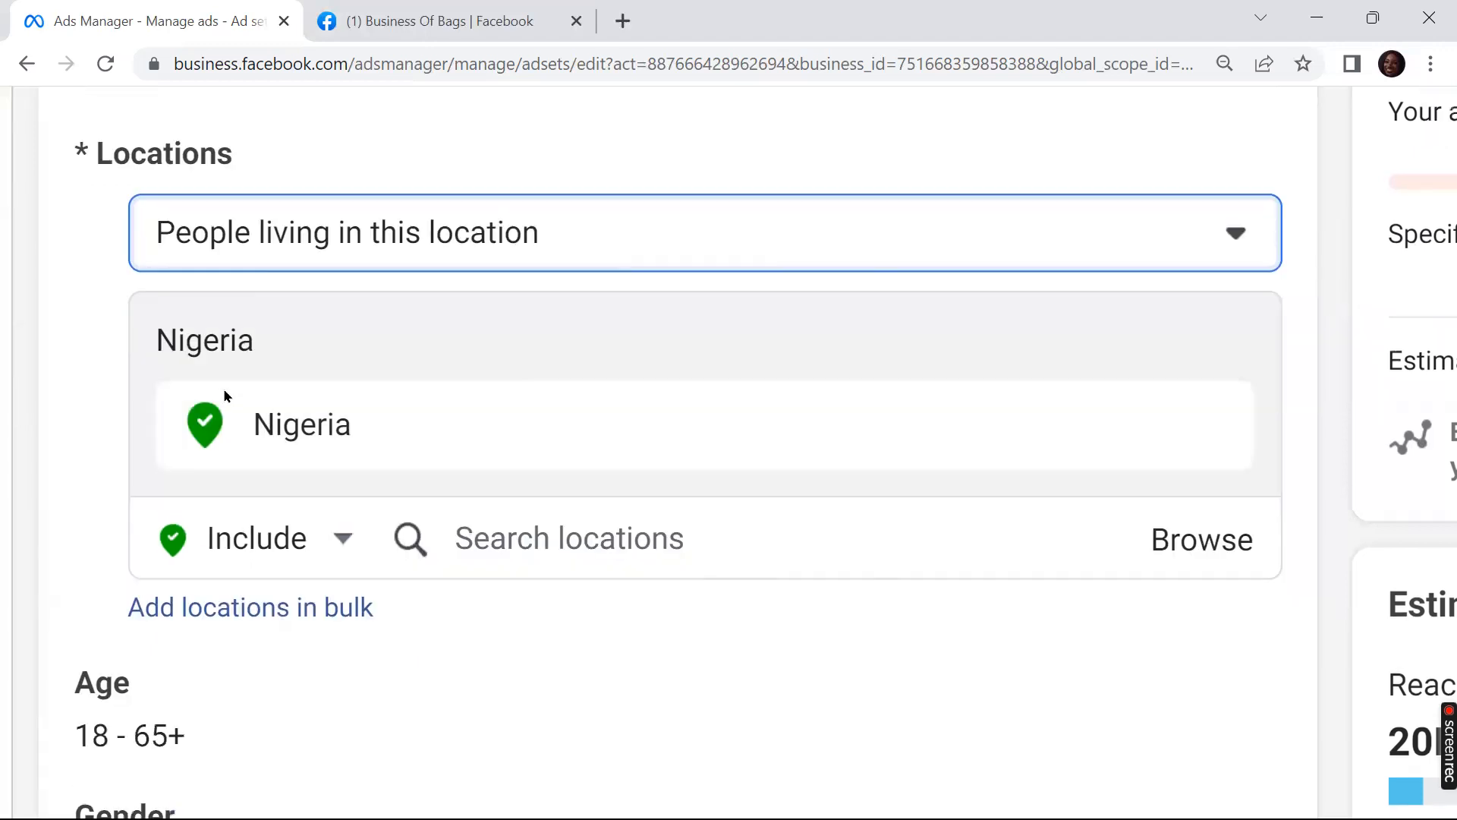
left_click(225, 395)
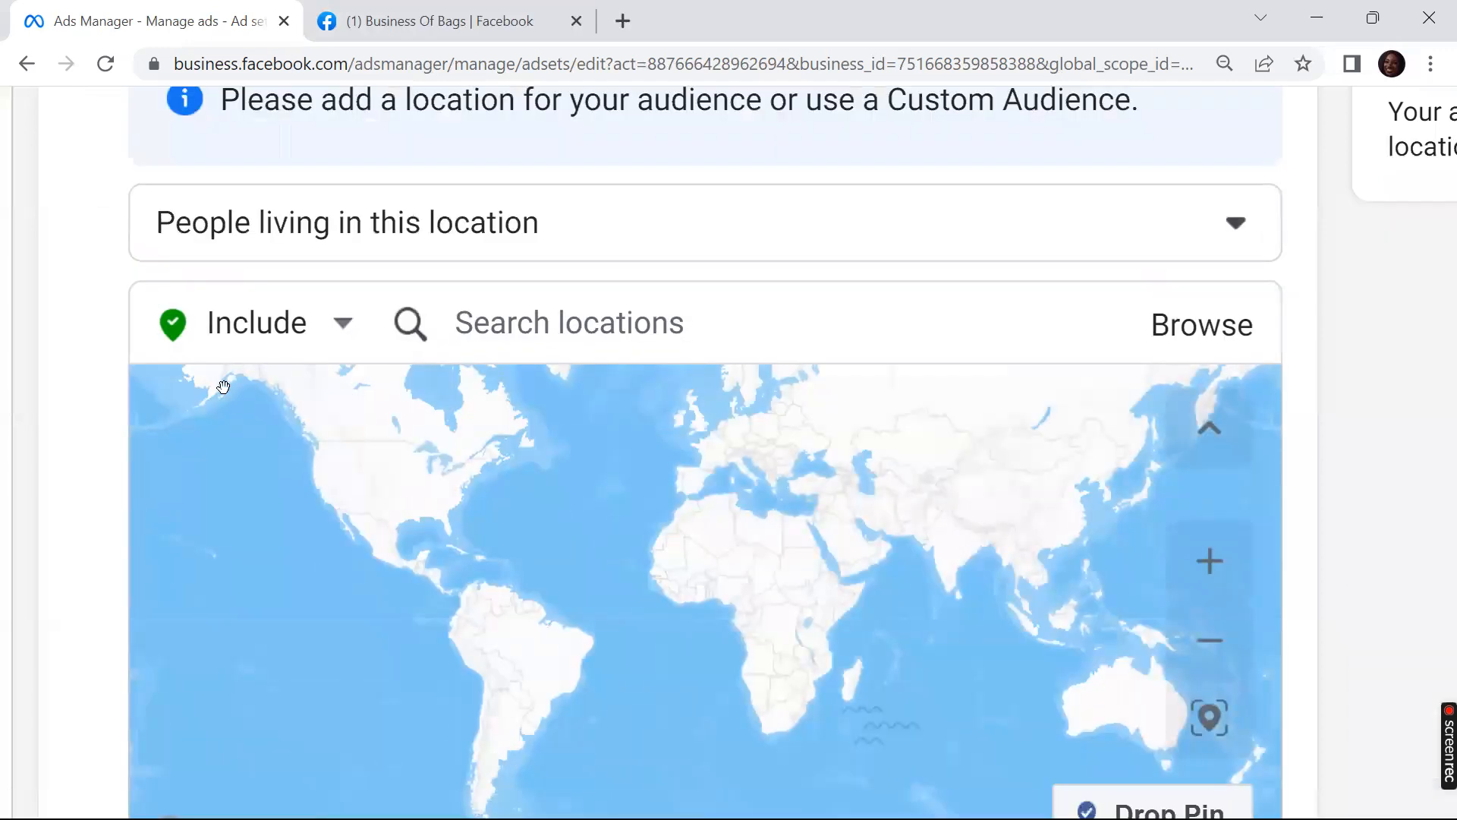
left_click(223, 387)
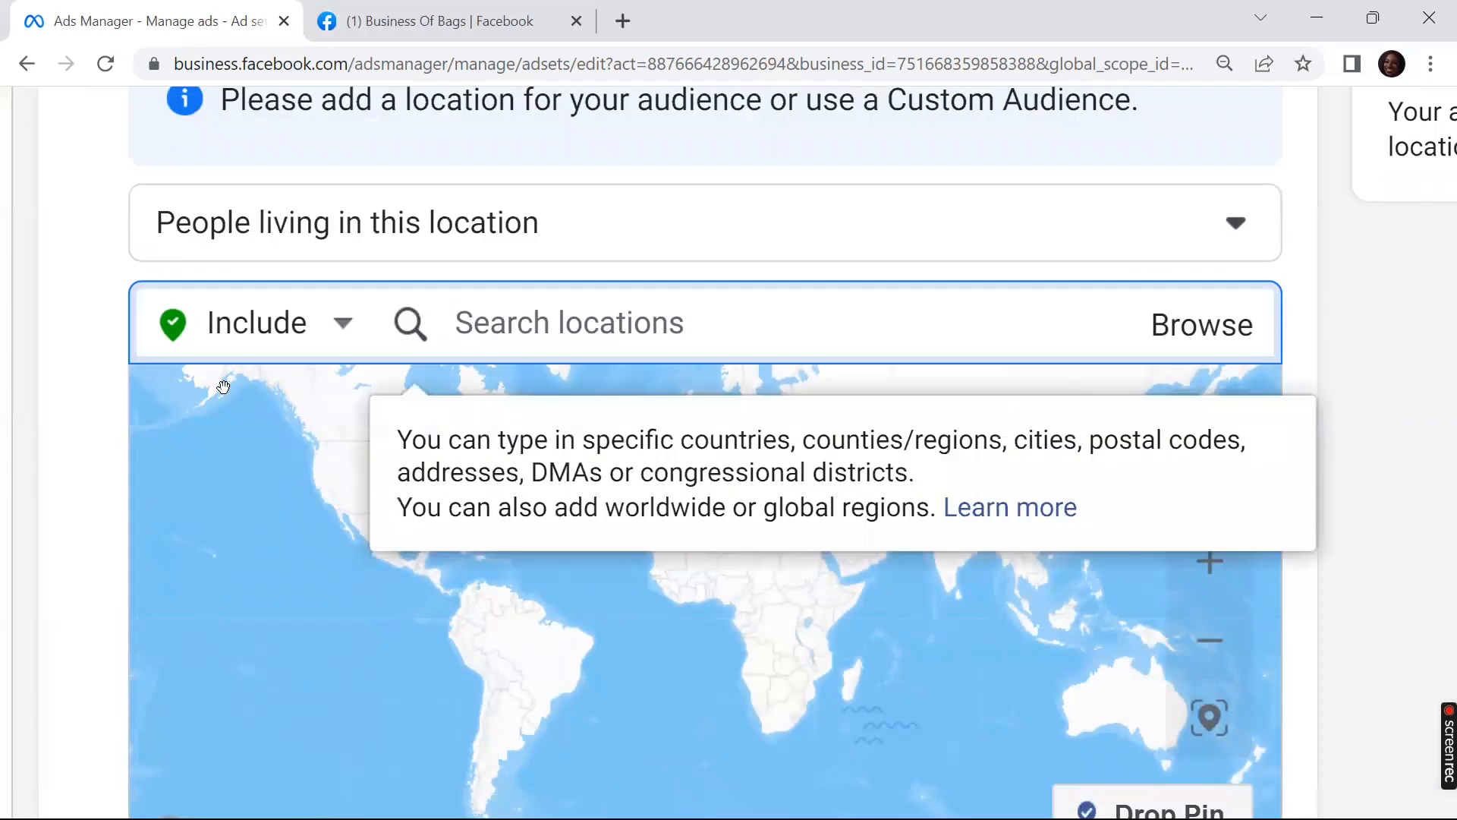
type("k")
key("BackSpace")
type("oyo st")
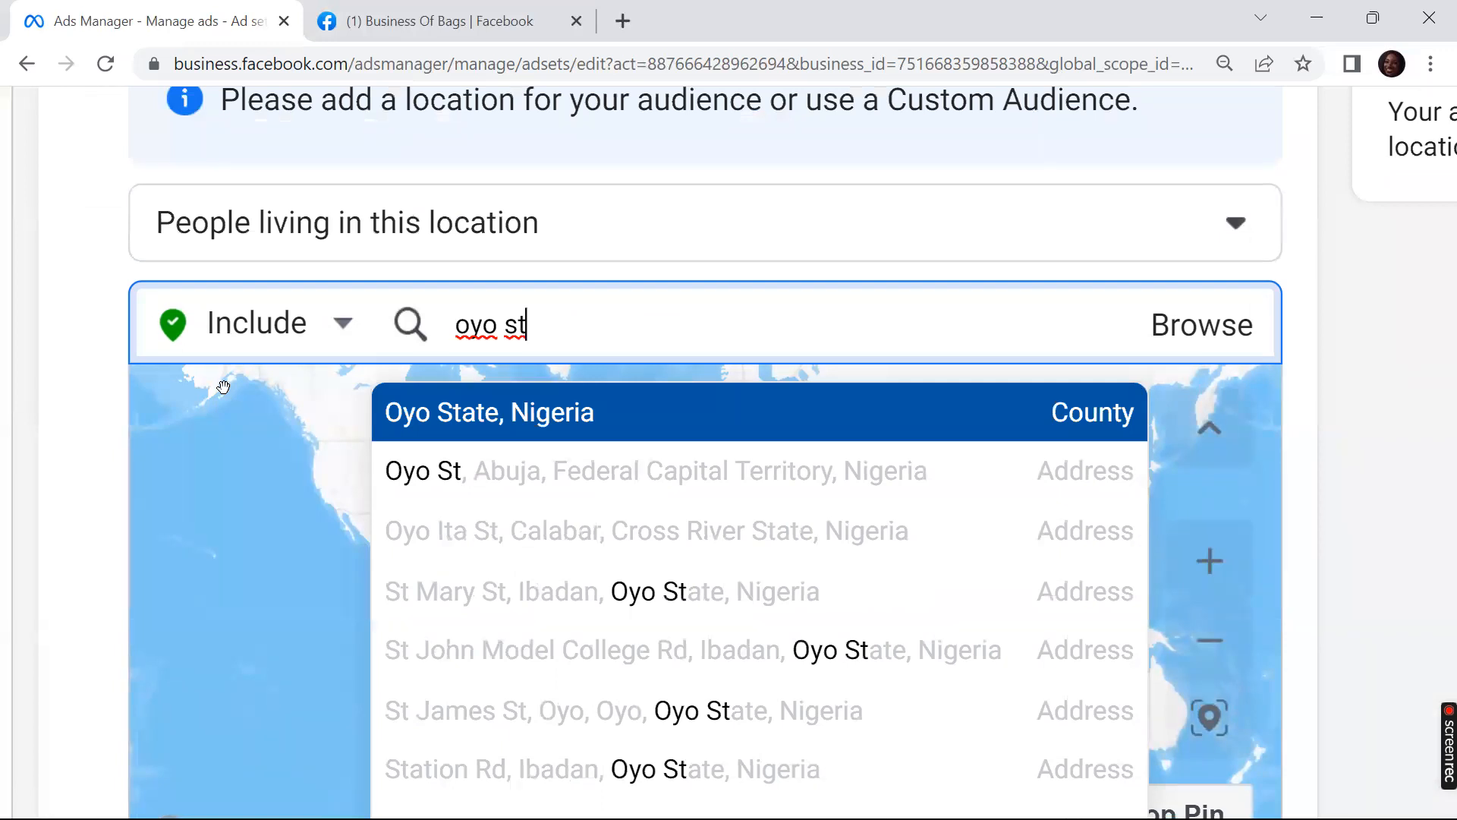
key("Return")
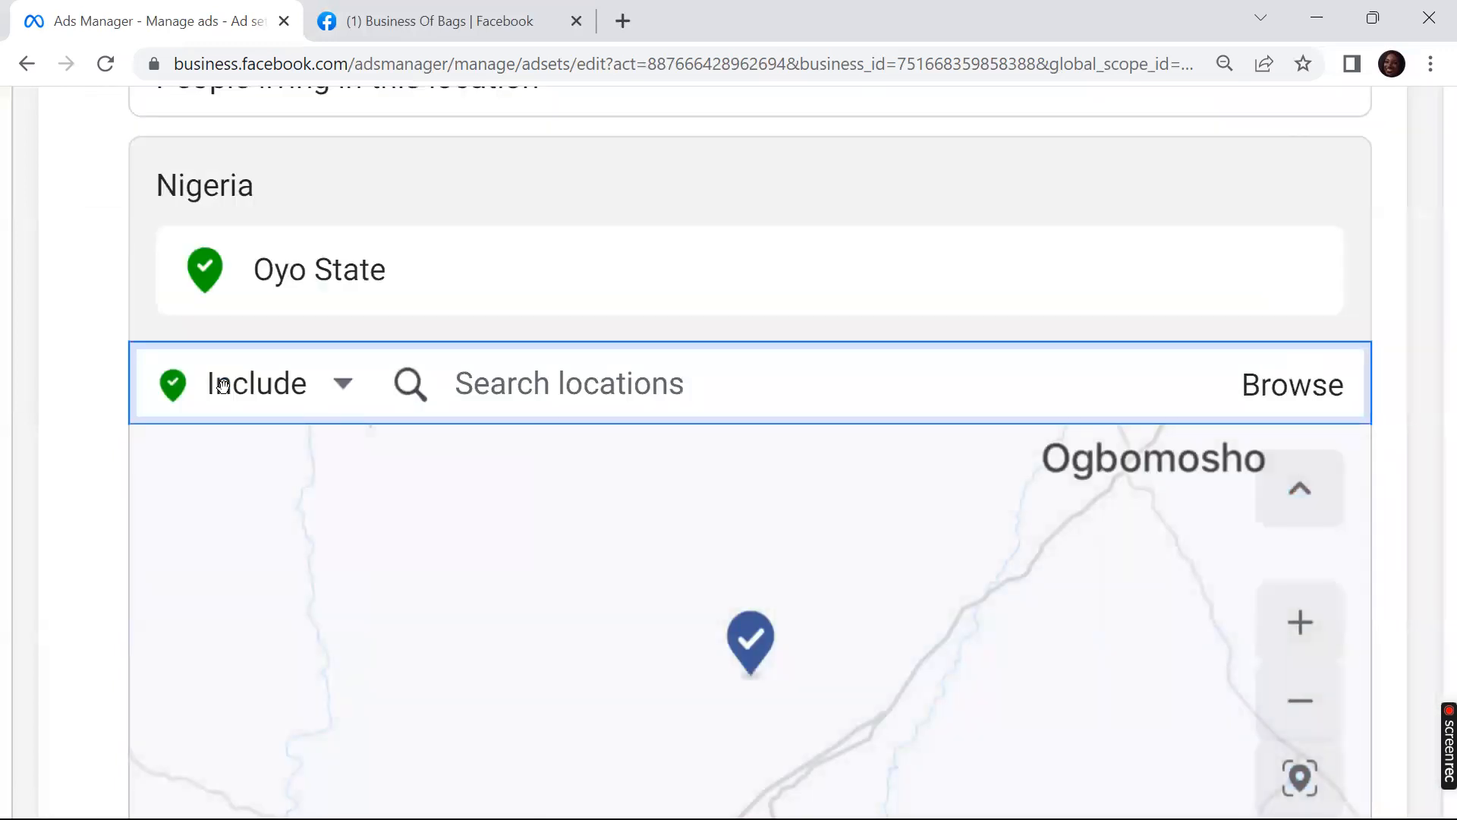
Step: Add Lekki Peninsula, Lagos State, Nigeria to the included locations
scroll(222, 386, "down", 3)
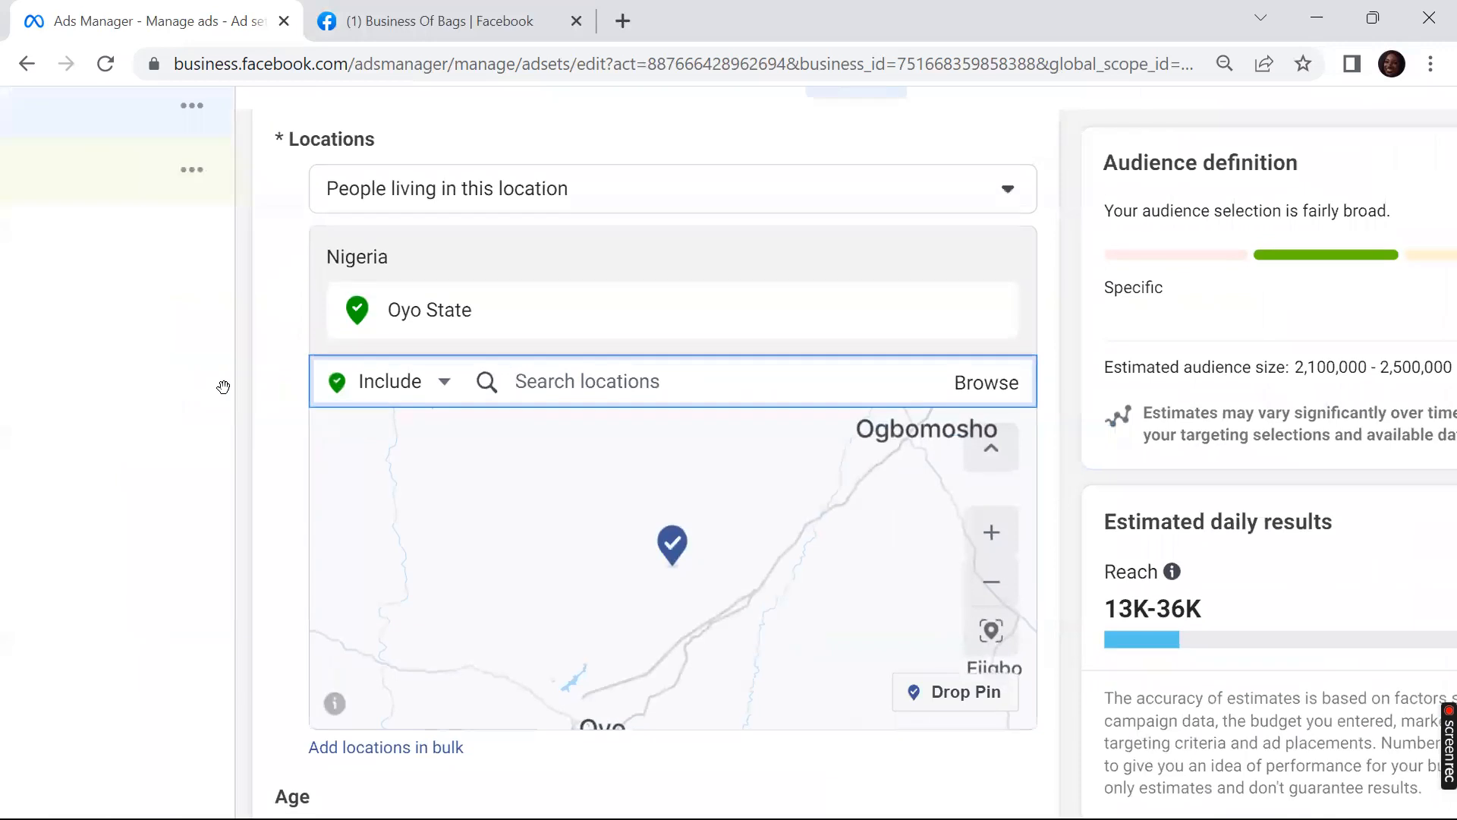
type("lekki")
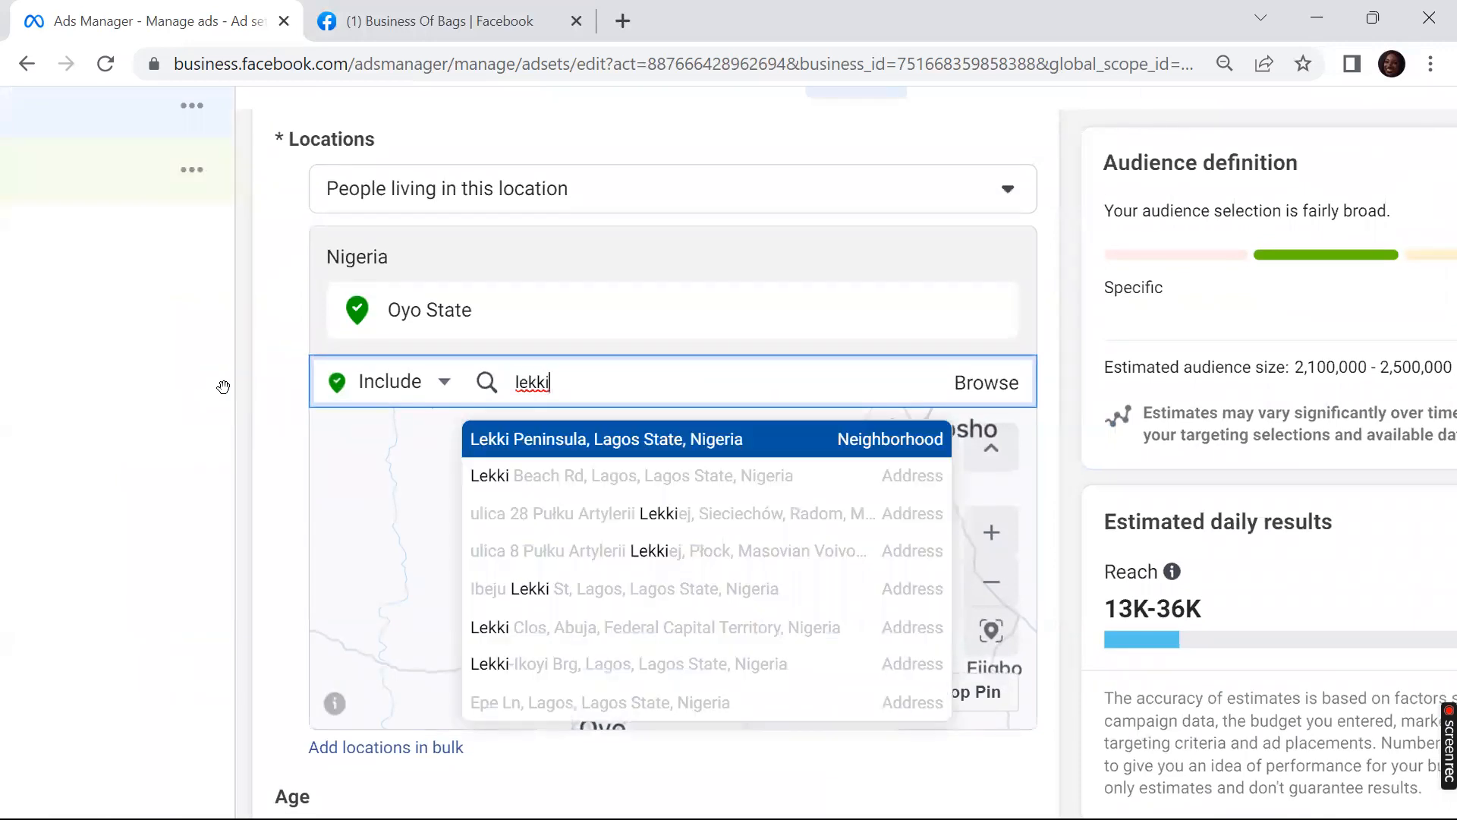
scroll(222, 386, "down", 2)
scroll(222, 386, "up", 1)
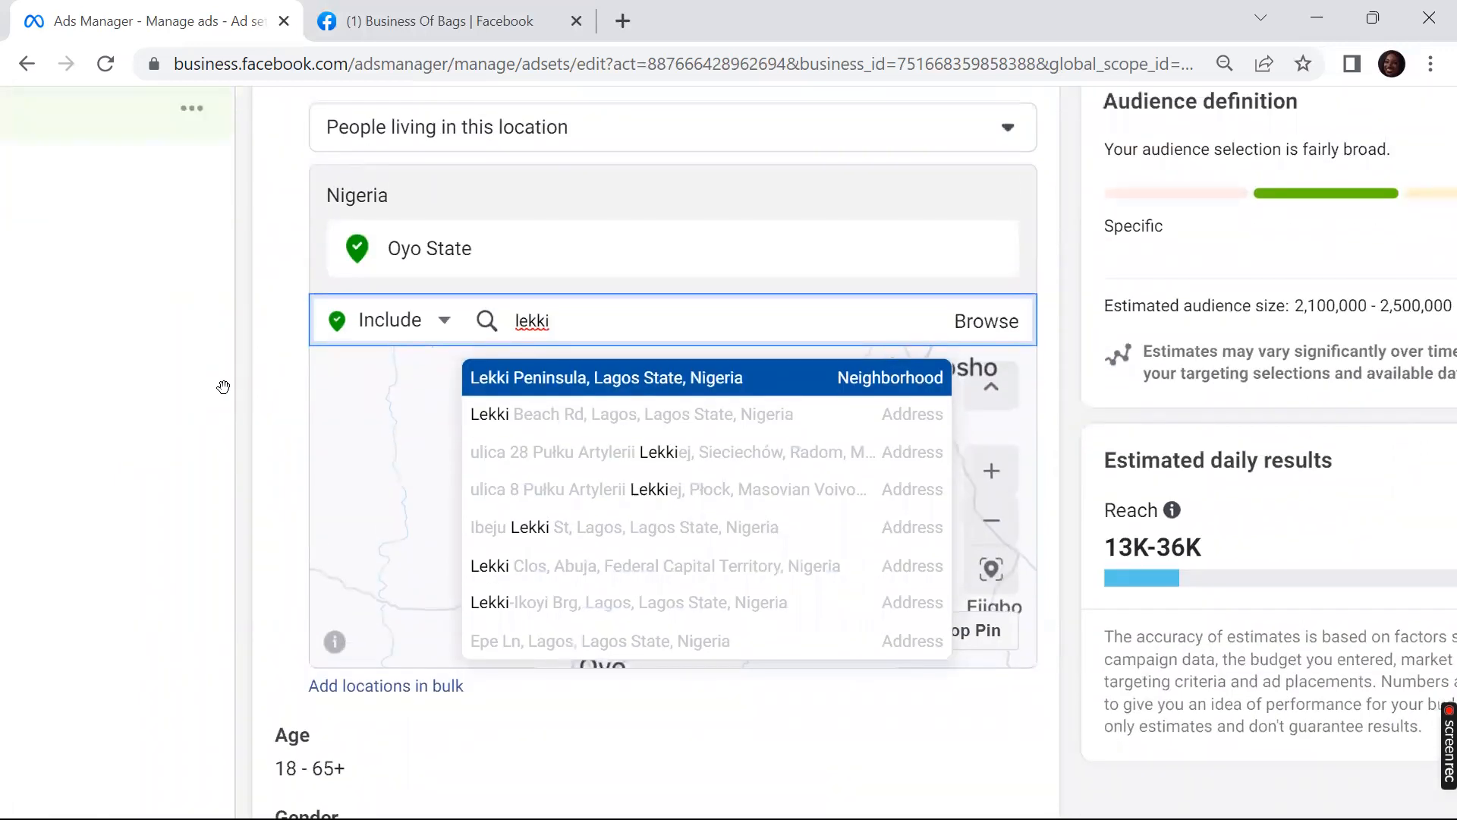
key("Return")
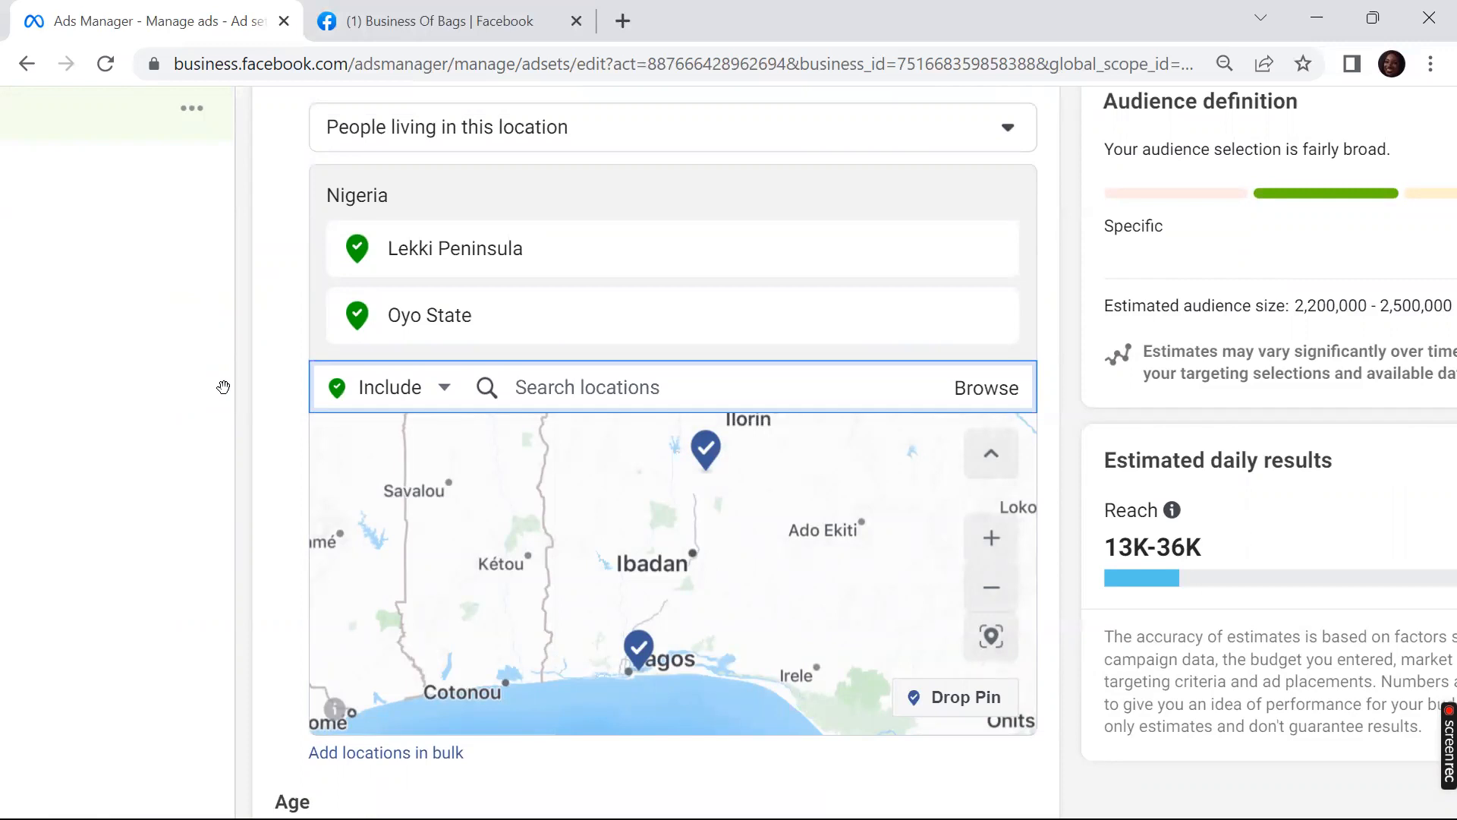
Step: Add the county Ogun, Nigeria to the included locations
type("ogun")
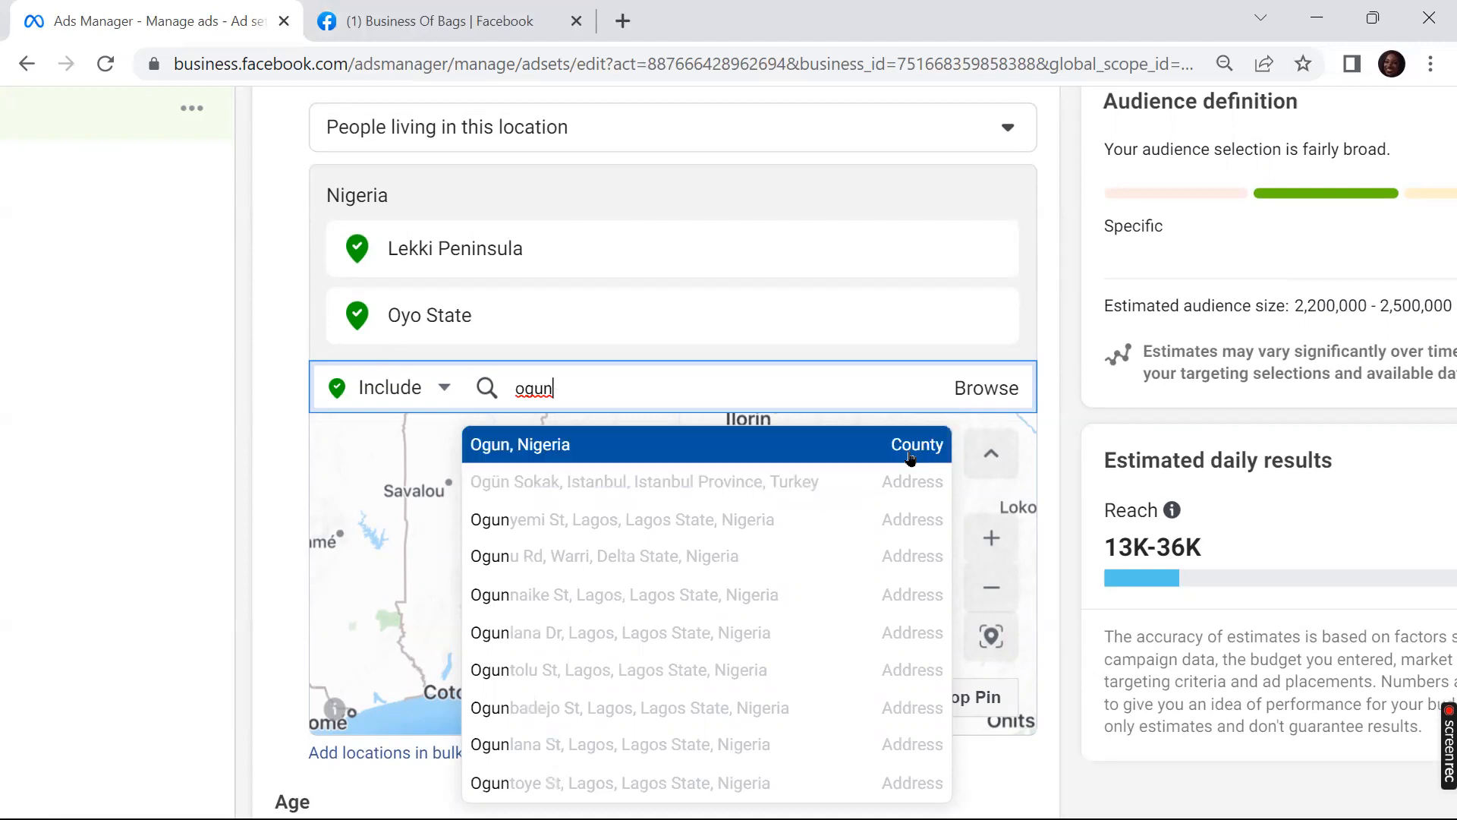
type("sta")
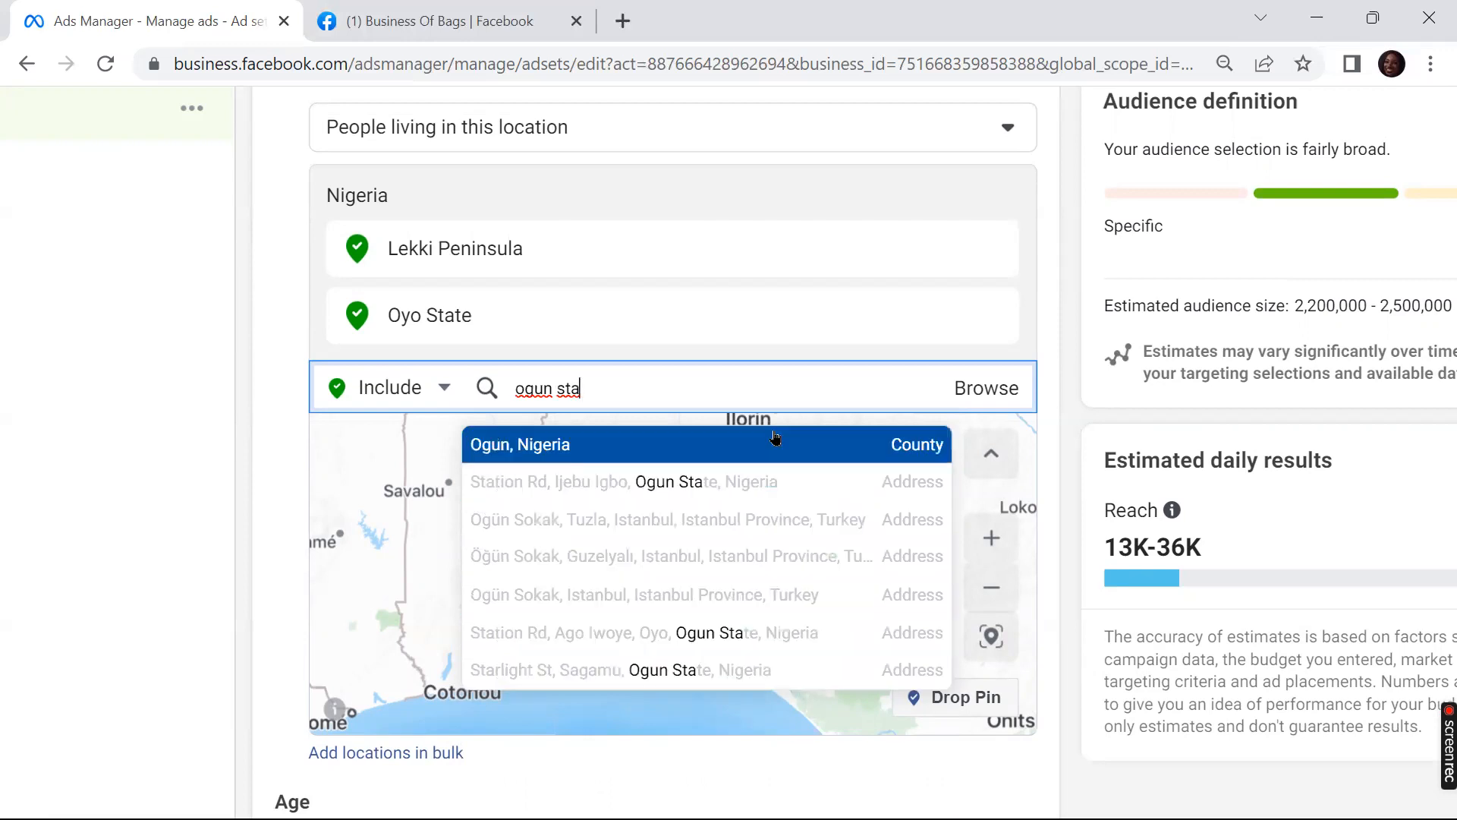
key("Return")
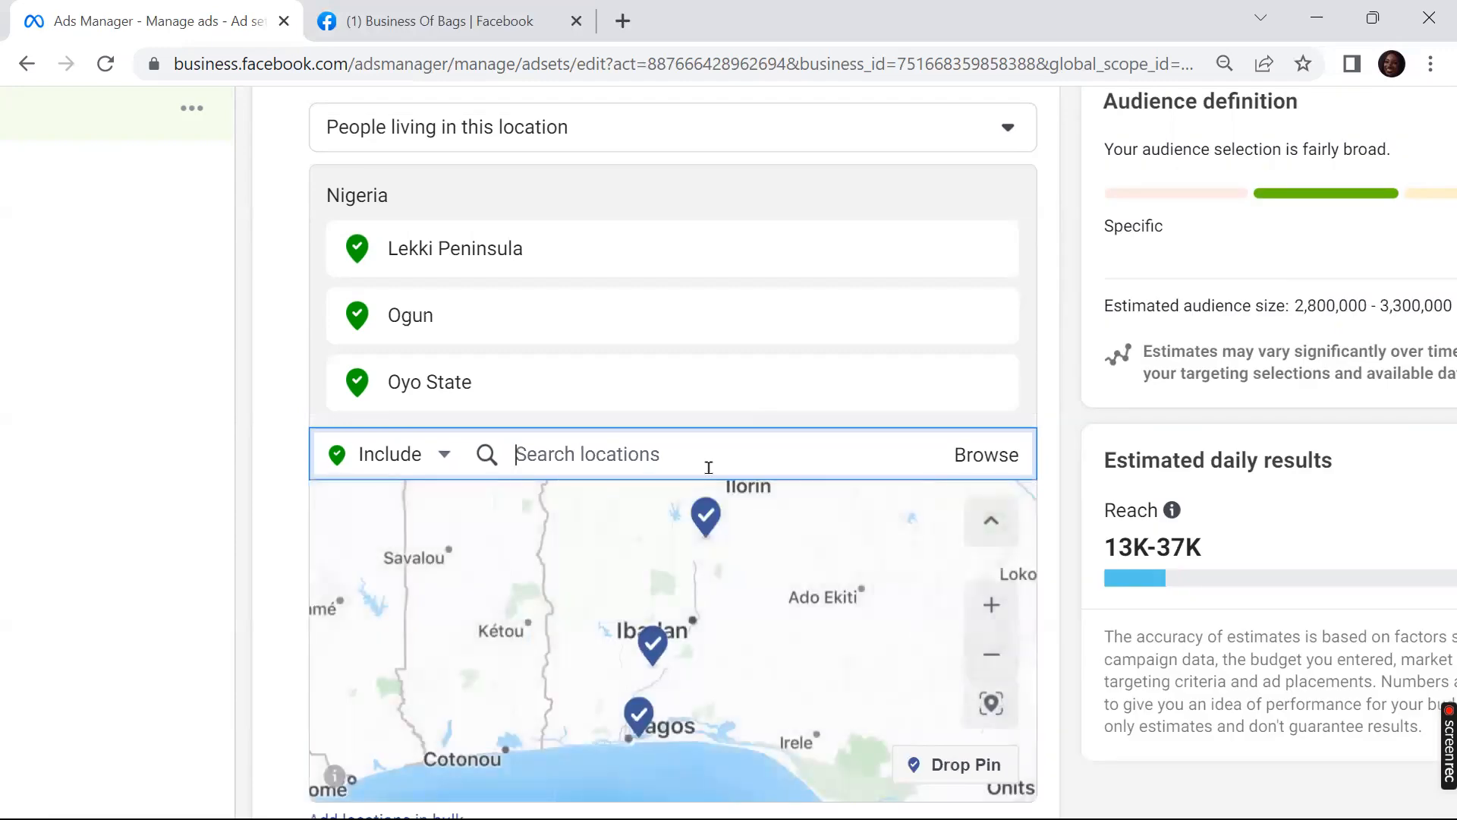
type("oyo")
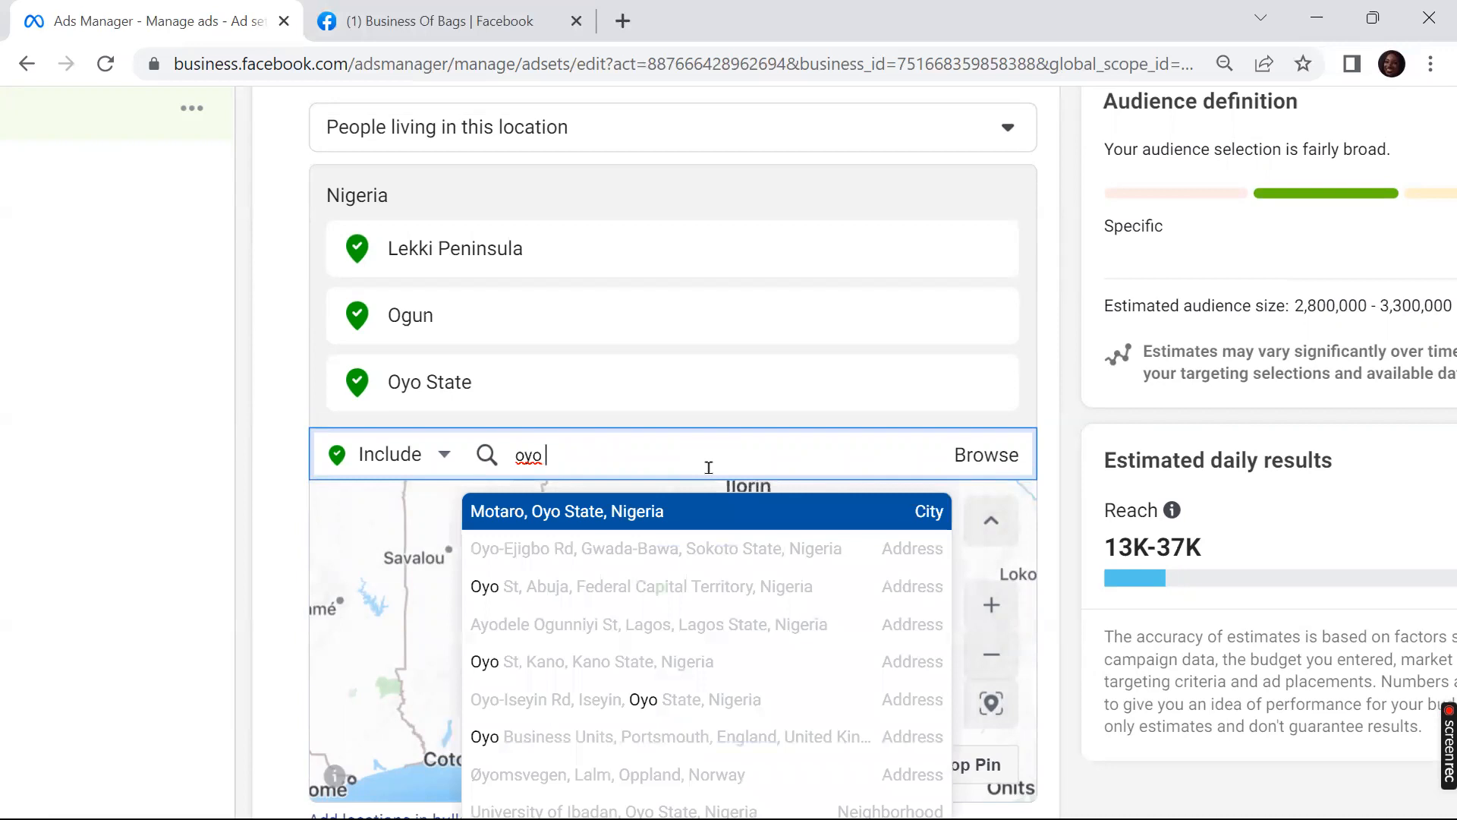
type(" st")
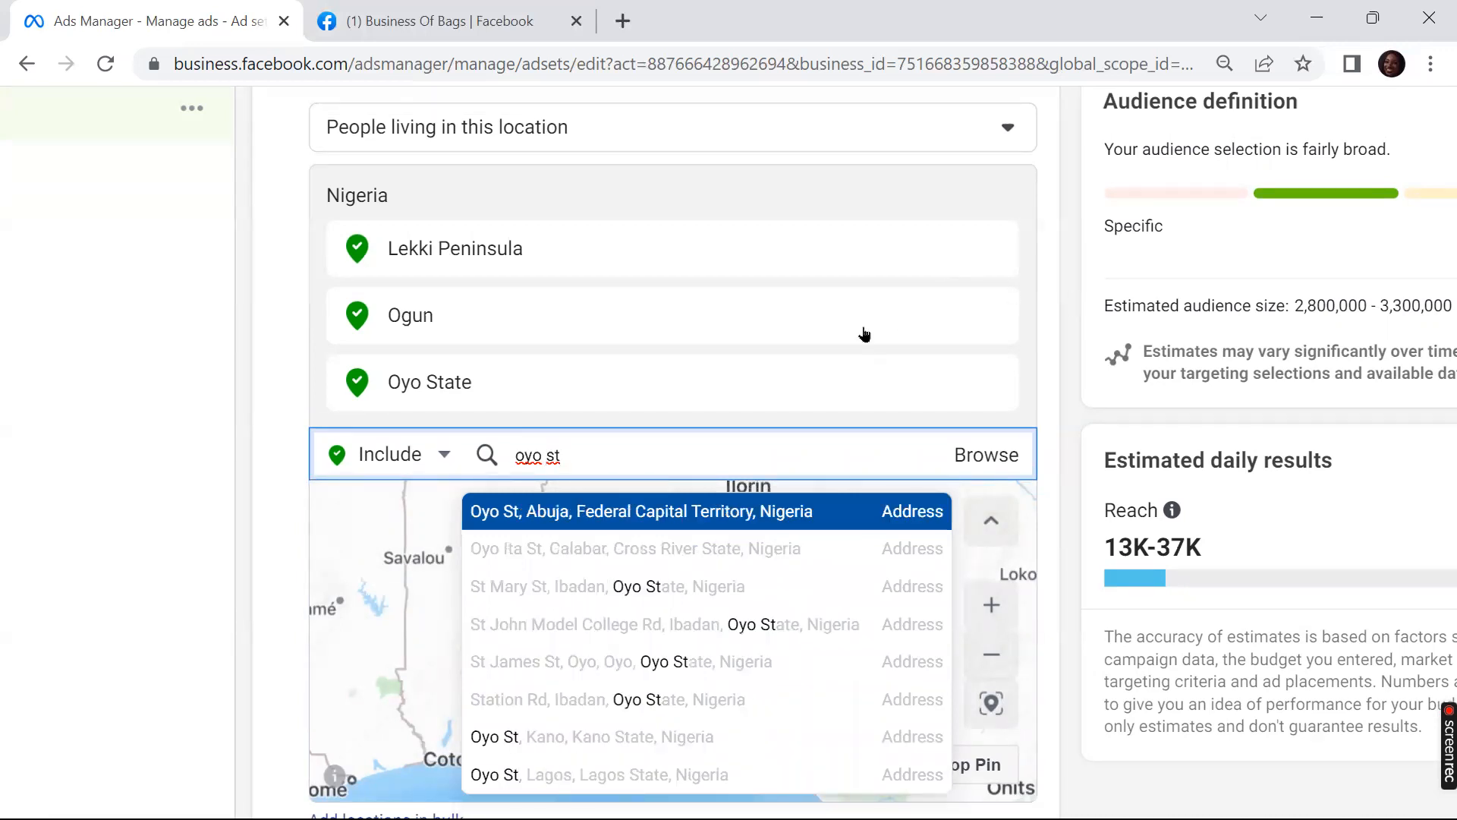
key("BackSpace")
key("BackSpace")
key("BackSpace")
key("BackSpace")
key("BackSpace")
key("BackSpace")
Step: Search the locations for lagos, view the options for the Ogun location, and look over the map and audience estimates
type("lagos")
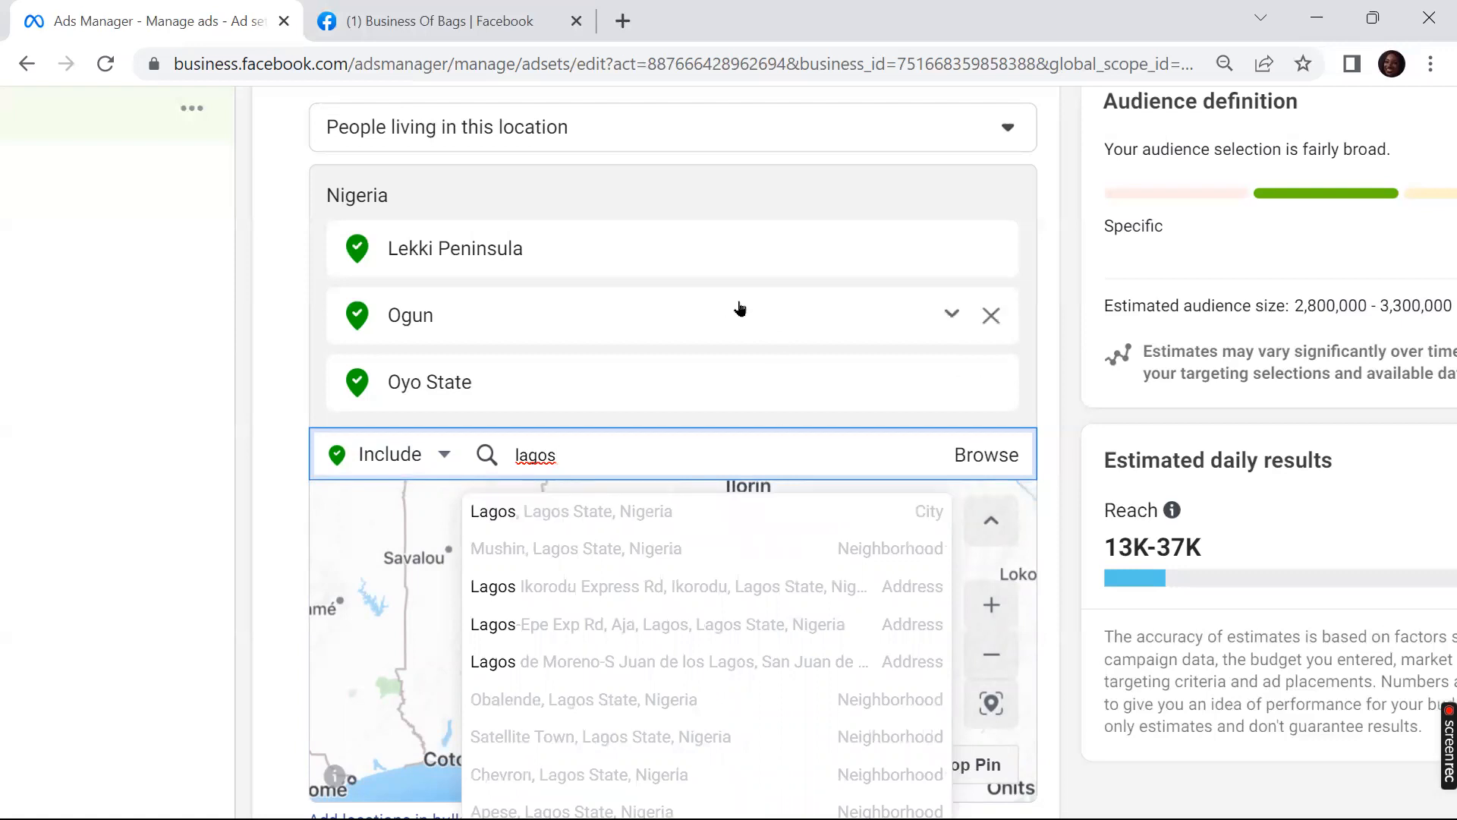
left_click(953, 318)
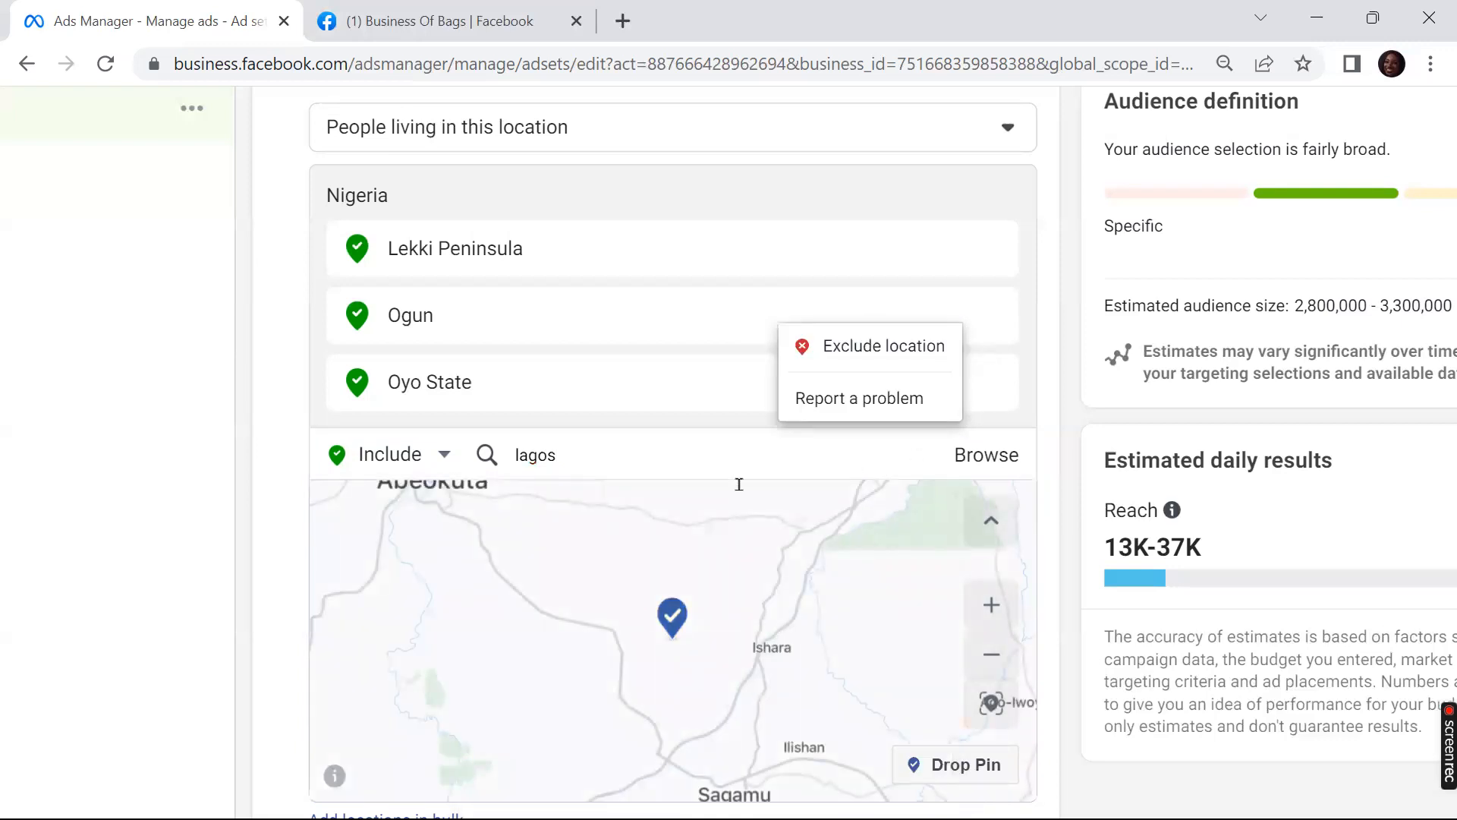
scroll(737, 496, "down", 3)
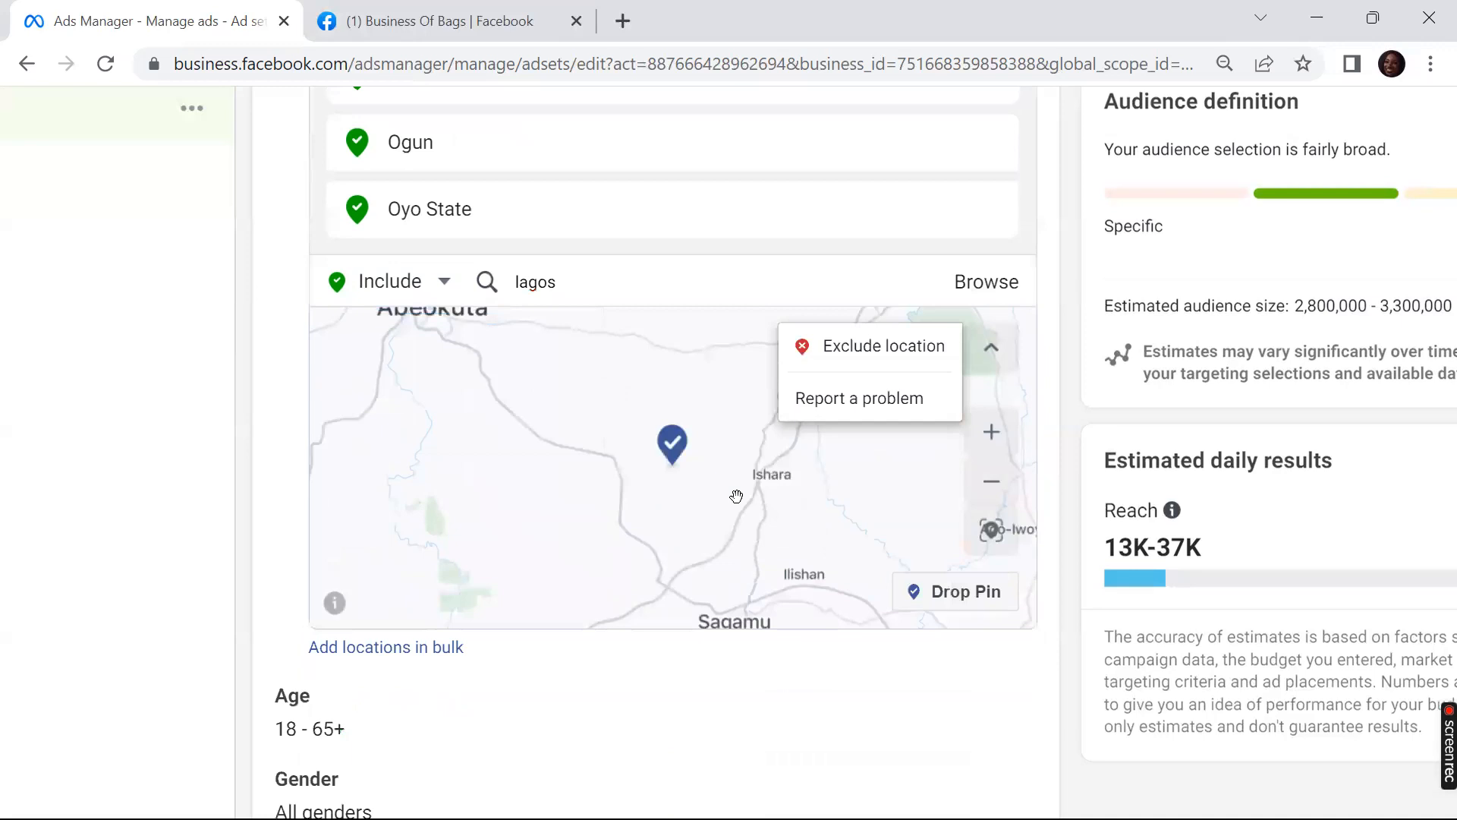
left_click(736, 496)
key("ctrl+minus")
key("ctrl+minus")
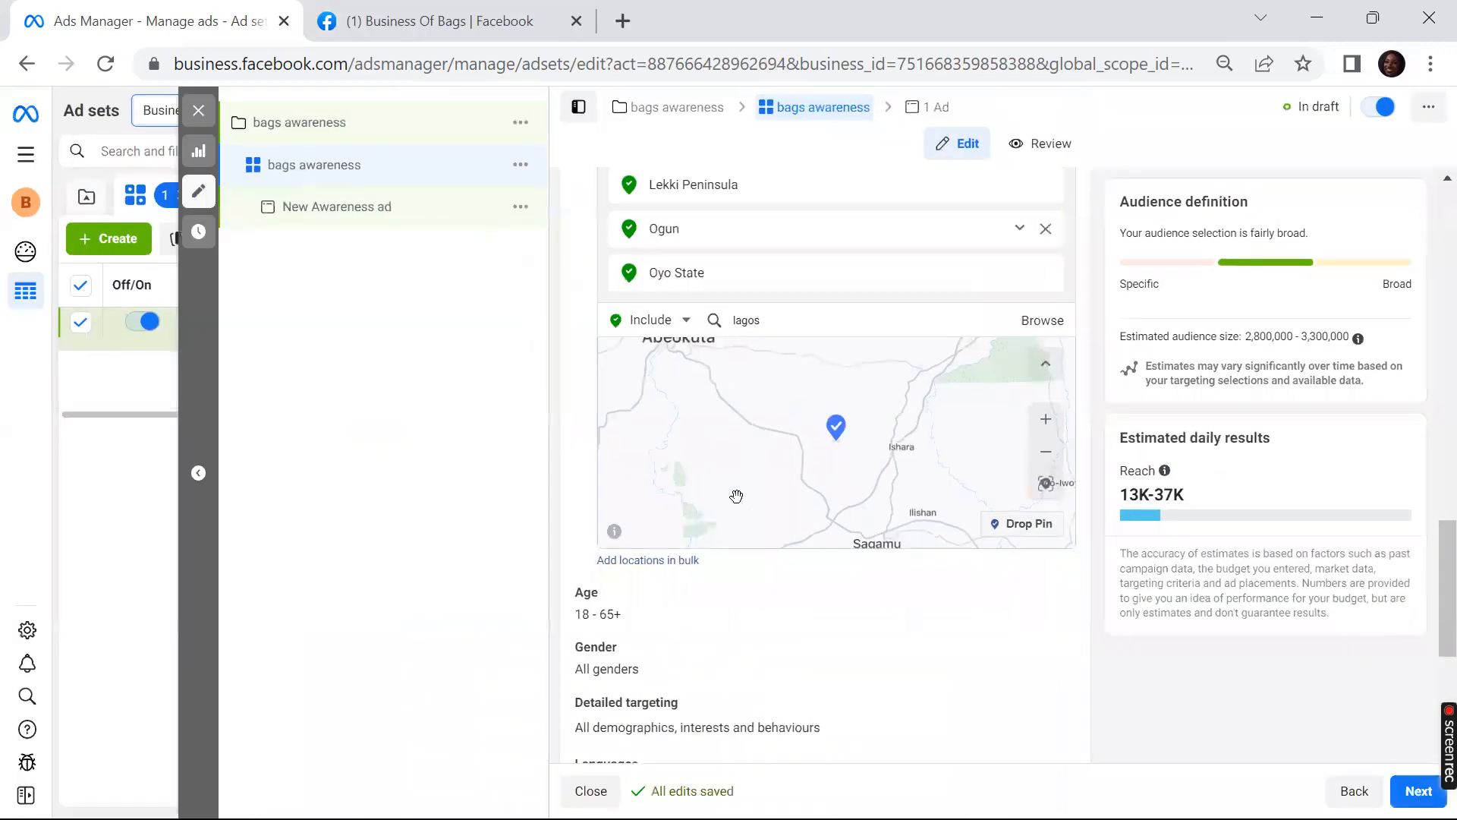
key("ctrl+plus")
key("ctrl+plus")
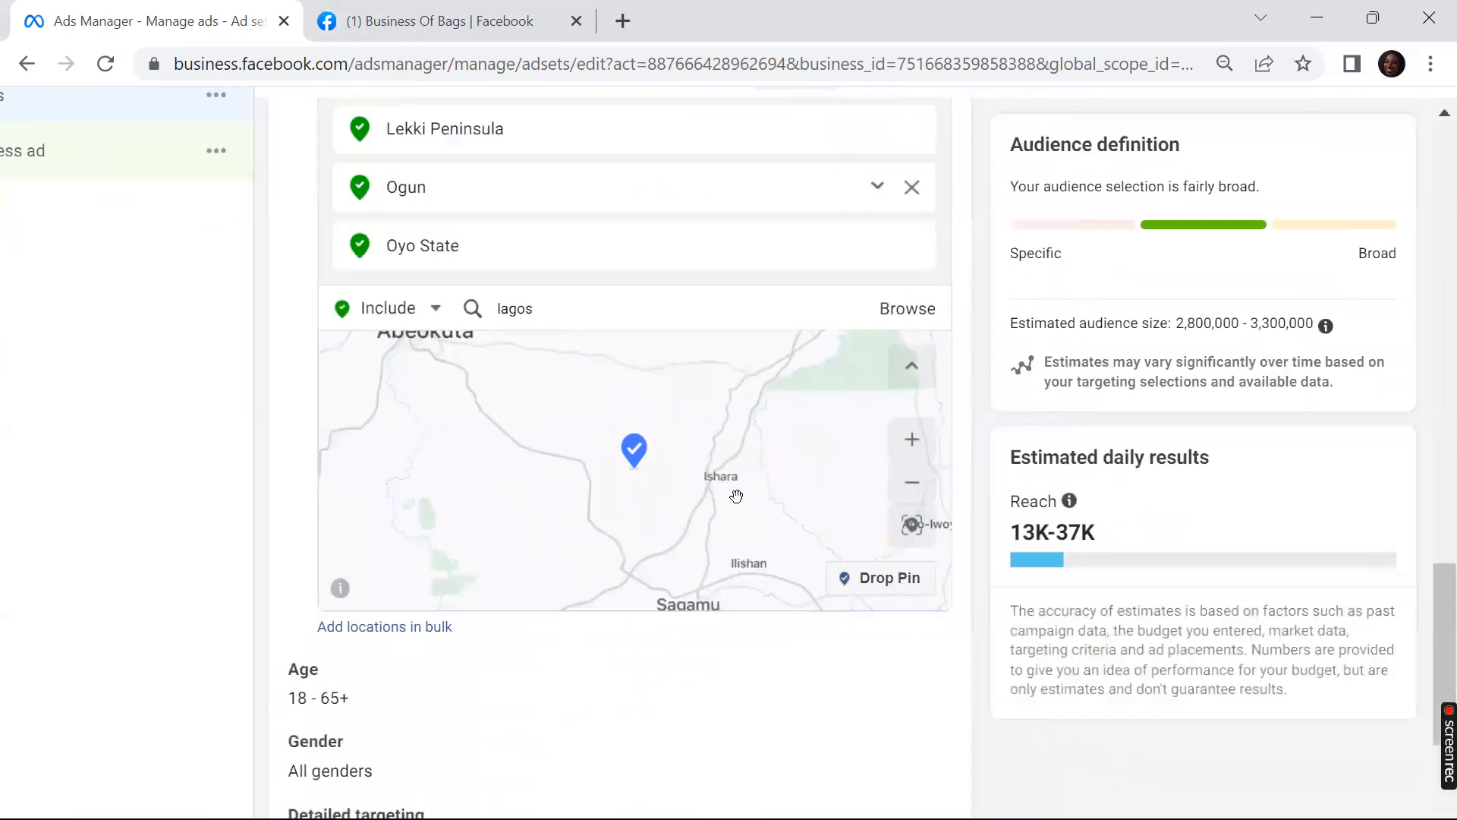
Step: Look over the location map and the age, gender, detailed targeting and language settings of the audience
key("ctrl+plus")
key("ctrl+plus")
key("ctrl+plus")
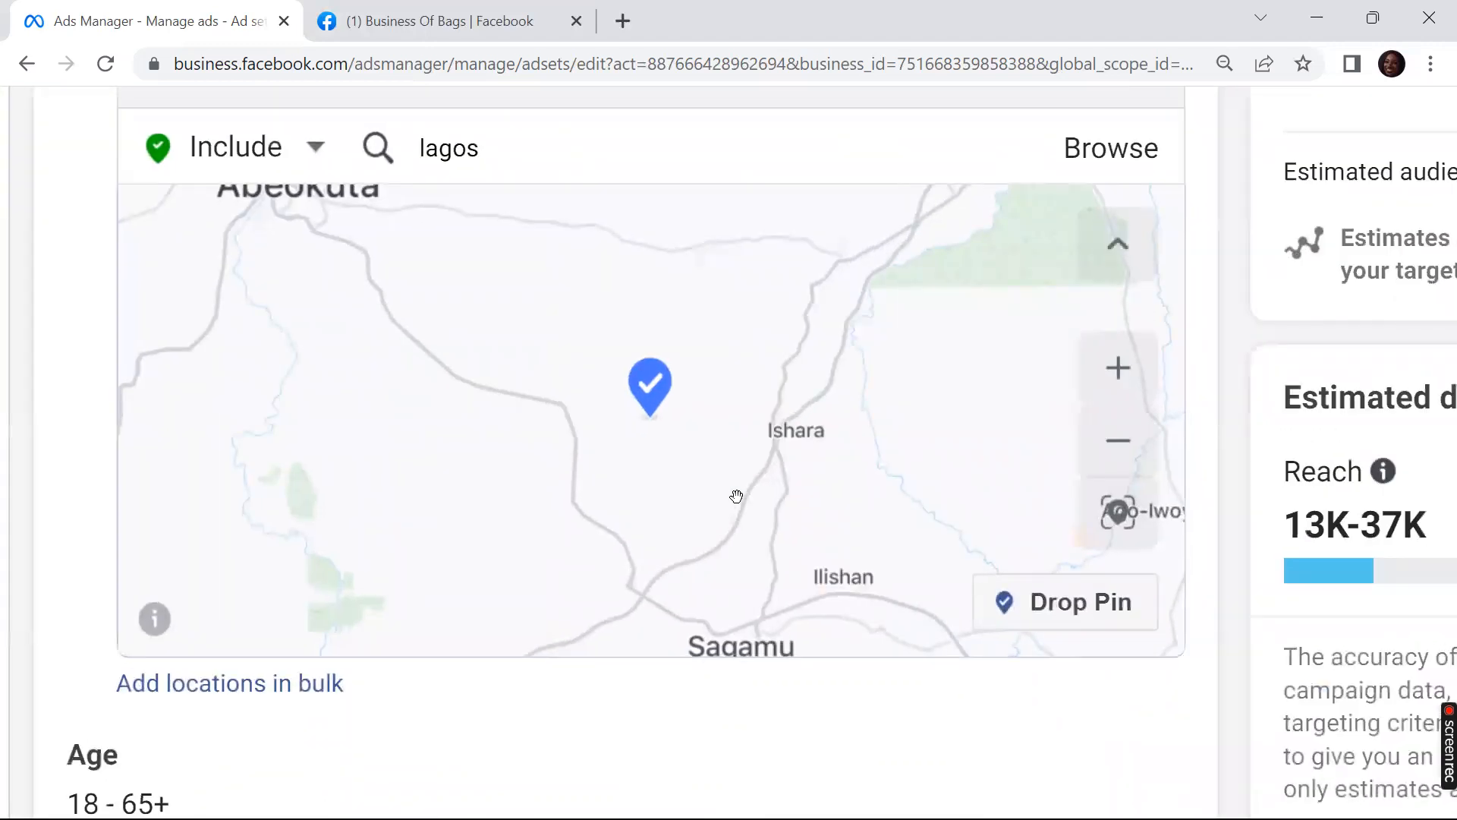
scroll(736, 496, "down", 5)
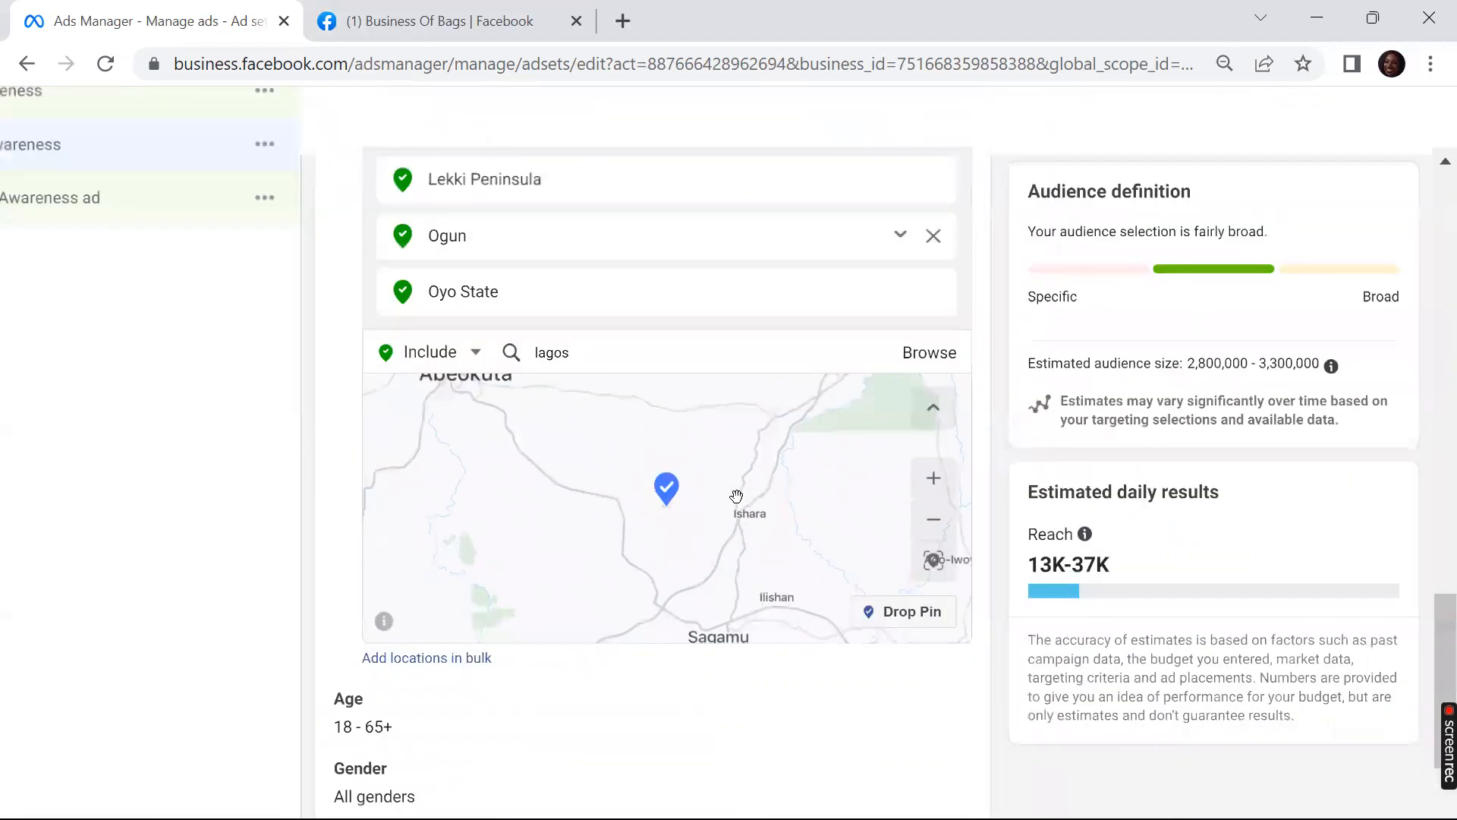
scroll(736, 496, "up", 5)
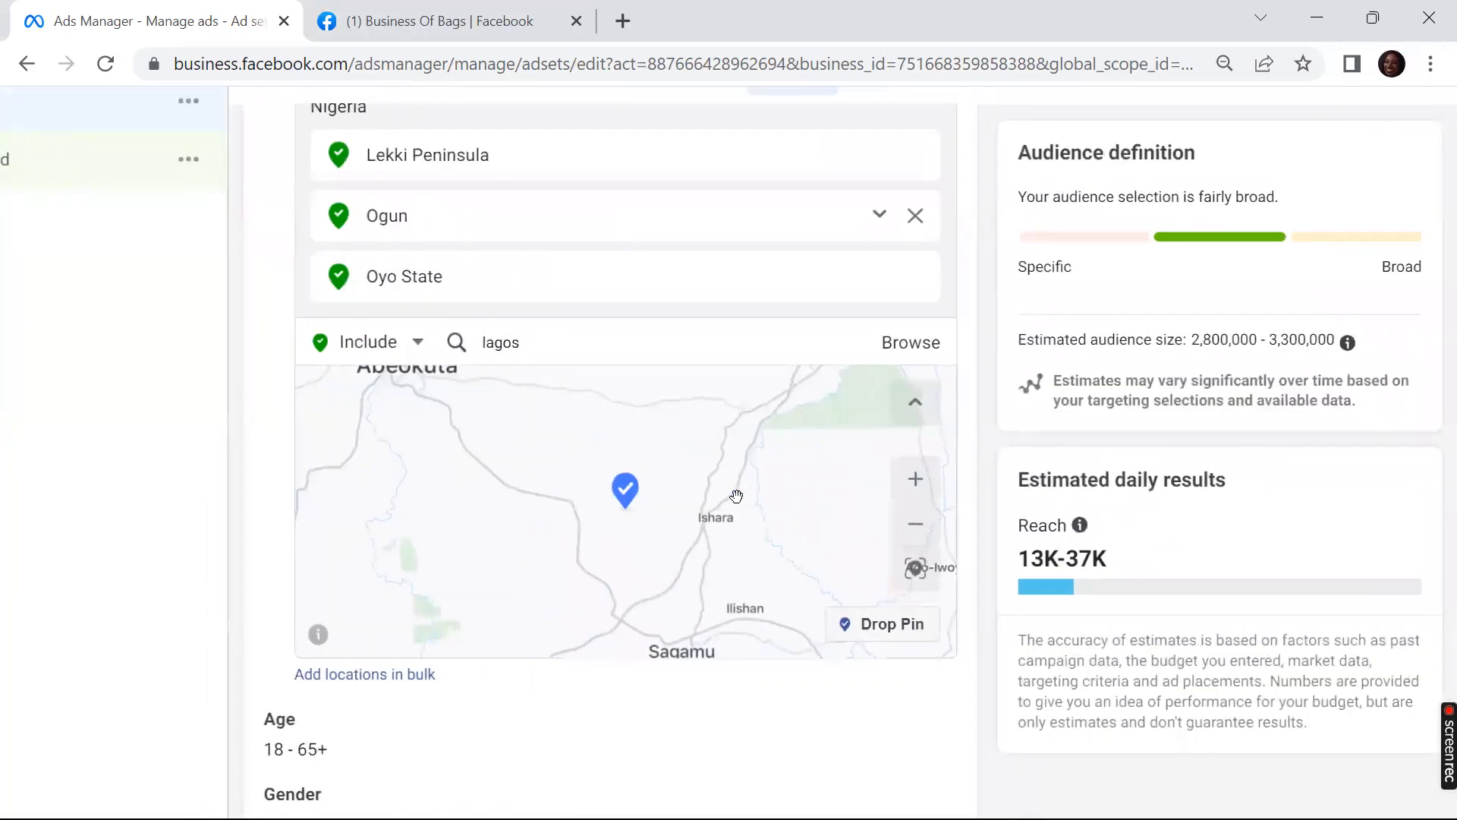
scroll(736, 496, "down", 1)
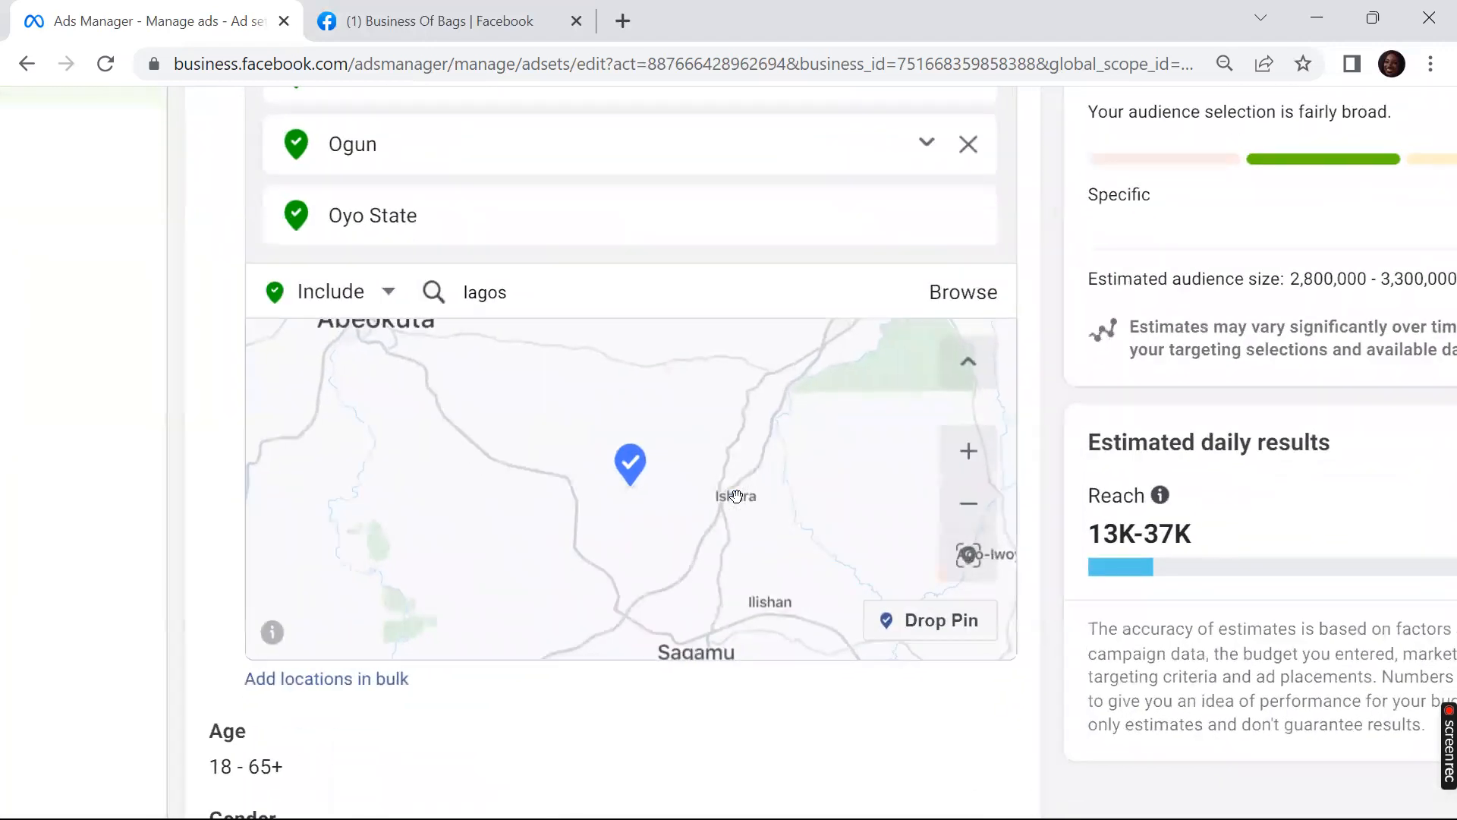
scroll(736, 495, "down", 6)
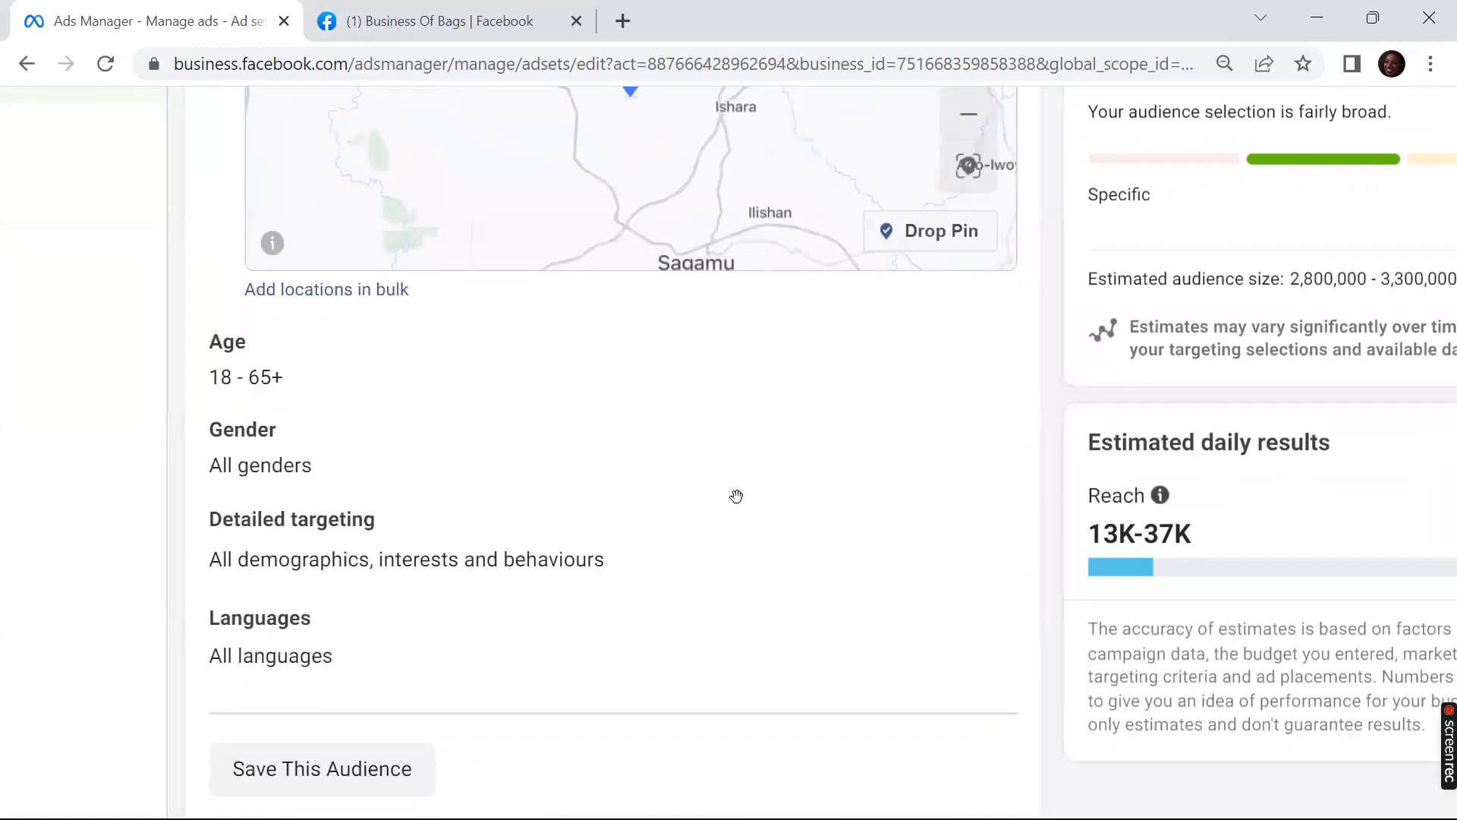
scroll(737, 496, "left", 2)
scroll(736, 496, "right", 3)
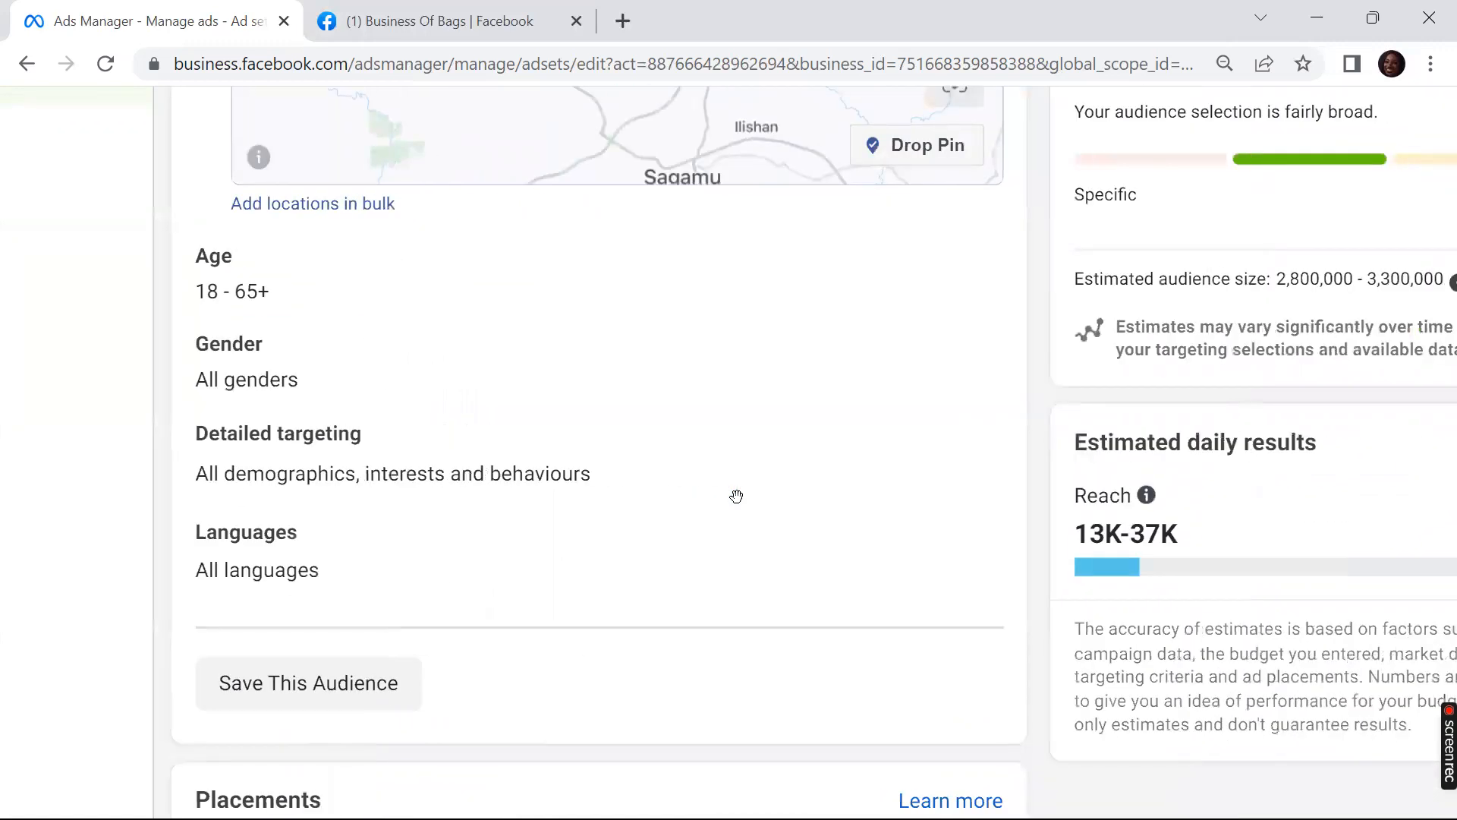
Step: Set the audience's minimum age to 25
scroll(736, 496, "up", 4)
scroll(736, 496, "left", 1)
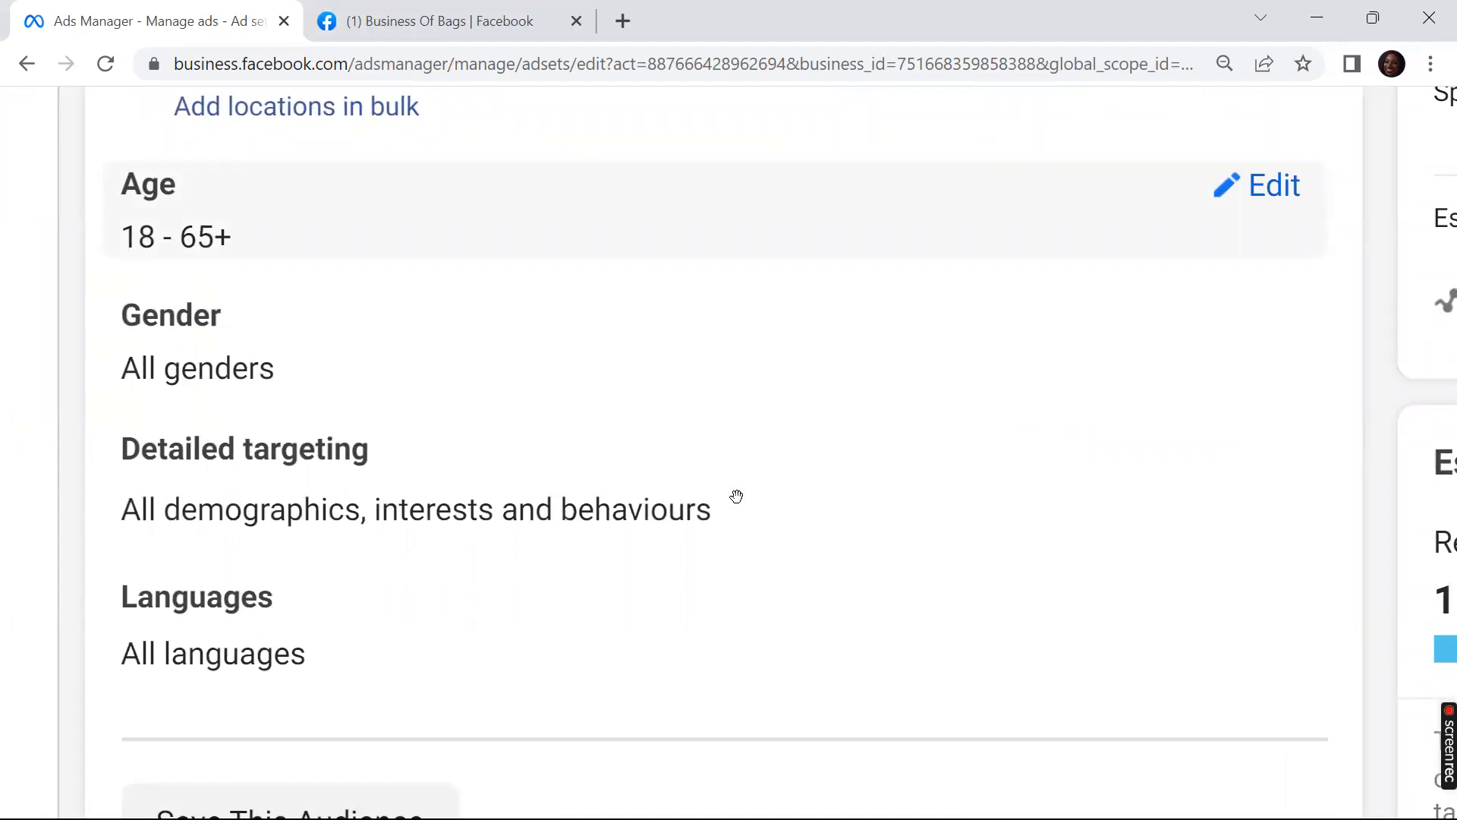
left_click(1258, 185)
left_click(228, 254)
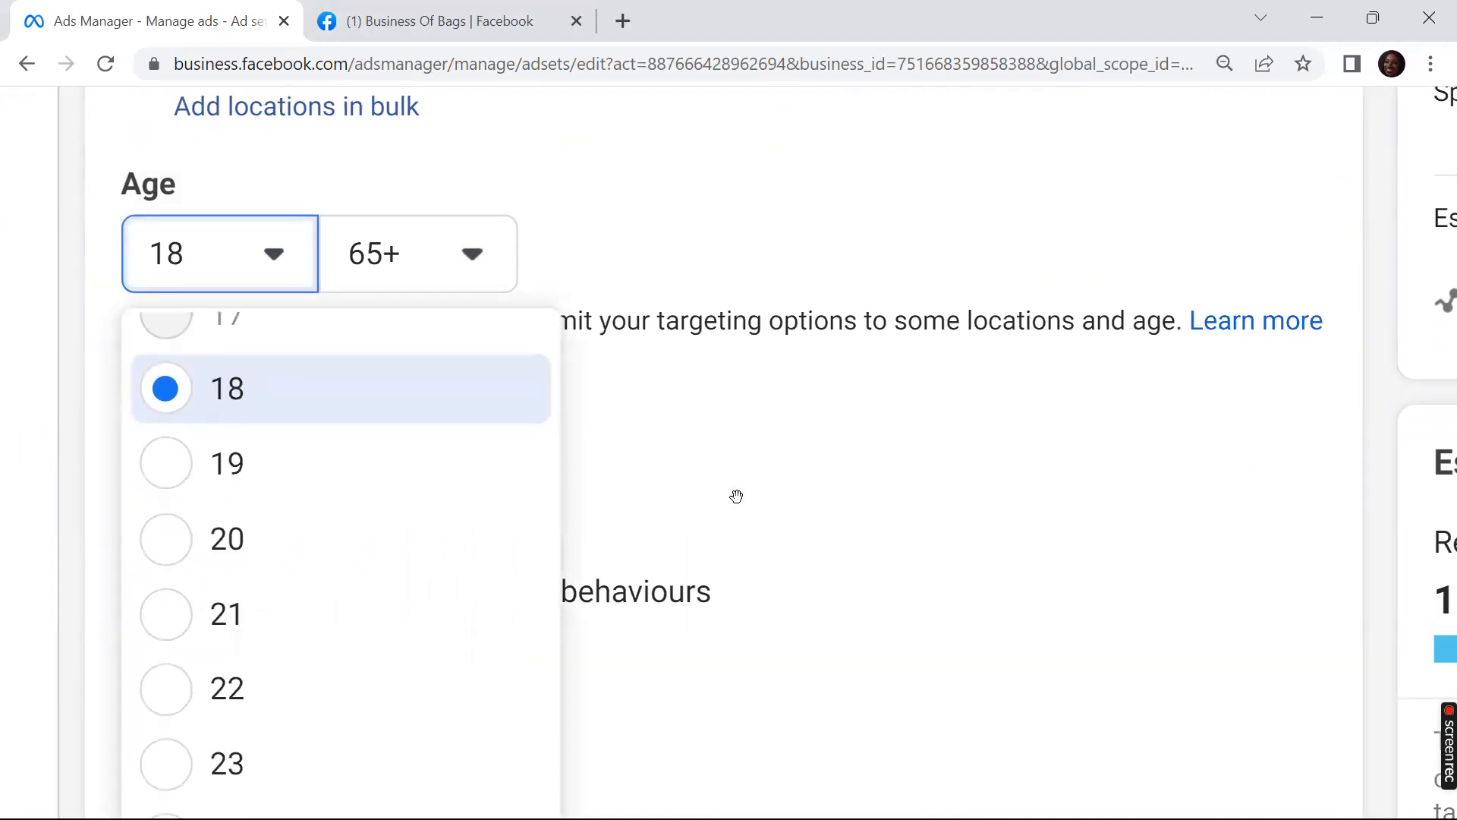
scroll(340, 562, "down", 4)
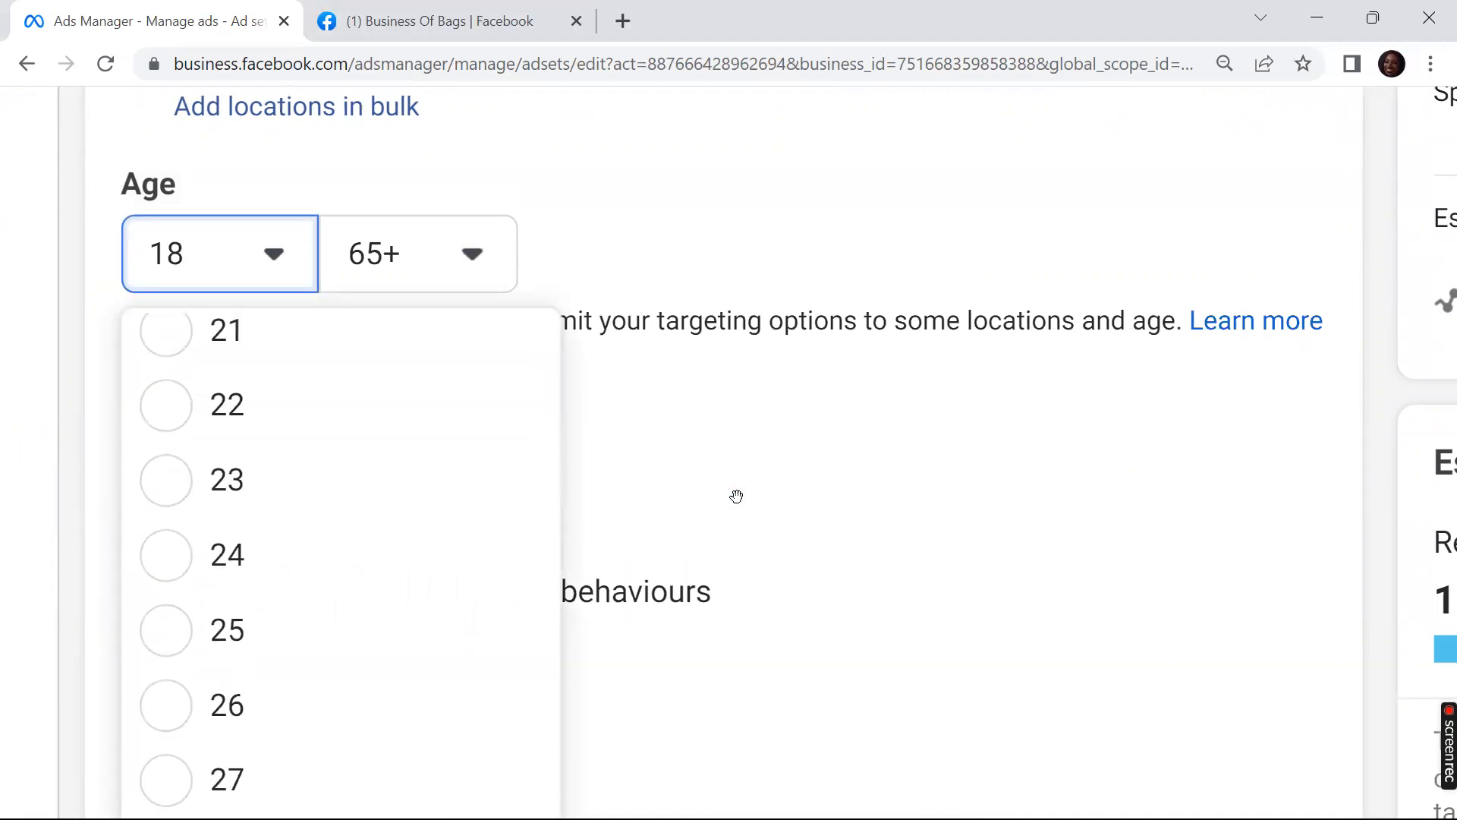
scroll(341, 561, "down", 2)
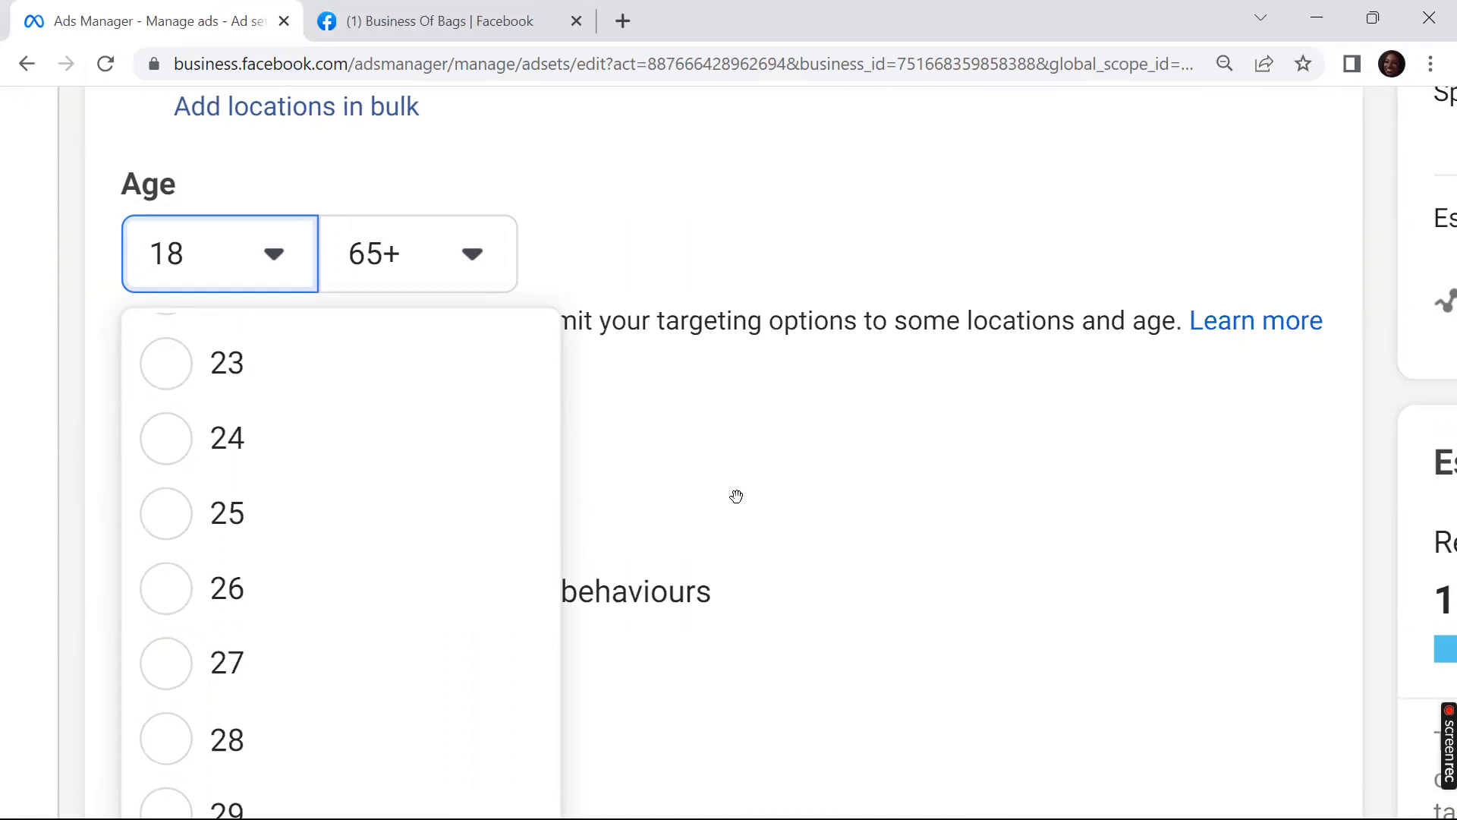
scroll(340, 562, "down", 2)
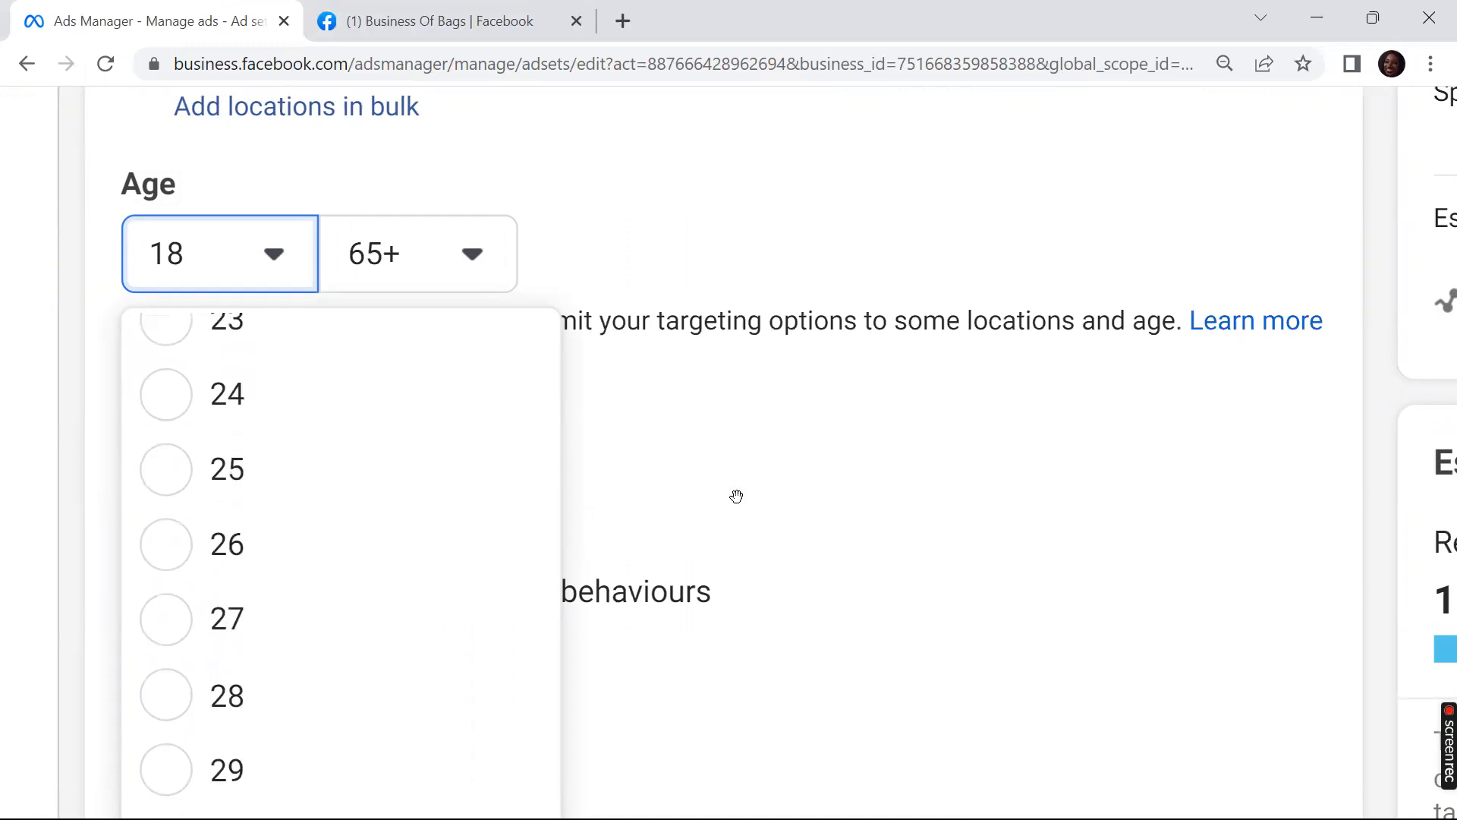
left_click(227, 469)
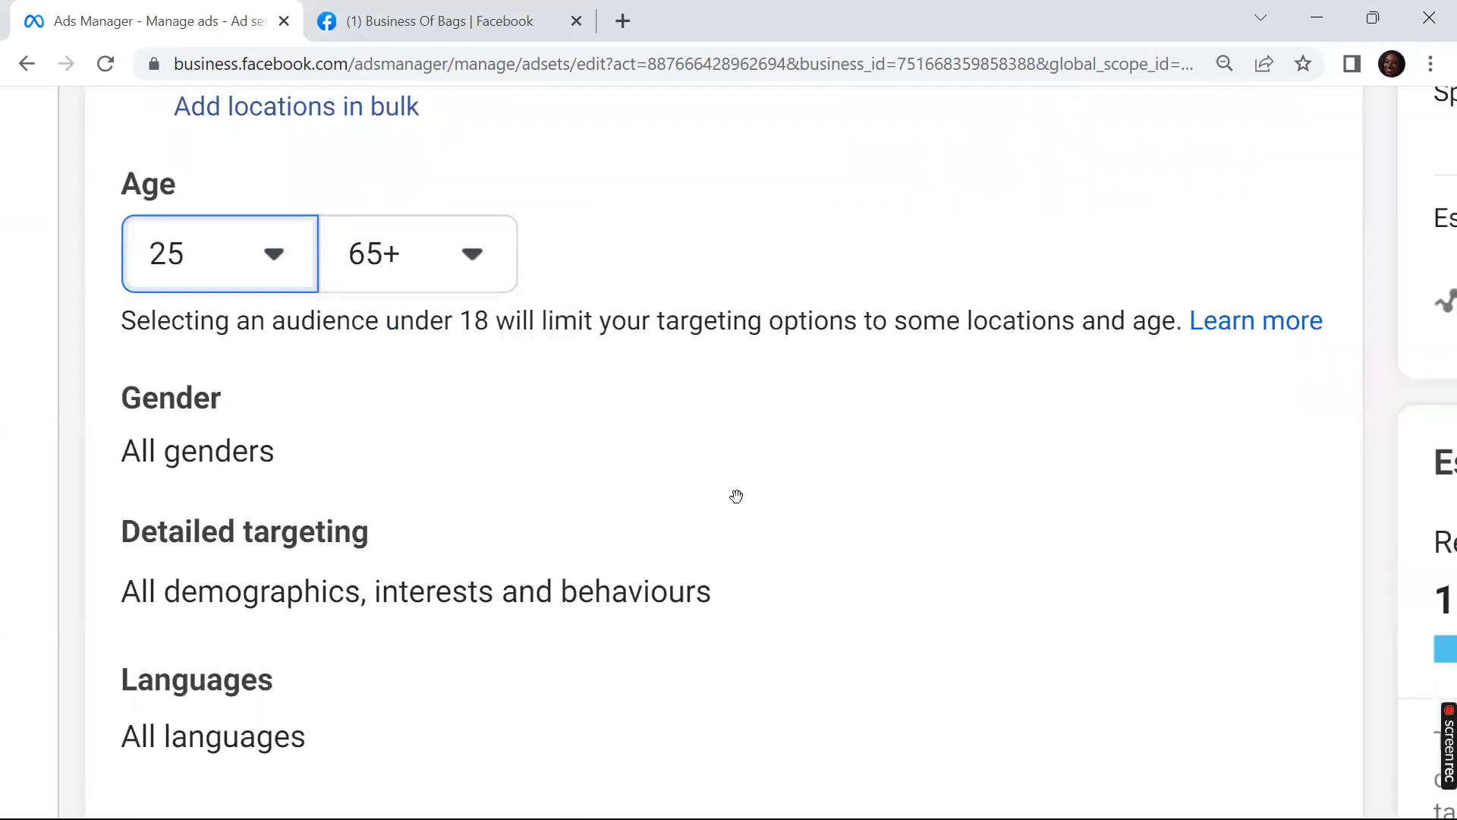
Step: Set the audience's maximum age to 45
left_click(419, 255)
scroll(736, 496, "up", 8)
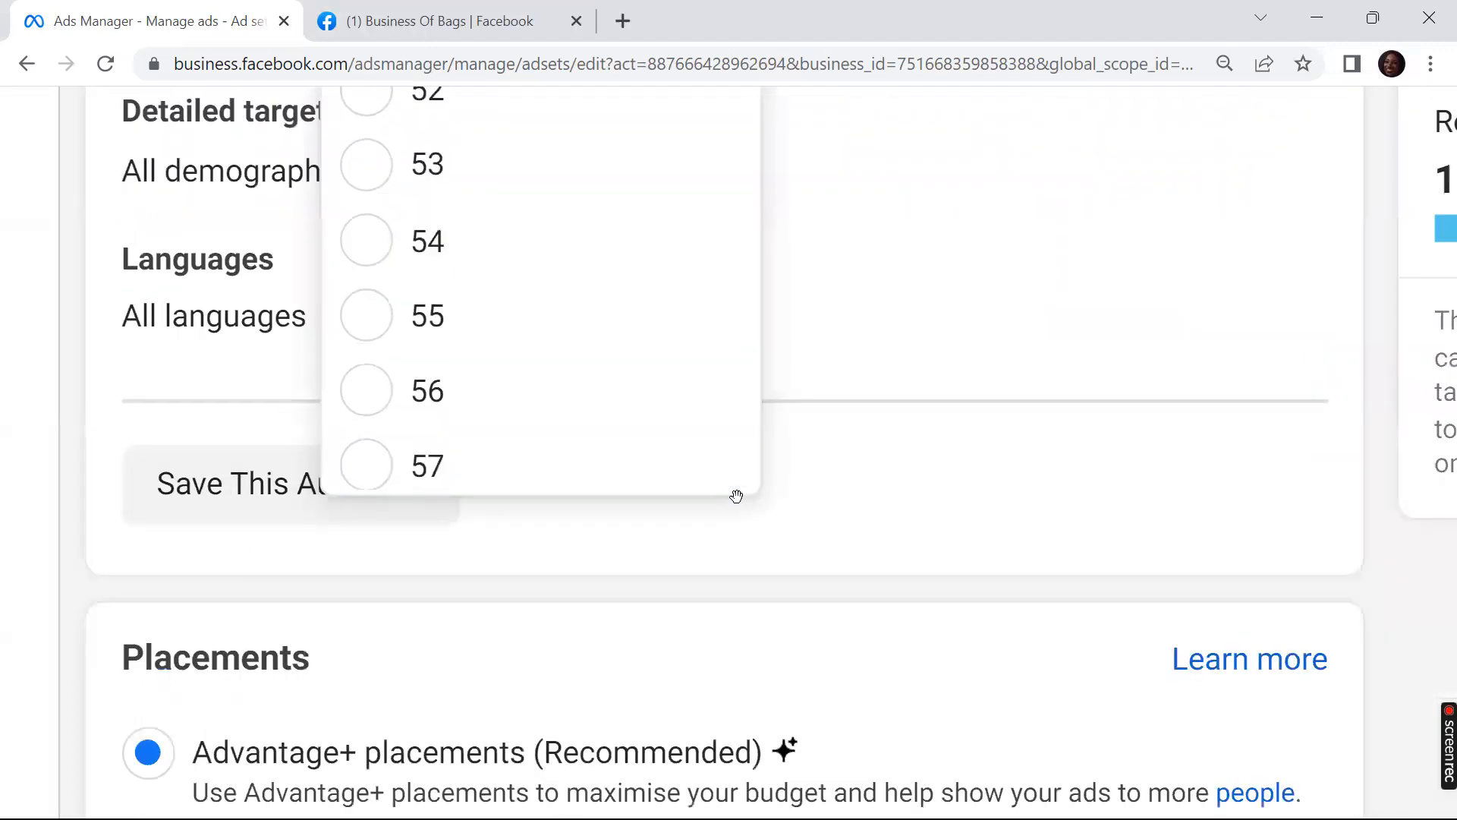
scroll(736, 497, "up", 10)
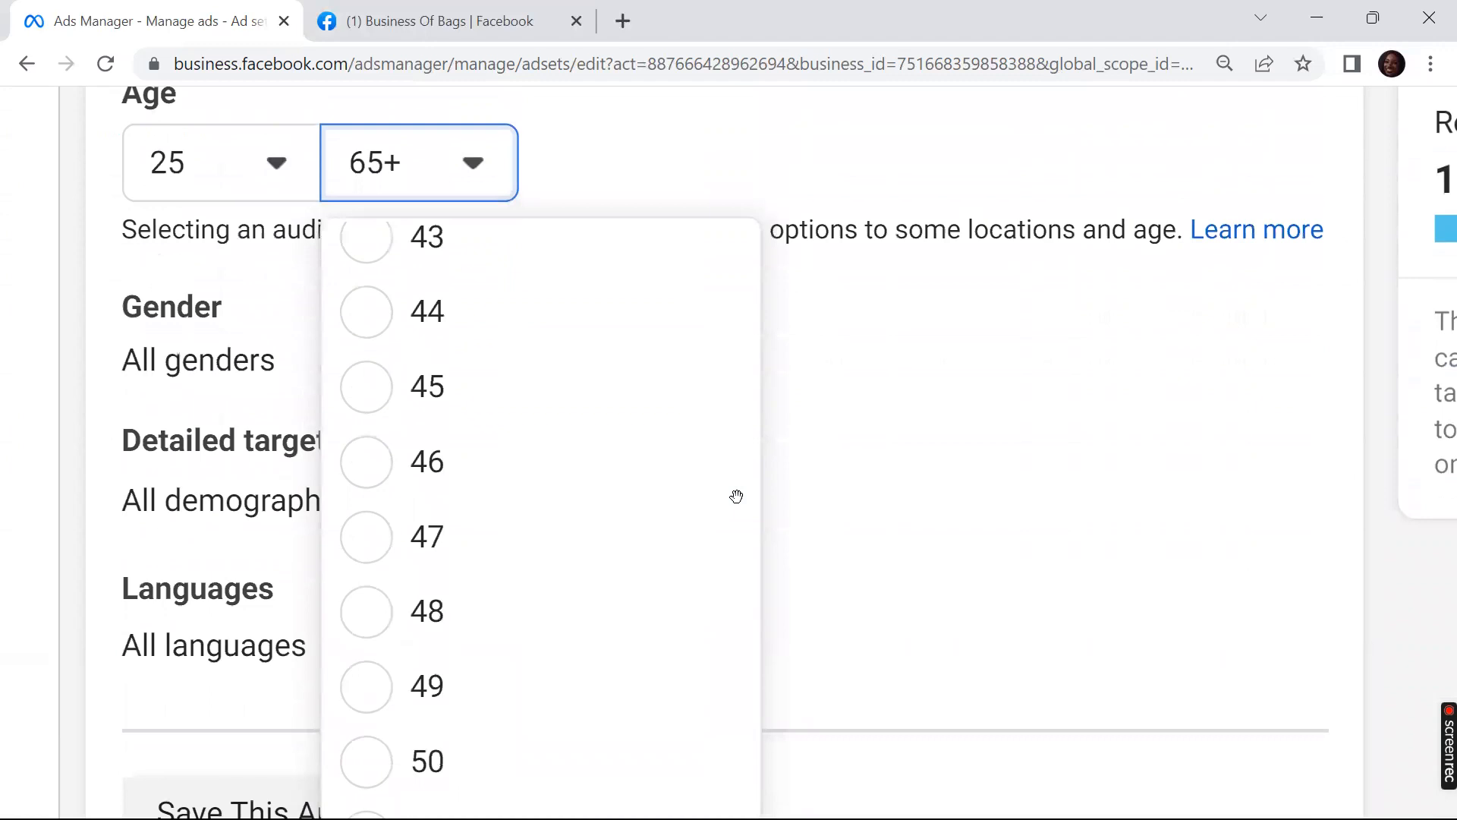
scroll(737, 496, "up", 8)
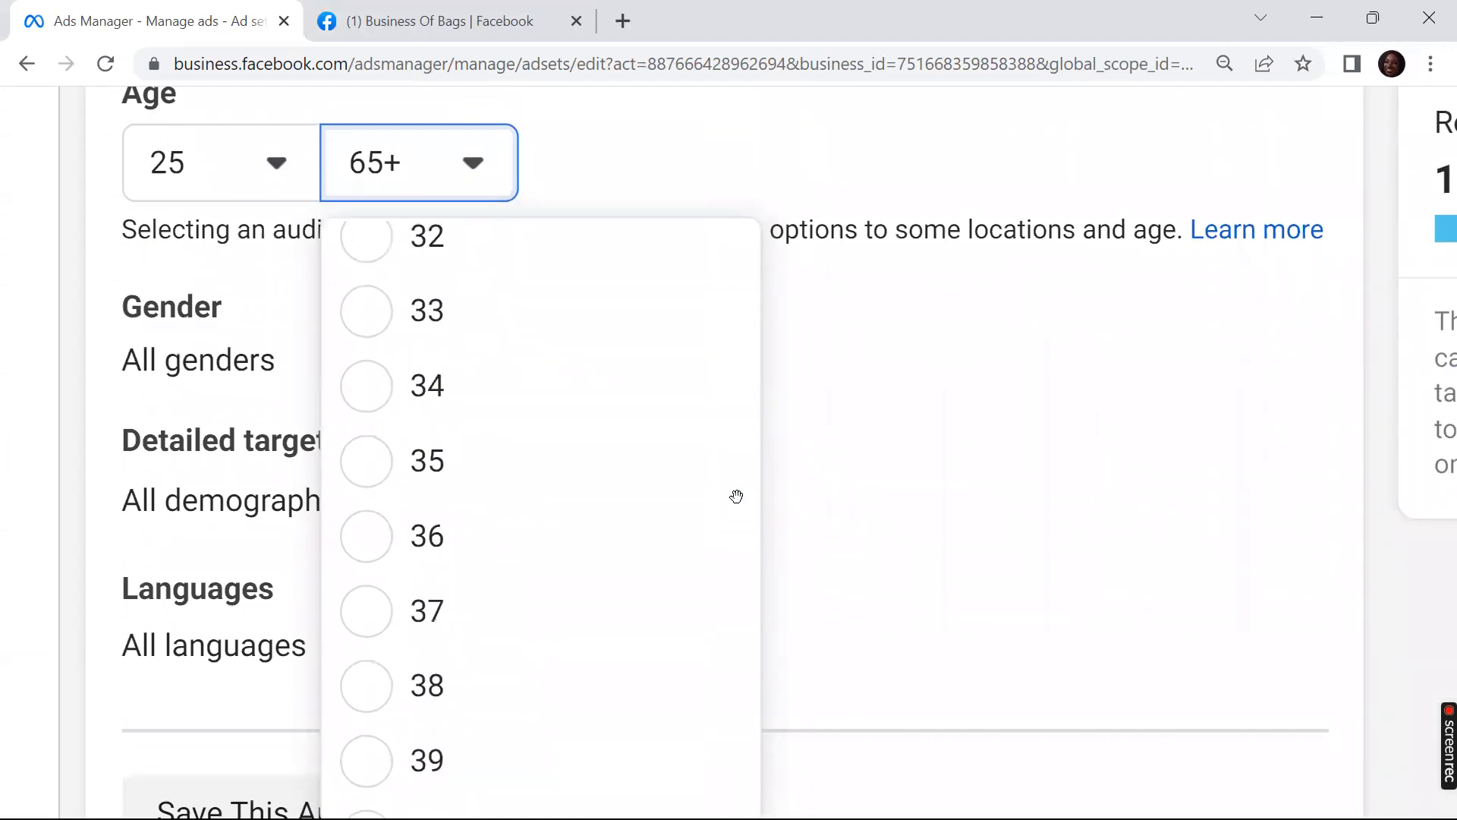
scroll(658, 699, "up", 1)
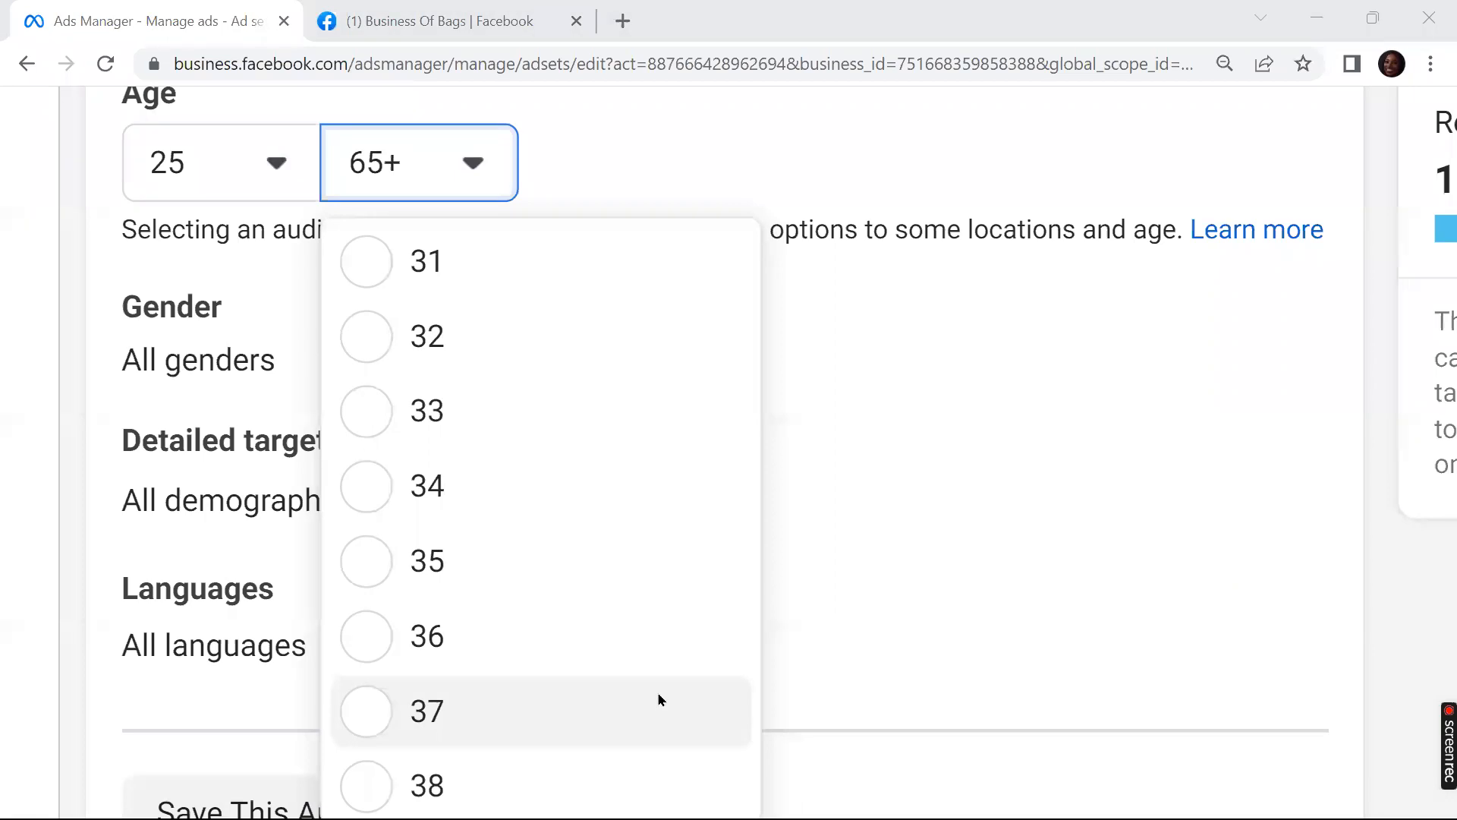
scroll(659, 698, "down", 5)
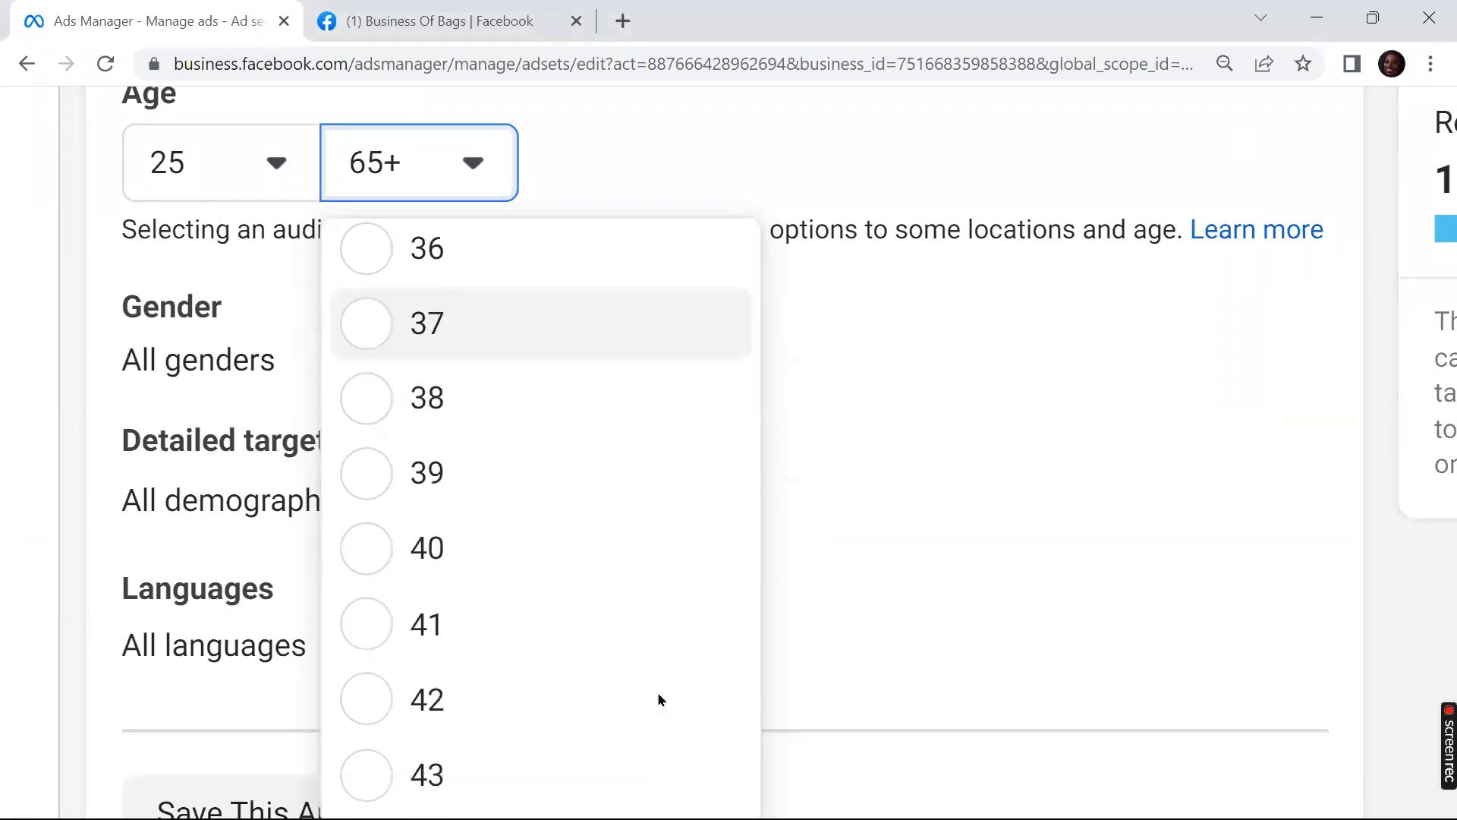
scroll(659, 698, "down", 4)
left_click(658, 699)
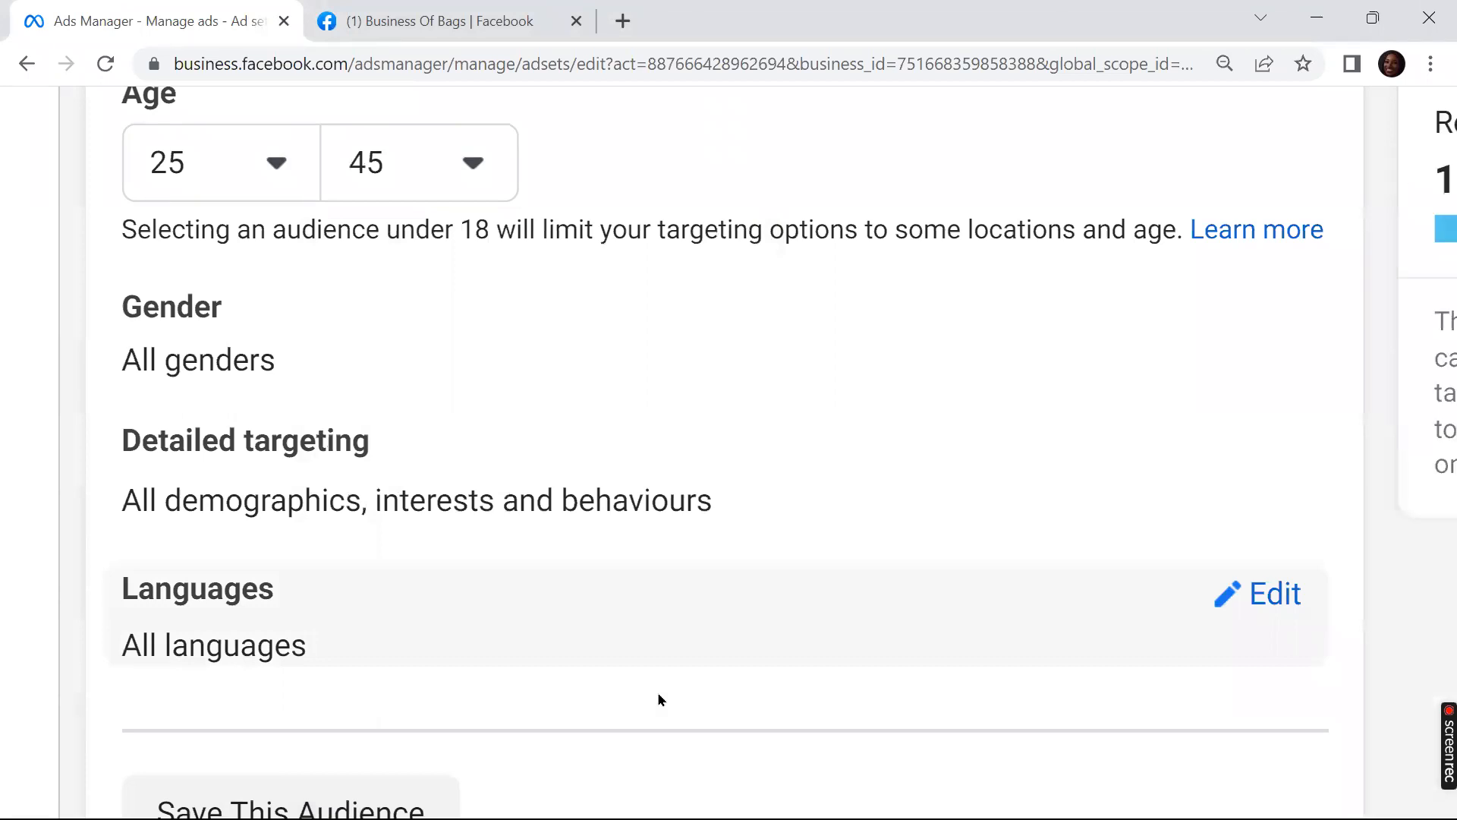
Step: Open the gender setting for editing and restrict the audience to Men
left_click(959, 301)
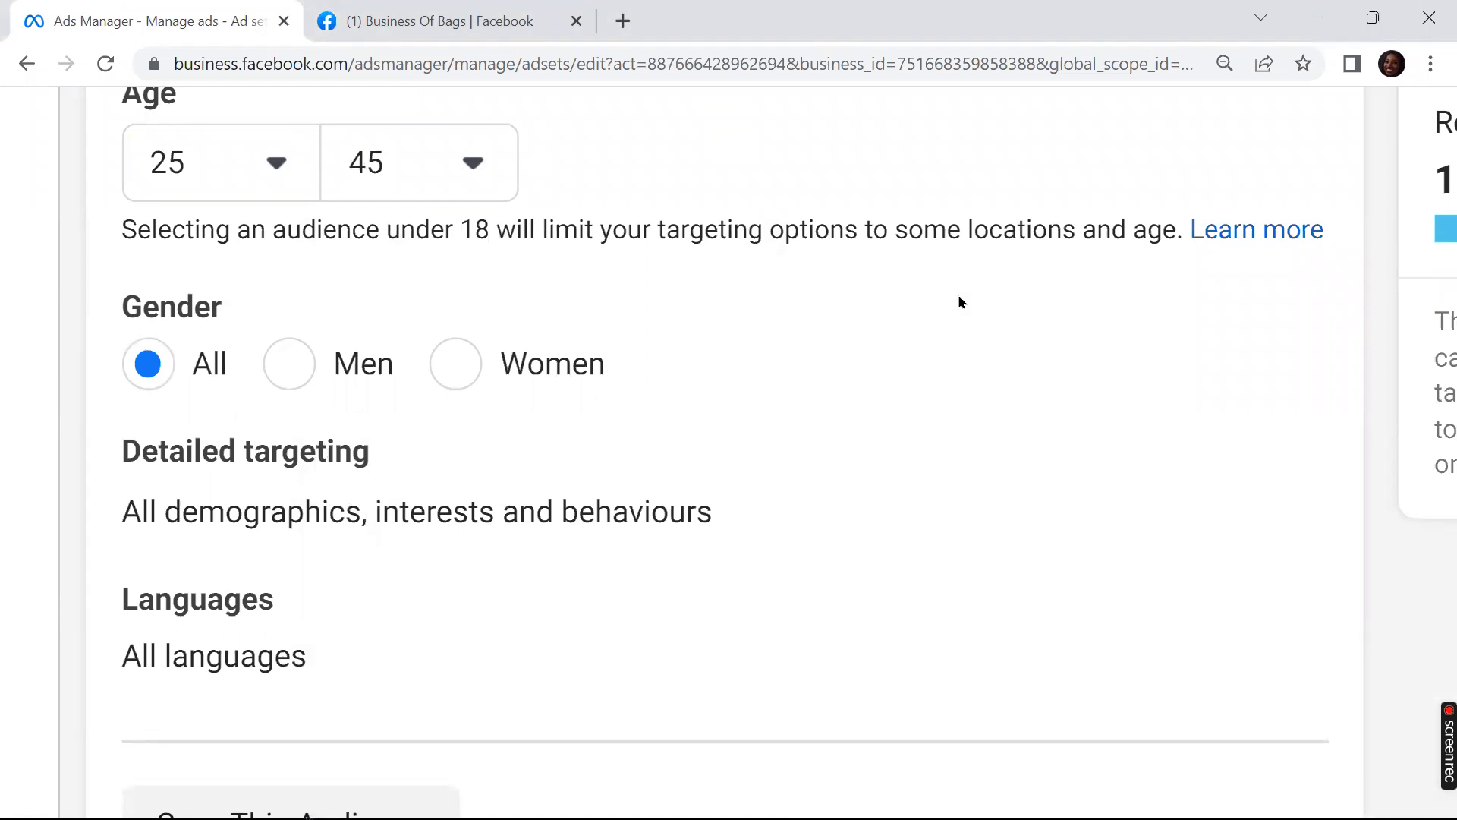
key("Left")
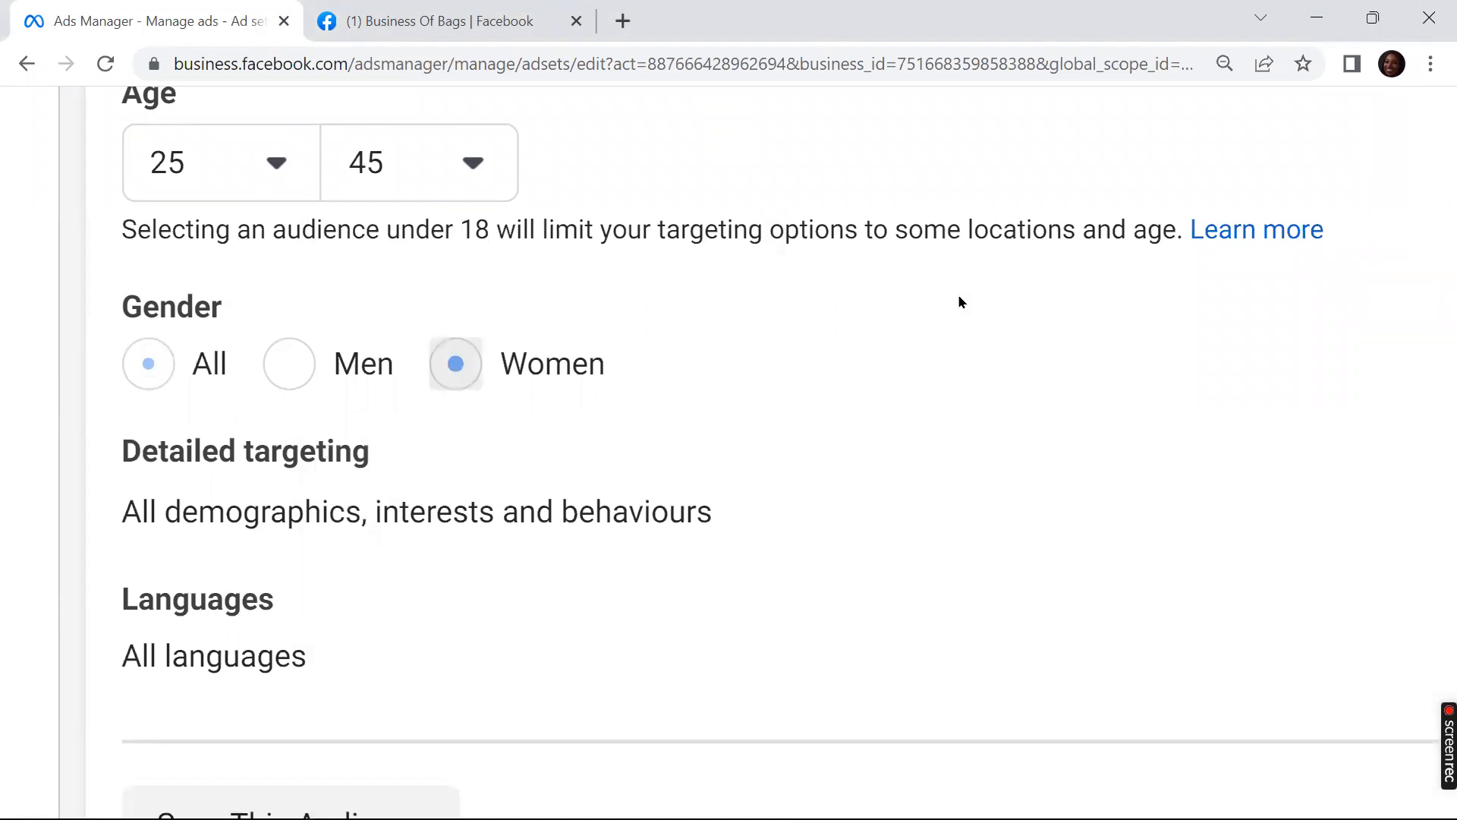
key("Left")
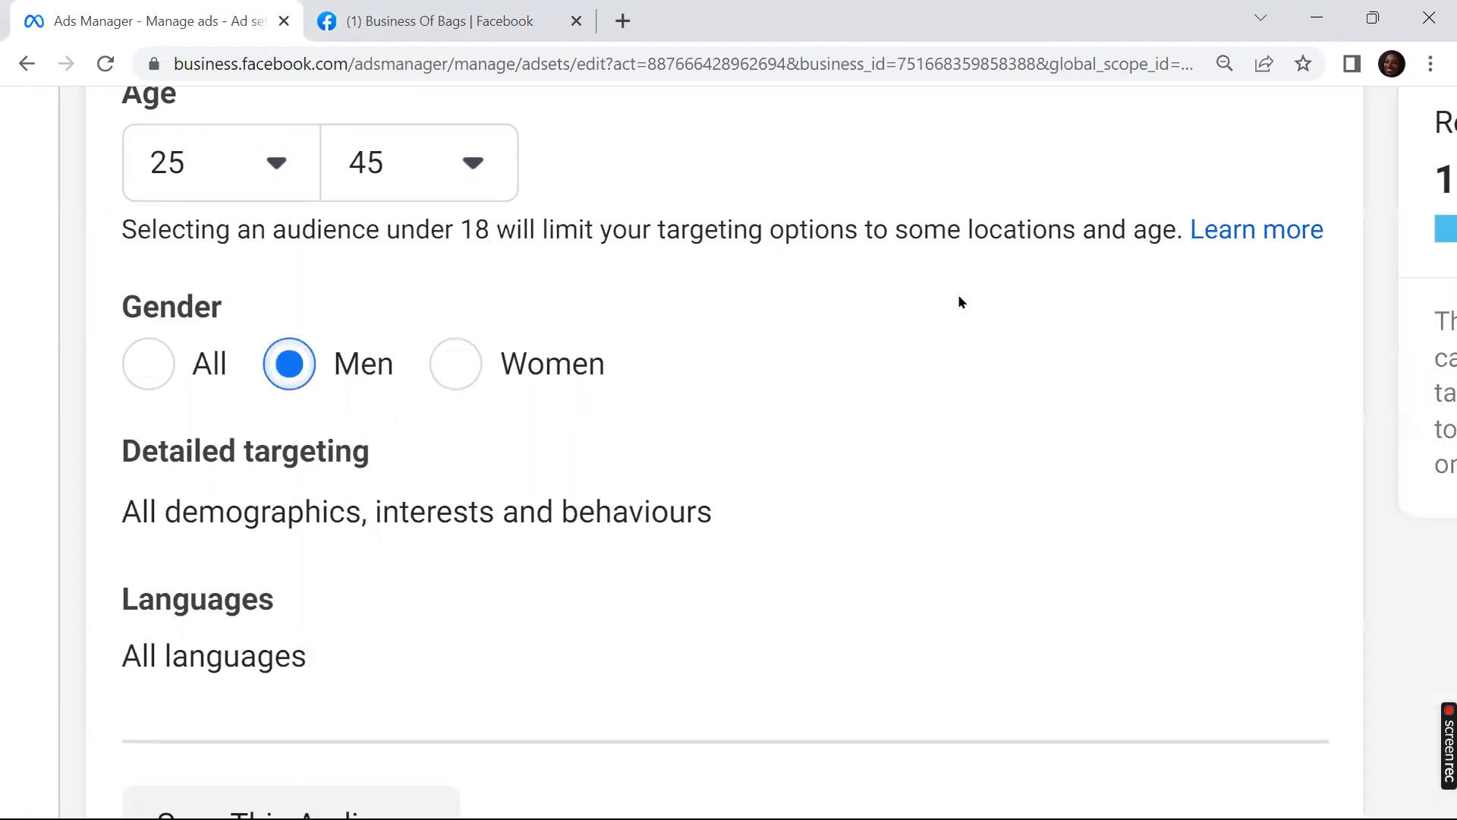
Step: Open detailed targeting for editing and search the demographics, interests and behaviours for "fashion desing"
scroll(957, 294, "down", 5)
scroll(957, 294, "down", 1)
scroll(958, 293, "up", 2)
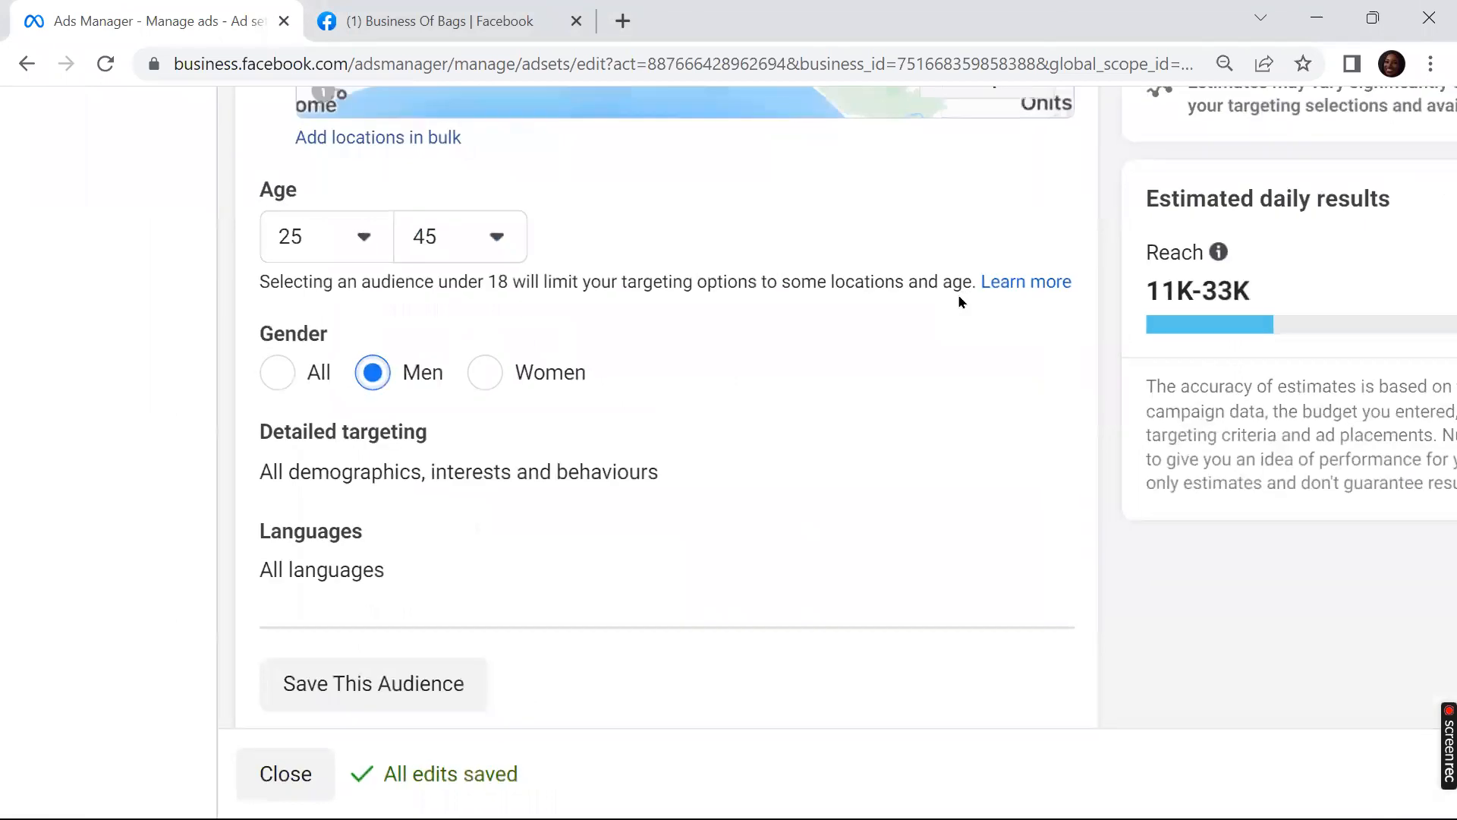
scroll(958, 301, "down", 3)
scroll(958, 301, "up", 3)
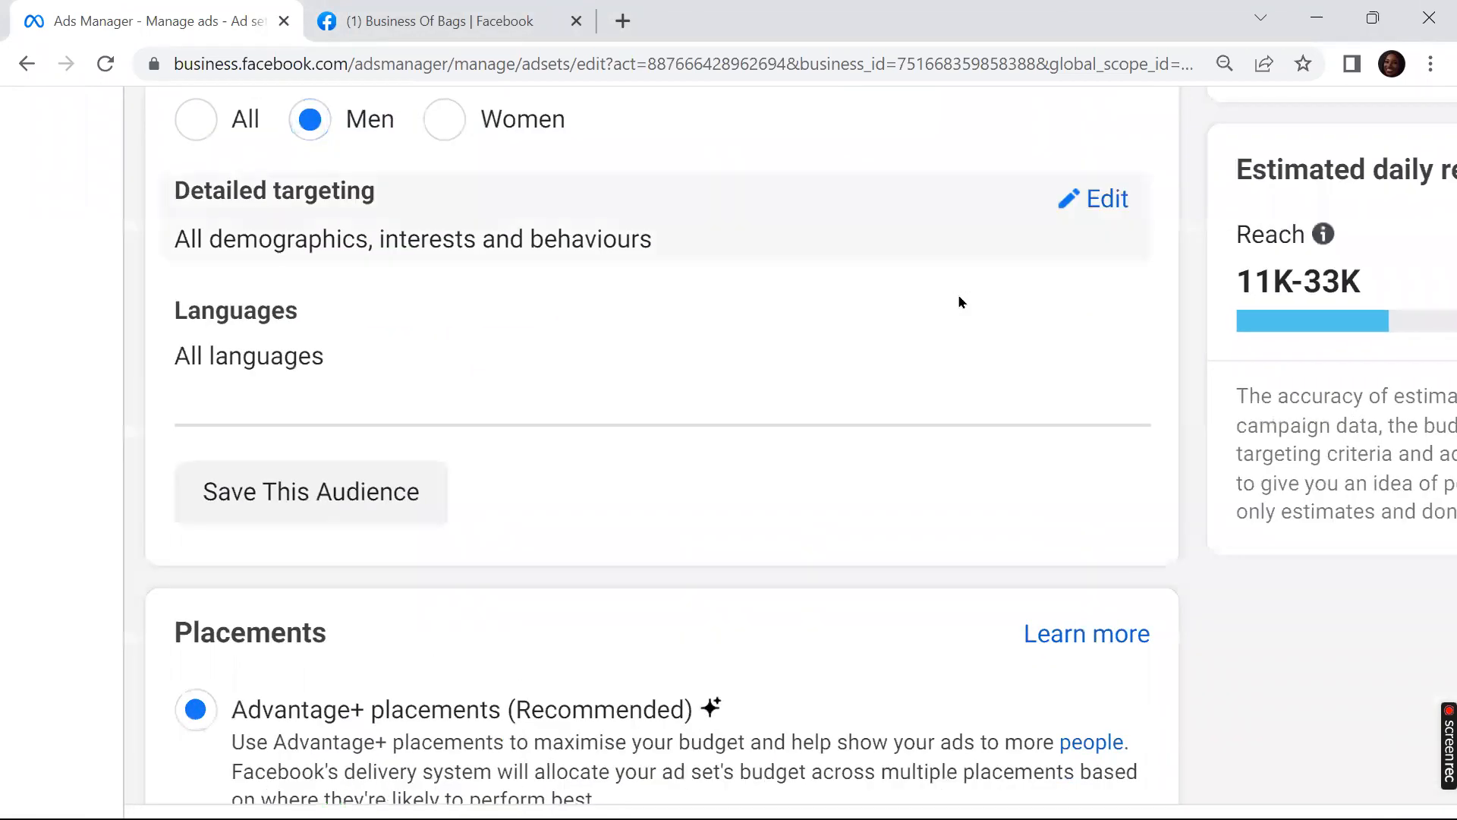
left_click(958, 296)
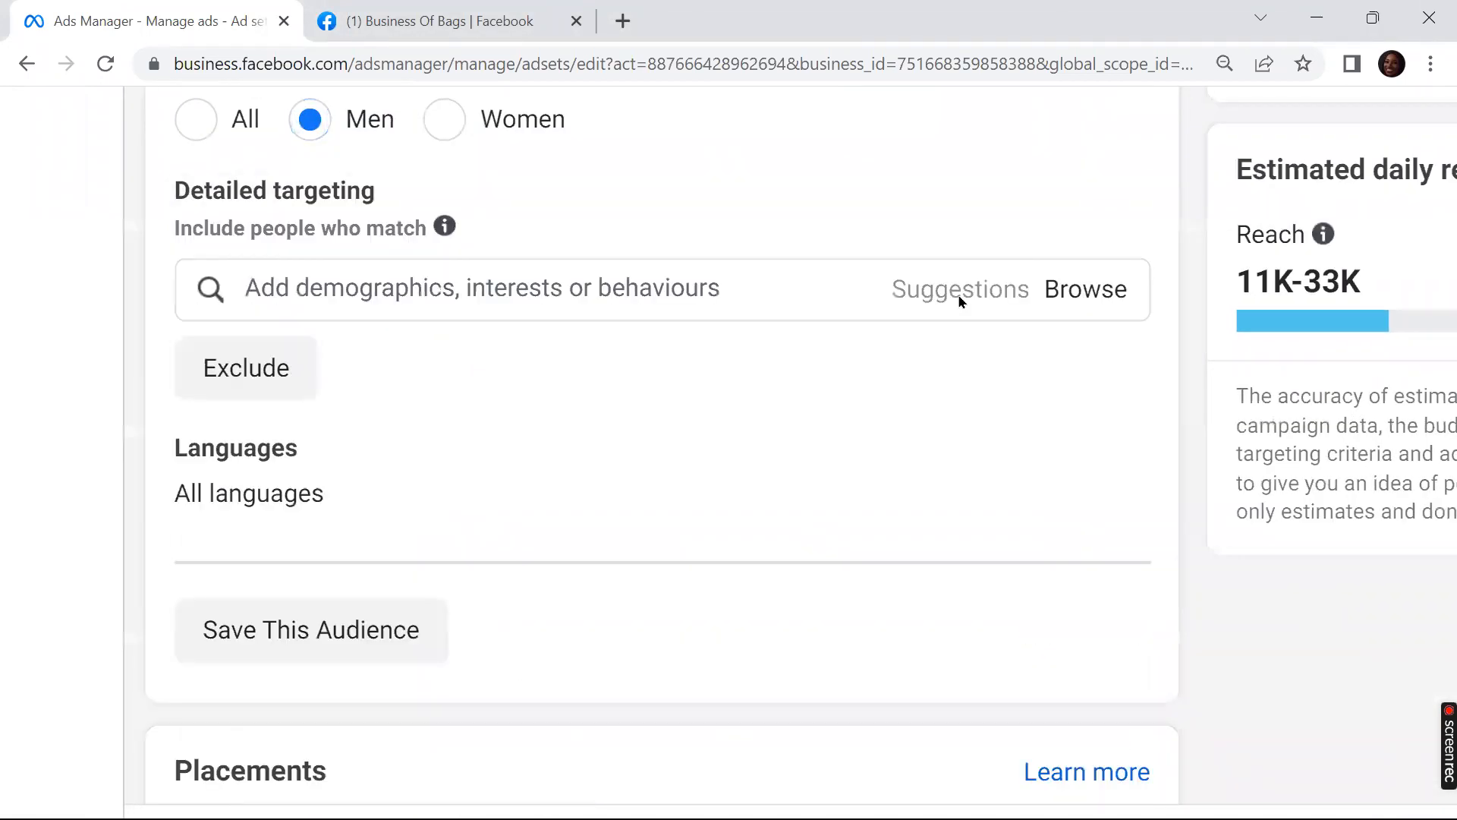
left_click(959, 300)
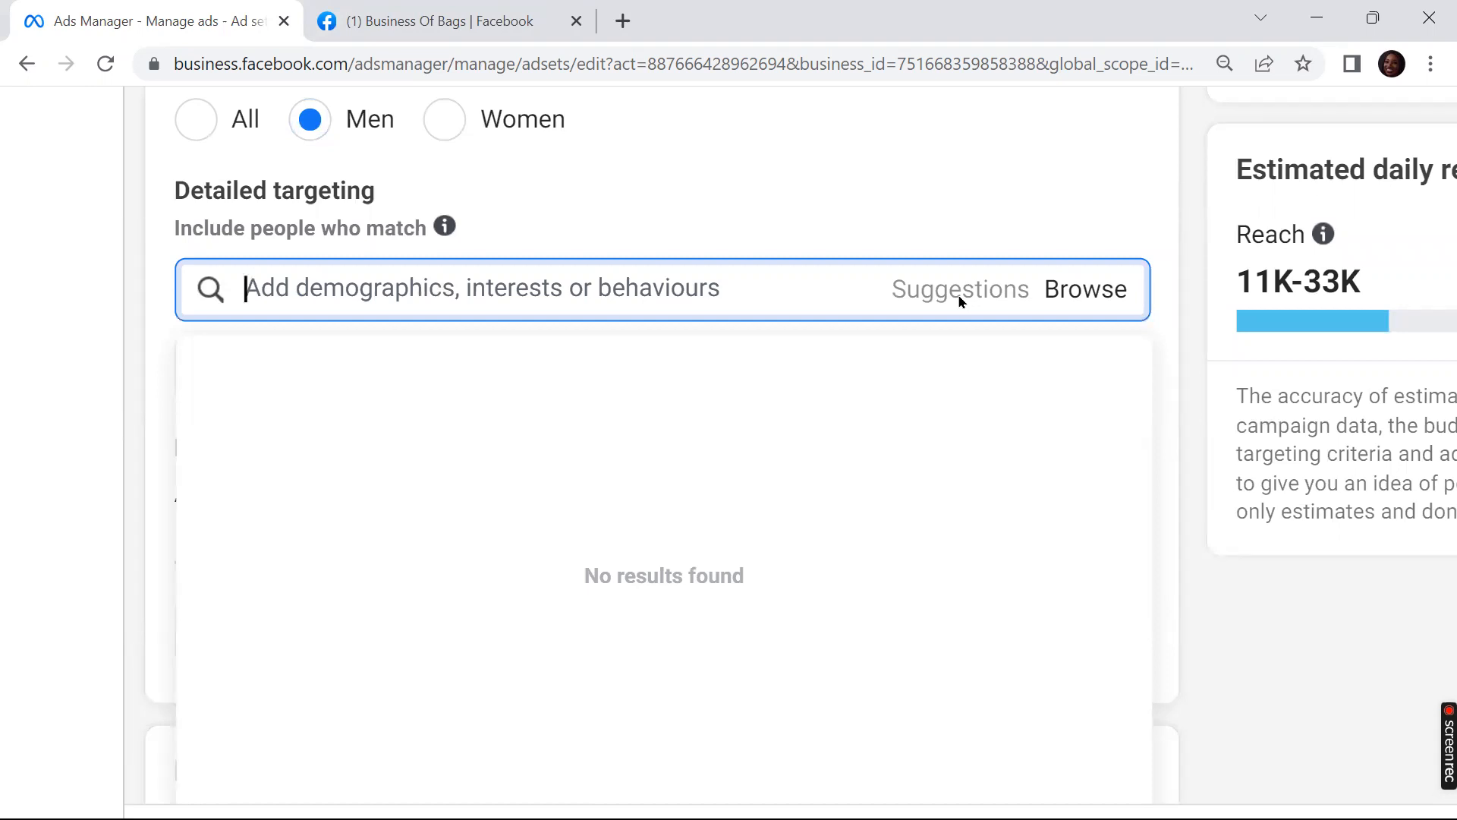
type("fas")
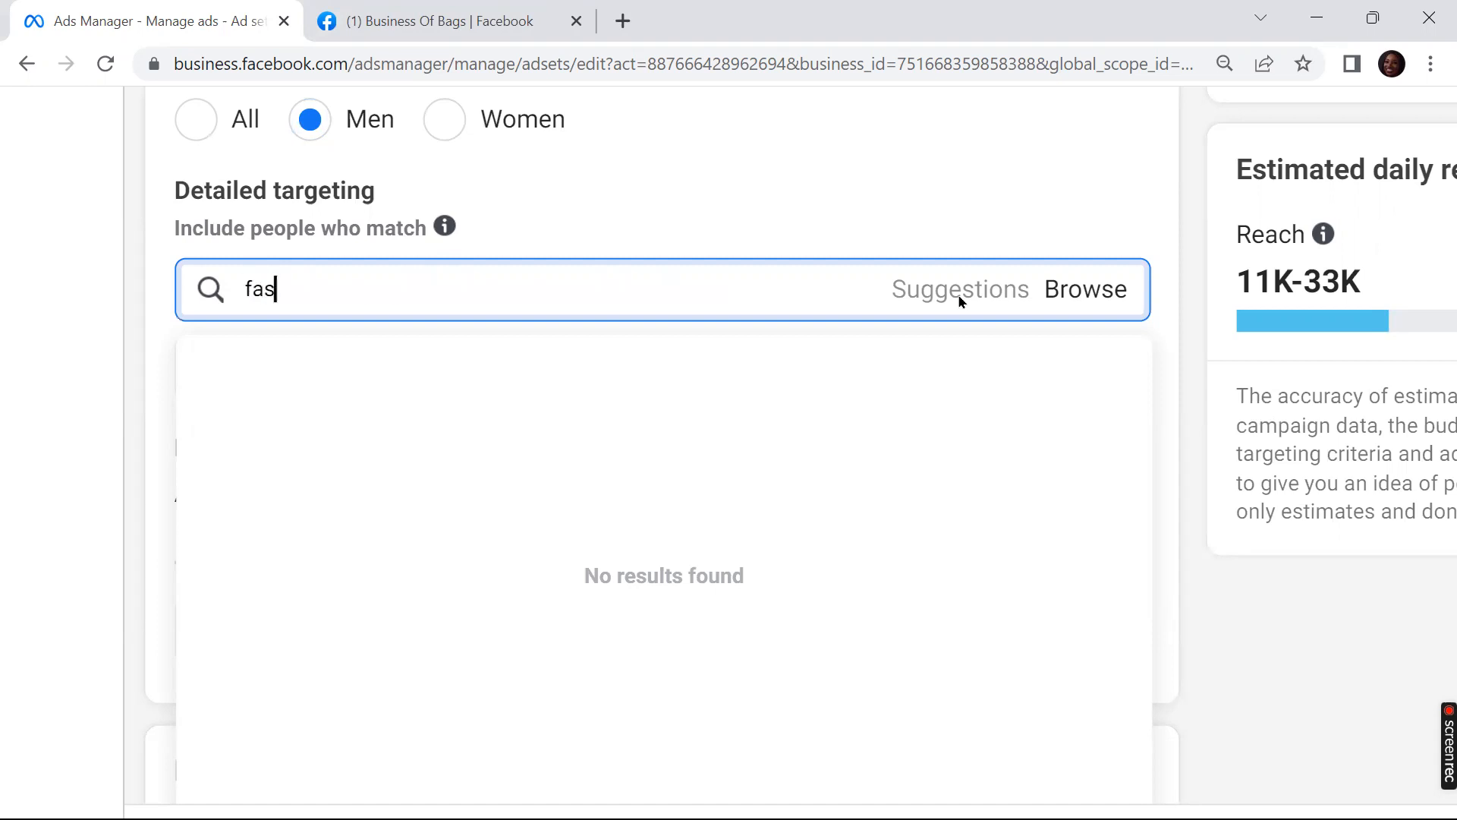
type("hion desih")
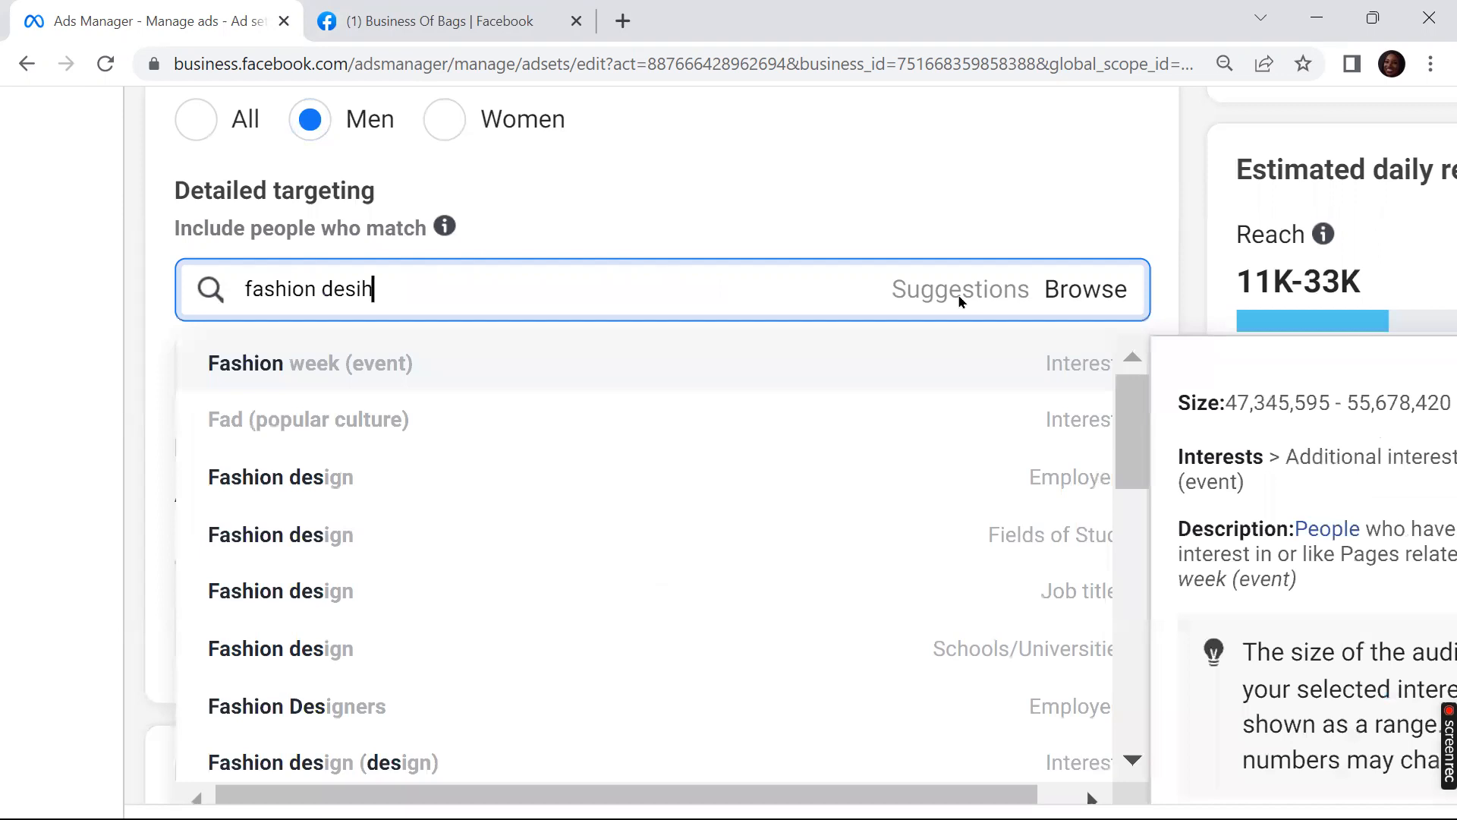
key("BackSpace")
type("ng")
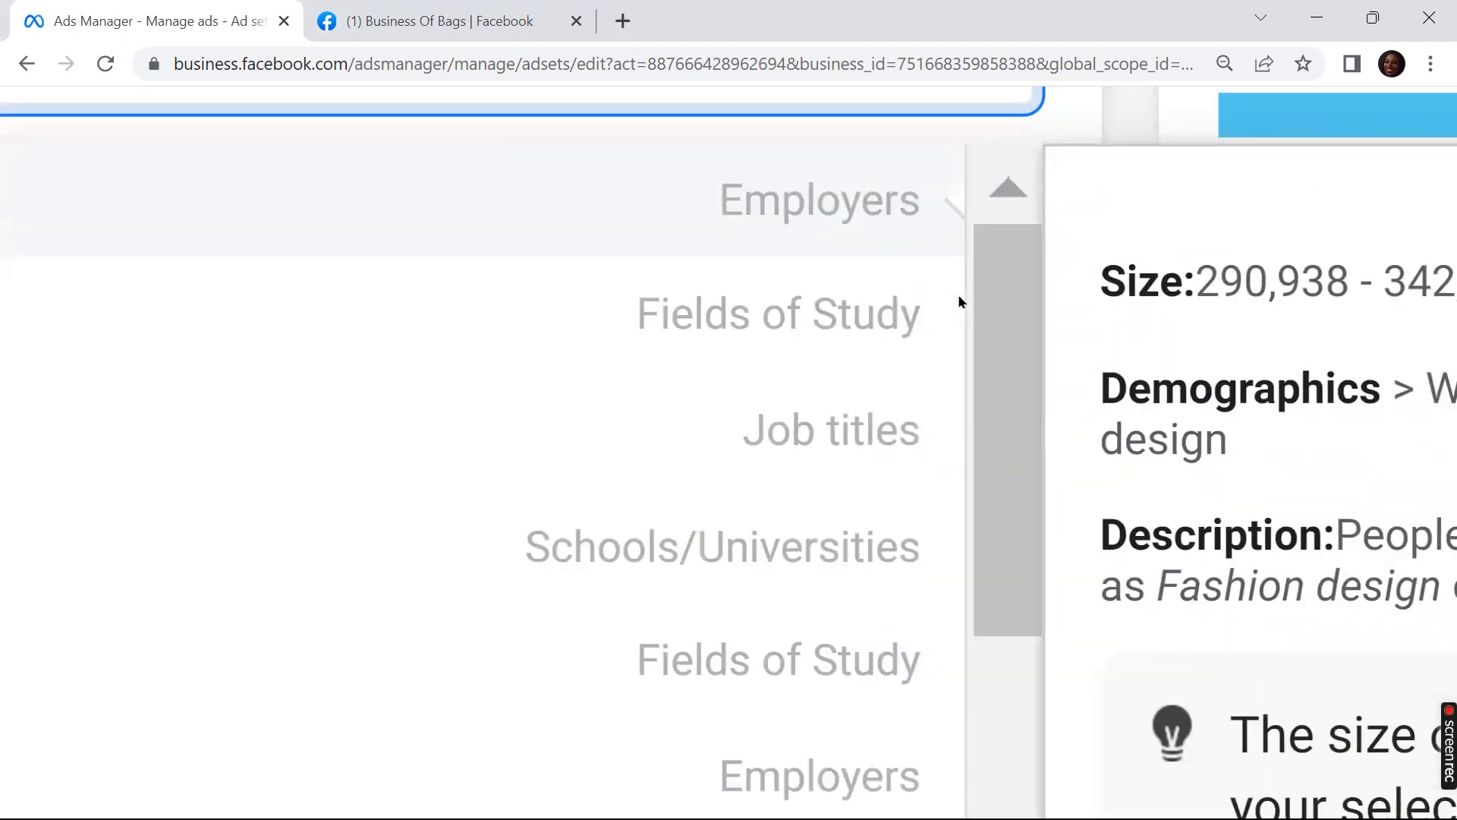
Step: Review the matching targeting suggestions and add the job title Fashion design to the detailed targeting
scroll(960, 301, "down", 3)
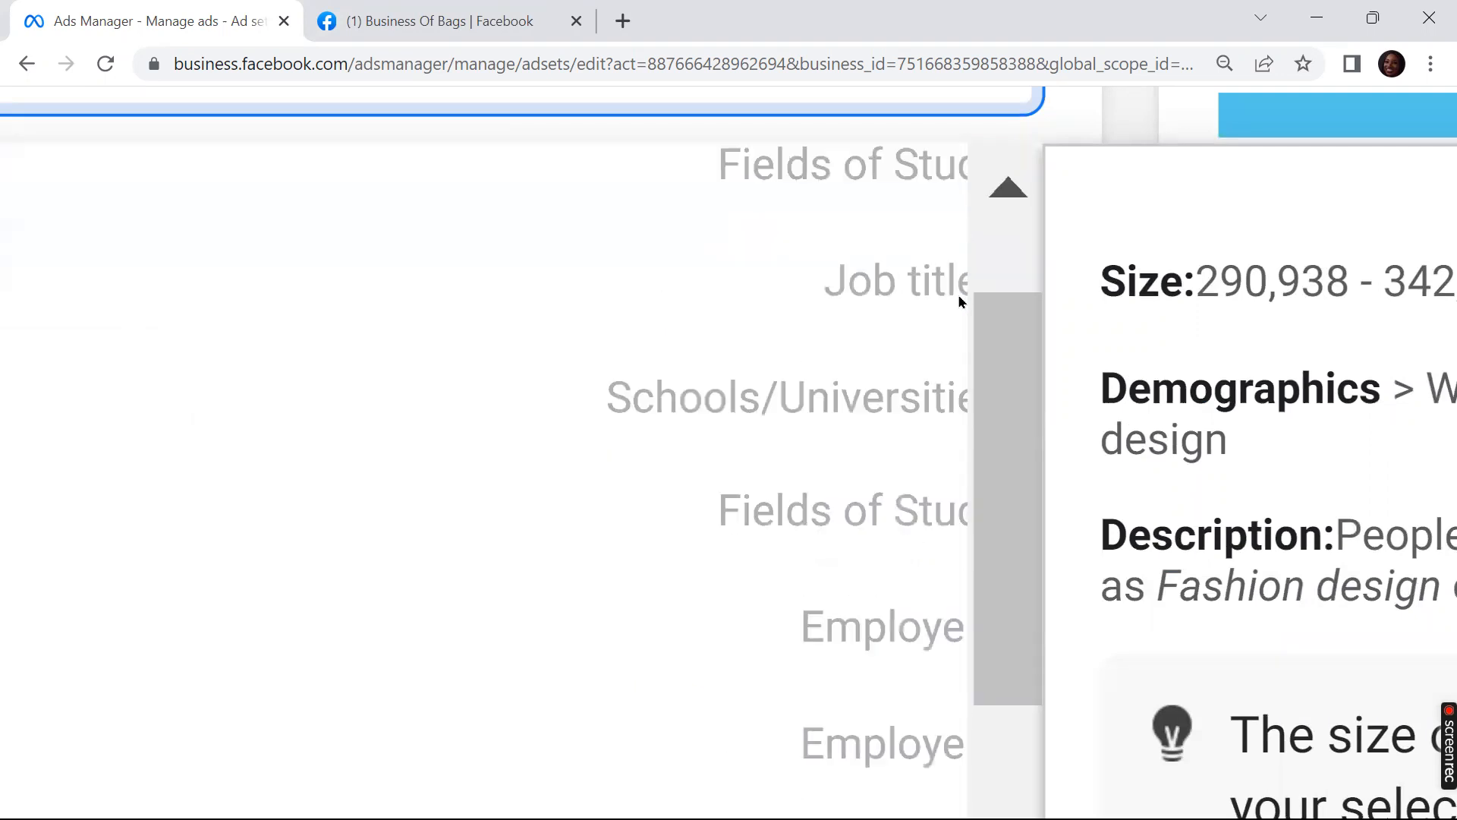
scroll(958, 296, "down", 5)
scroll(959, 296, "left", 3)
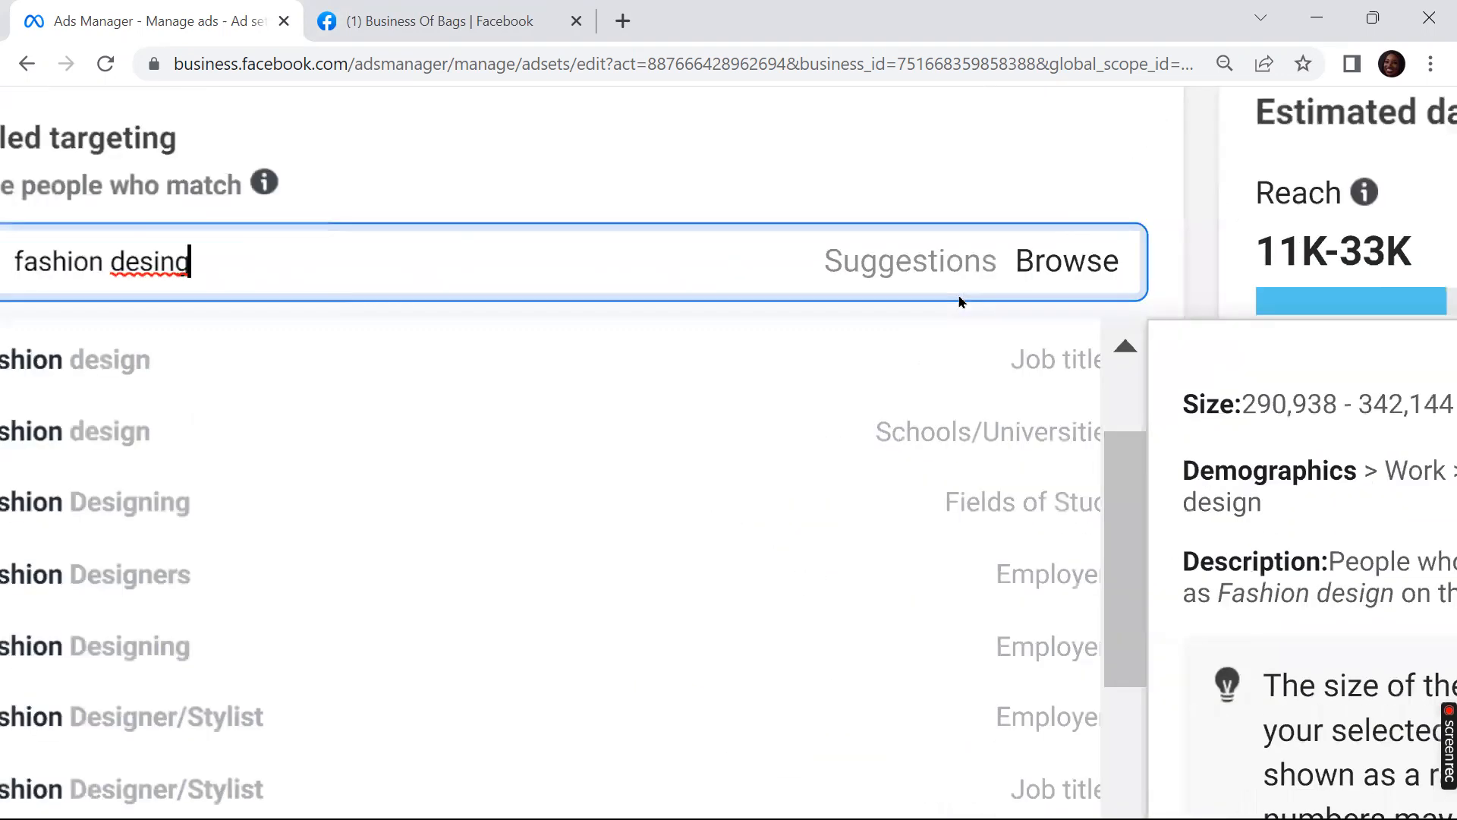
scroll(962, 302, "down", 1)
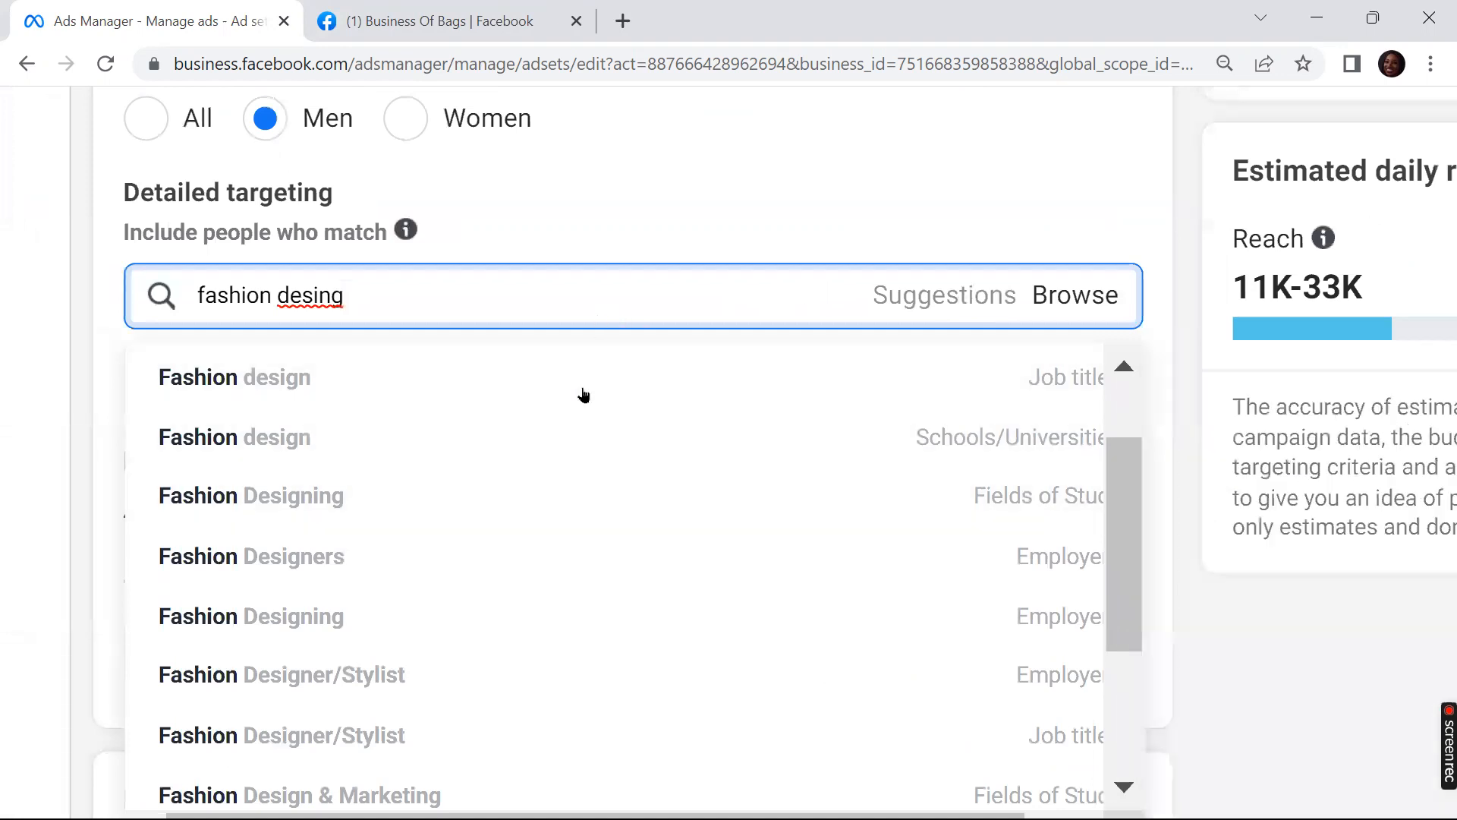
scroll(583, 395, "up", 2)
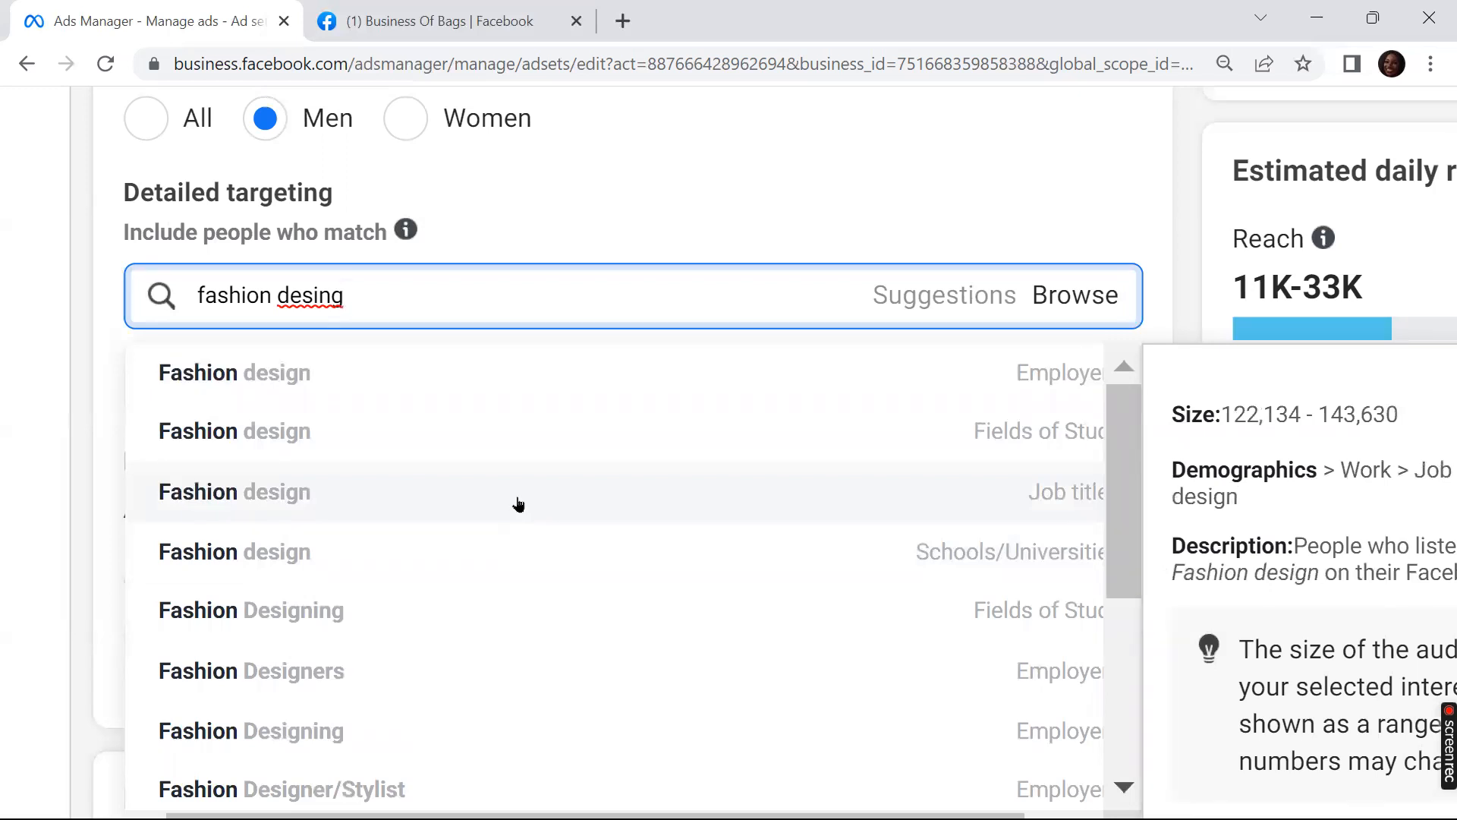
scroll(518, 504, "down", 5)
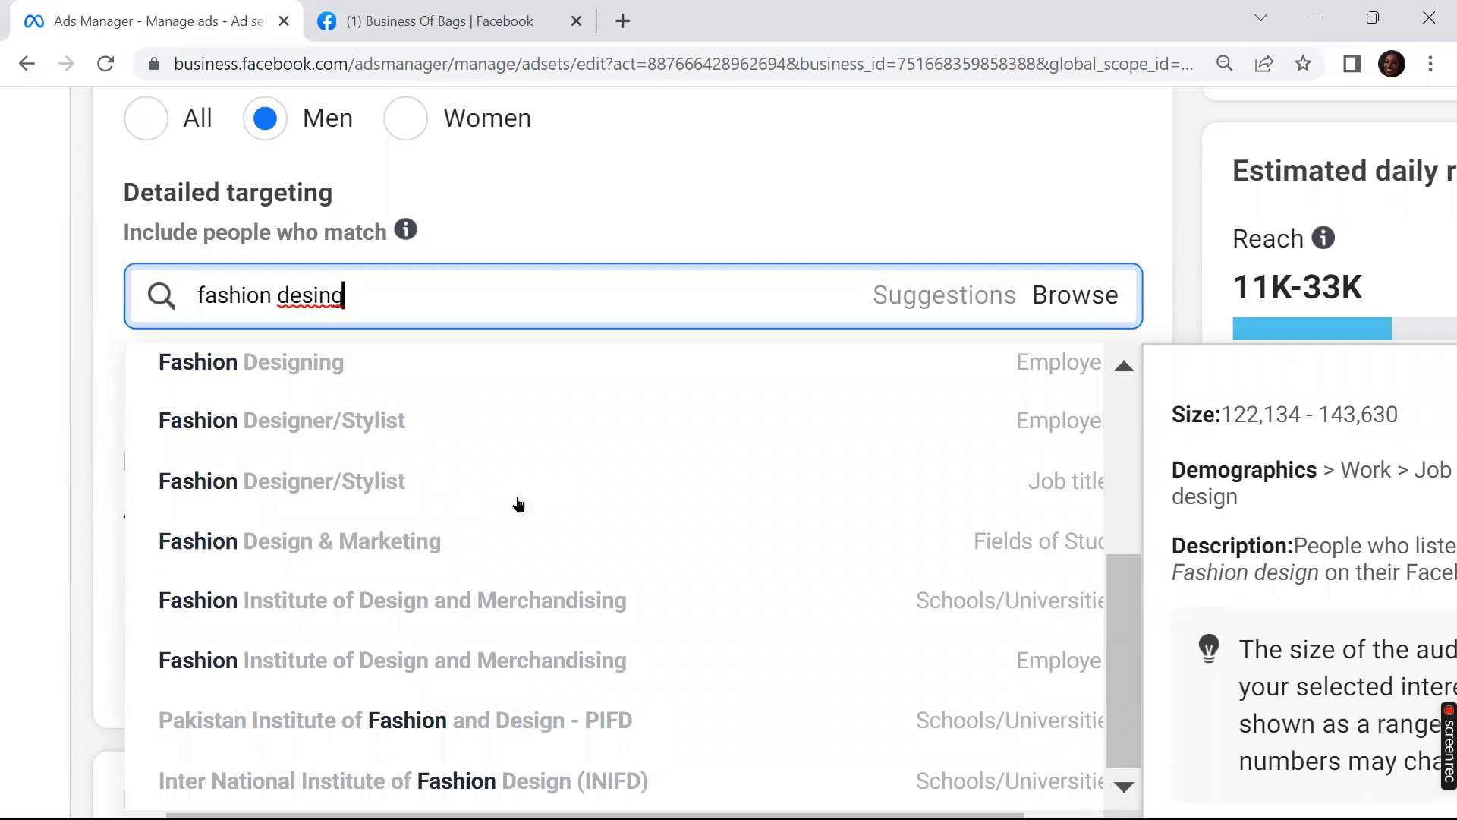
scroll(518, 504, "up", 5)
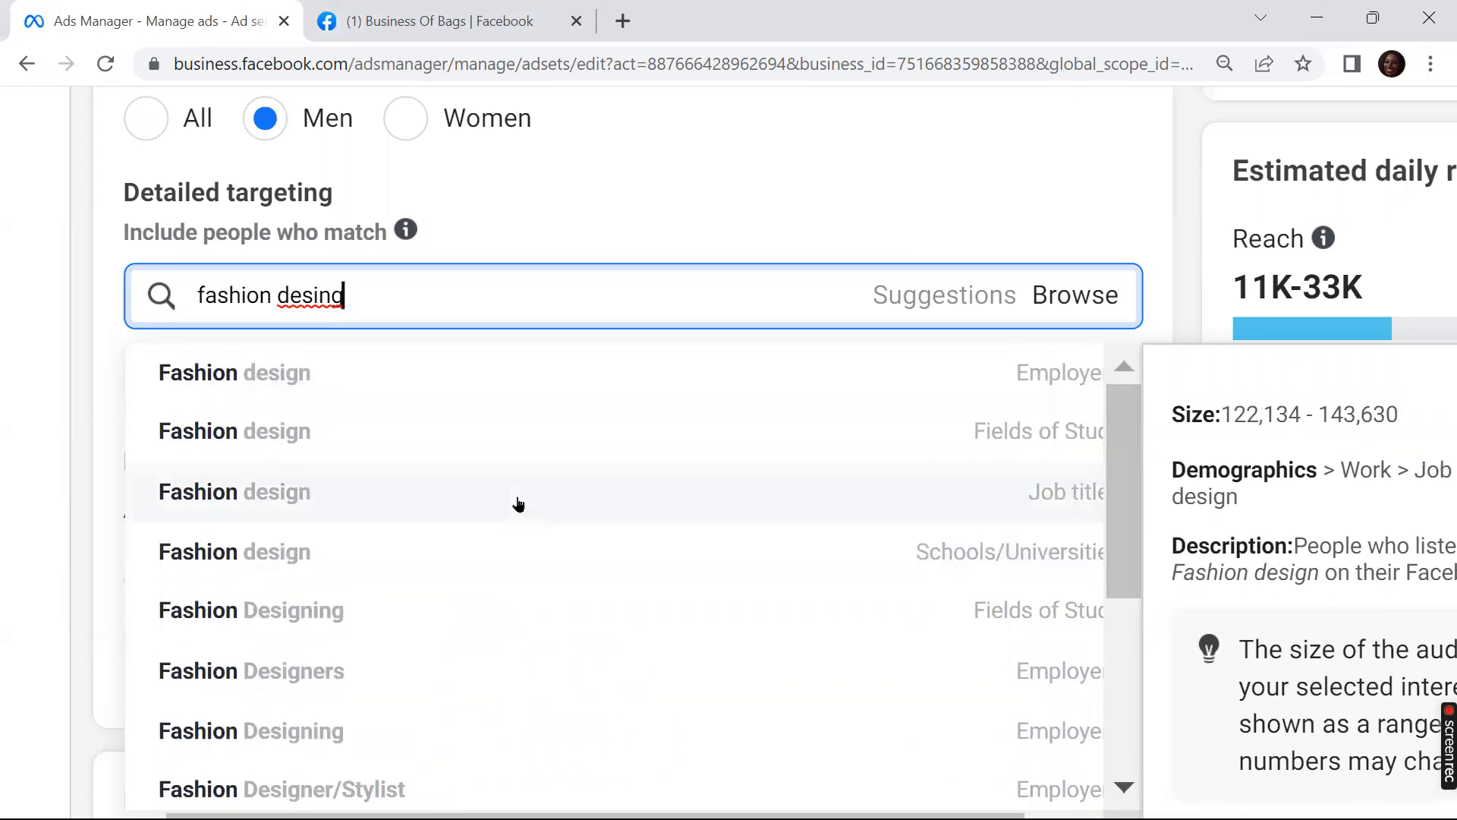
left_click(254, 490)
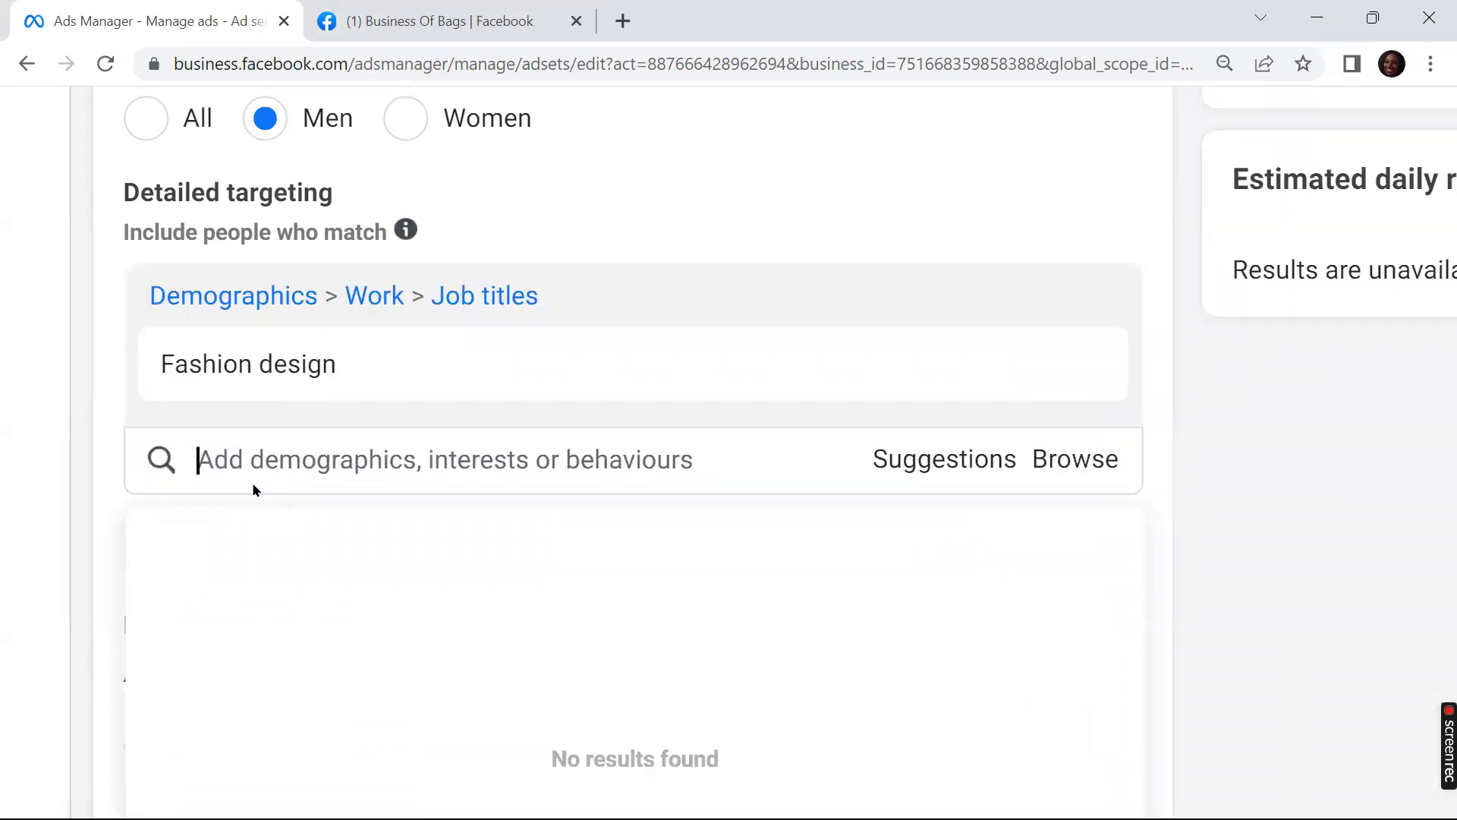
Step: Review the ad set's audience settings, including locations, age range, gender and detailed targeting
scroll(255, 490, "up", 4)
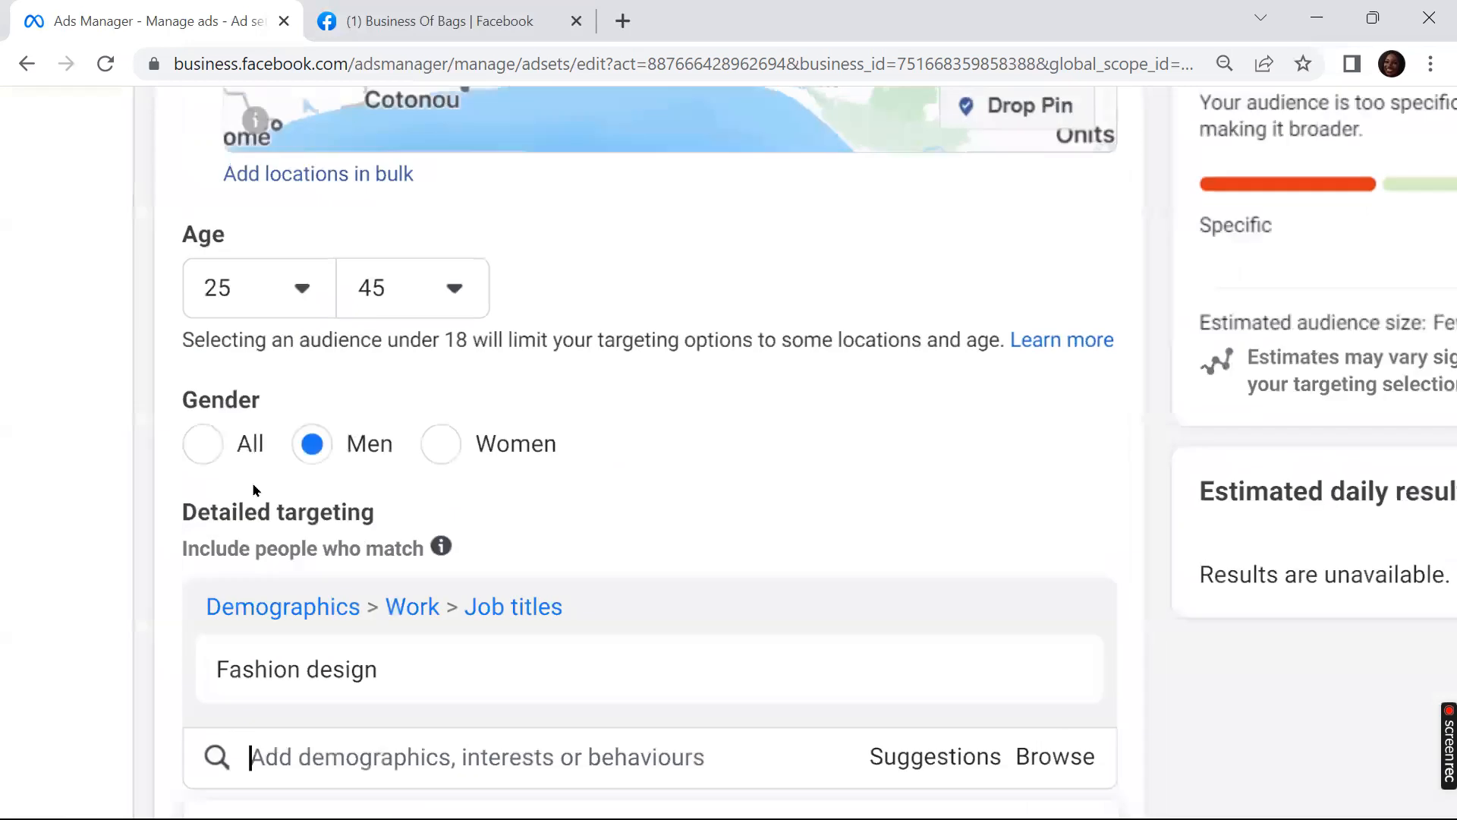
scroll(254, 486, "down", 4)
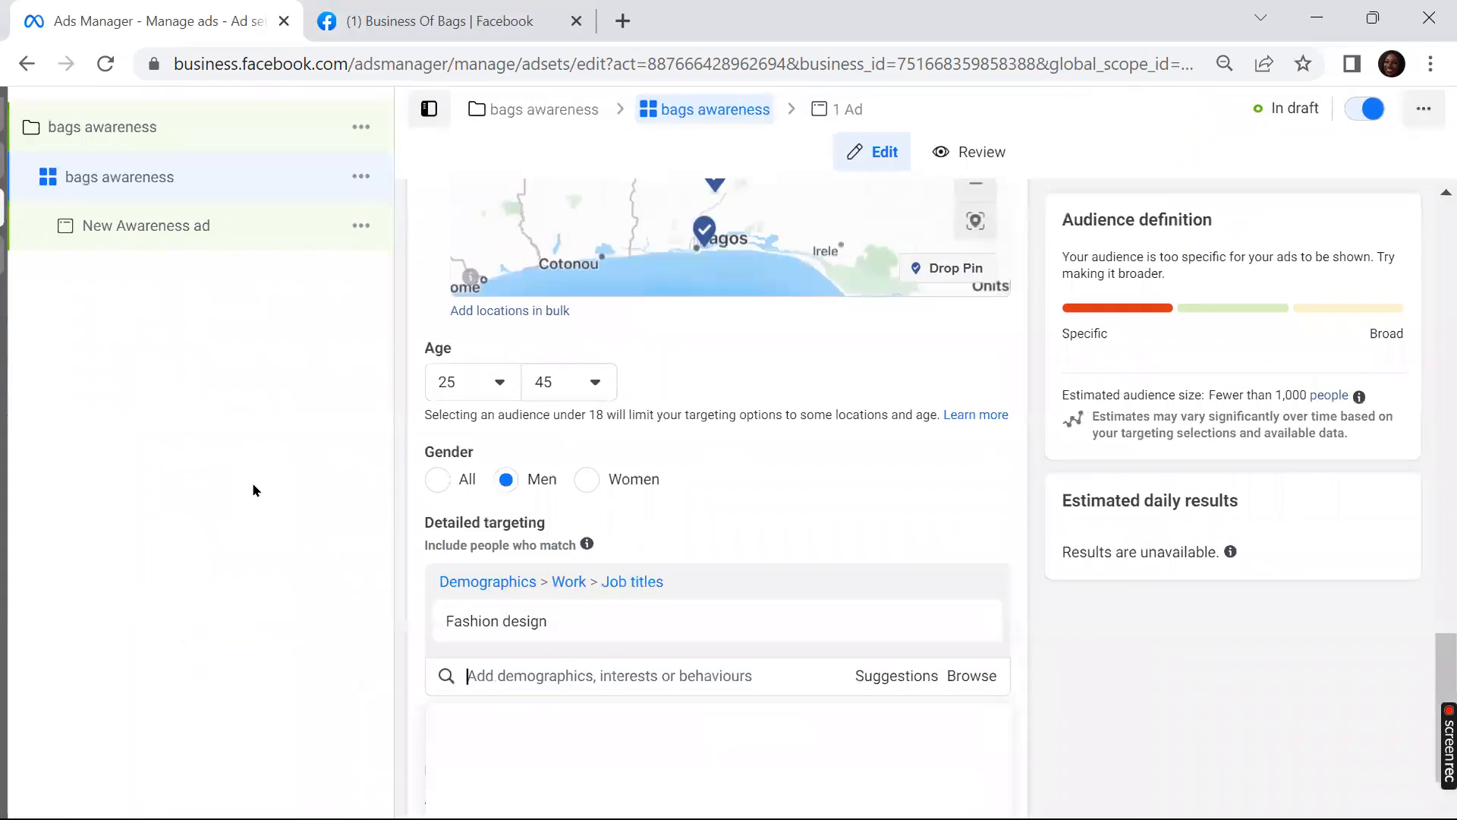
scroll(254, 491, "up", 2)
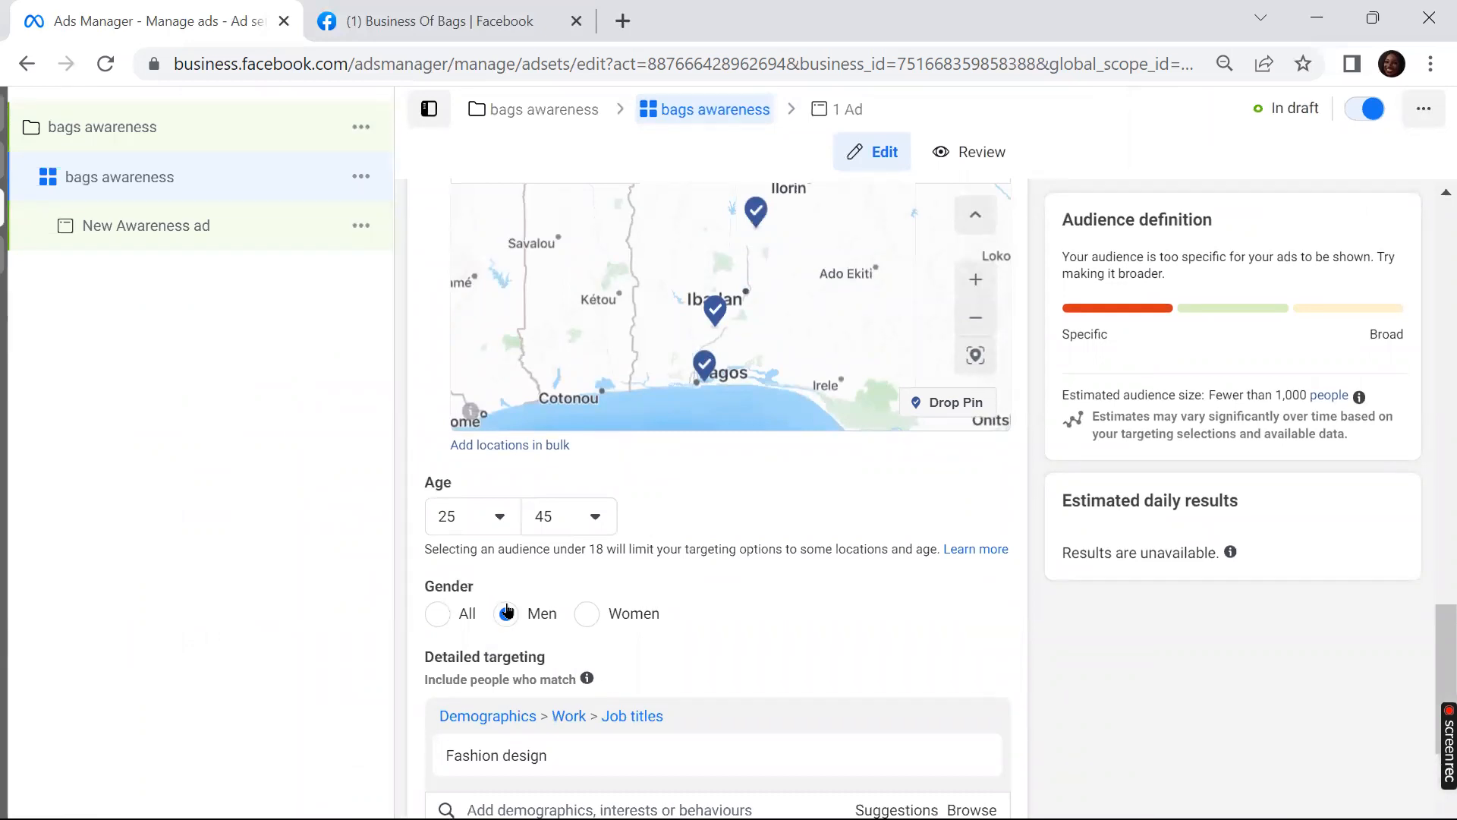
mouse_move(507, 761)
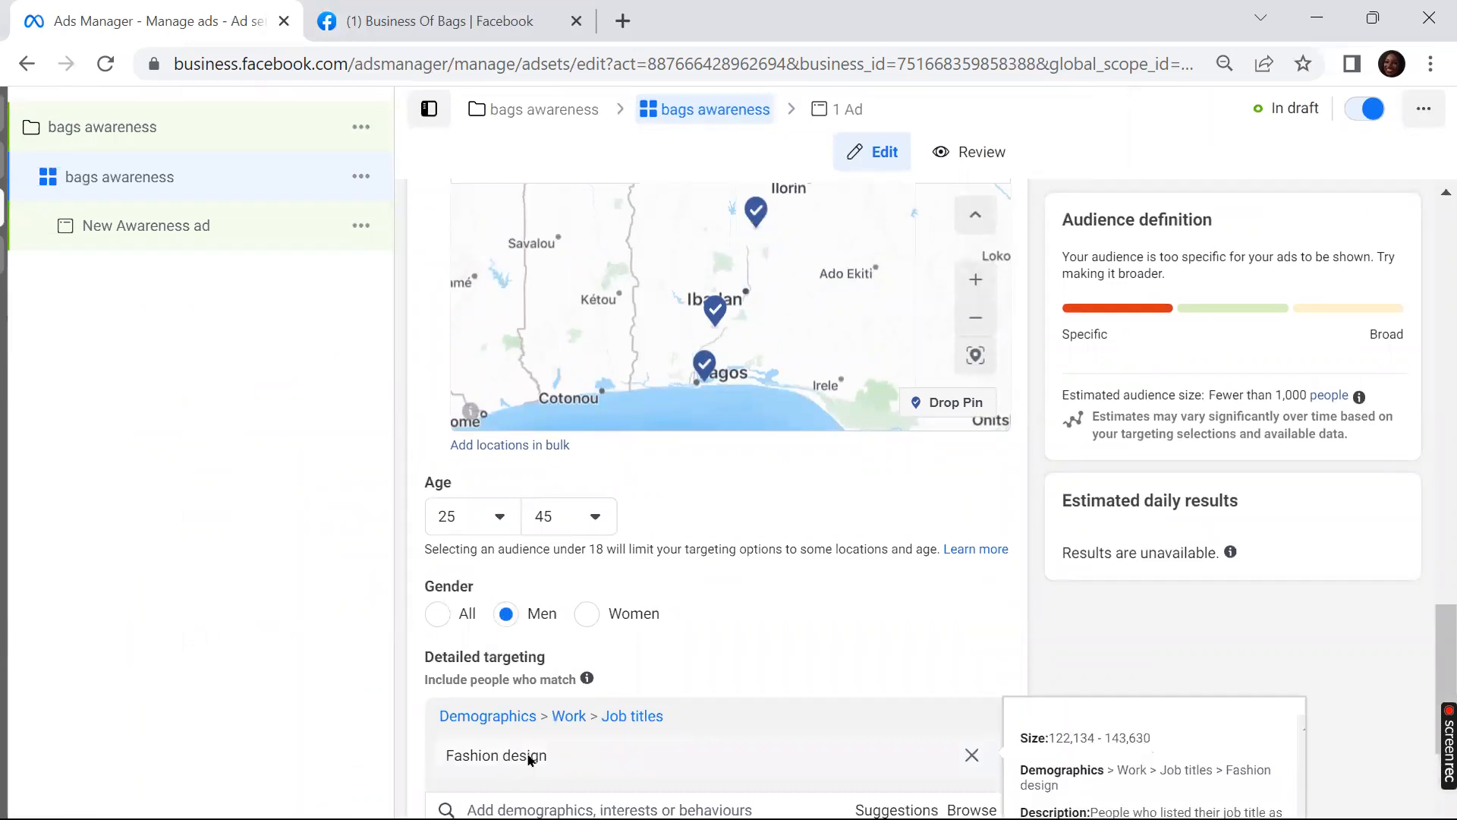
scroll(528, 759, "up", 2)
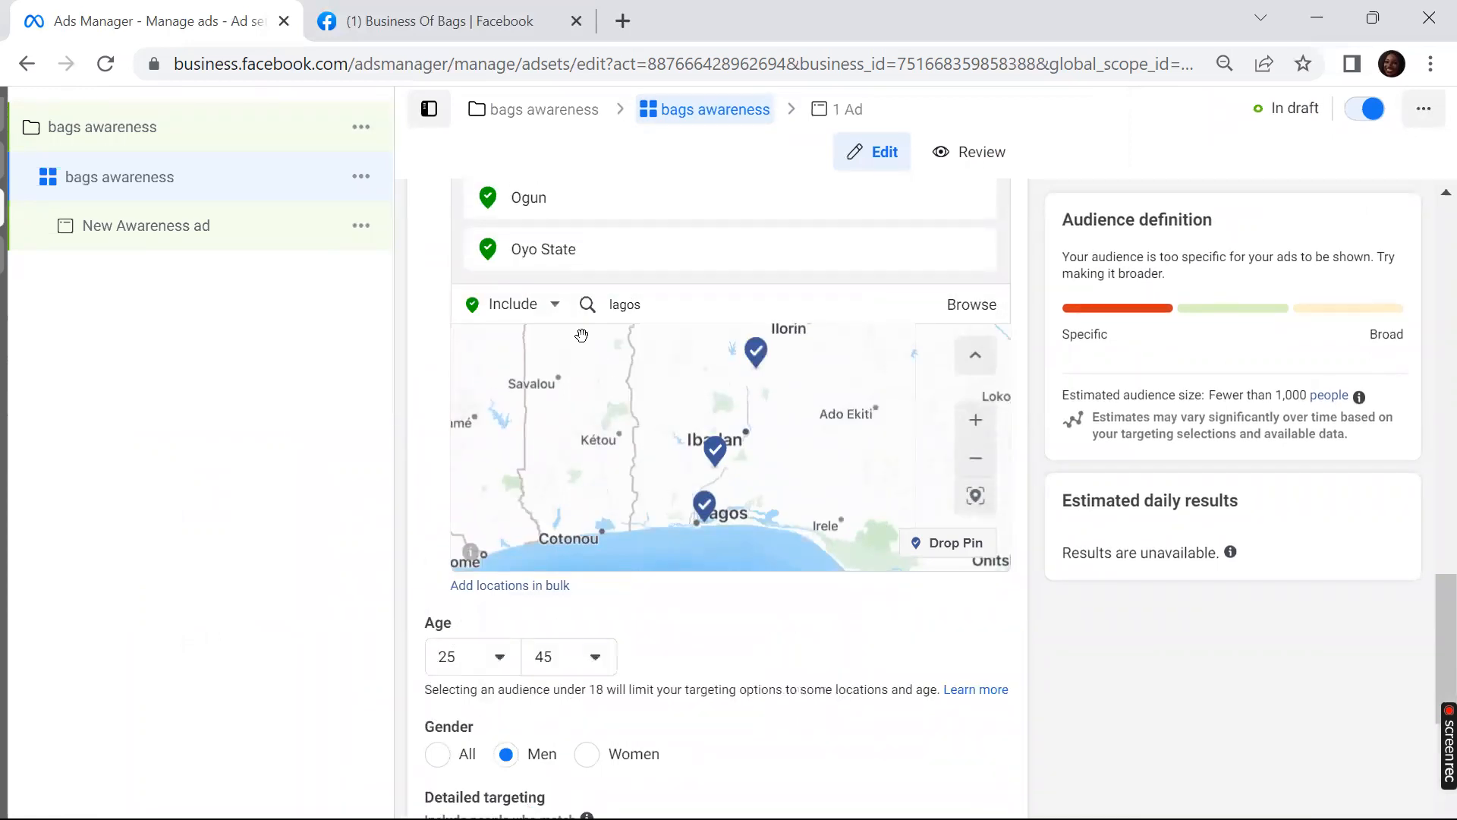
scroll(618, 307, "up", 2)
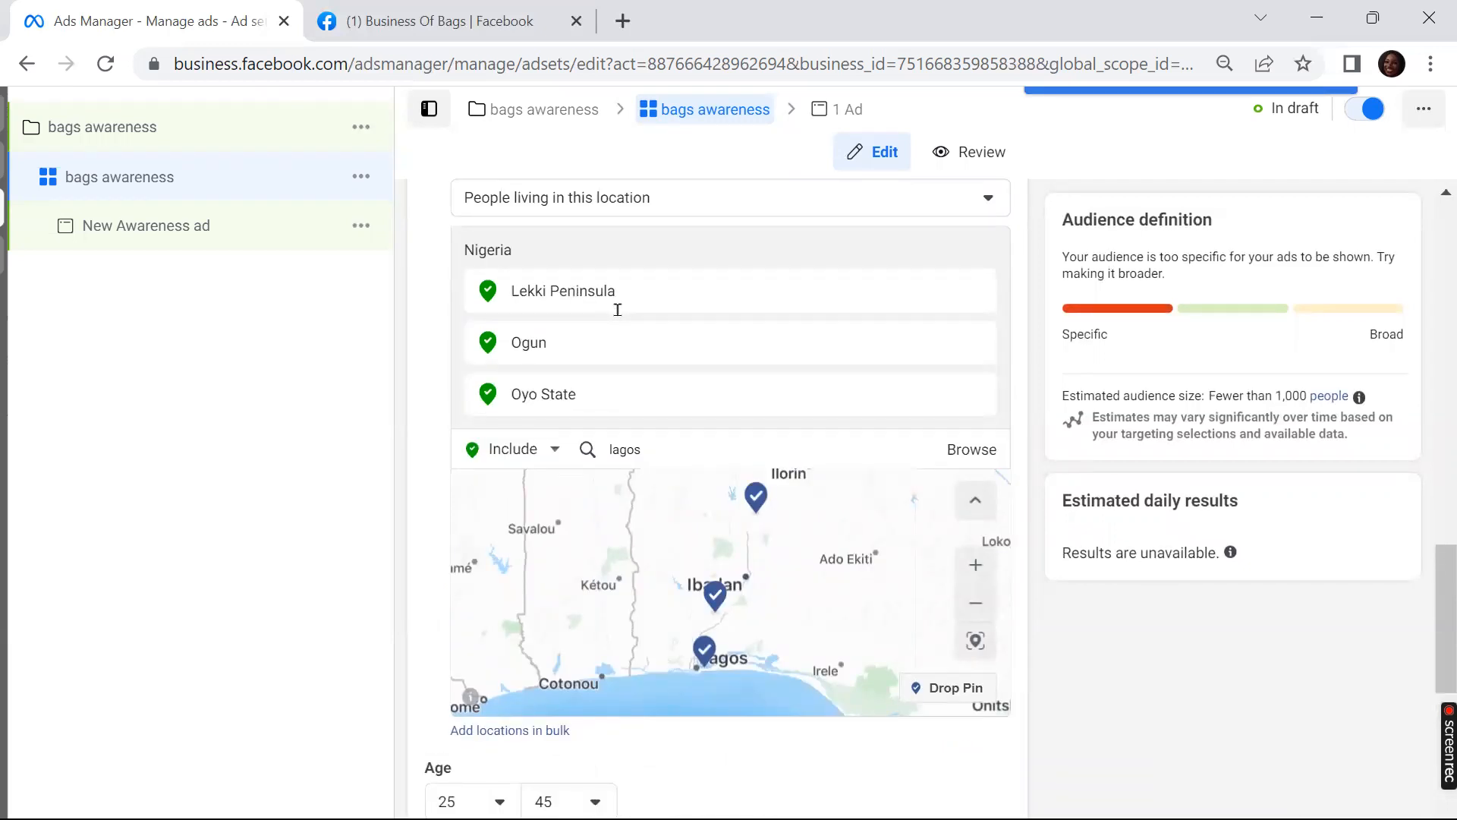
scroll(617, 309, "up", 4)
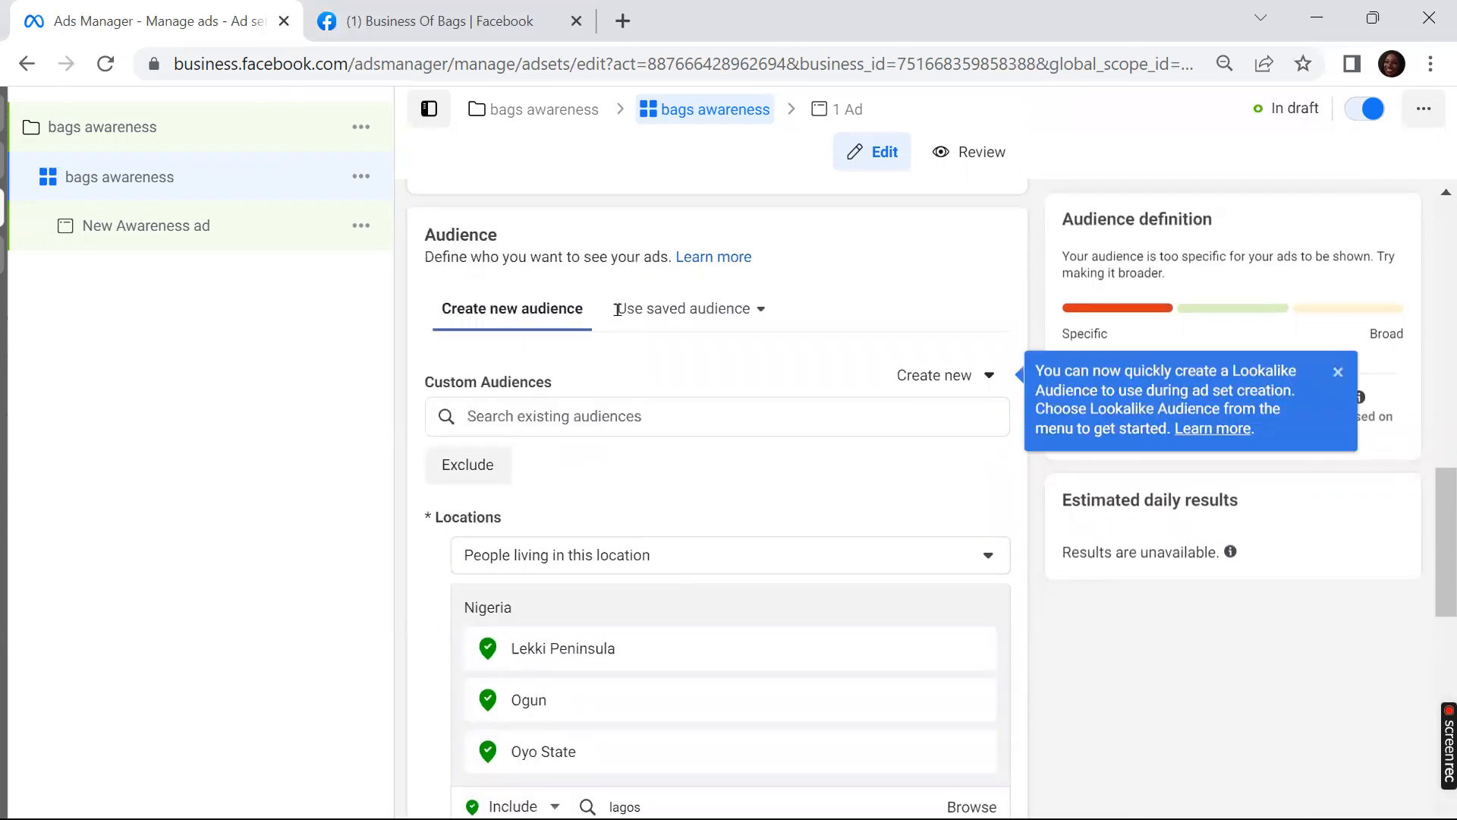
scroll(617, 309, "down", 5)
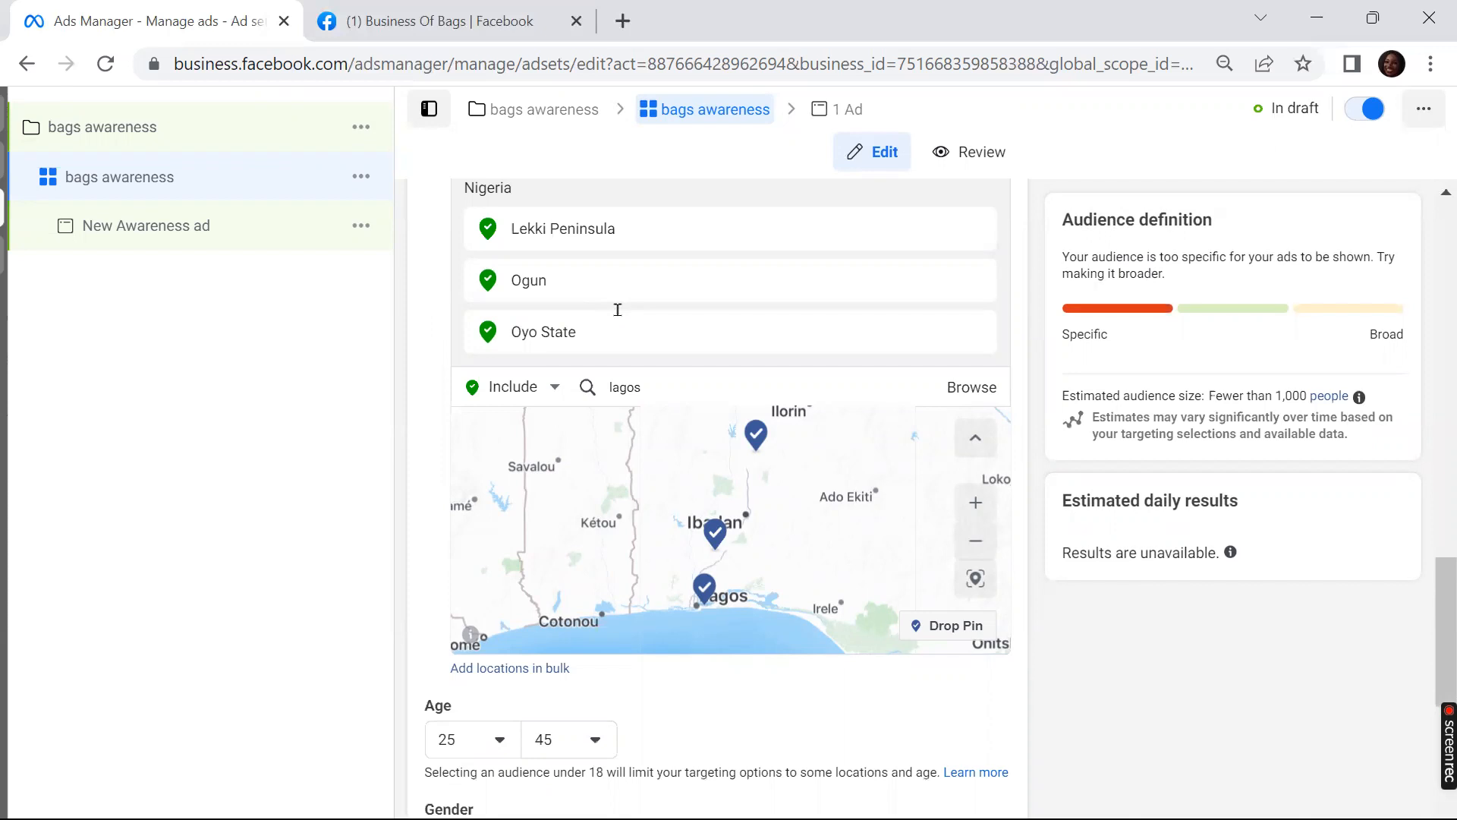
scroll(618, 310, "down", 4)
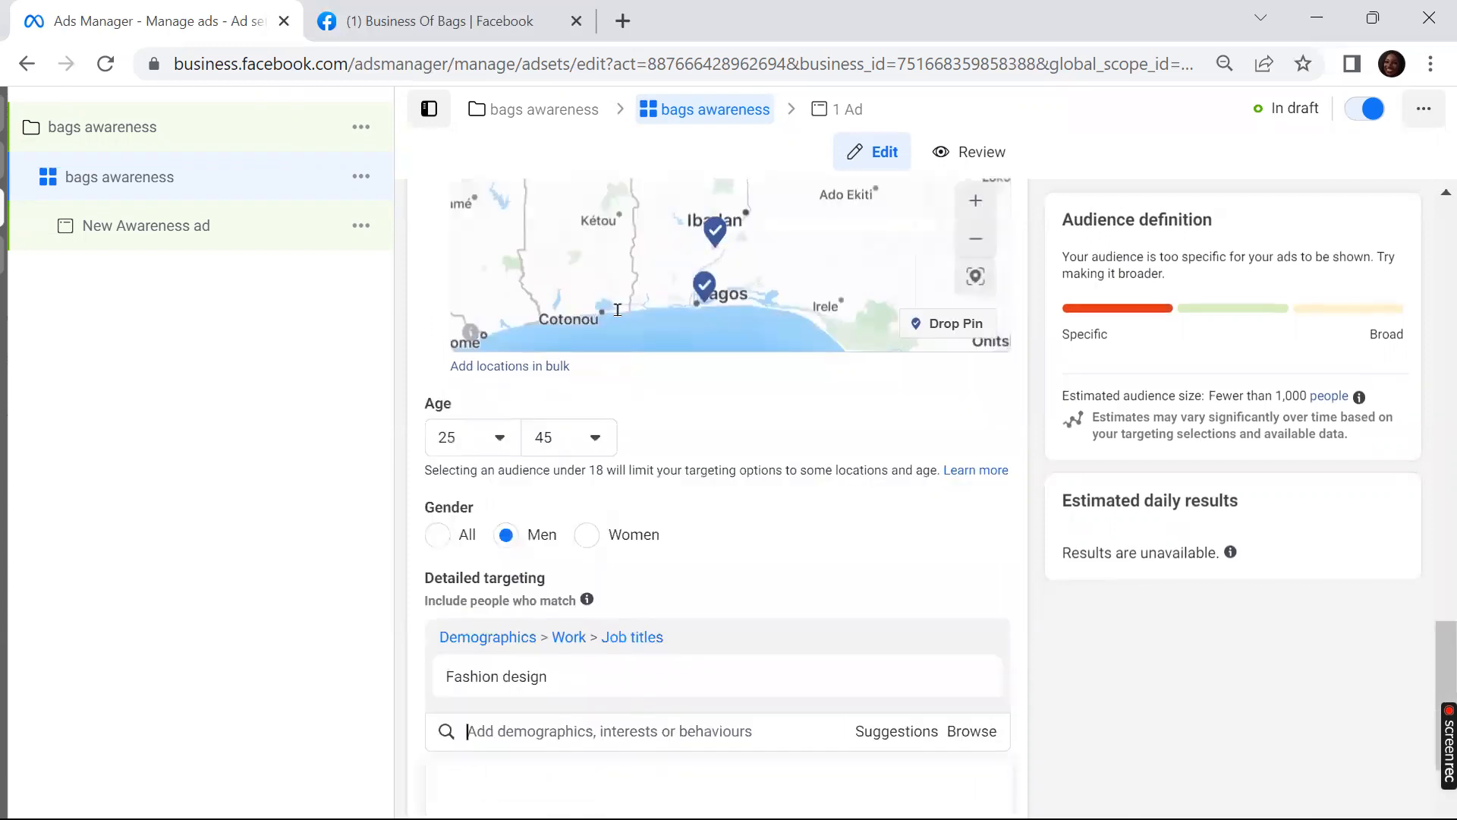
Step: Remove the Fashion design job title from detailed targeting and search the demographics, interests and behaviours for "engage"
scroll(618, 309, "down", 3)
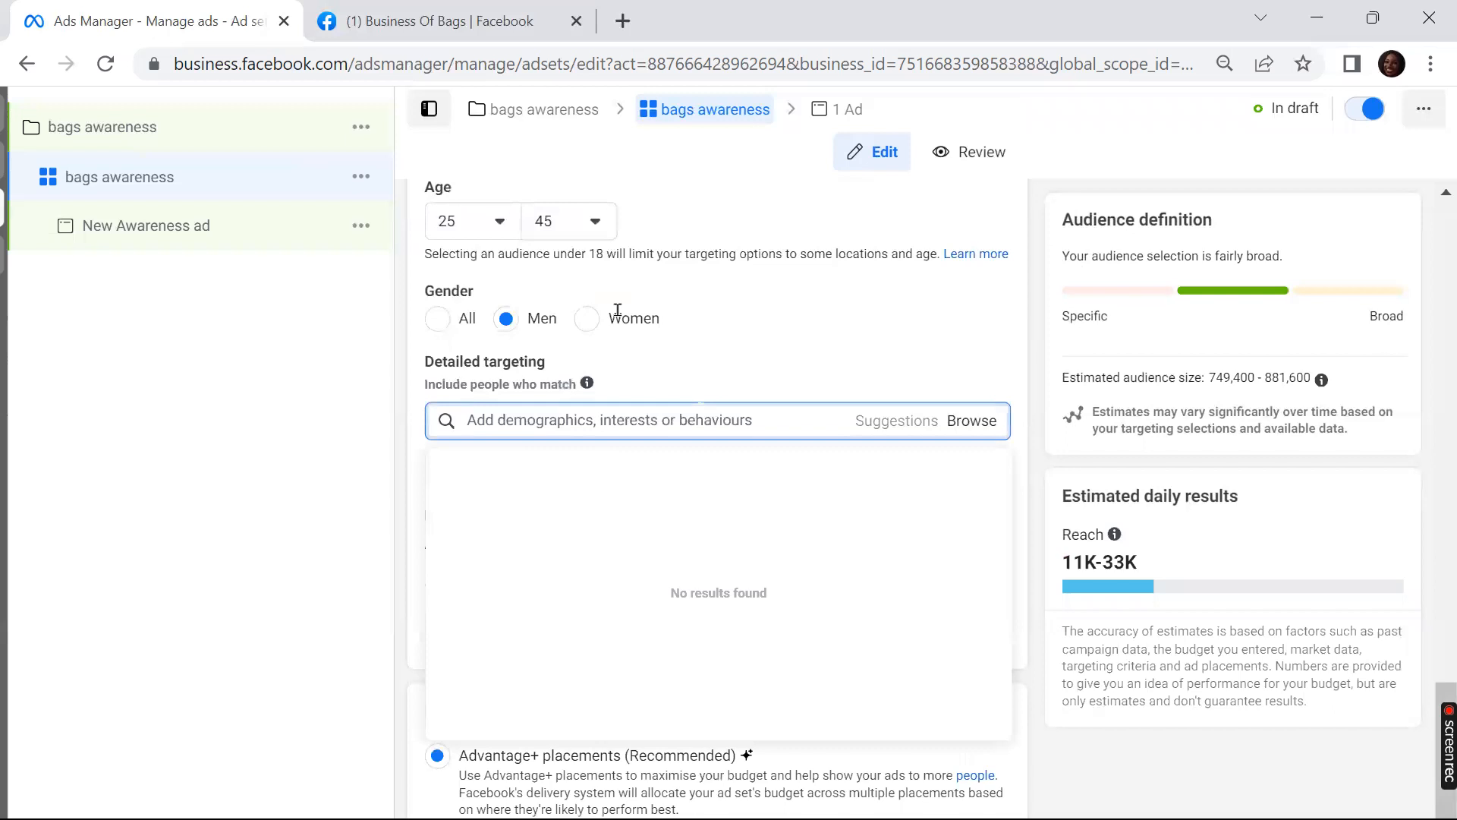
type("eng")
type("ages")
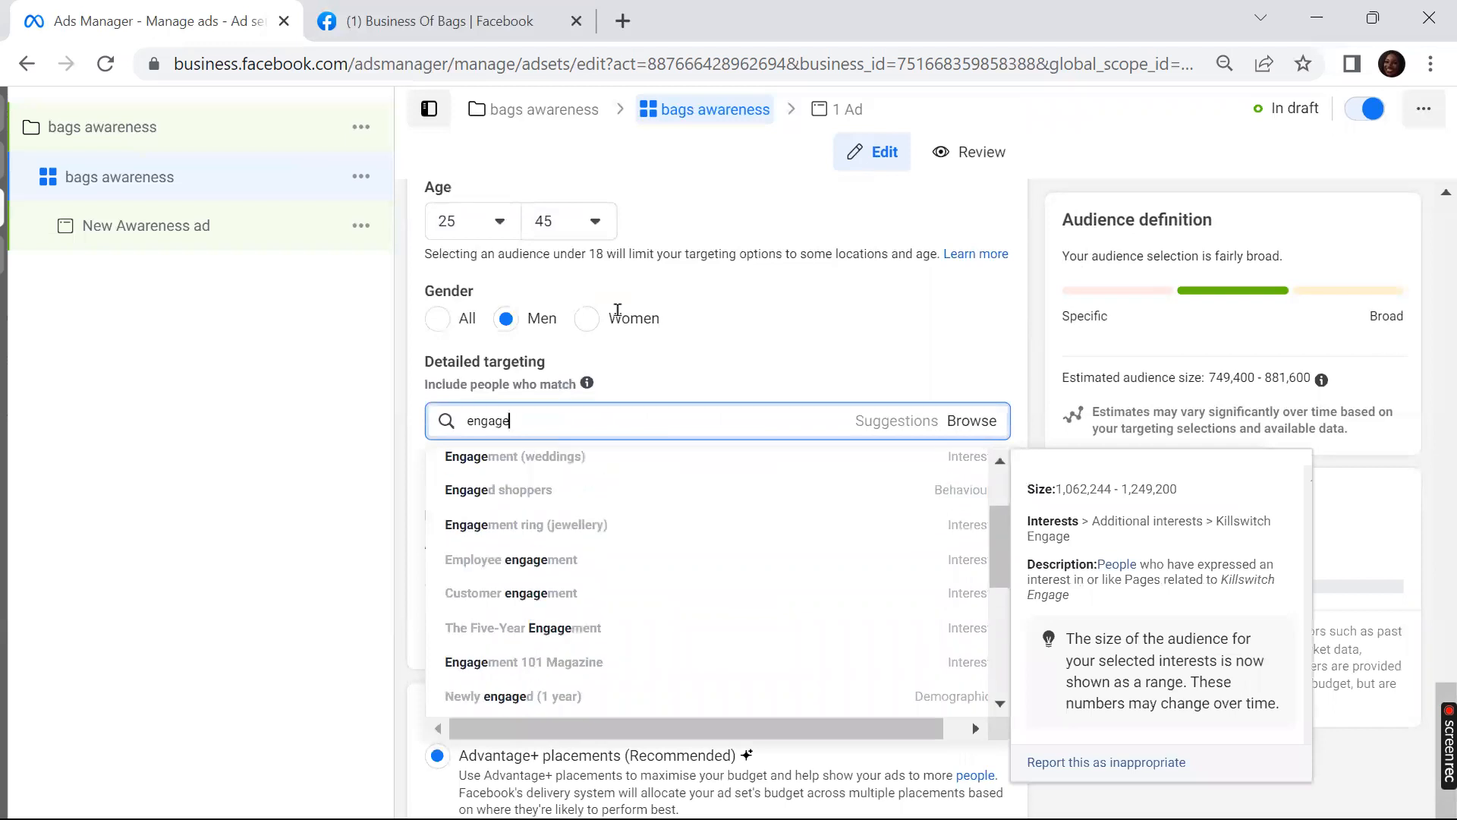
Step: Examine the demographics, interests and behaviours suggested for "engage" and close the suggestion list
scroll(617, 310, "up", 5)
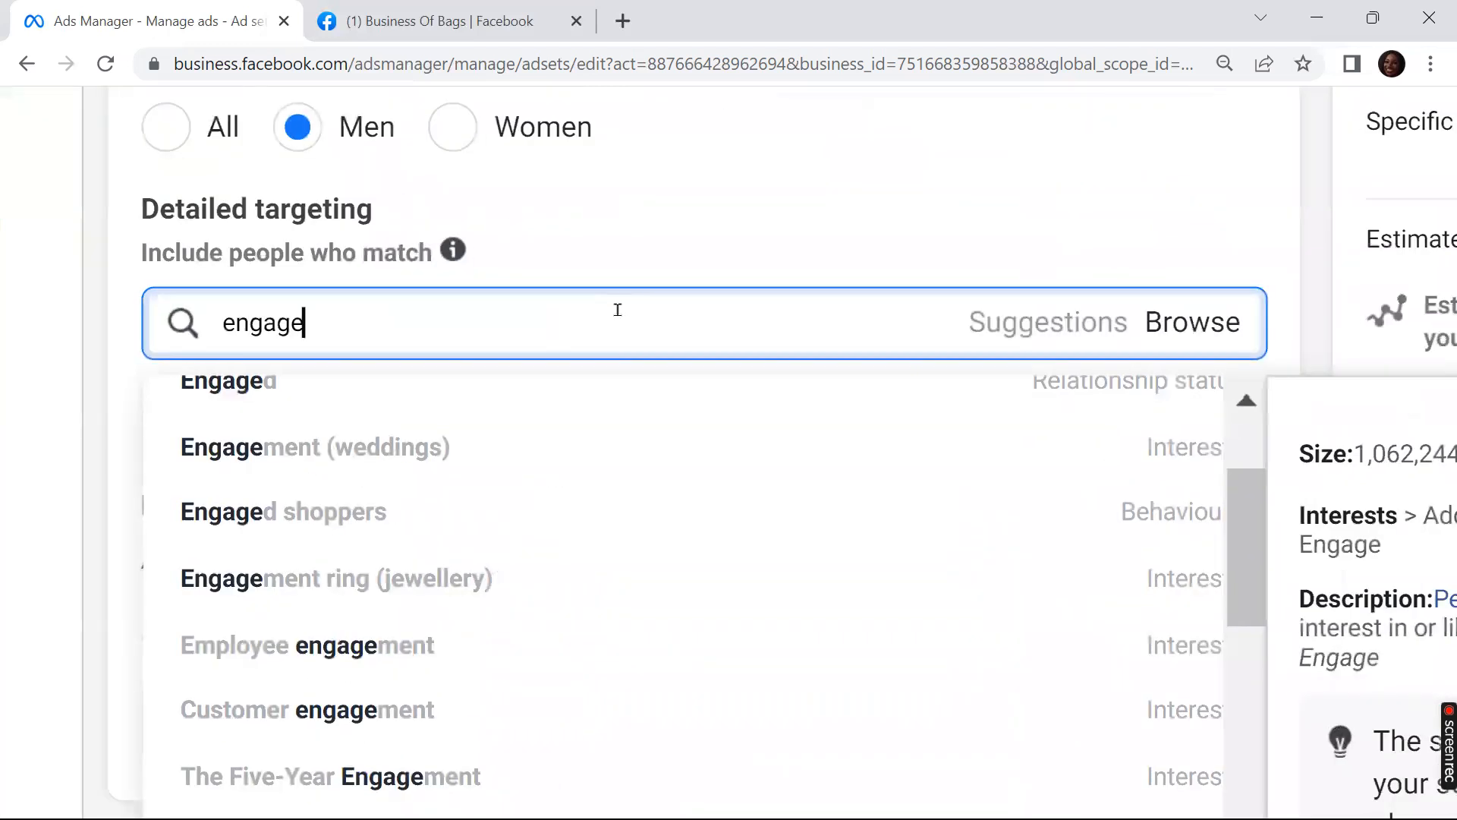
scroll(618, 309, "down", 2)
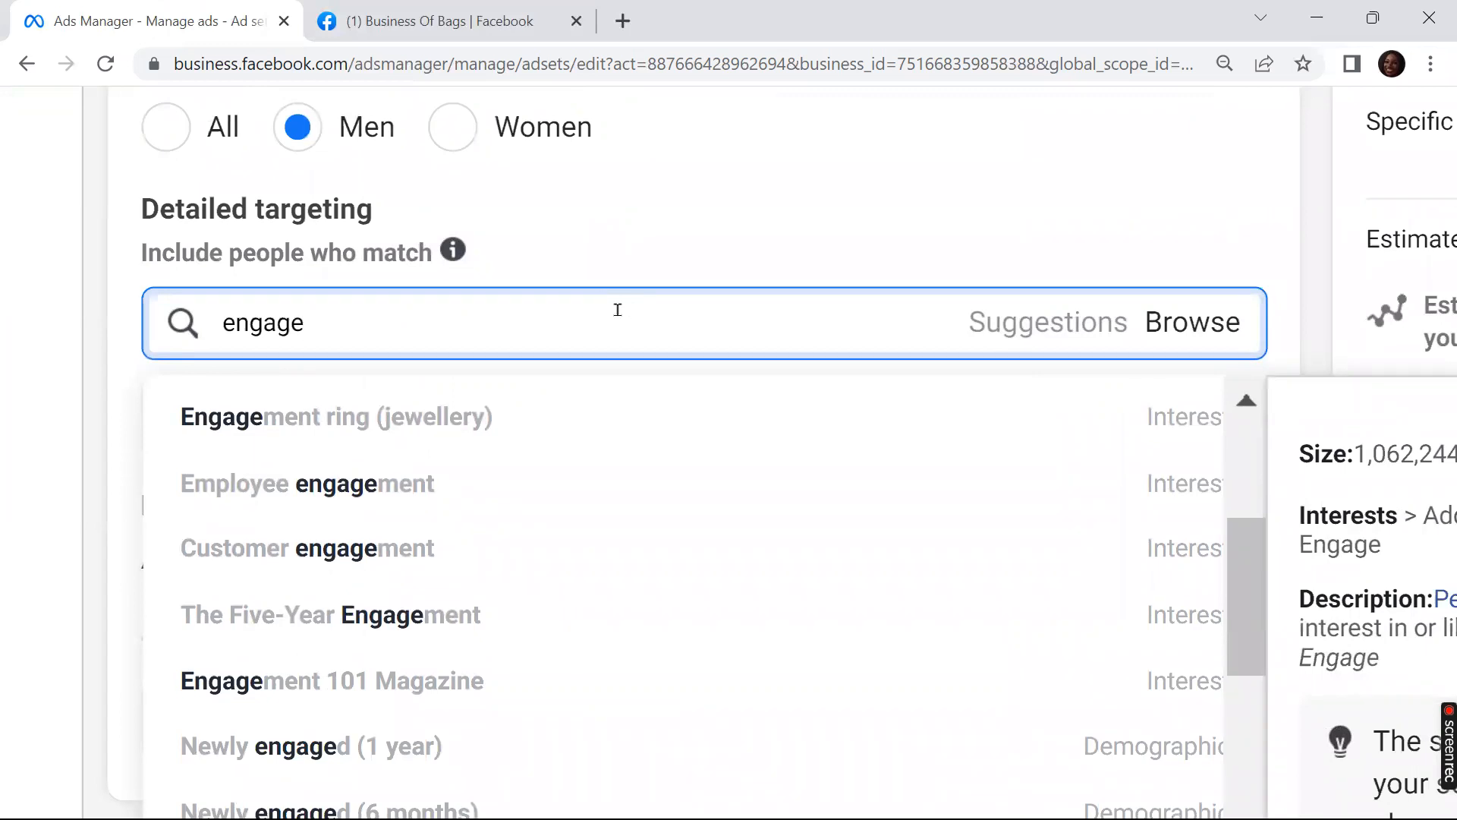
scroll(618, 310, "down", 1)
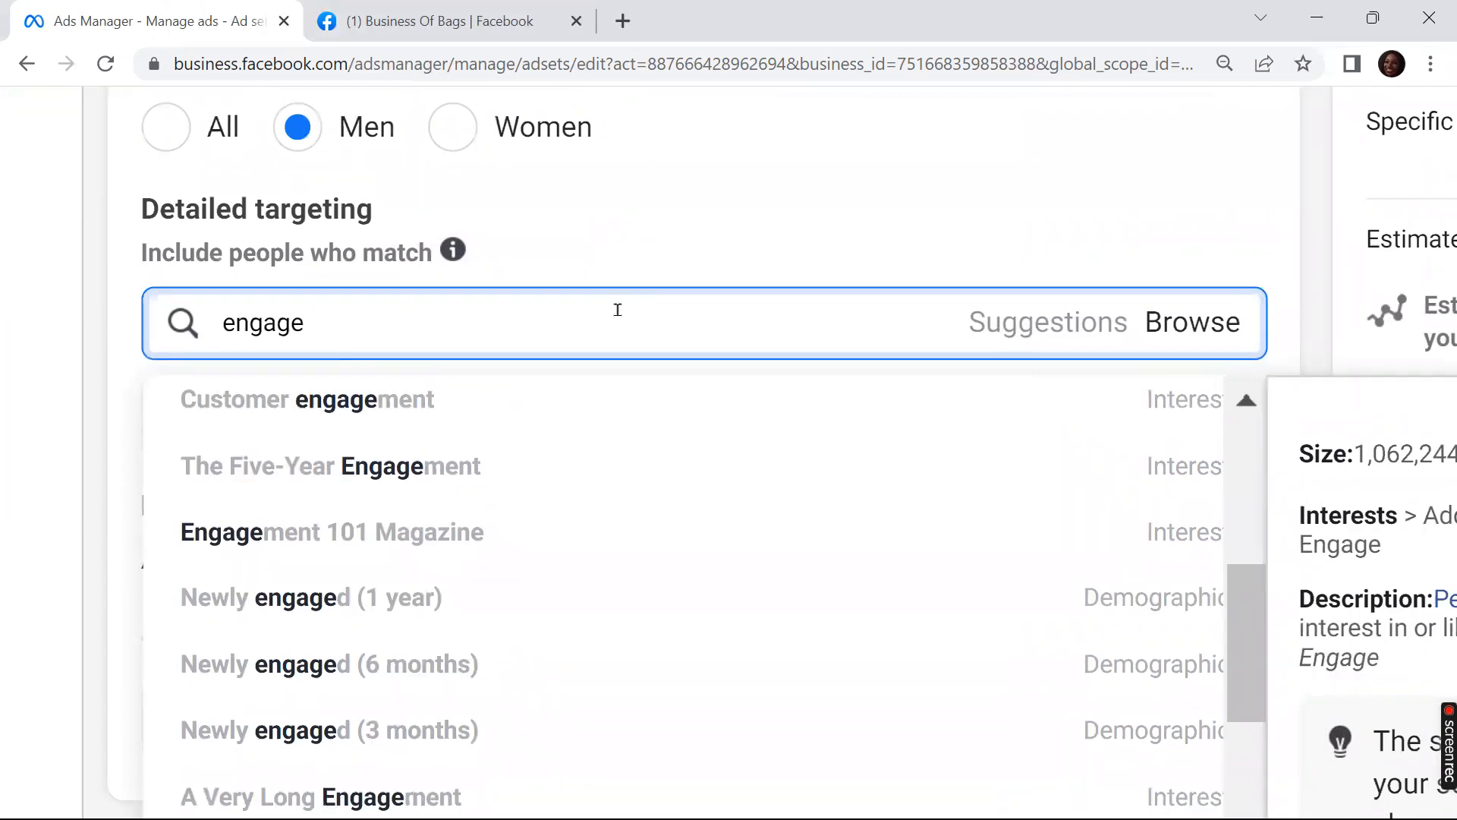
scroll(618, 310, "down", 3)
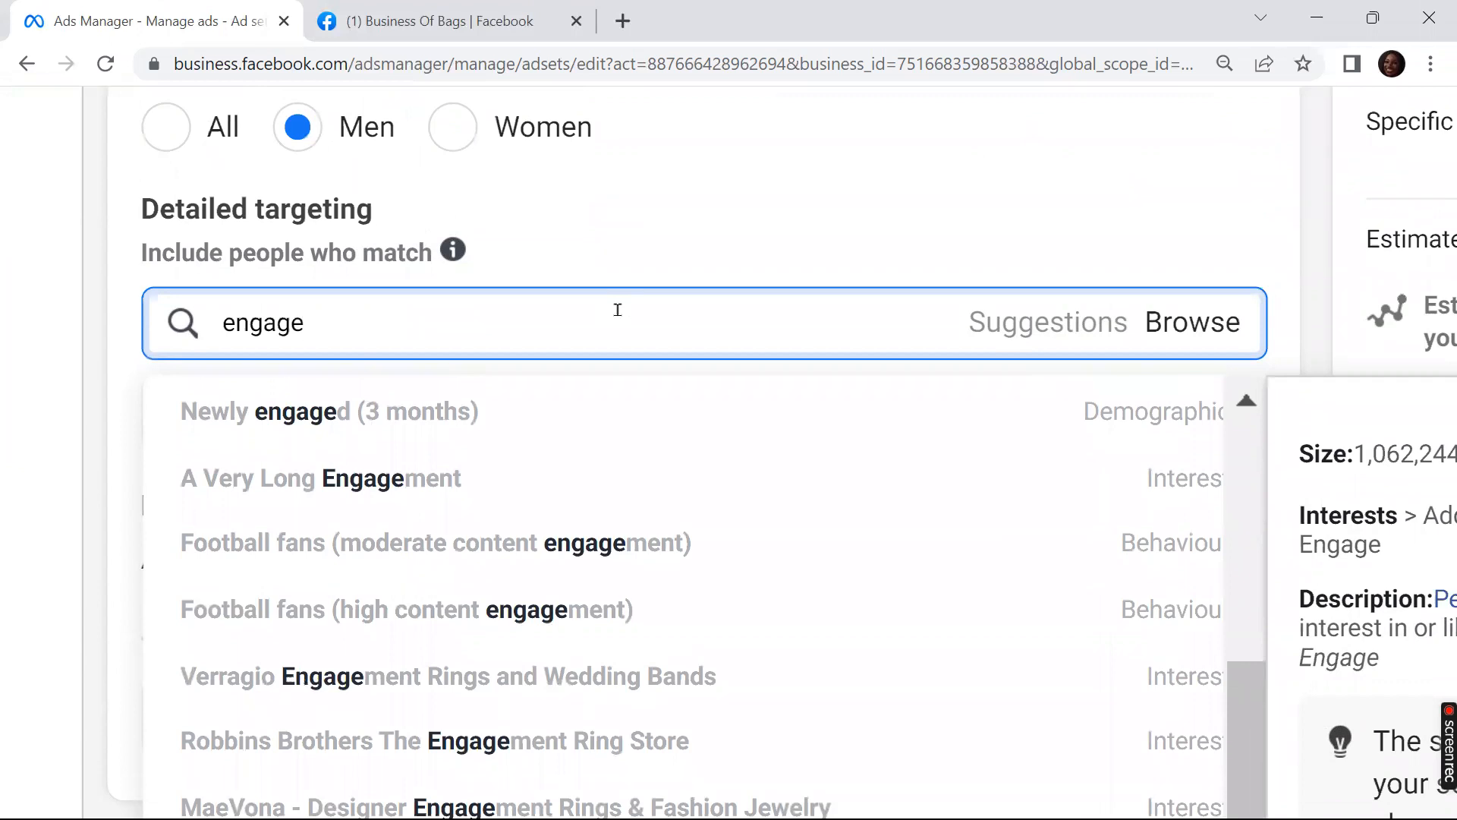
scroll(618, 310, "up", 1)
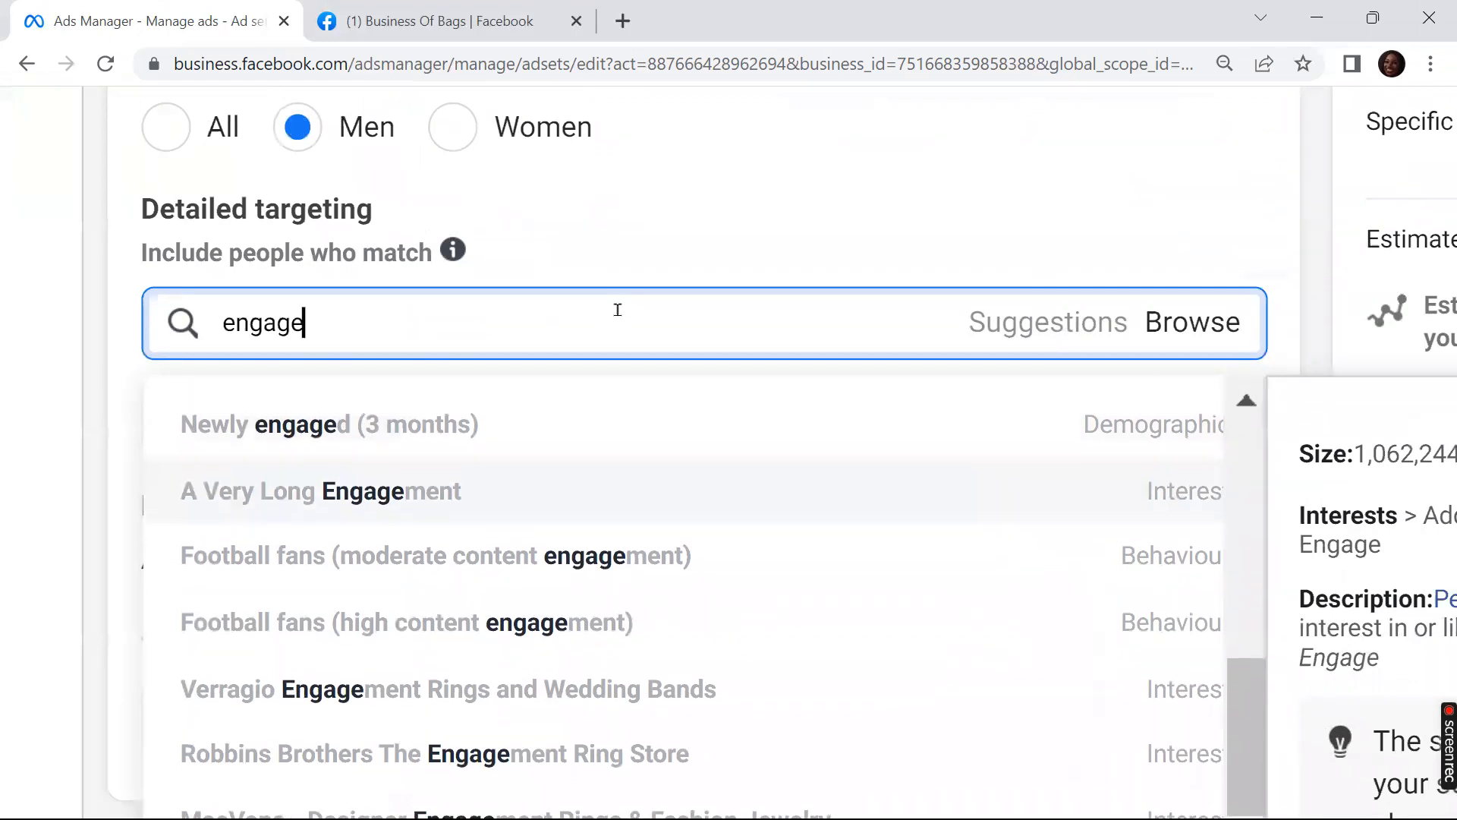
scroll(618, 310, "left", 1)
scroll(618, 309, "right", 1)
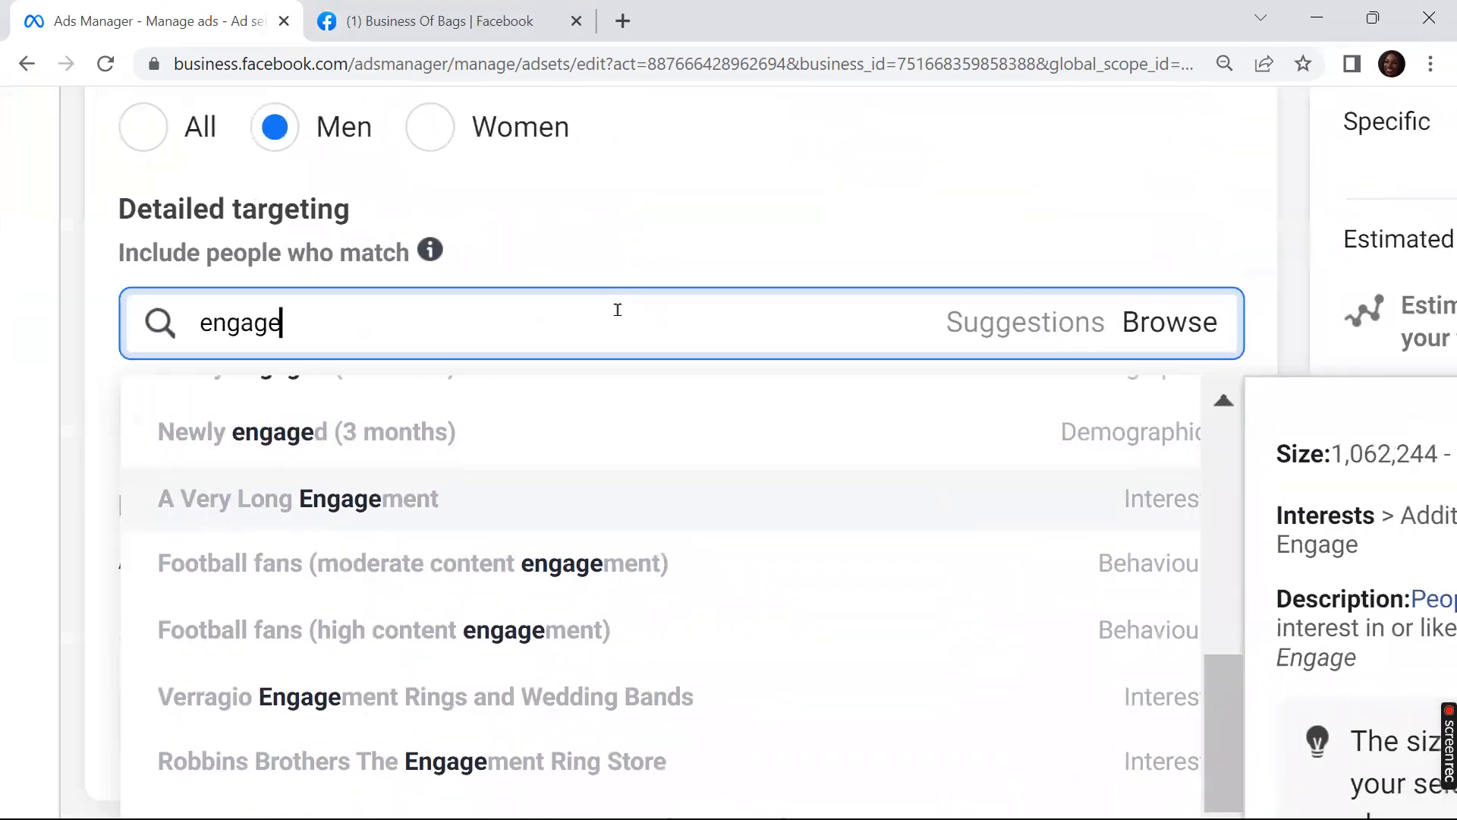
left_click(329, 431)
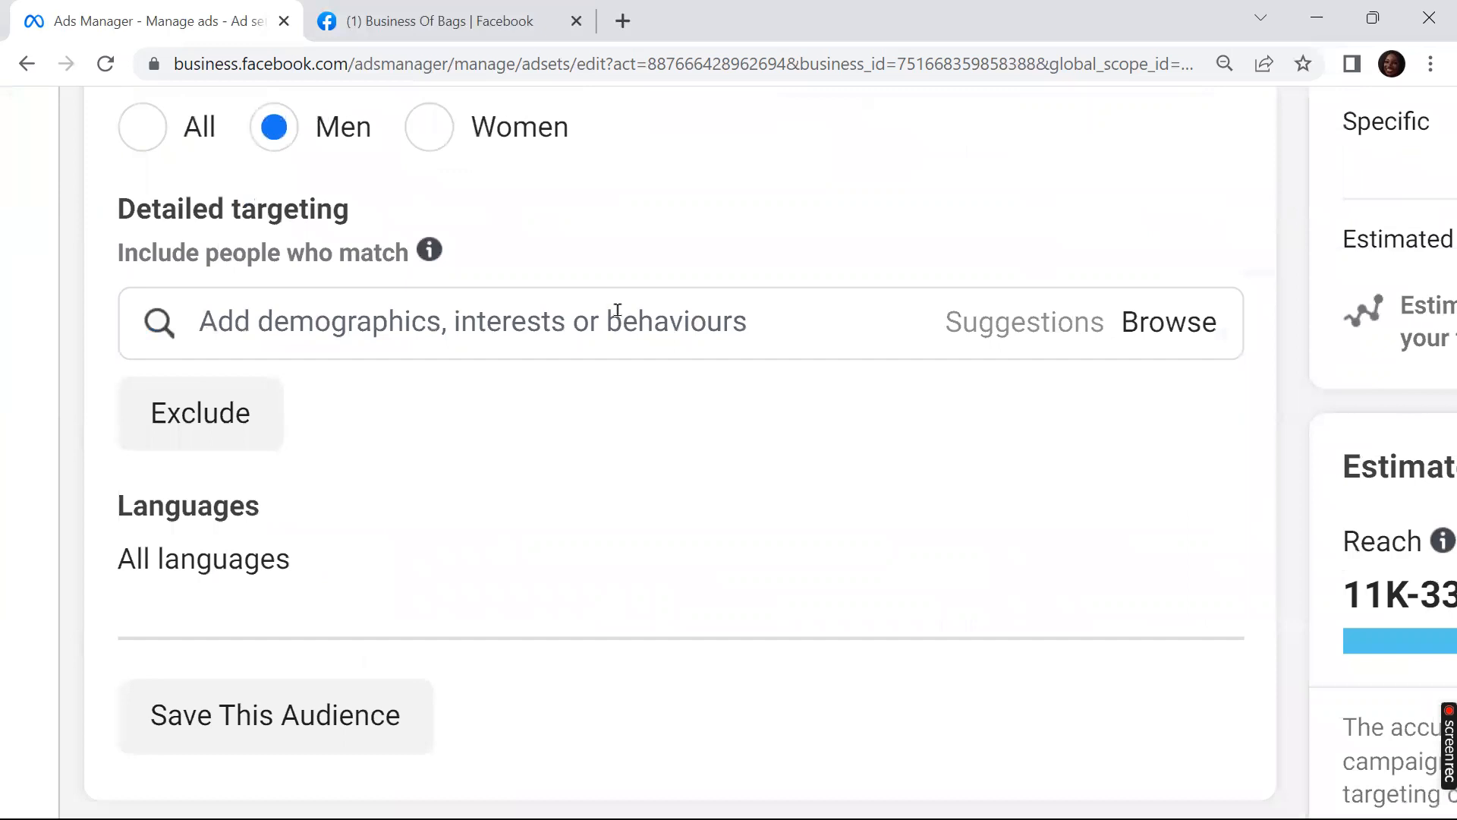
Step: Switch the ad set's placements from Advantage+ placements to Manual placements
key("ctrl+minus")
key("ctrl+minus")
key("ctrl+minus")
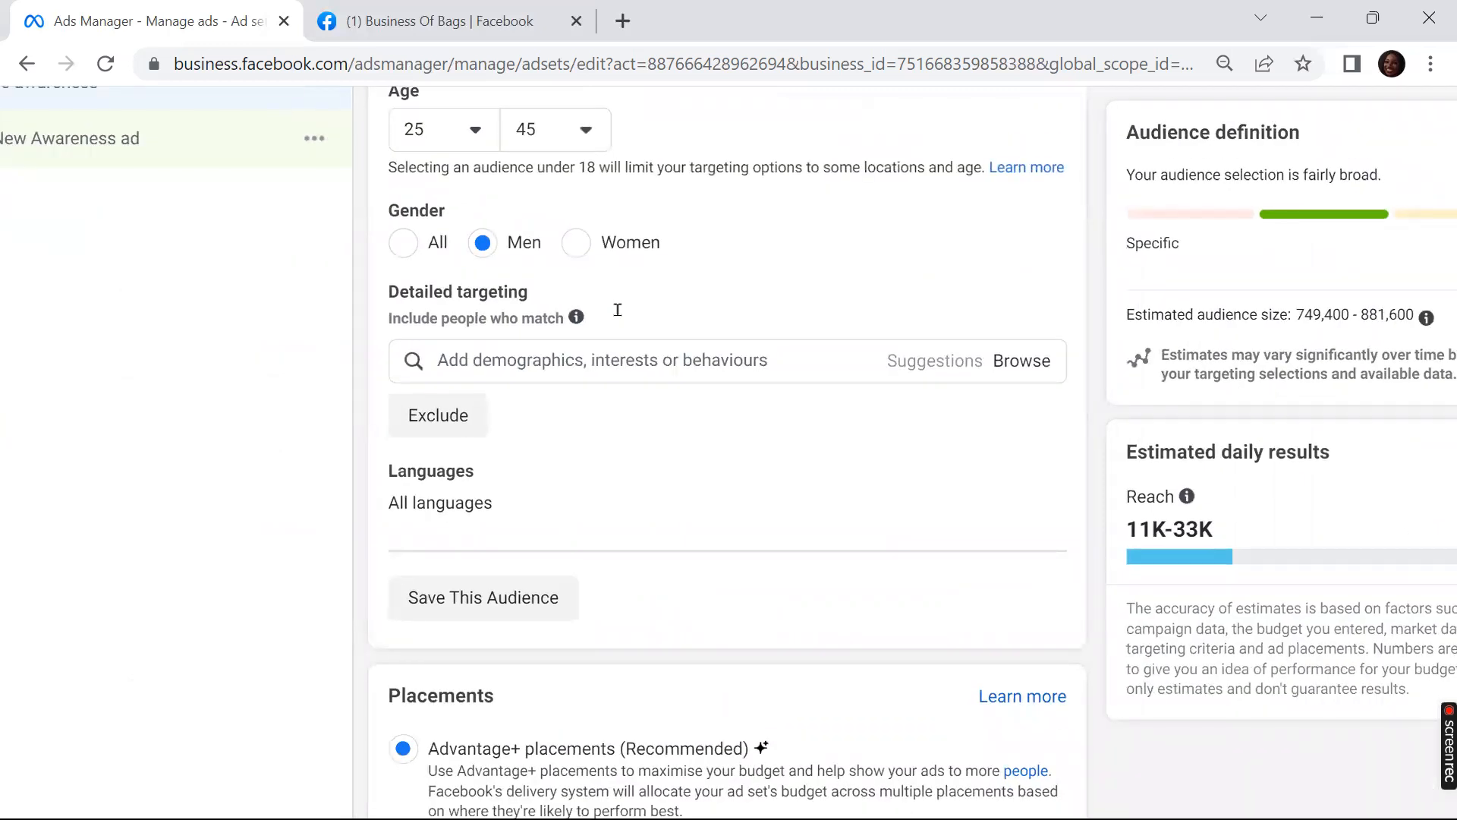
scroll(618, 310, "down", 1)
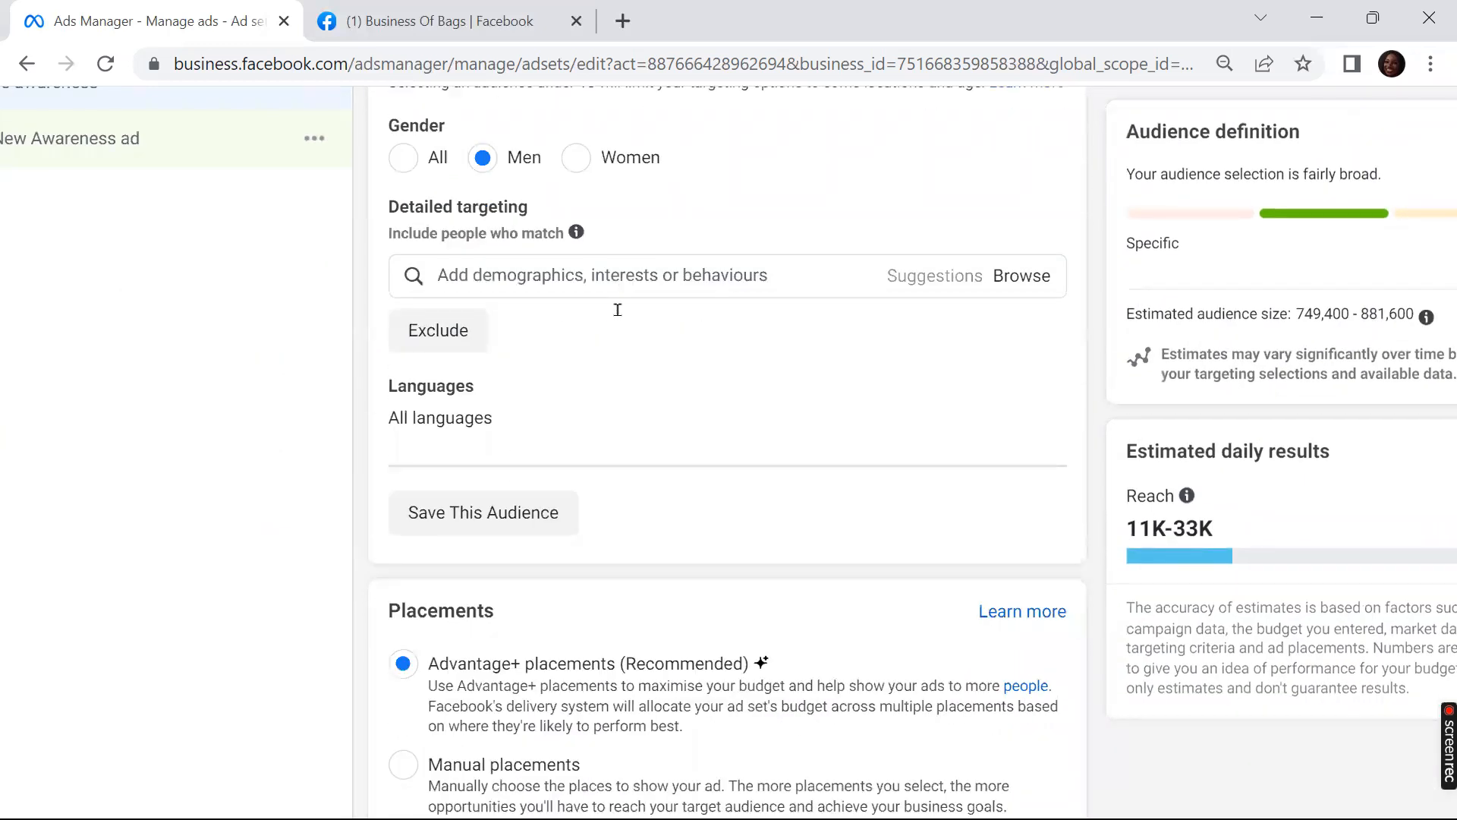
scroll(617, 310, "down", 2)
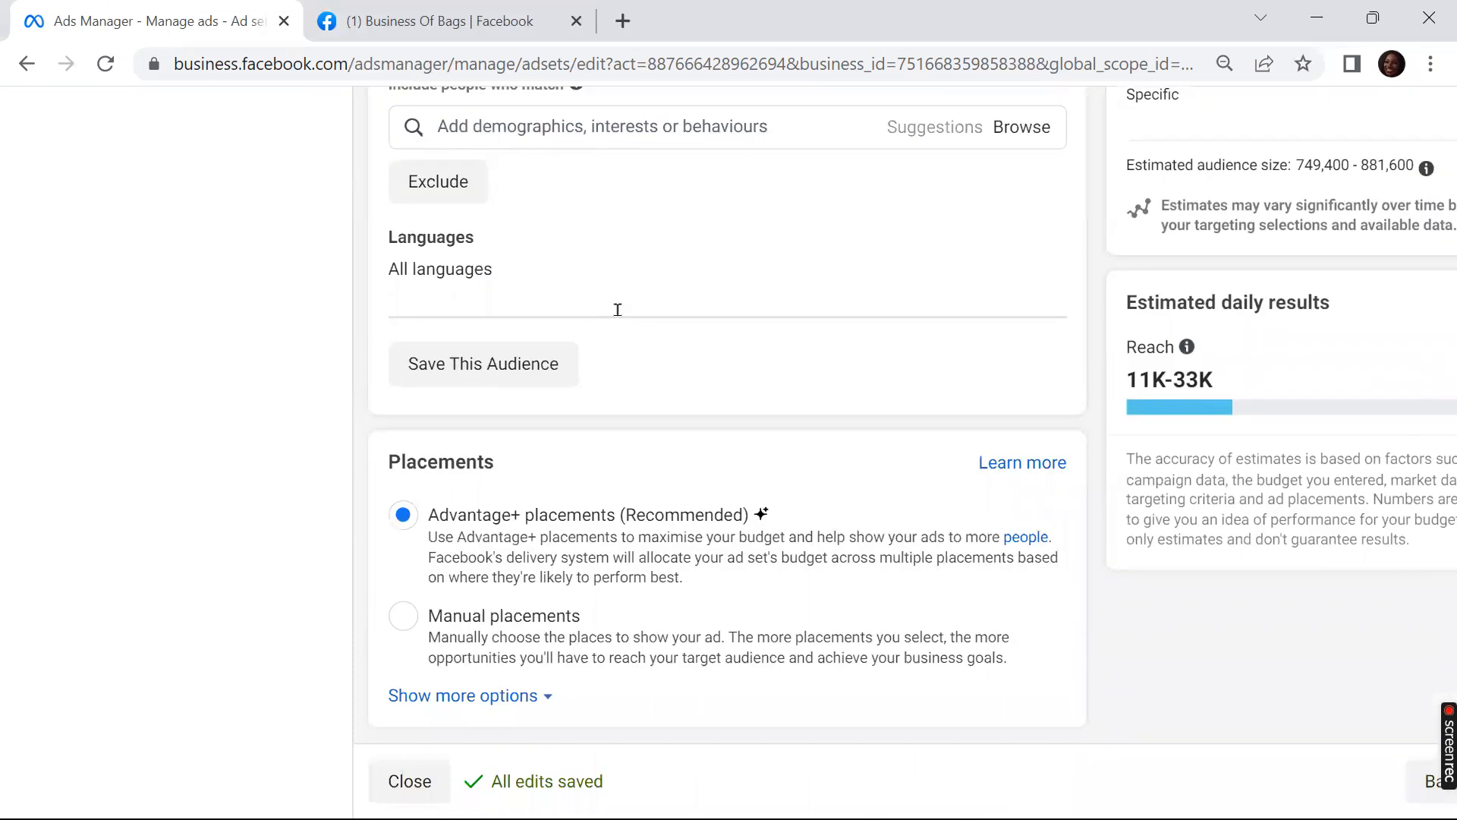
scroll(618, 310, "up", 3)
scroll(617, 309, "down", 3)
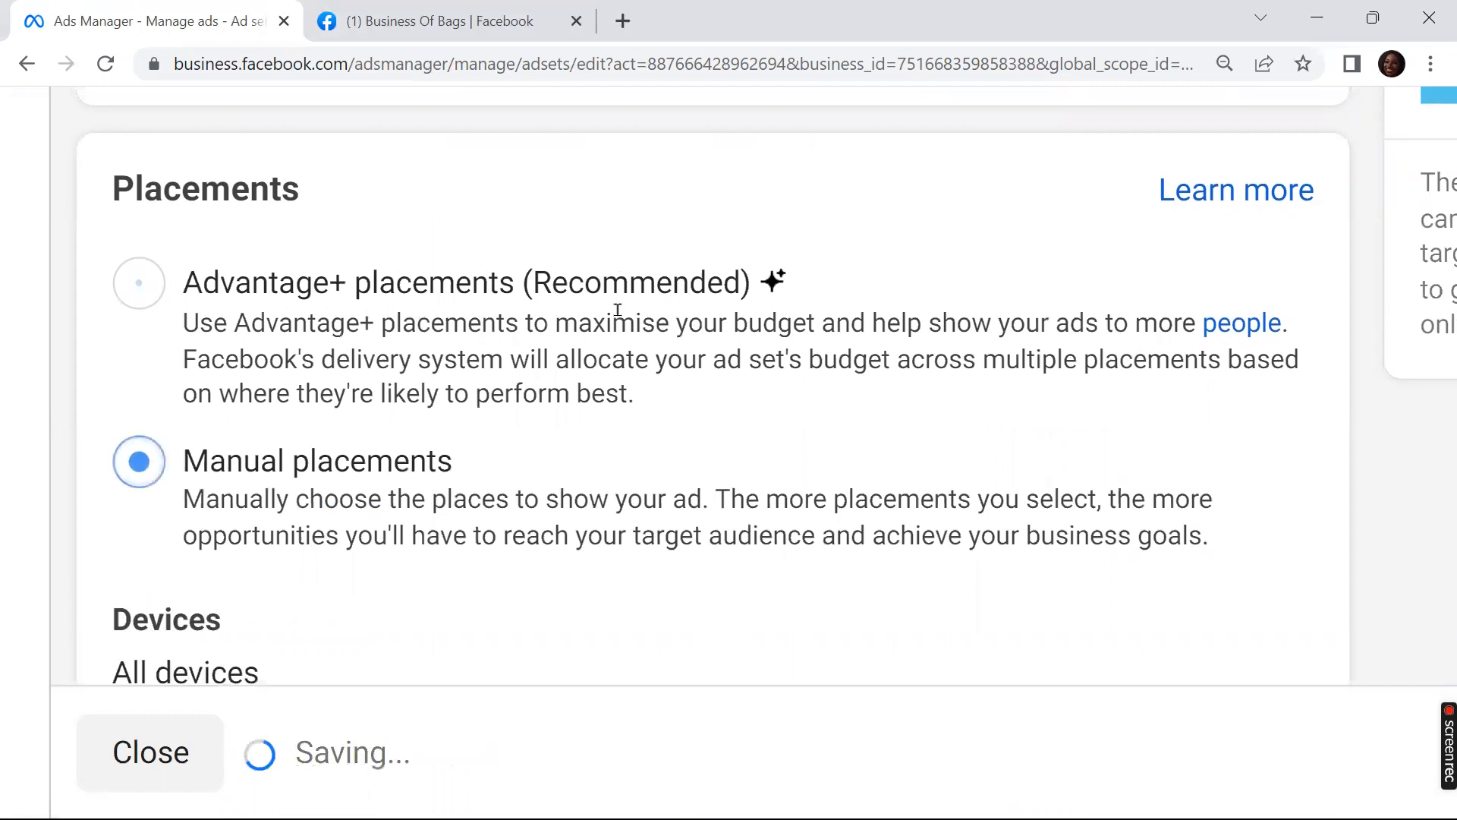
scroll(617, 310, "down", 1)
scroll(618, 310, "down", 1)
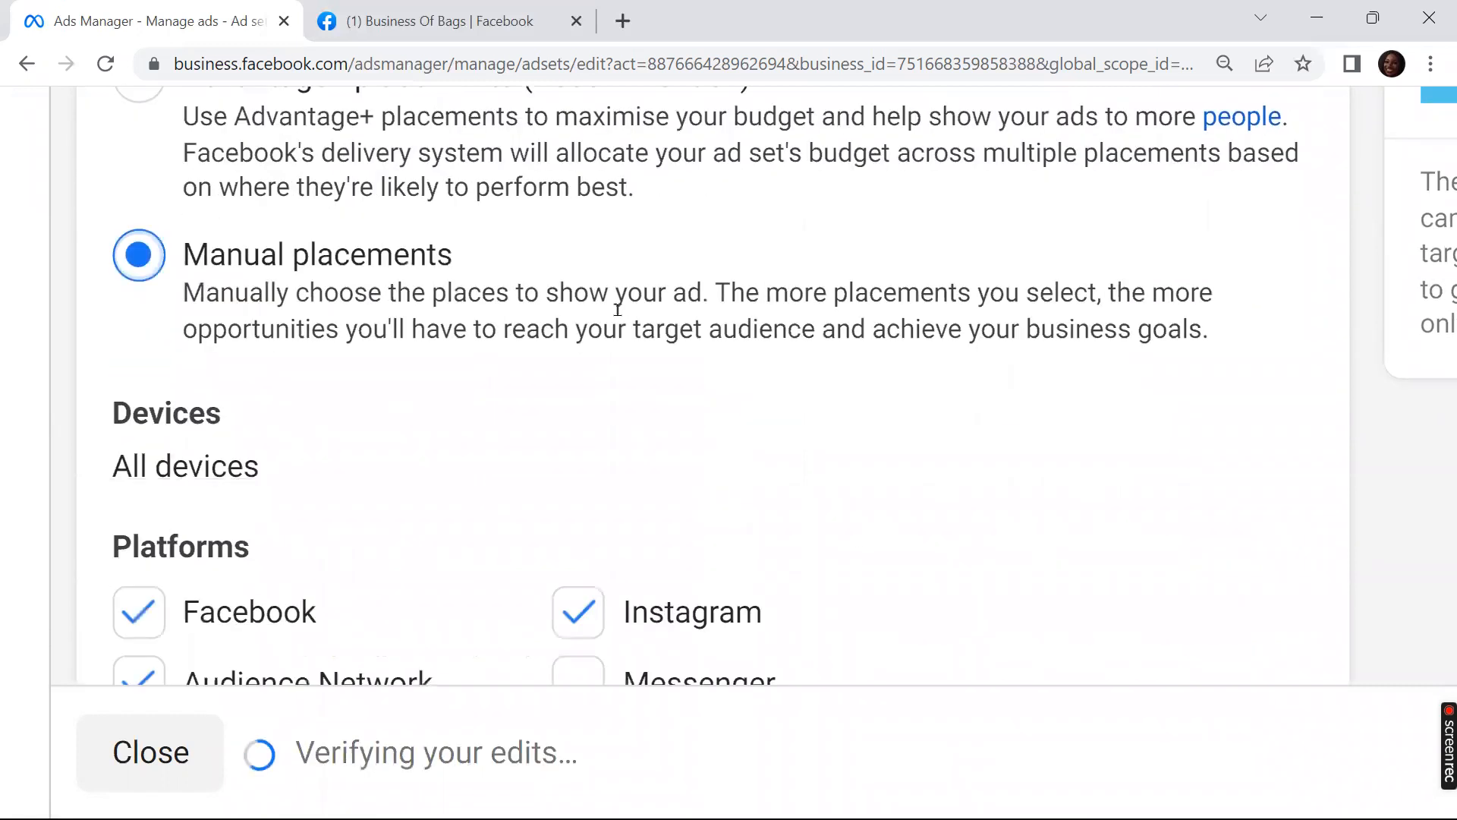
Step: Deselect Facebook and Audience Network among the platforms for manual placements
key("ctrl+minus")
scroll(618, 311, "down", 4)
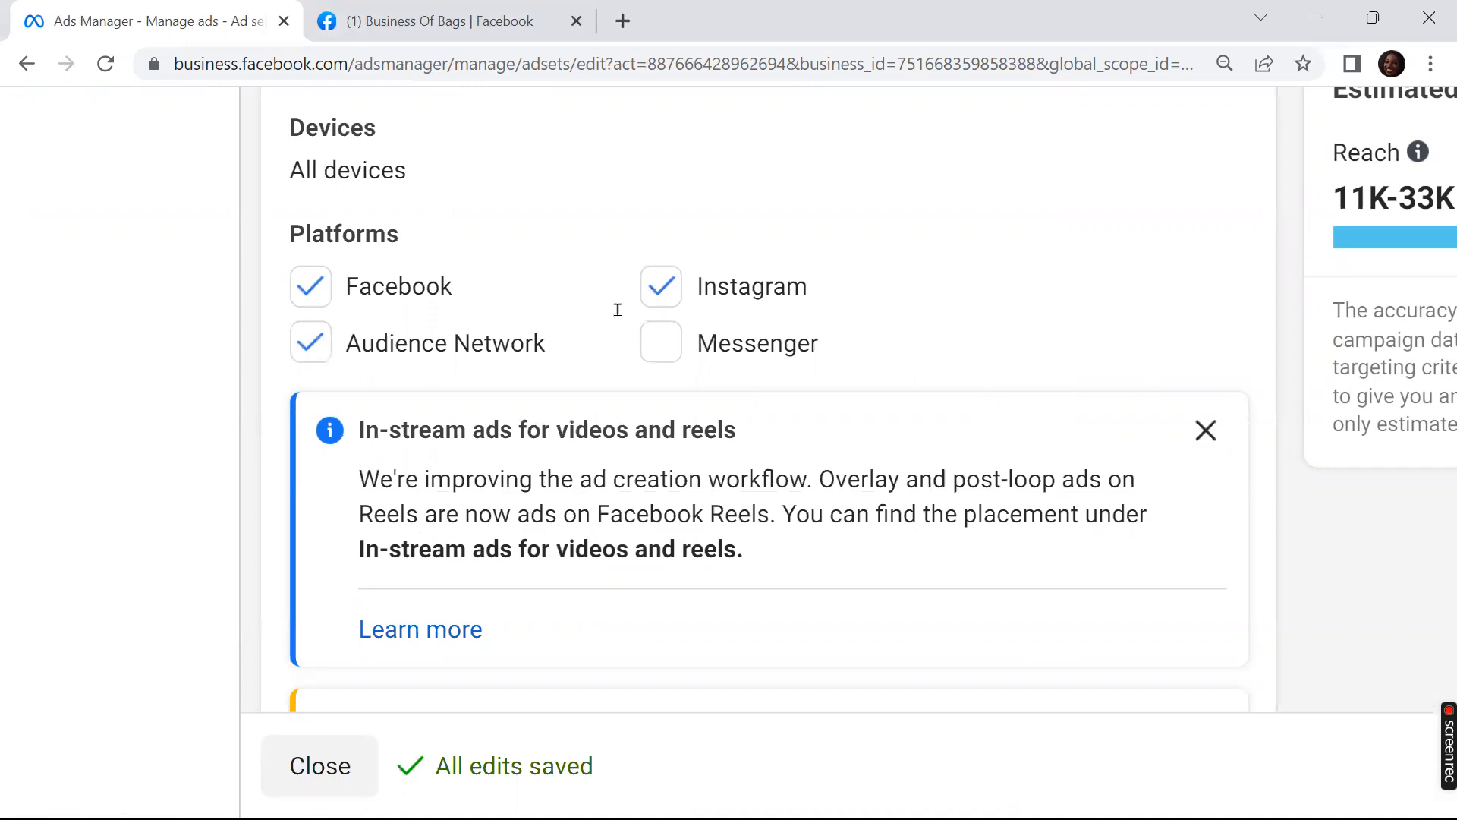
key("ctrl+plus")
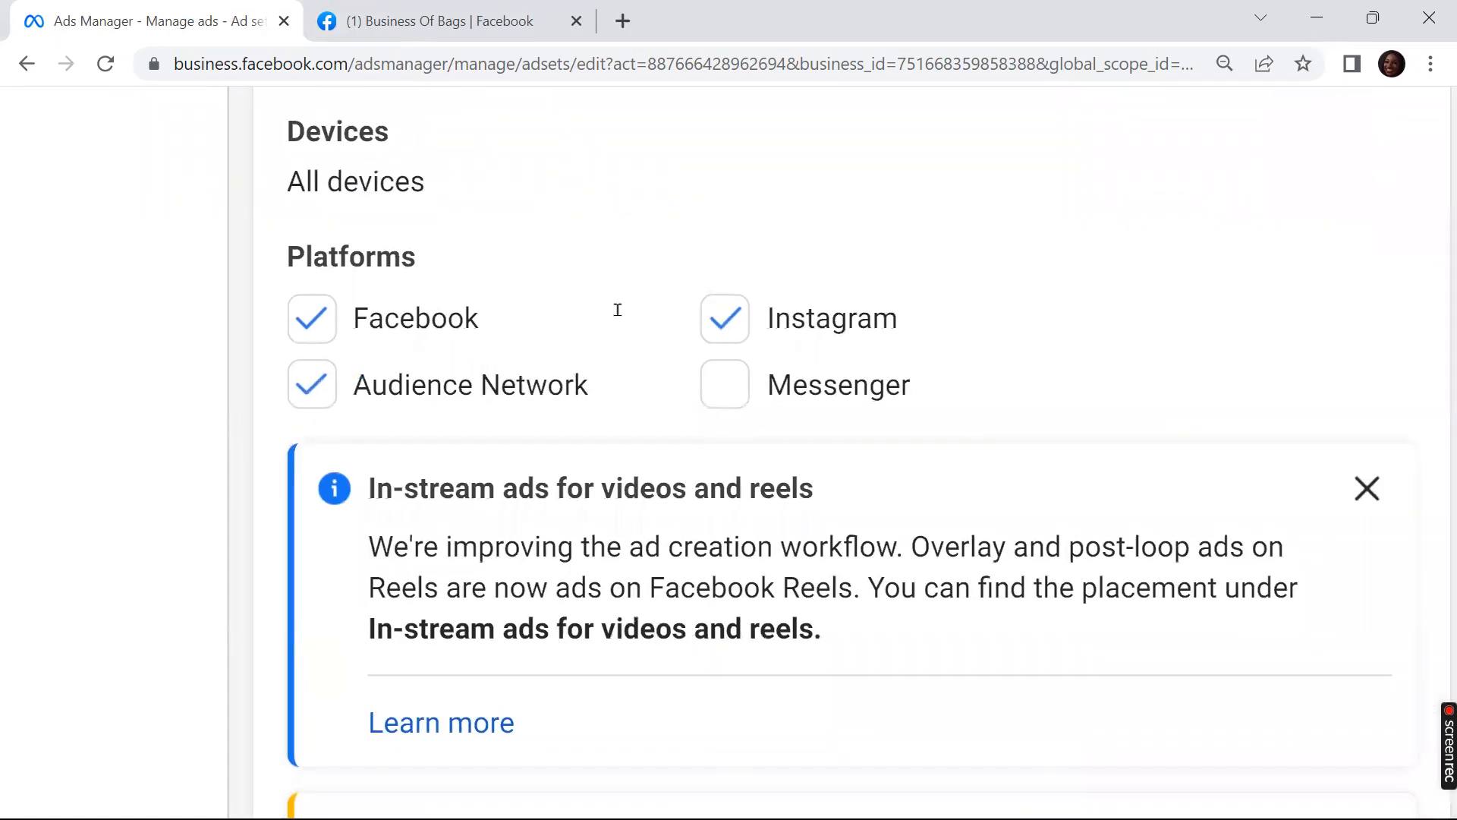
key("ctrl+plus")
key("ctrl+plus")
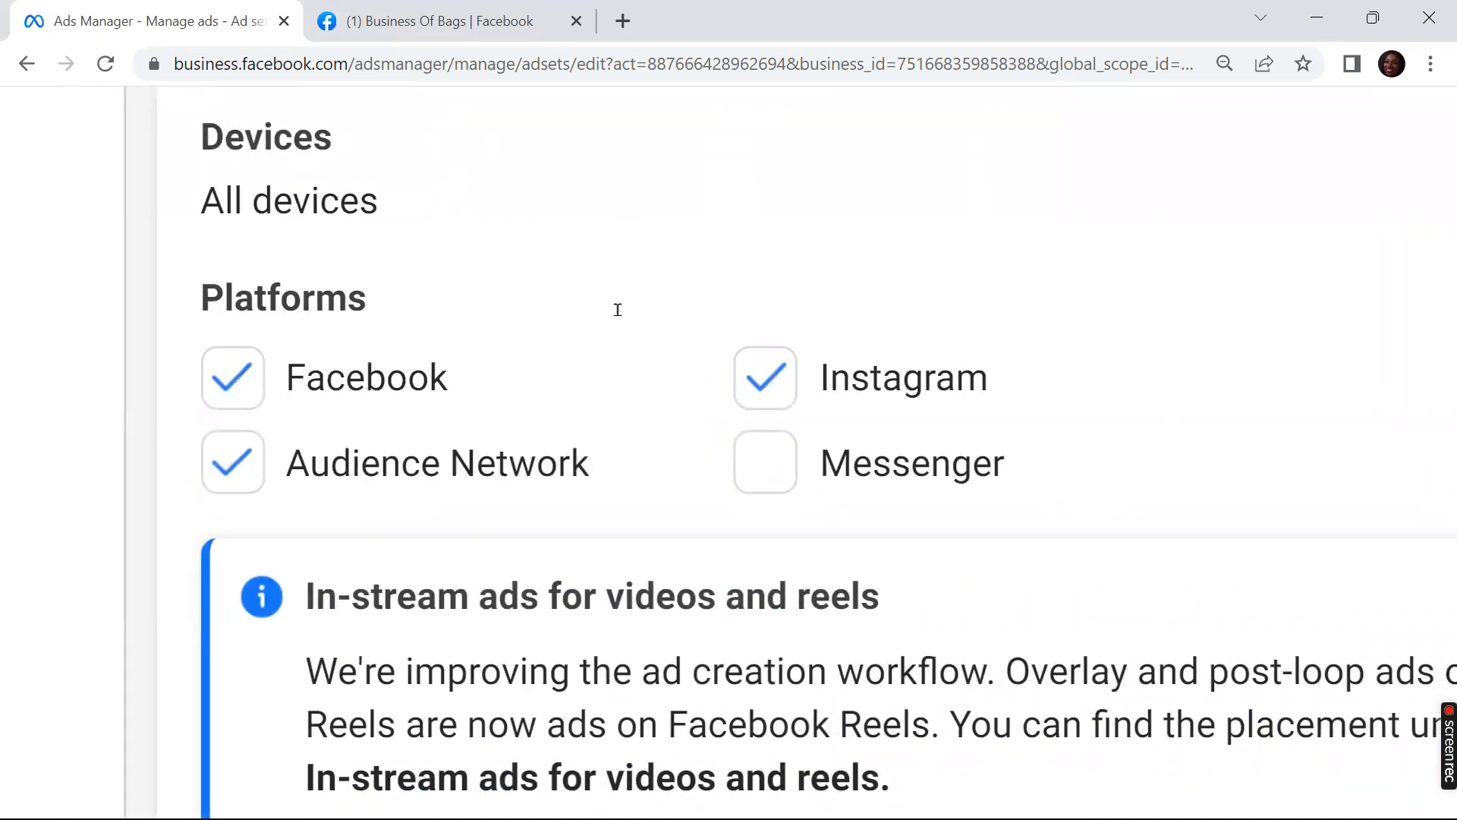
key("space")
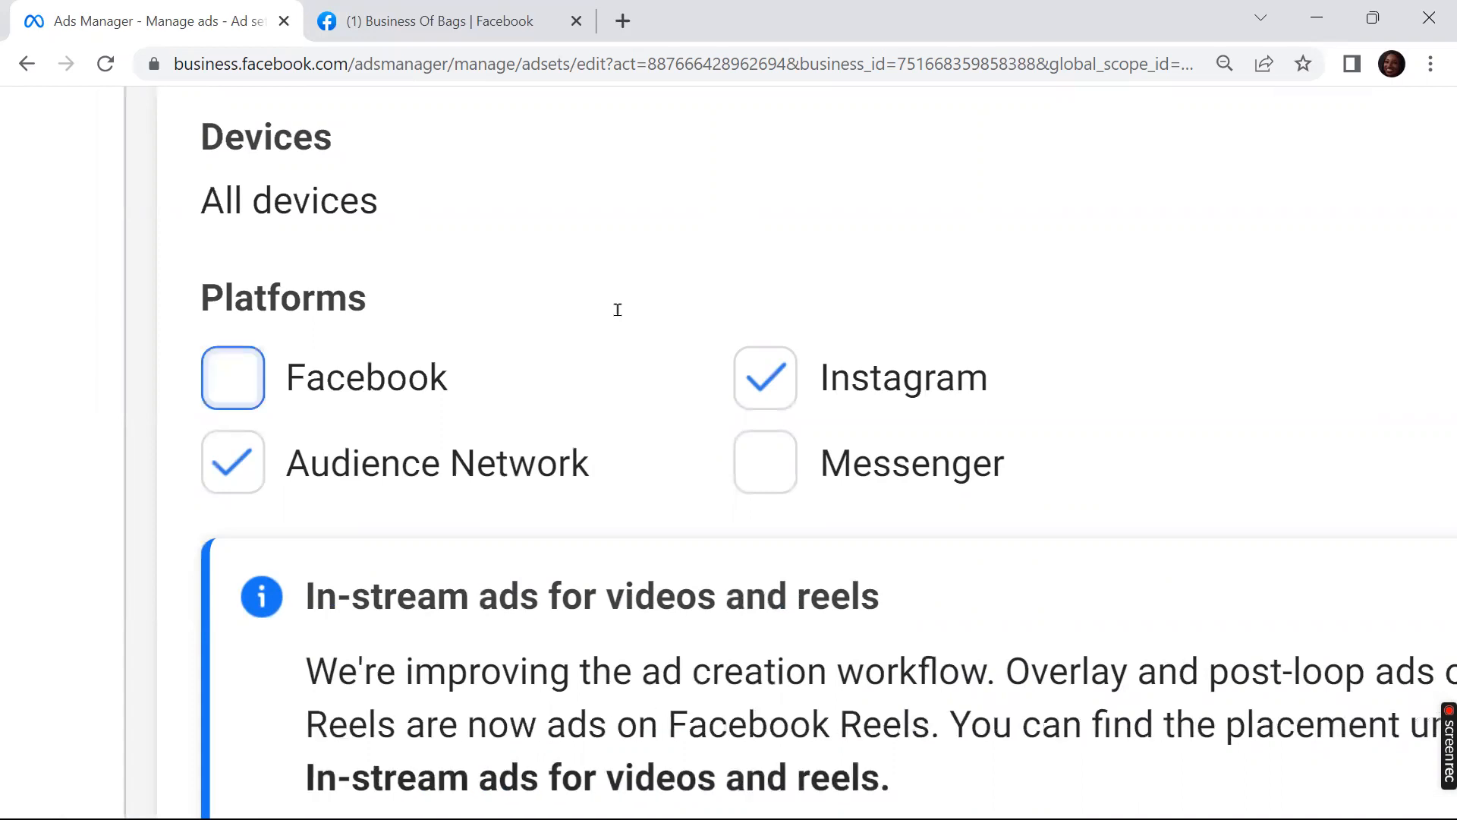
key("Tab")
key("Tab")
key("space")
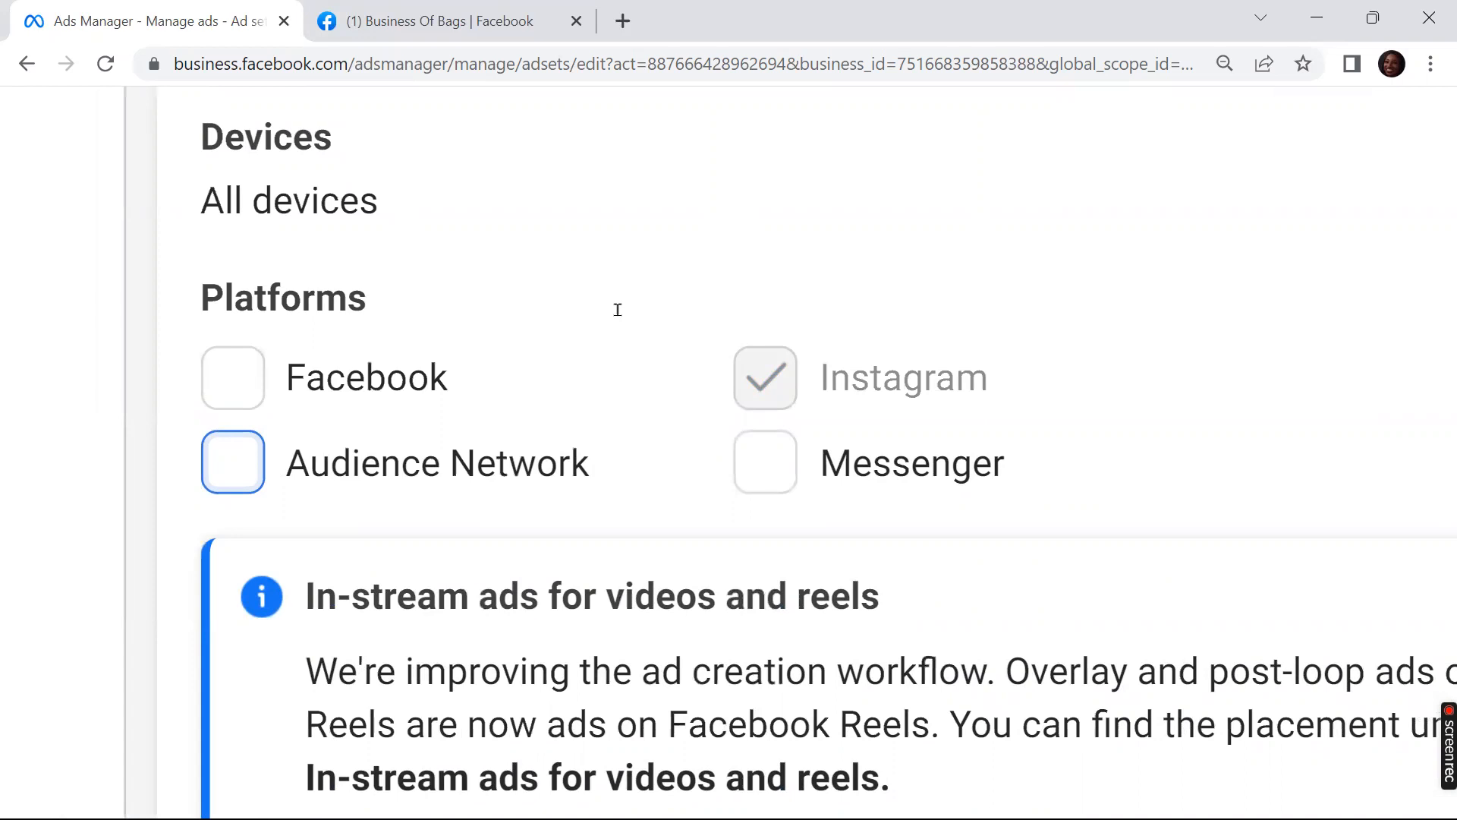
Step: Reselect Facebook as a placement platform and deselect Instagram
key("shift+Tab")
key("shift+Tab")
key("space")
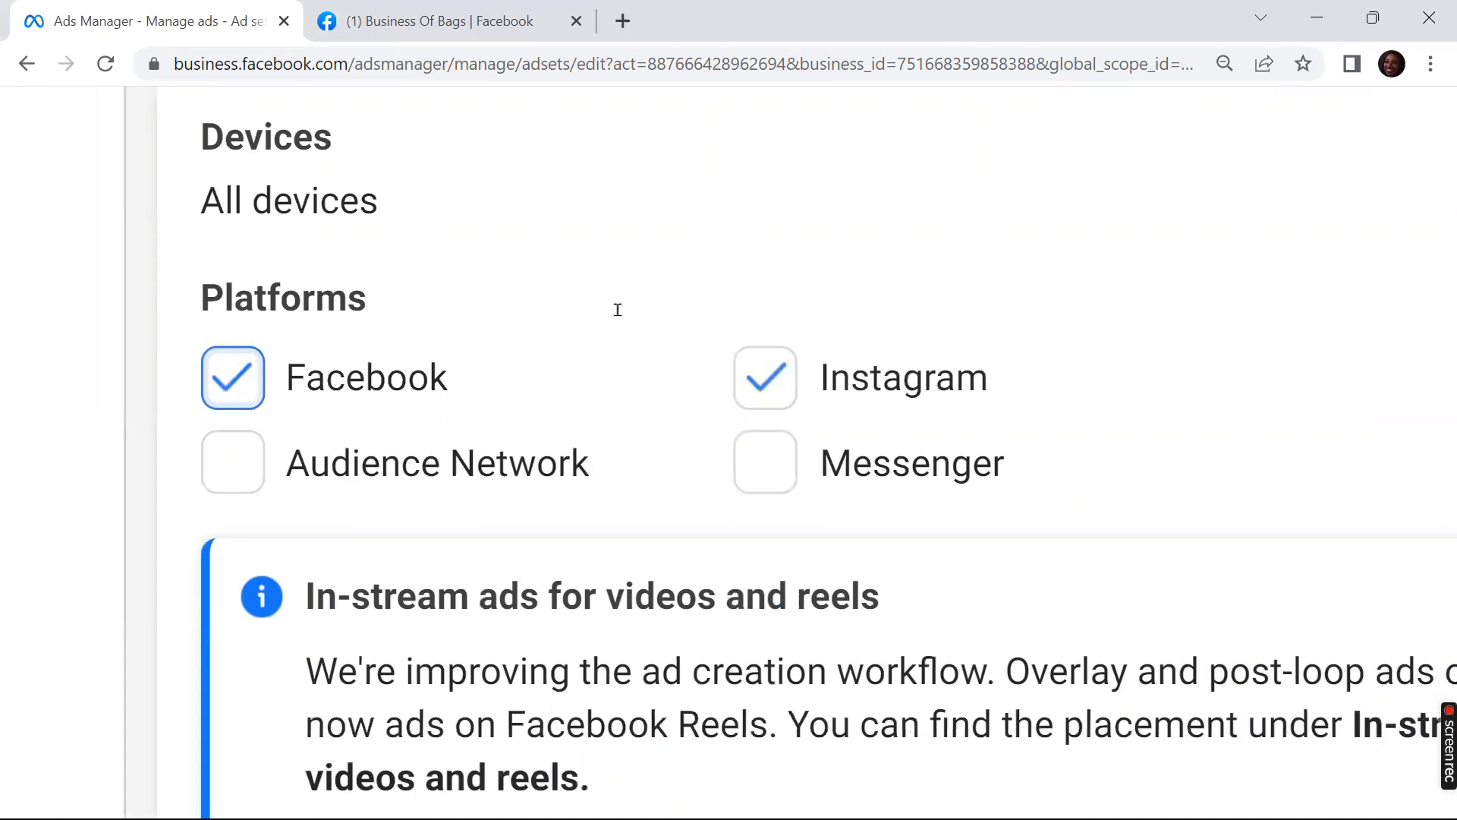
key("Tab")
key("space")
Step: Examine the platform notices, asset customisation and the individual Feeds placements selected for the ad
scroll(618, 309, "down", 3)
scroll(618, 310, "down", 5)
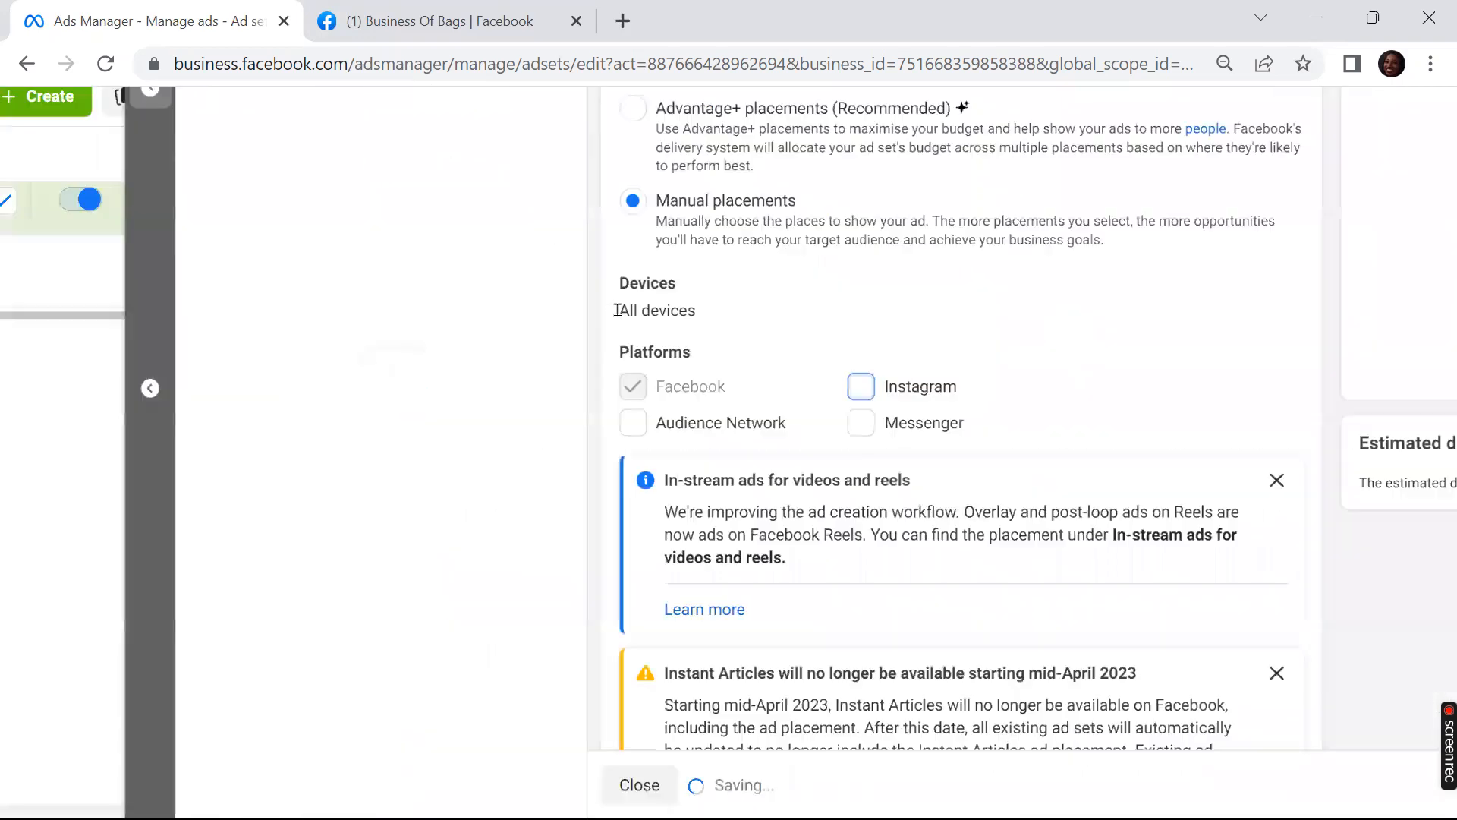
scroll(618, 310, "down", 3)
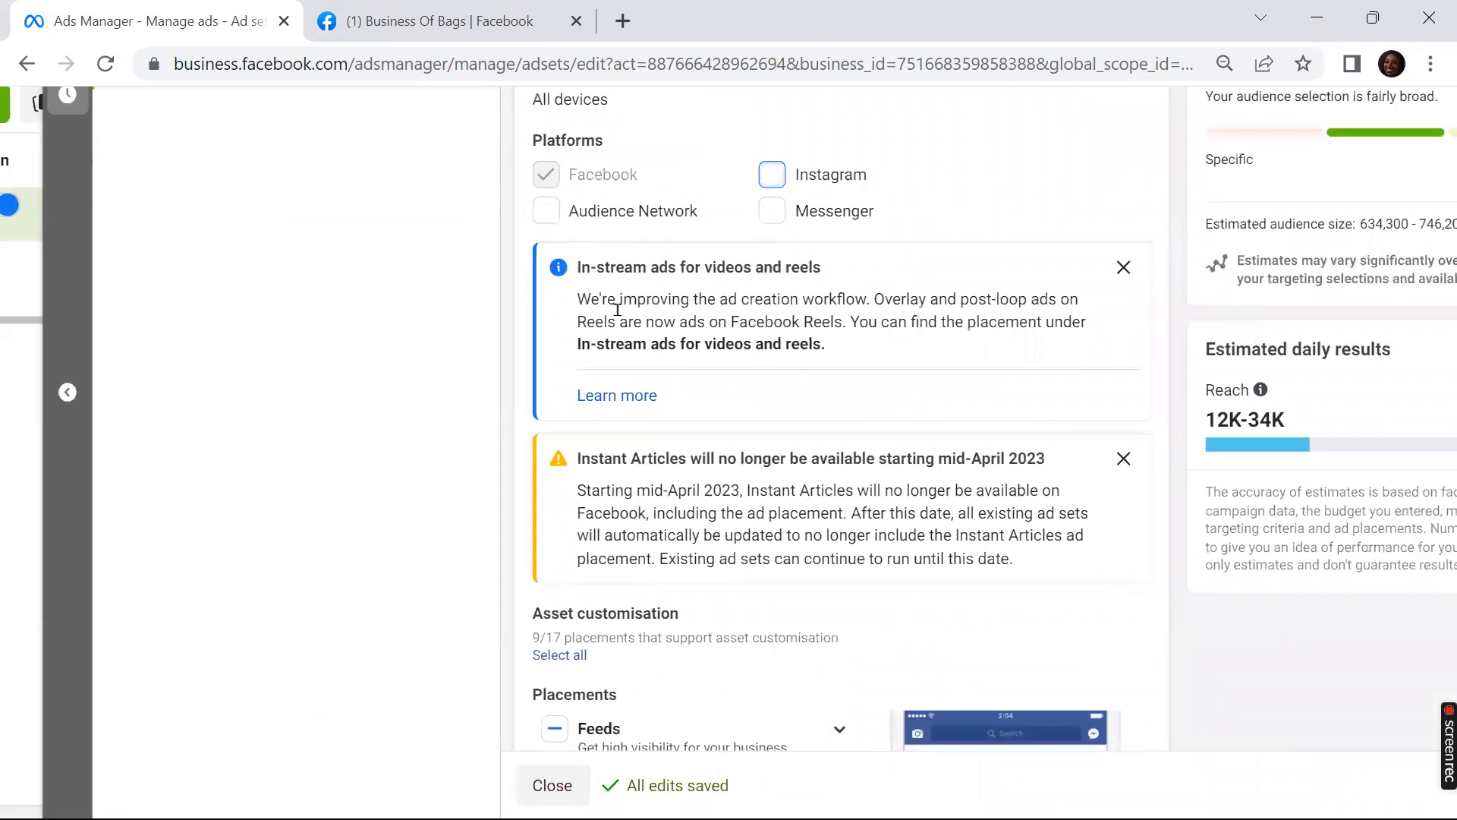
scroll(618, 310, "up", 2)
scroll(618, 310, "down", 1)
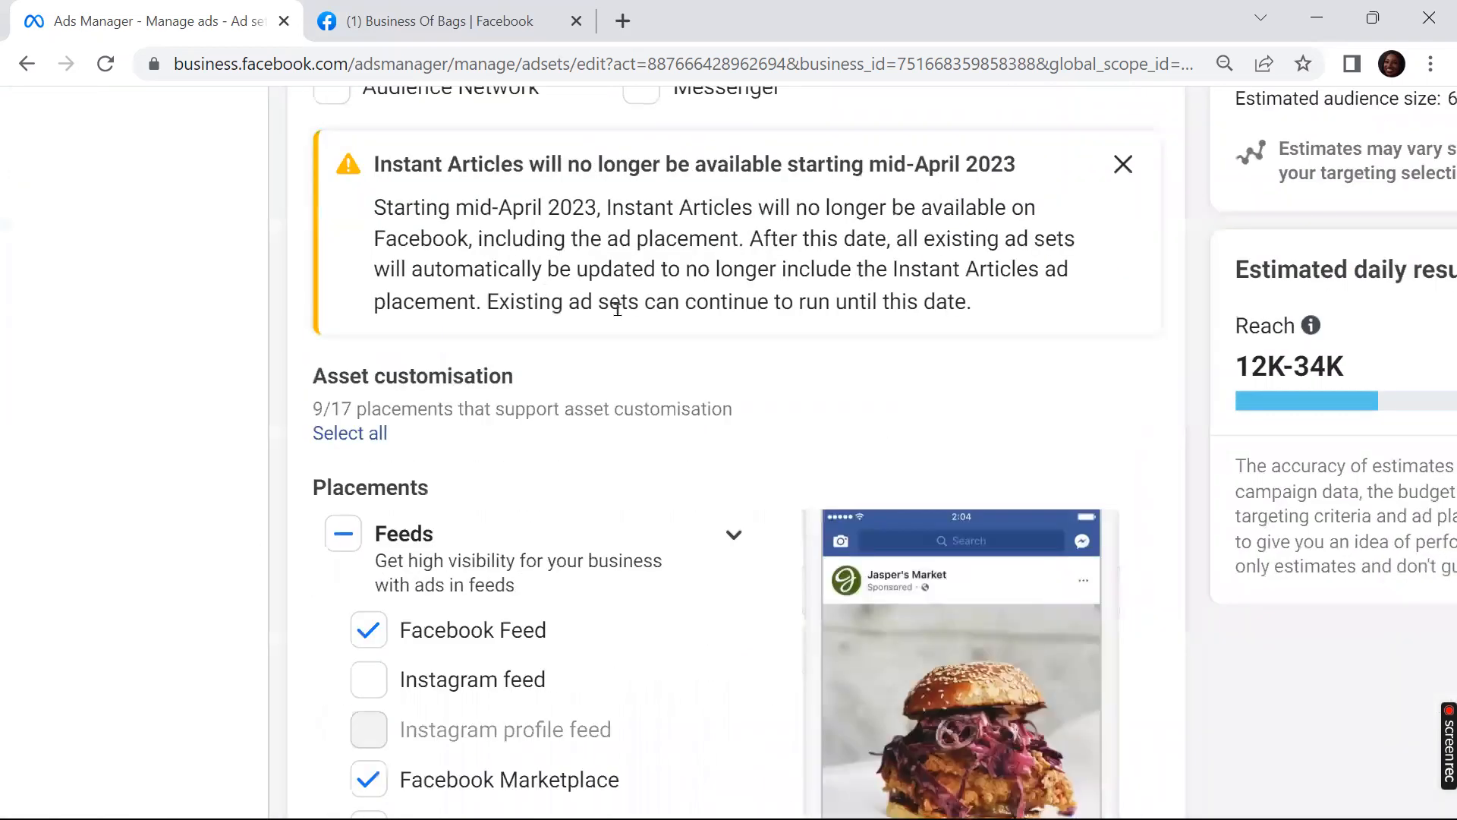
scroll(618, 310, "up", 2)
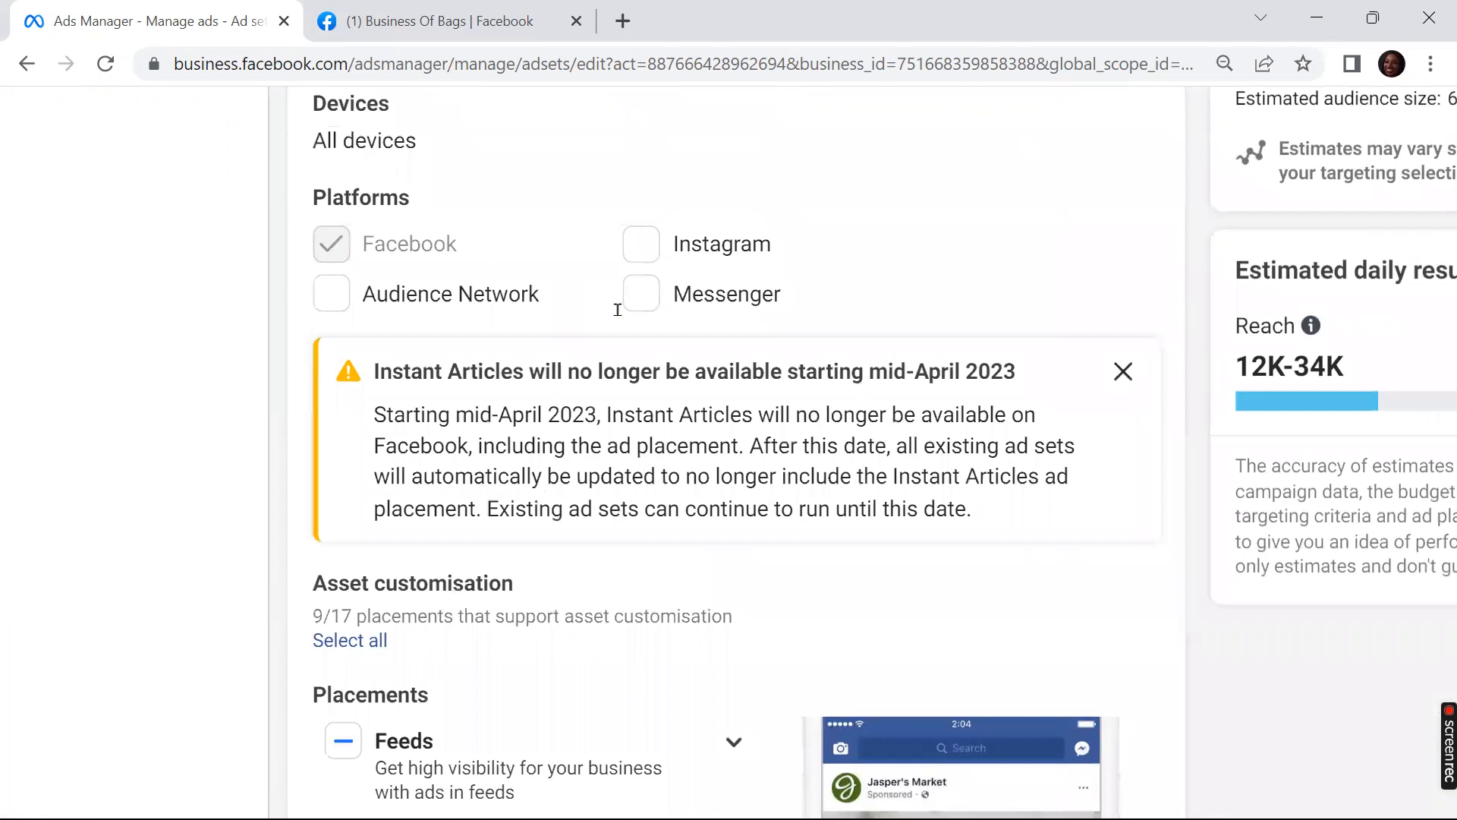
scroll(618, 310, "down", 2)
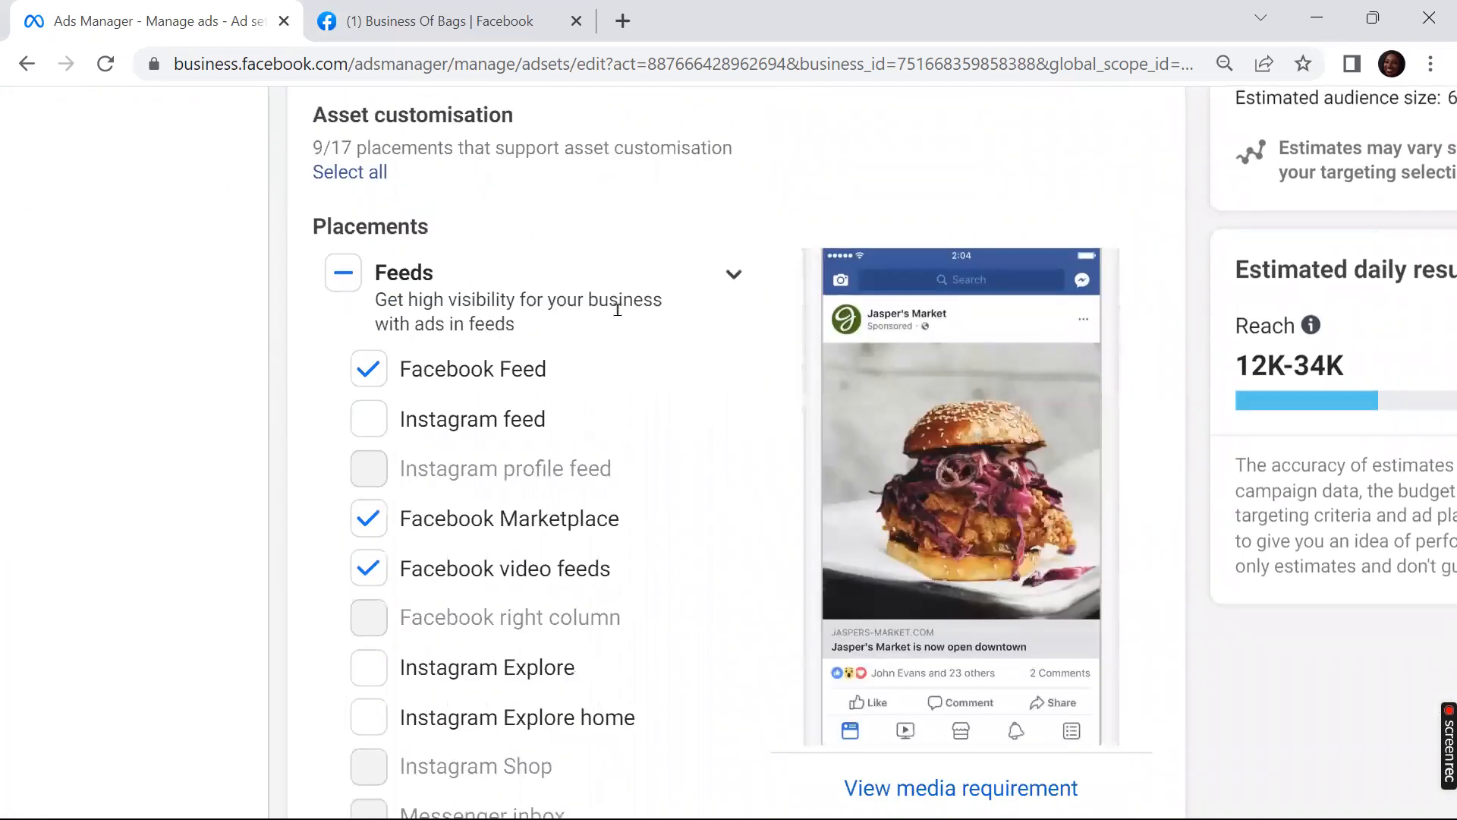
scroll(618, 310, "down", 2)
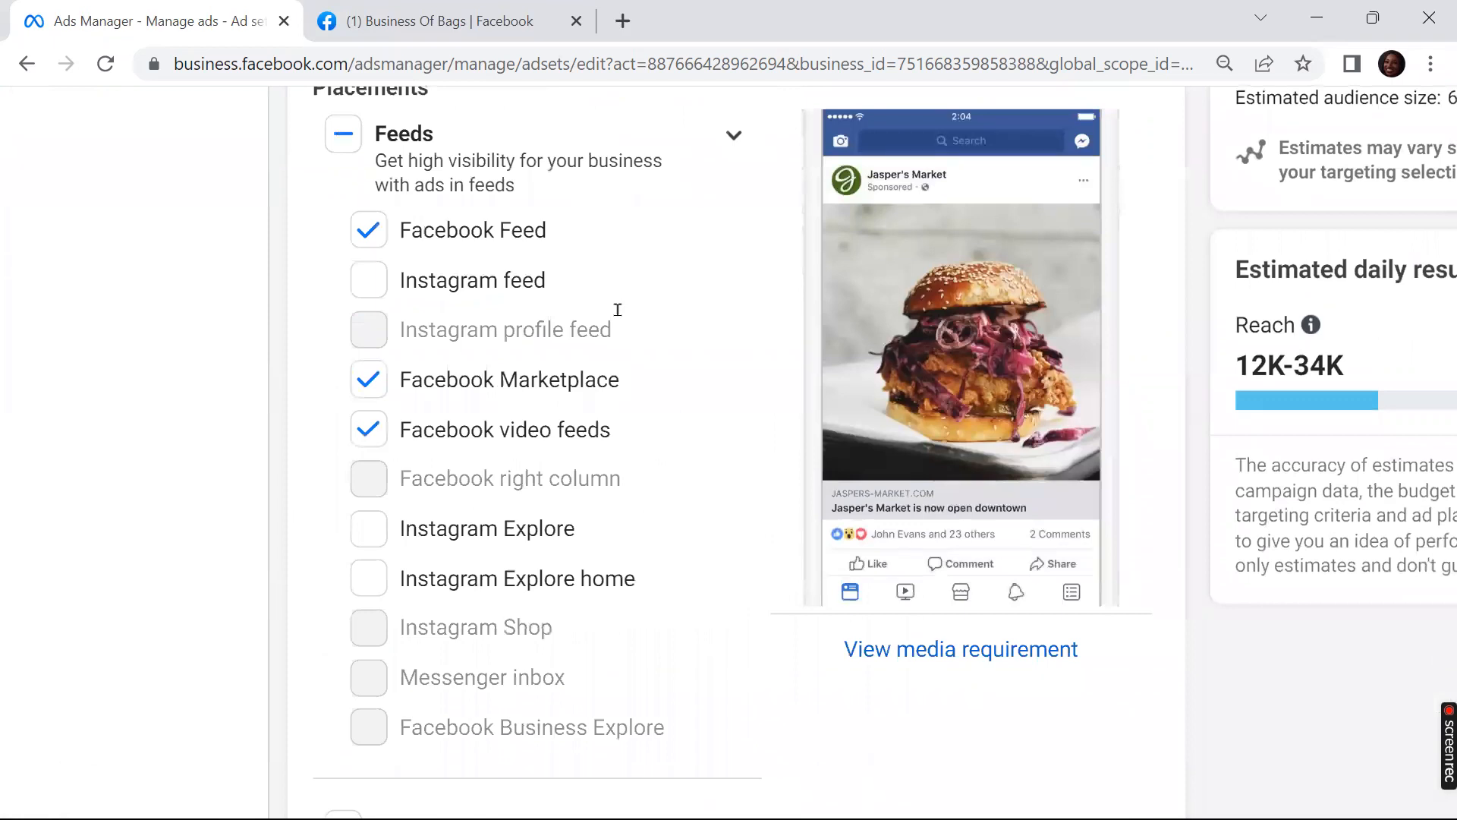
Step: Deselect Facebook video feeds from the ad set's Feeds placements
scroll(617, 310, "up", 4)
scroll(618, 310, "down", 4)
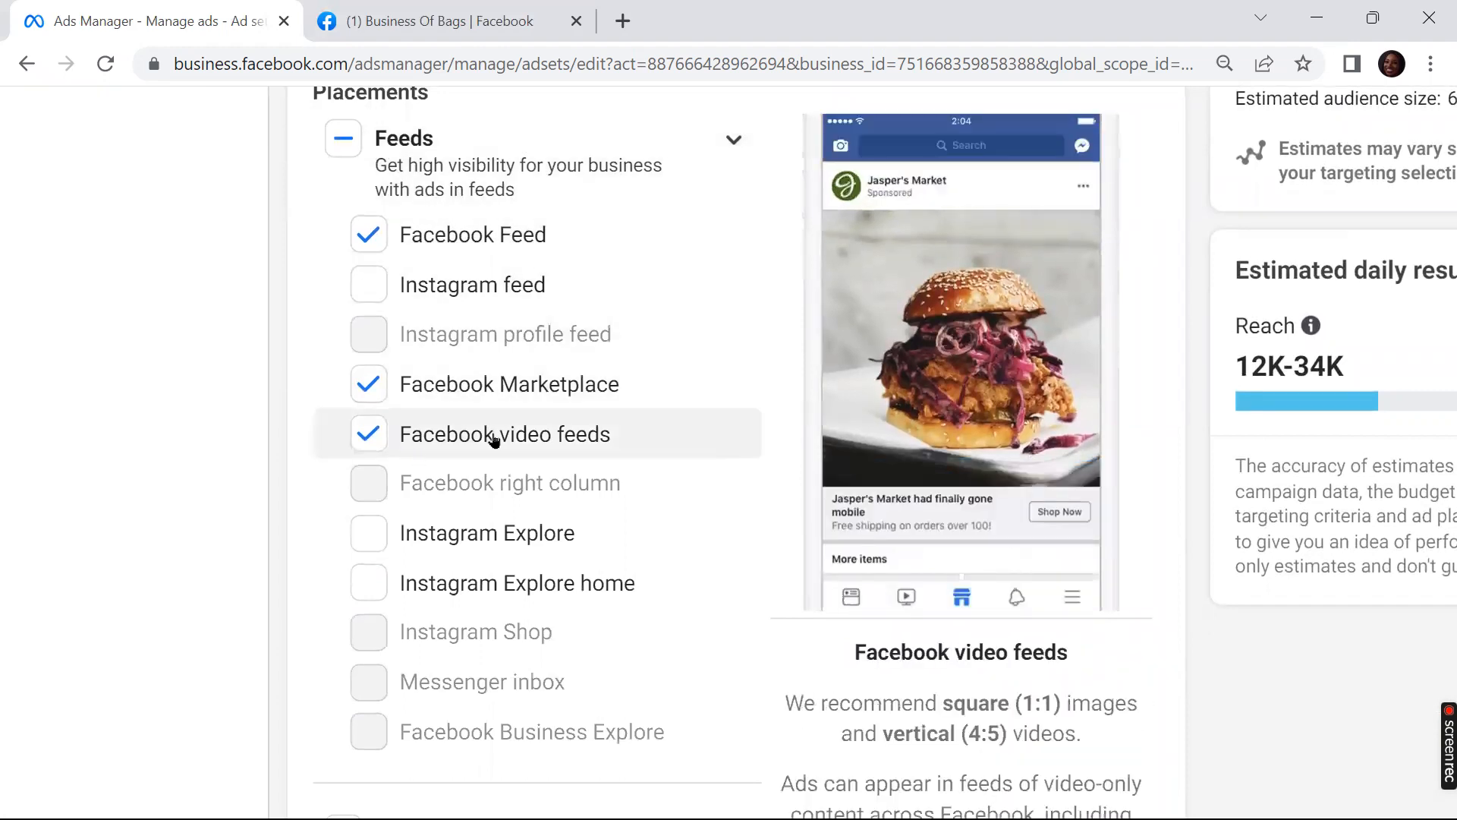
scroll(539, 468, "down", 6)
scroll(542, 466, "down", 3)
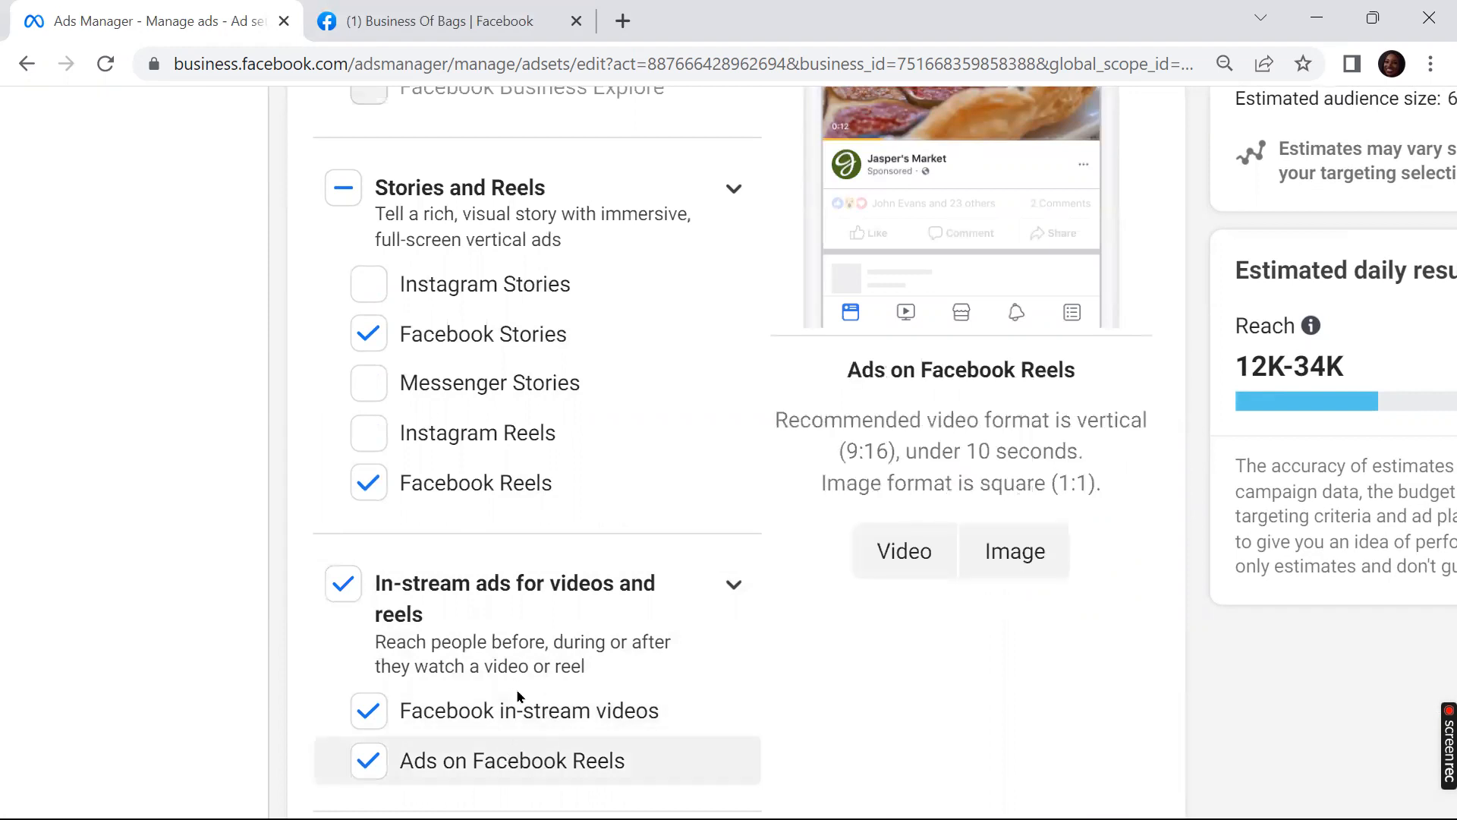
scroll(543, 508, "up", 7)
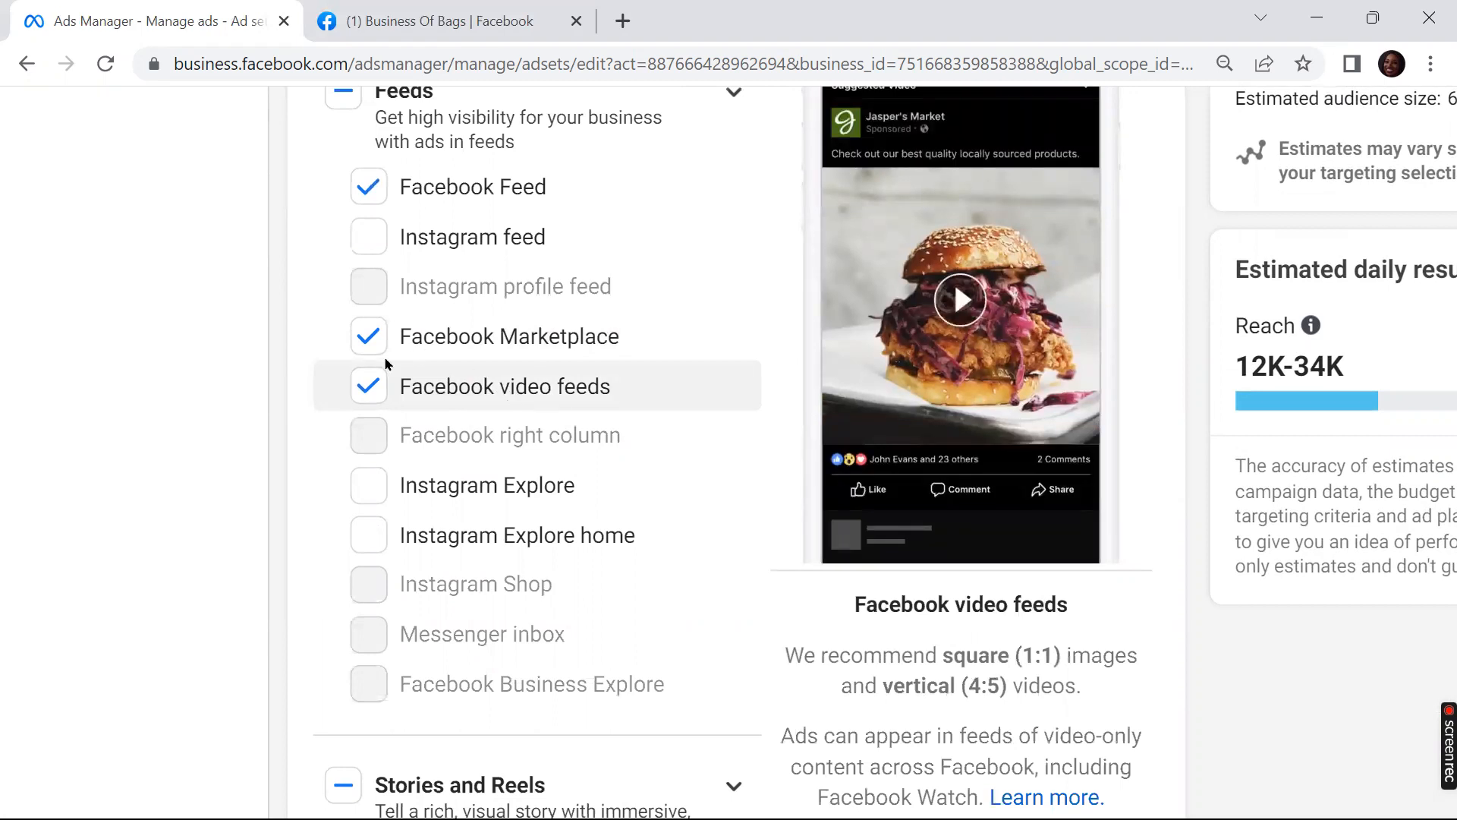
left_click(374, 394)
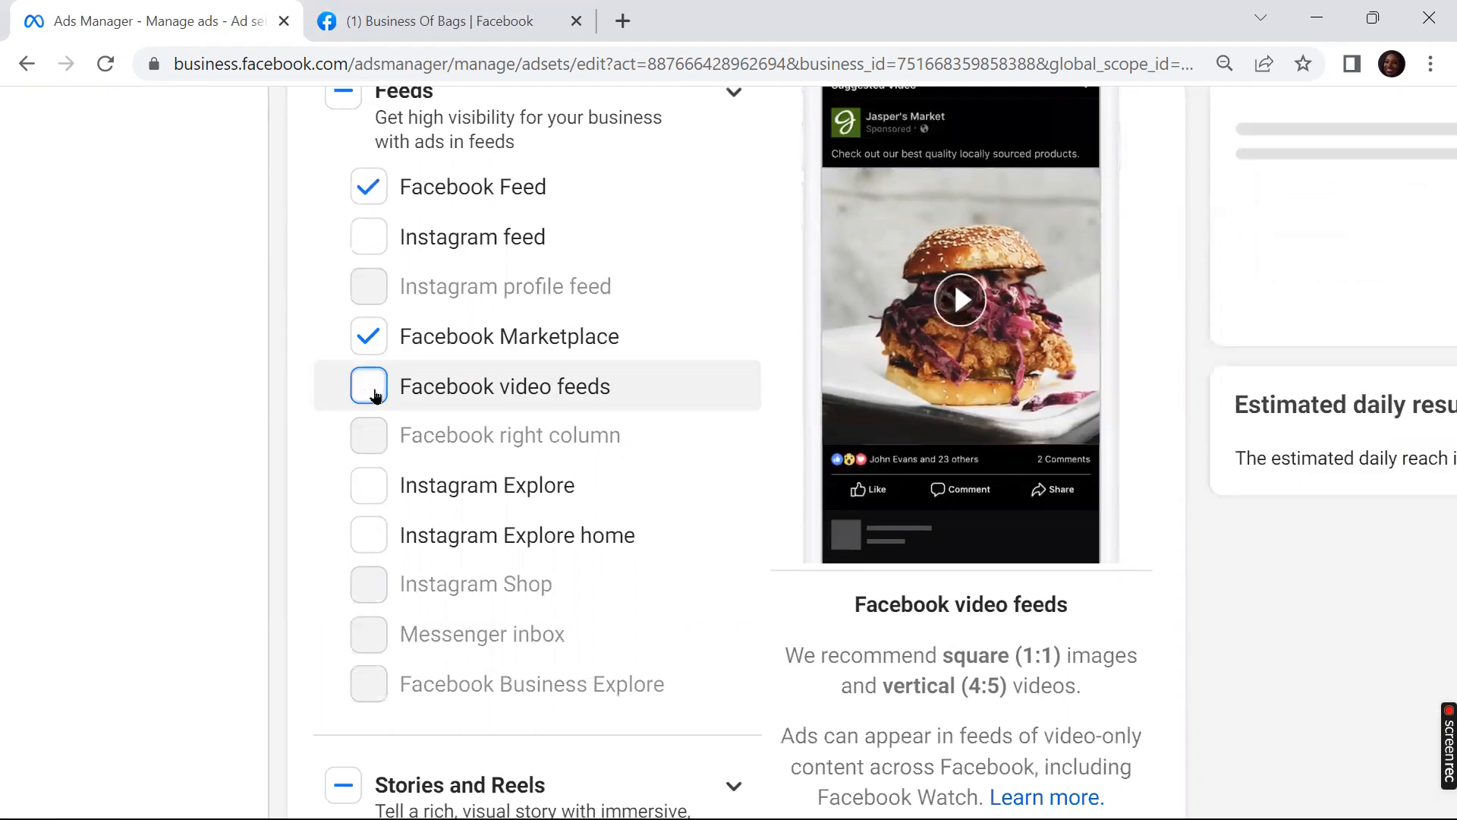
Step: Deselect Facebook Reels from the Stories and Reels placements
scroll(374, 394, "down", 8)
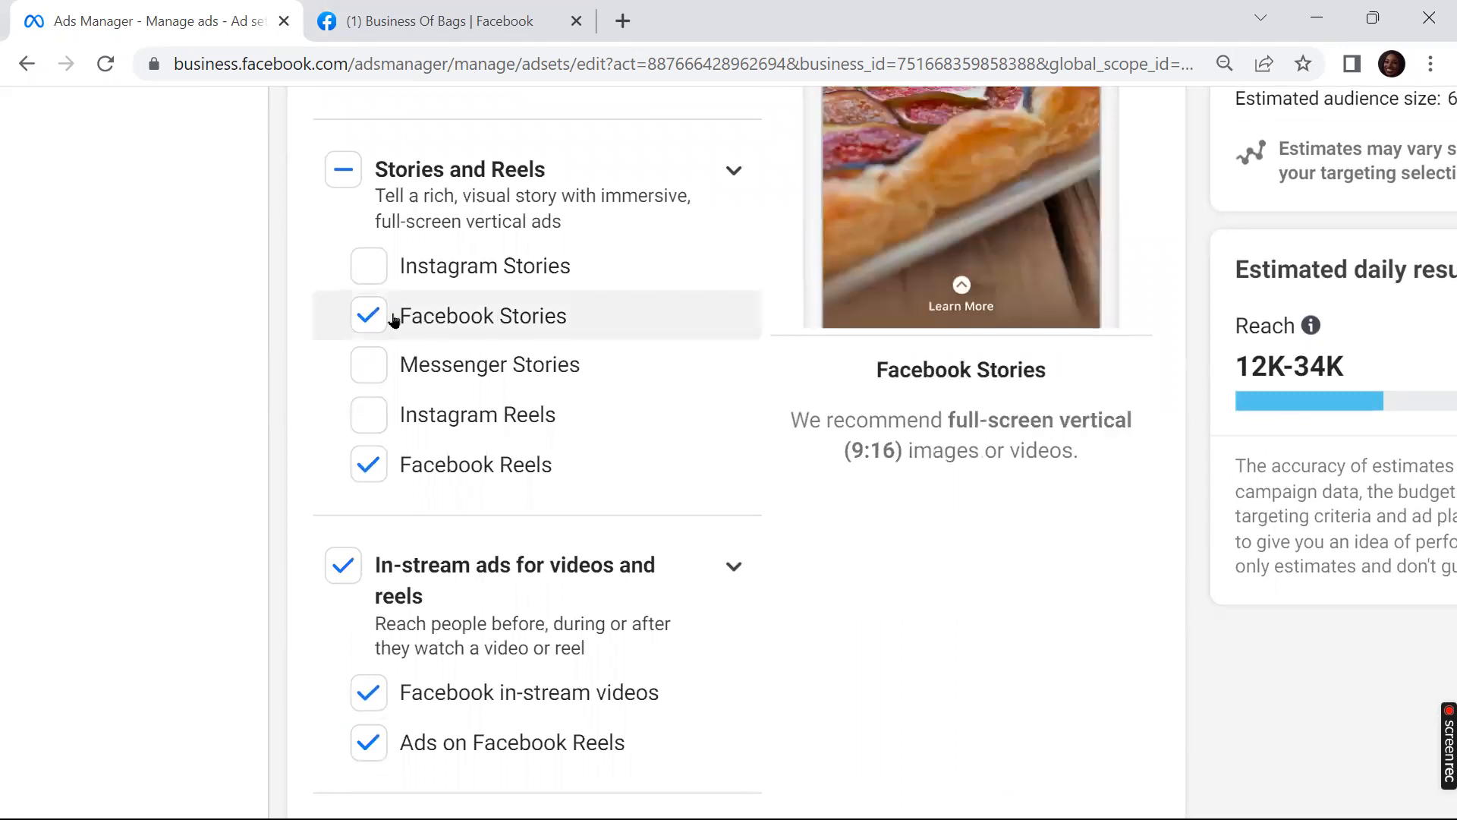
left_click(369, 464)
scroll(374, 472, "down", 1)
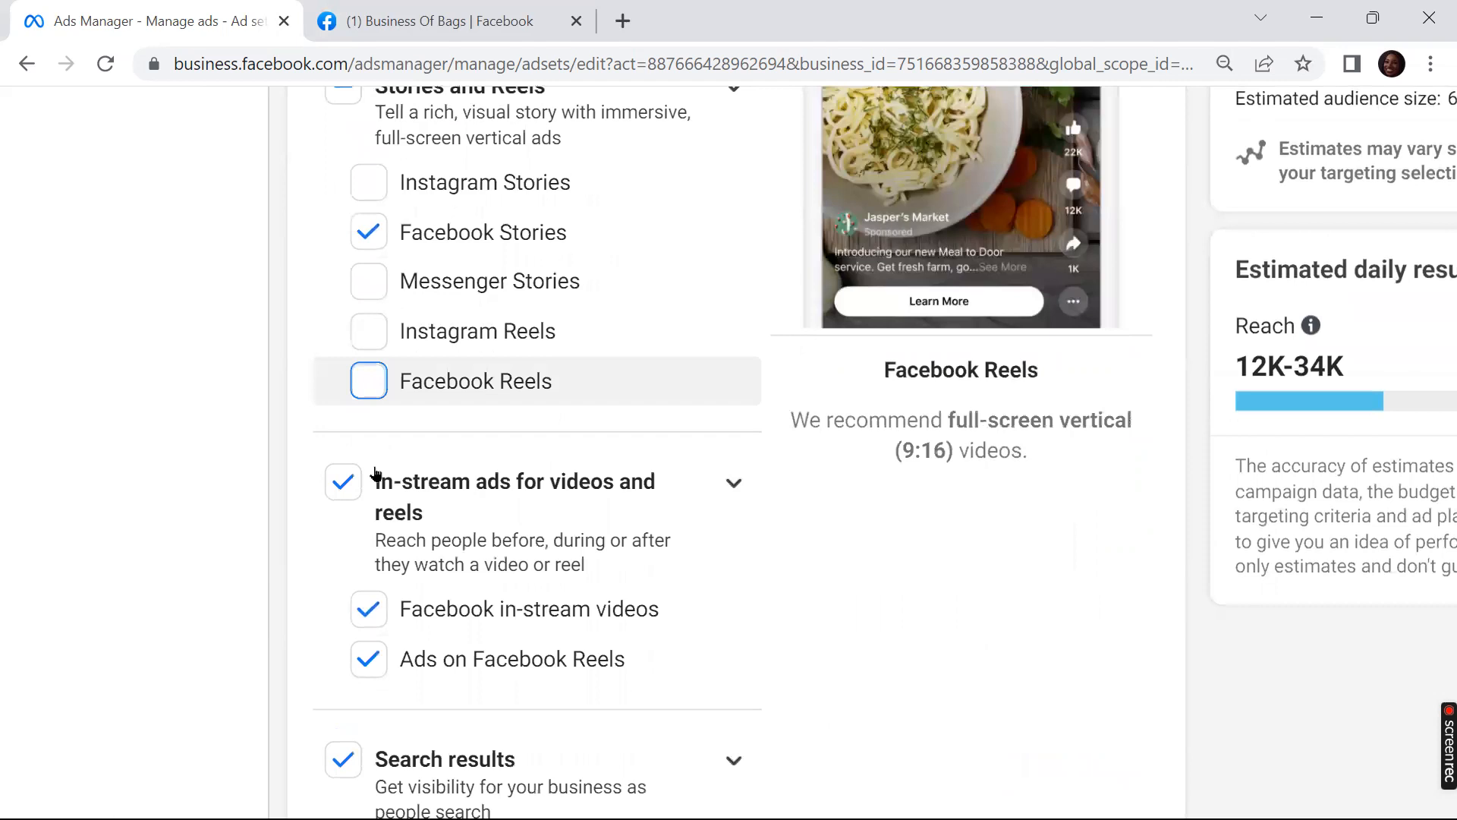
Step: Examine the in-stream and search placements, the audience definition, the estimated audience size and the estimated daily reach
scroll(375, 472, "down", 1)
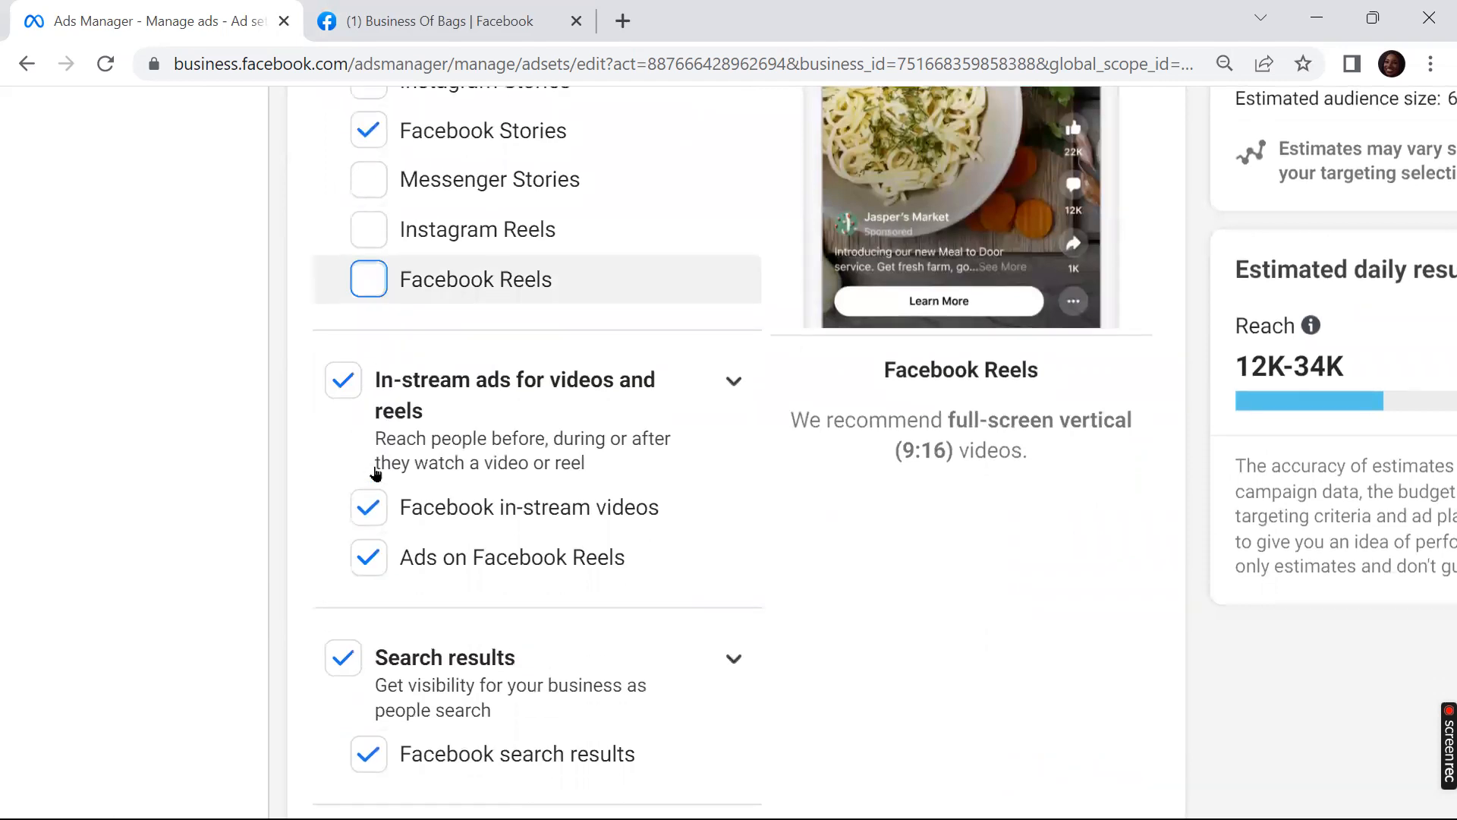
scroll(375, 472, "down", 2)
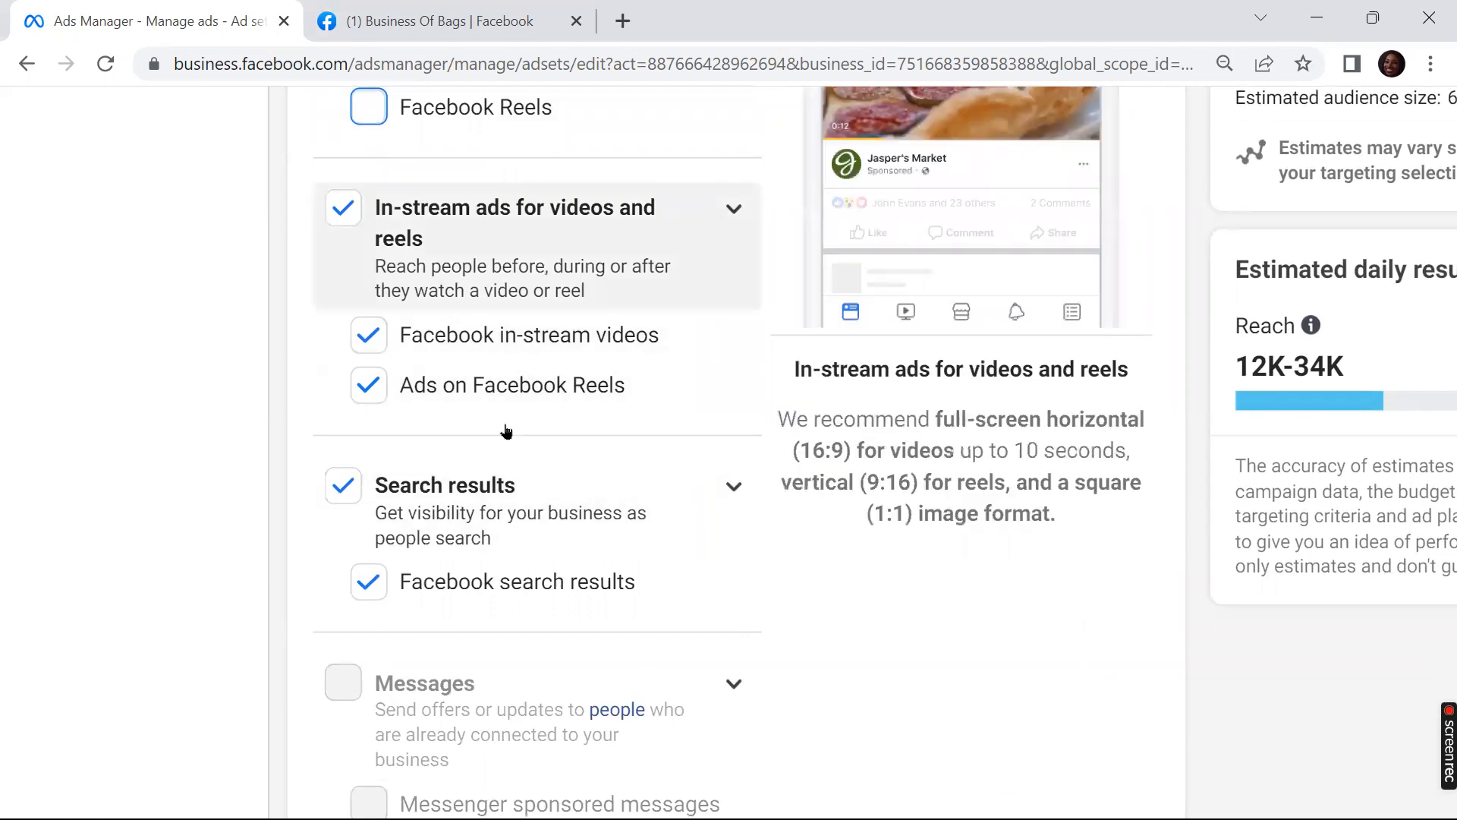
scroll(510, 660, "right", 5)
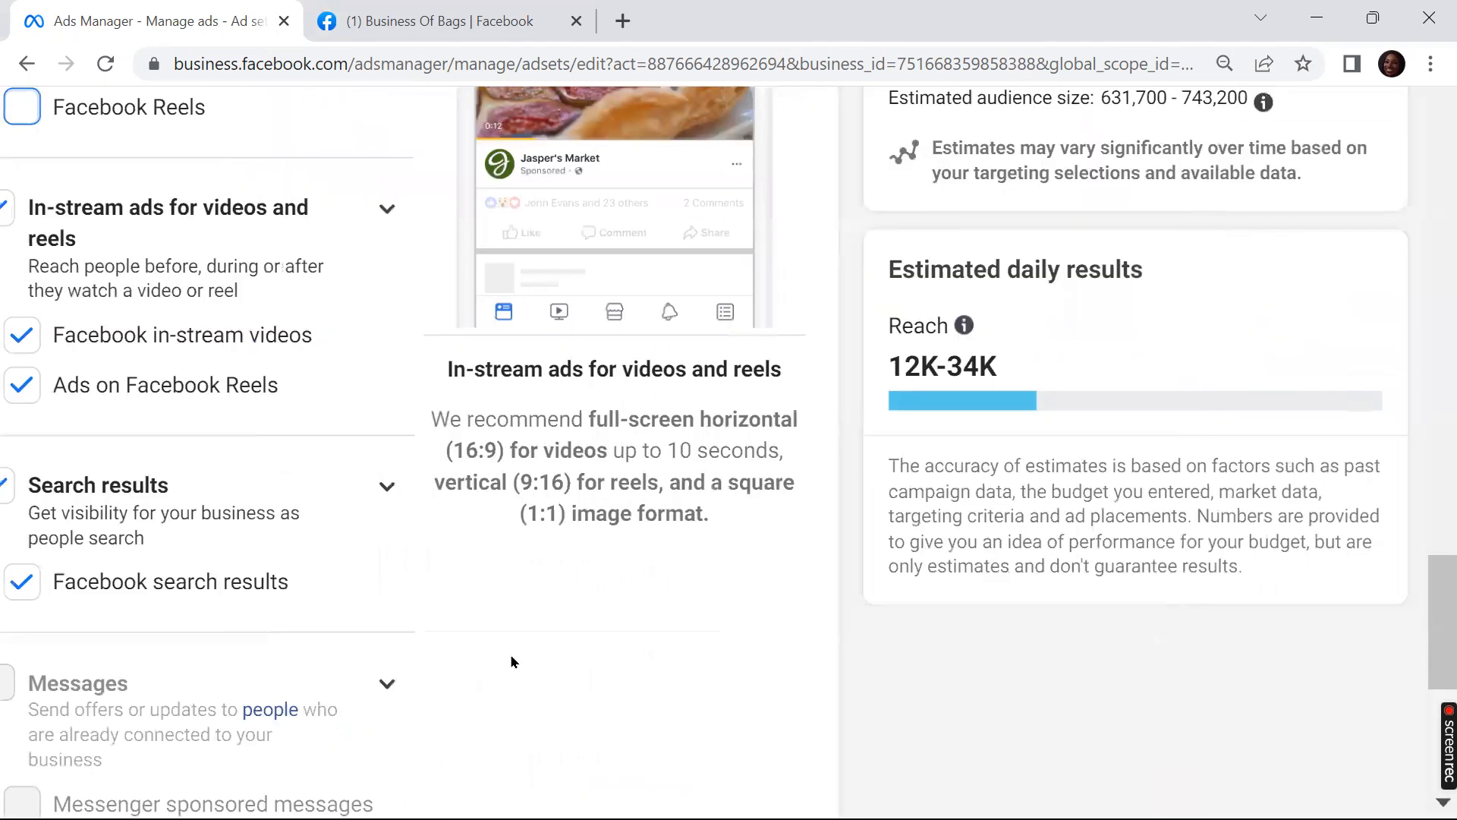
scroll(510, 653, "up", 8)
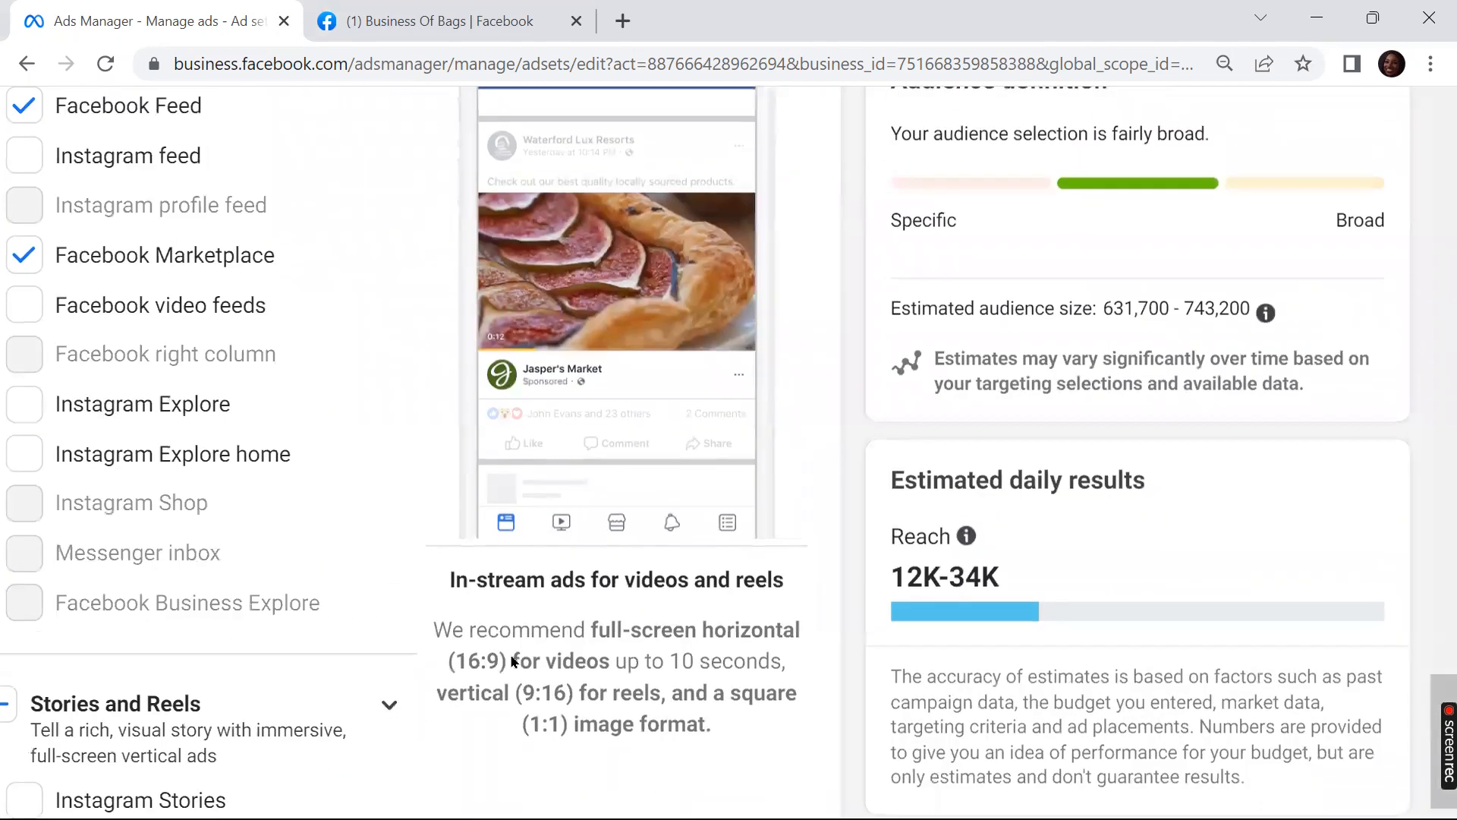
scroll(513, 660, "up", 5)
scroll(513, 660, "down", 4)
scroll(513, 660, "up", 1)
scroll(513, 660, "down", 2)
scroll(513, 660, "down", 3)
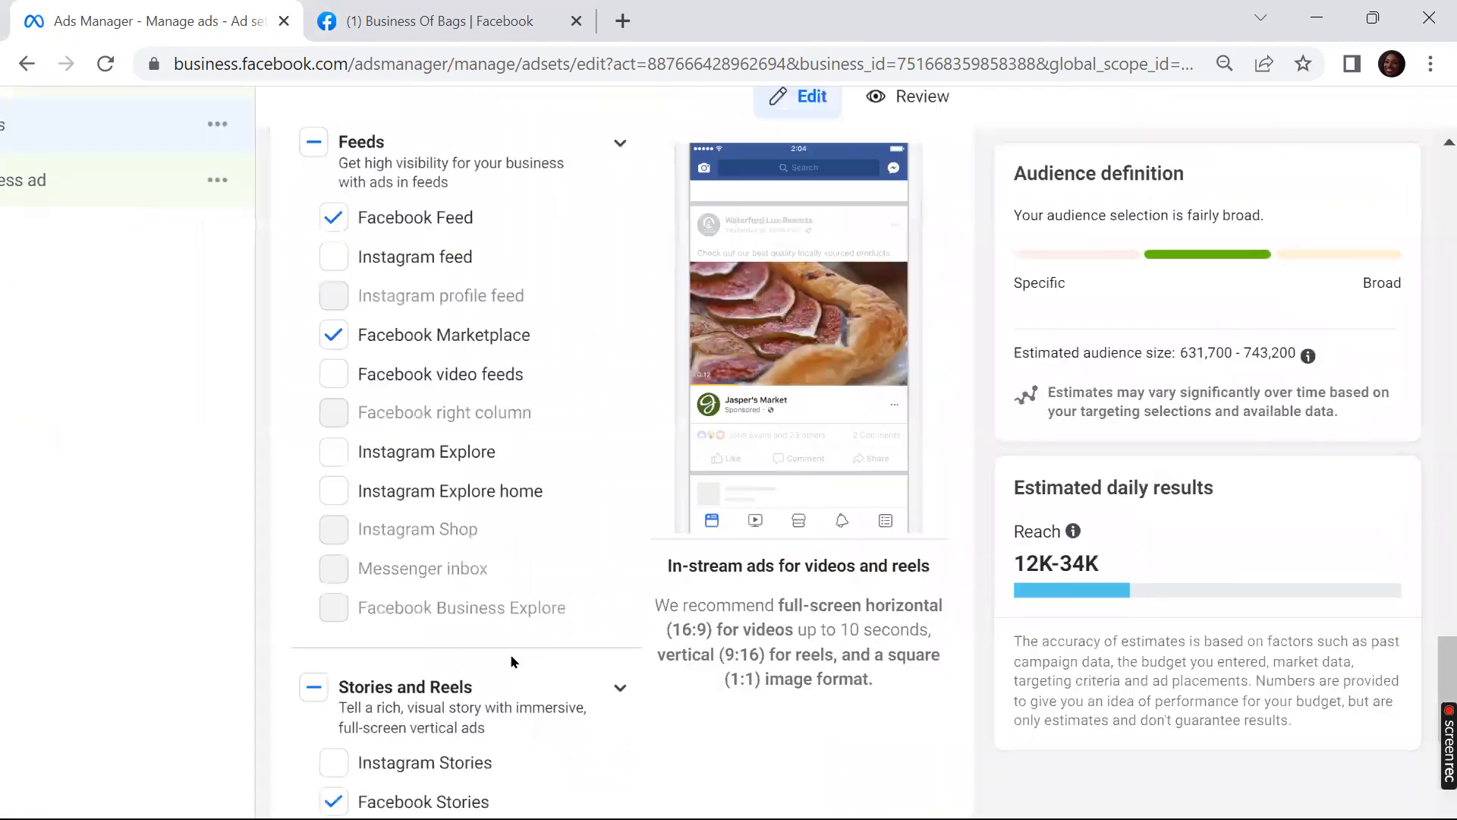
scroll(511, 660, "up", 5)
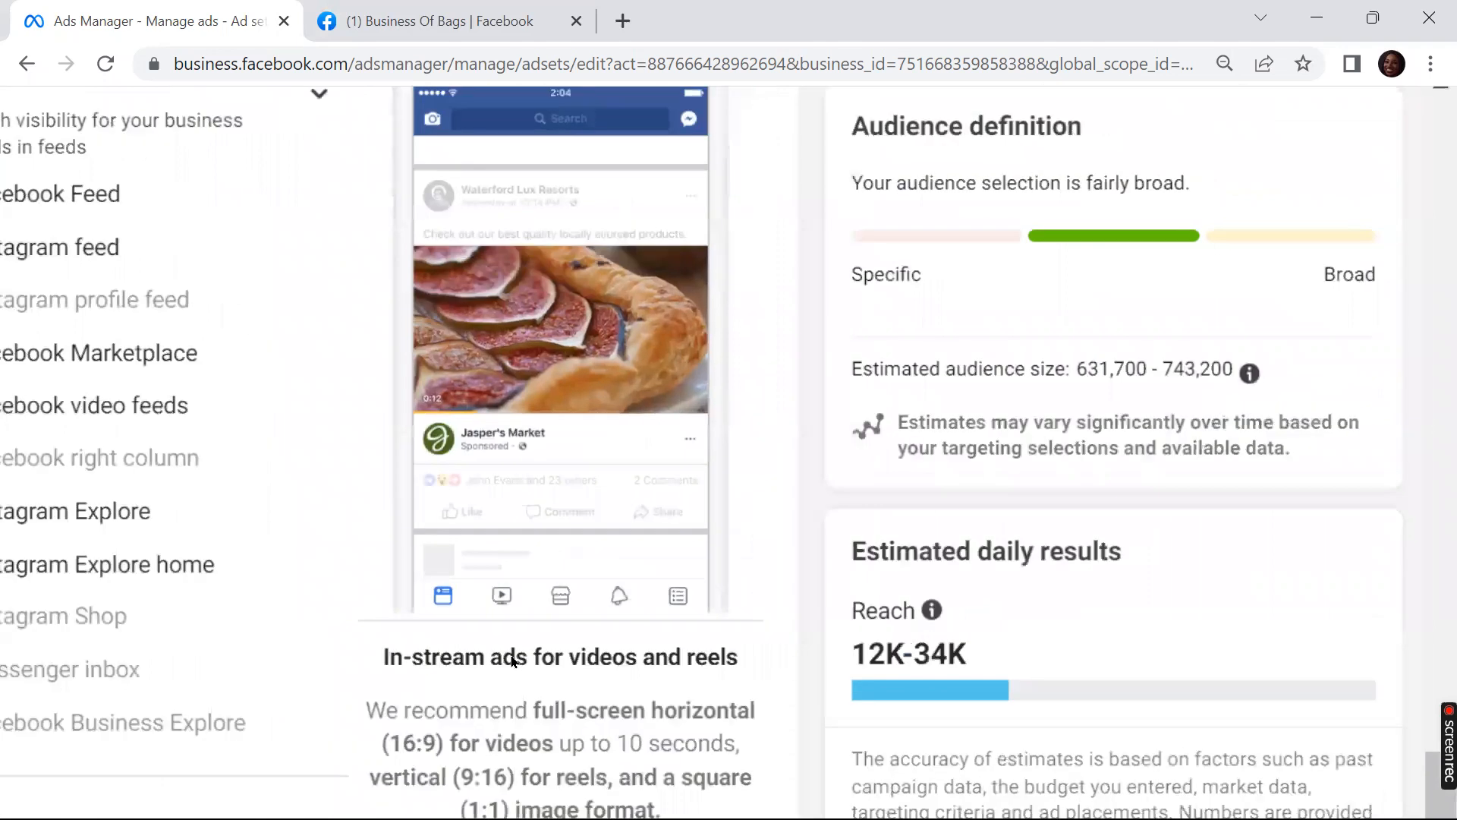
scroll(513, 660, "up", 3)
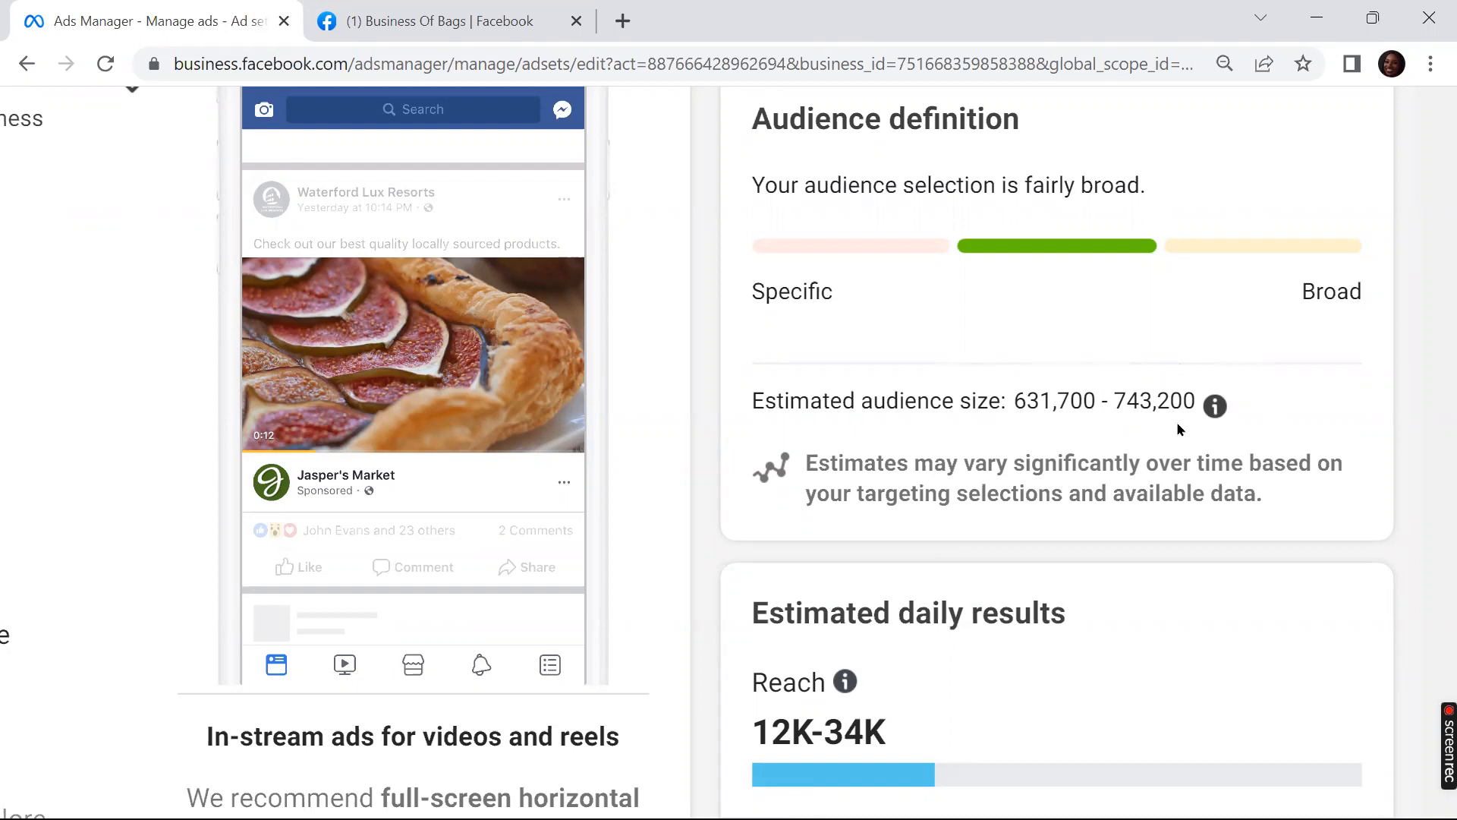
mouse_move(1232, 422)
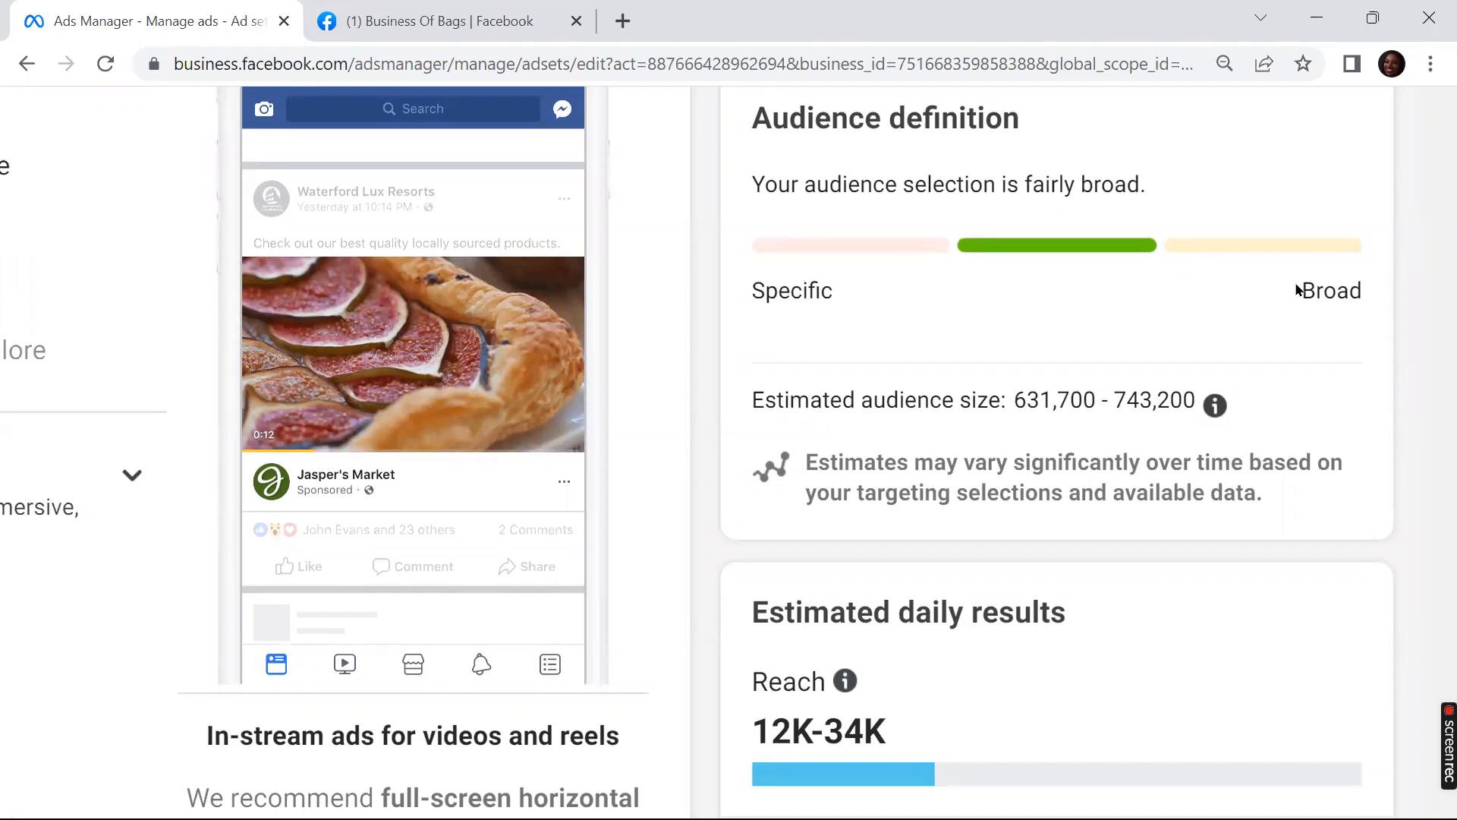
key("ctrl+minus")
key("ctrl+minus")
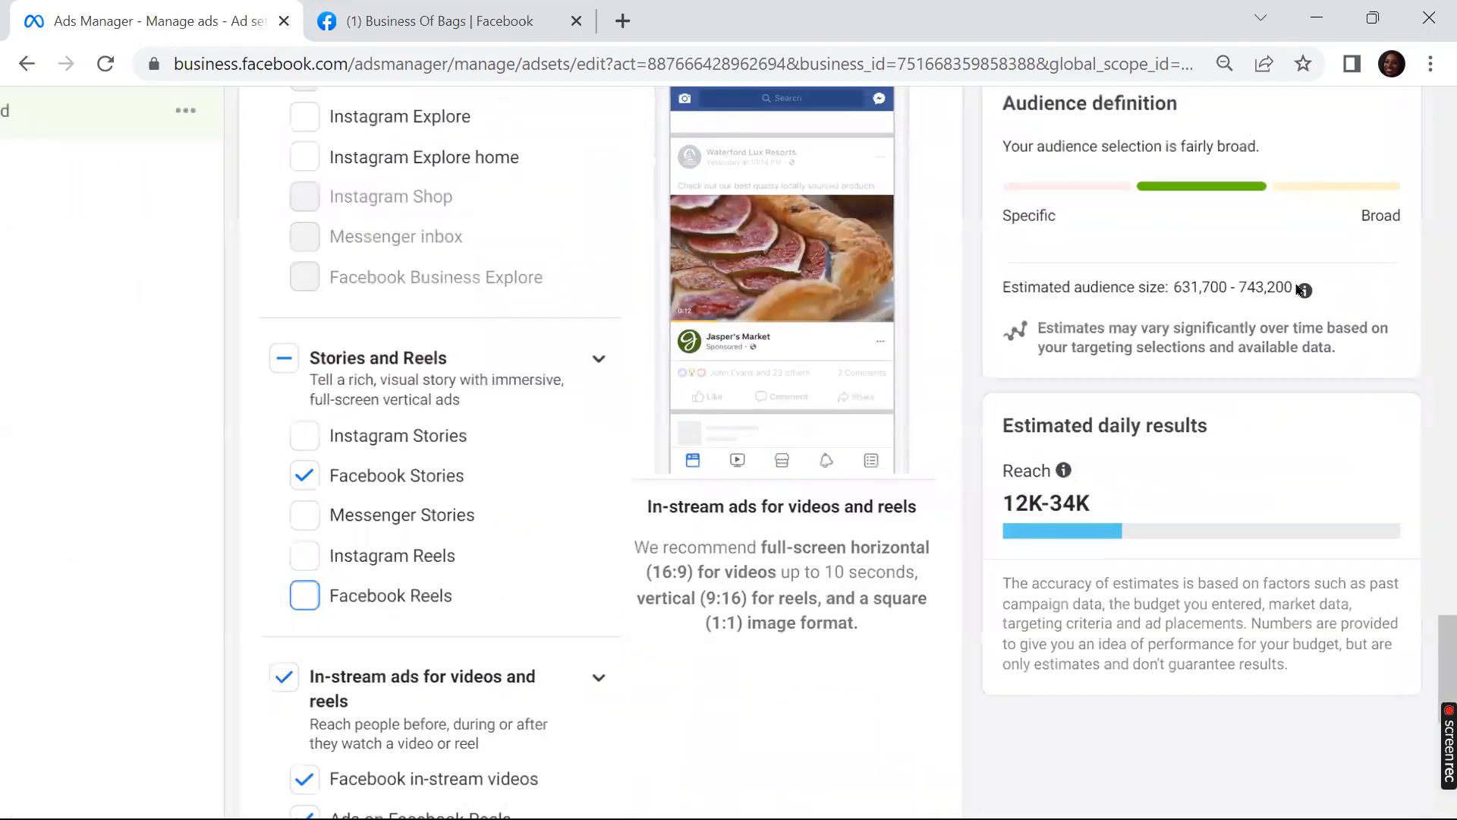
scroll(1300, 290, "up", 3)
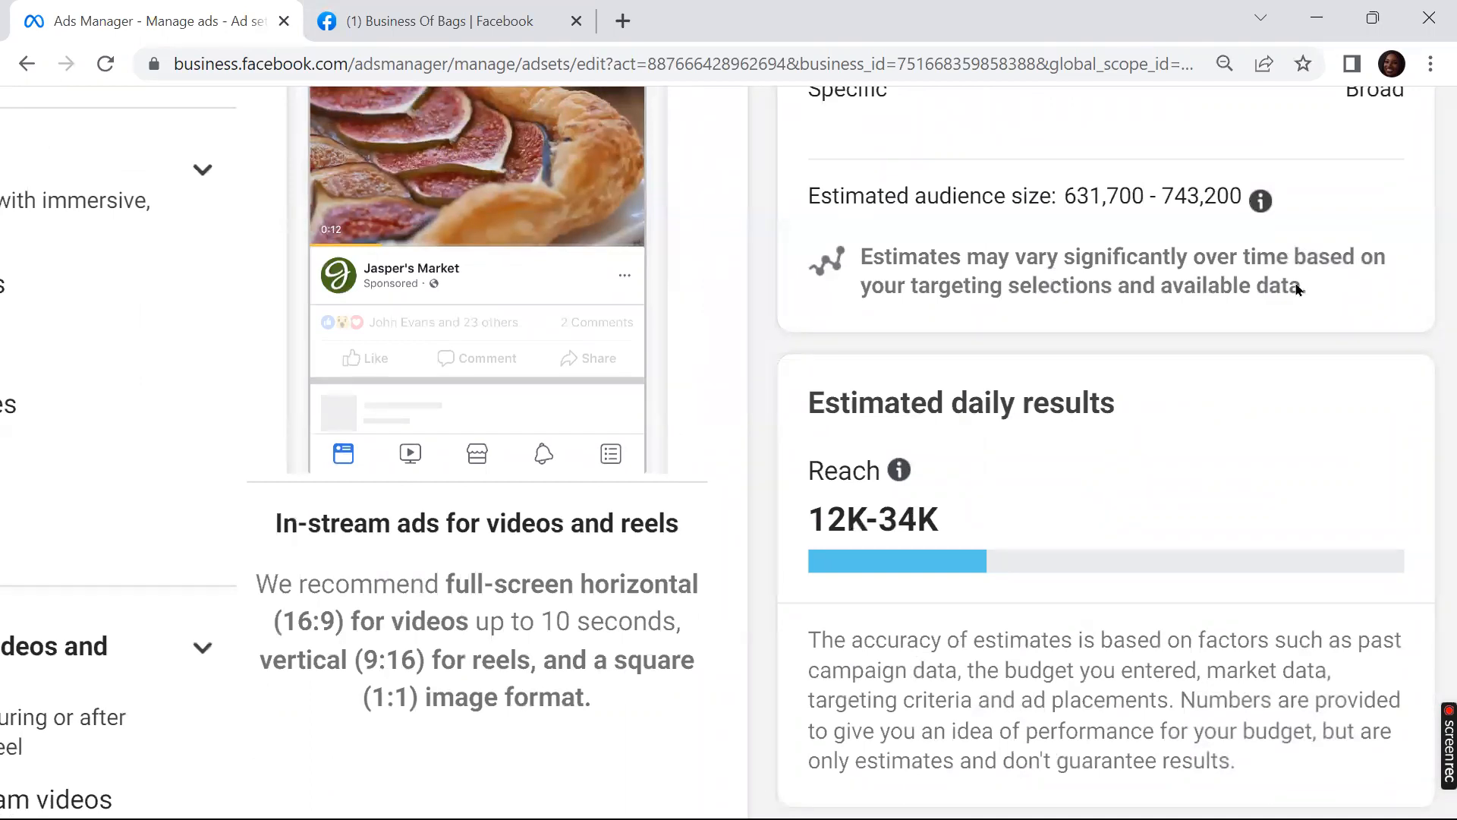
scroll(1299, 290, "down", 5)
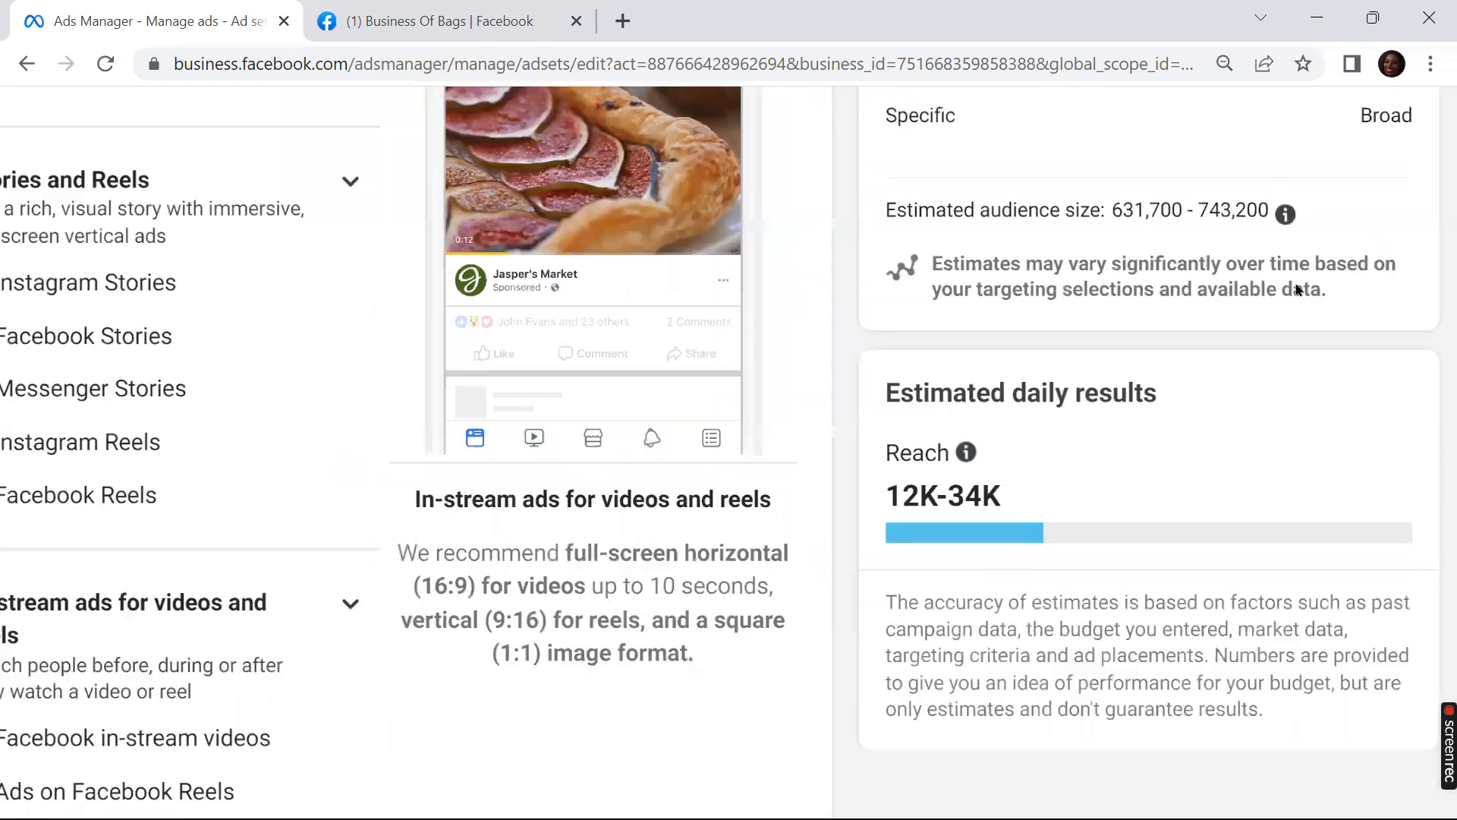
Step: Continue from the bags awareness ad set to the settings of its ad
scroll(1299, 290, "down", 5)
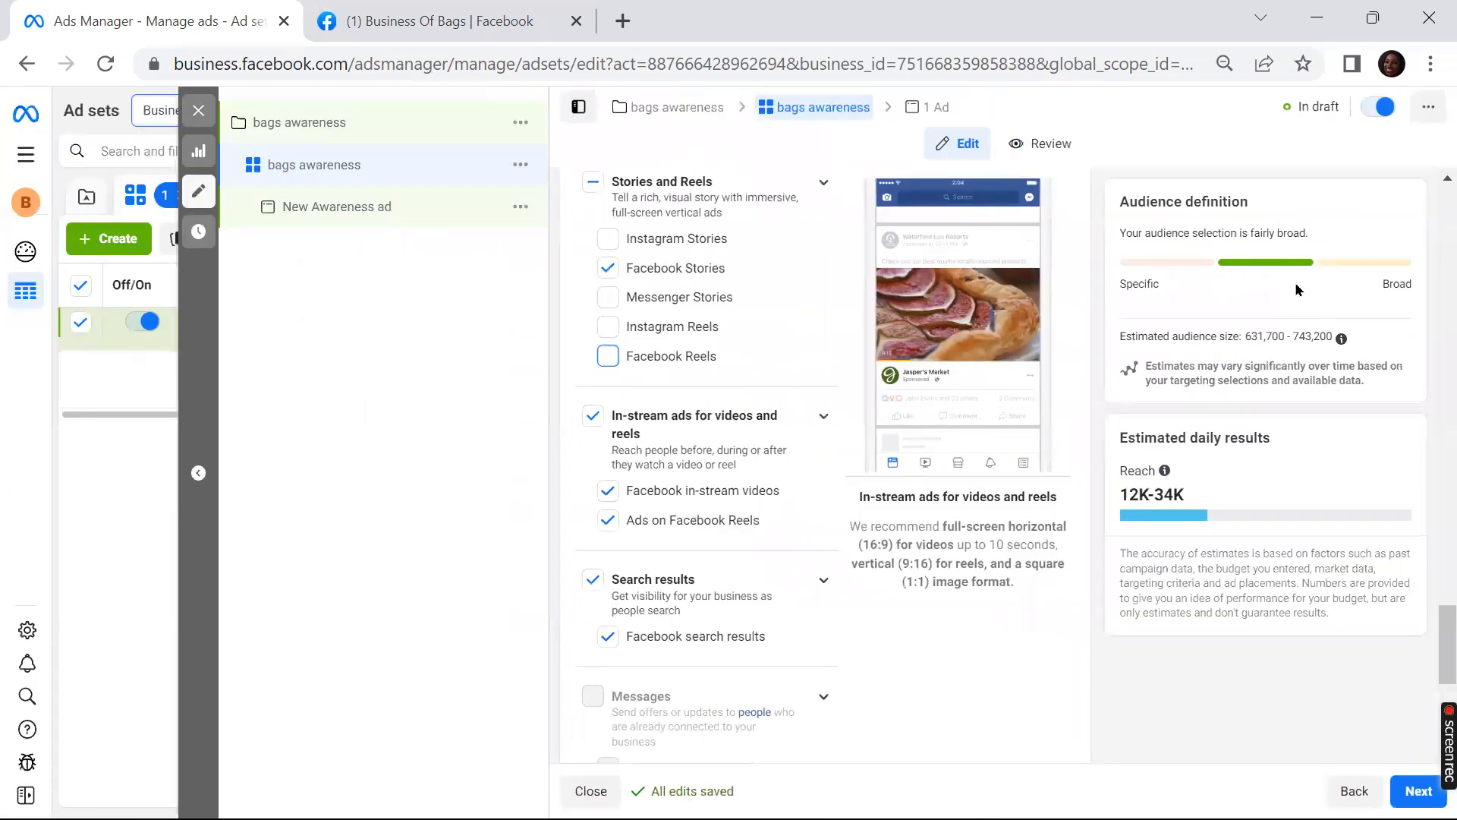
scroll(1295, 281, "up", 5)
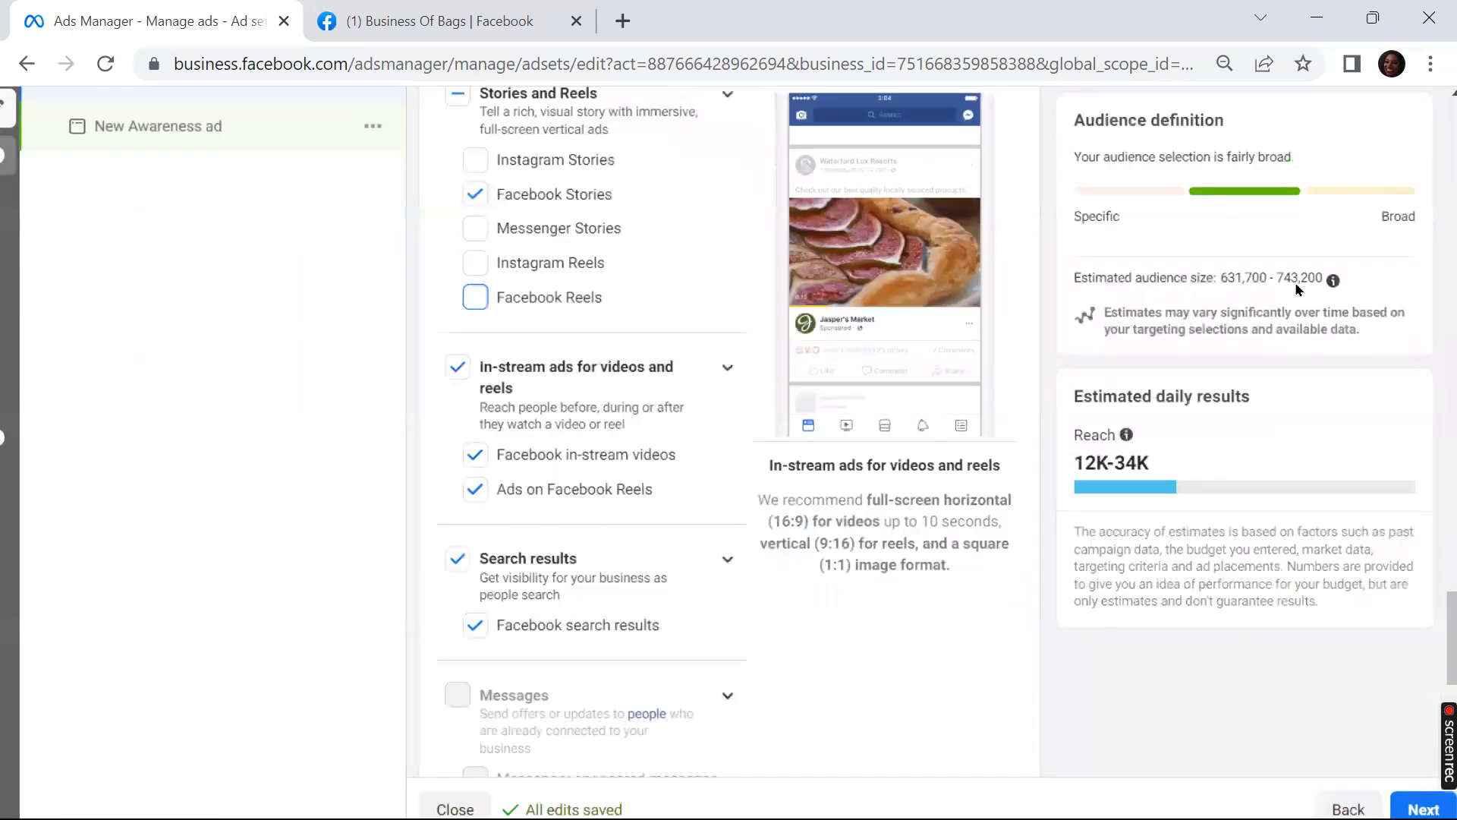
scroll(1297, 284, "down", 1)
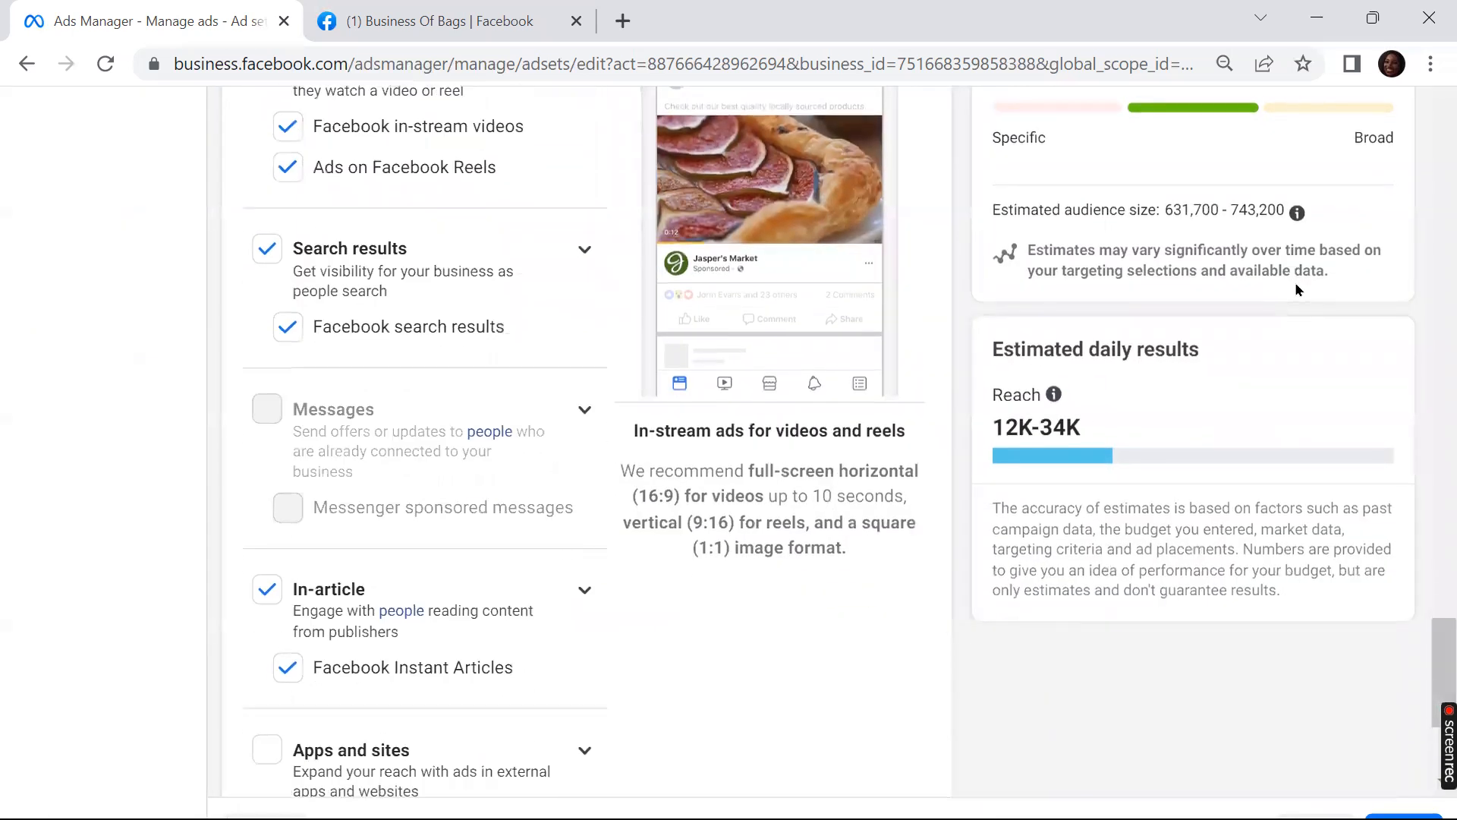
scroll(1295, 280, "down", 5)
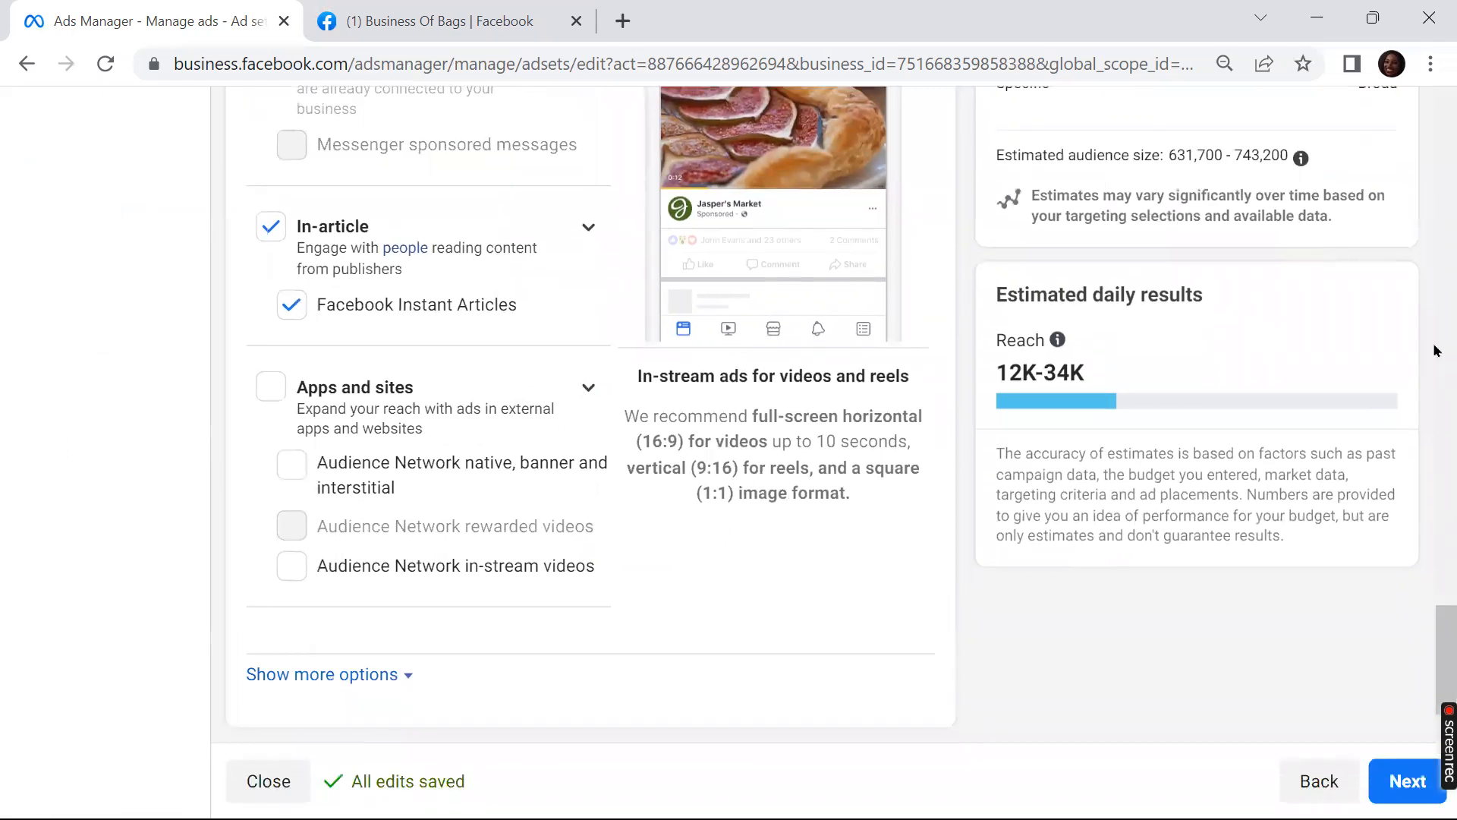
left_click(1409, 786)
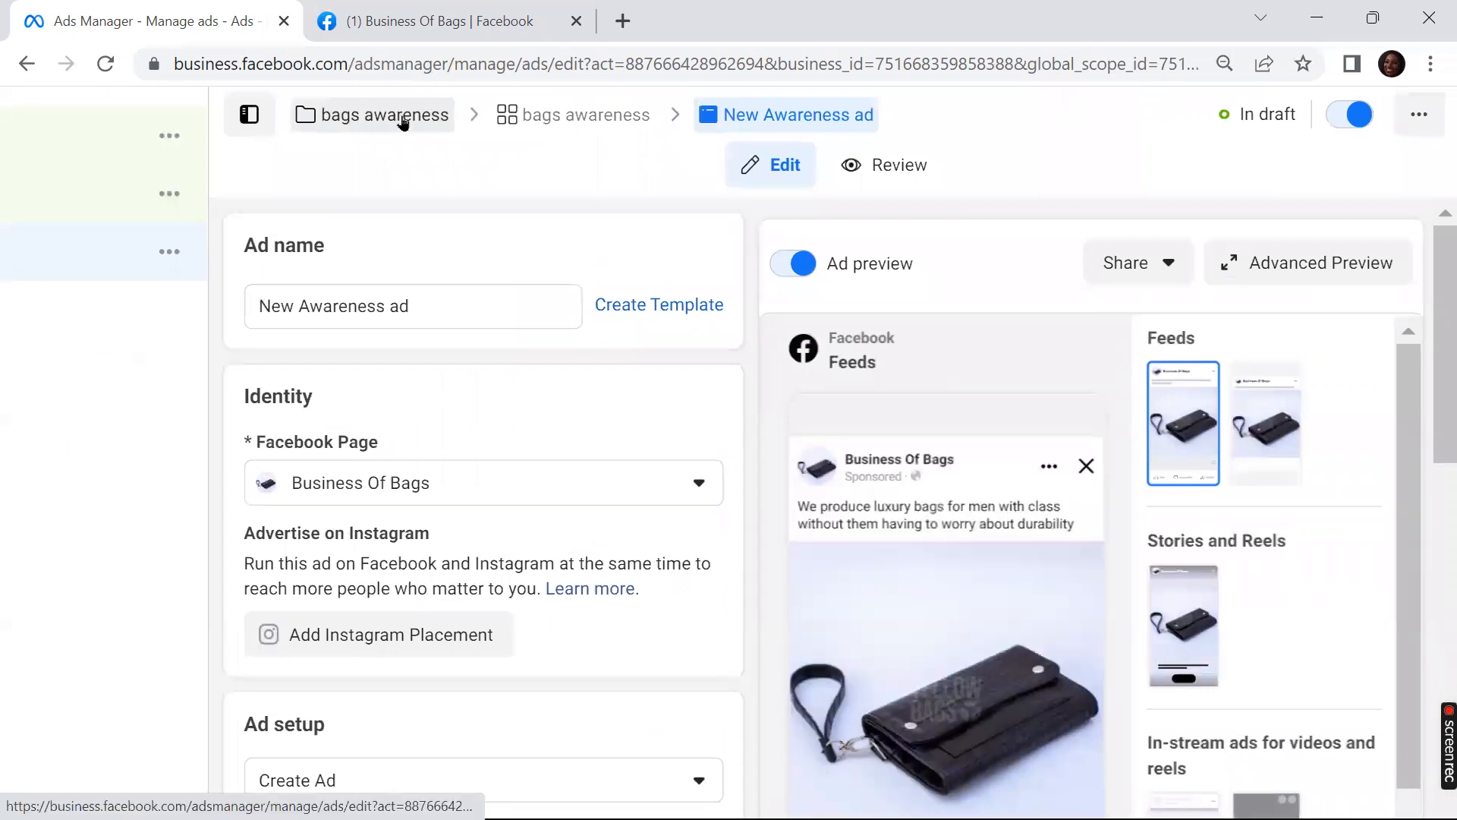
Step: Rename the ad as "bags awareness"
scroll(403, 122, "up", 5)
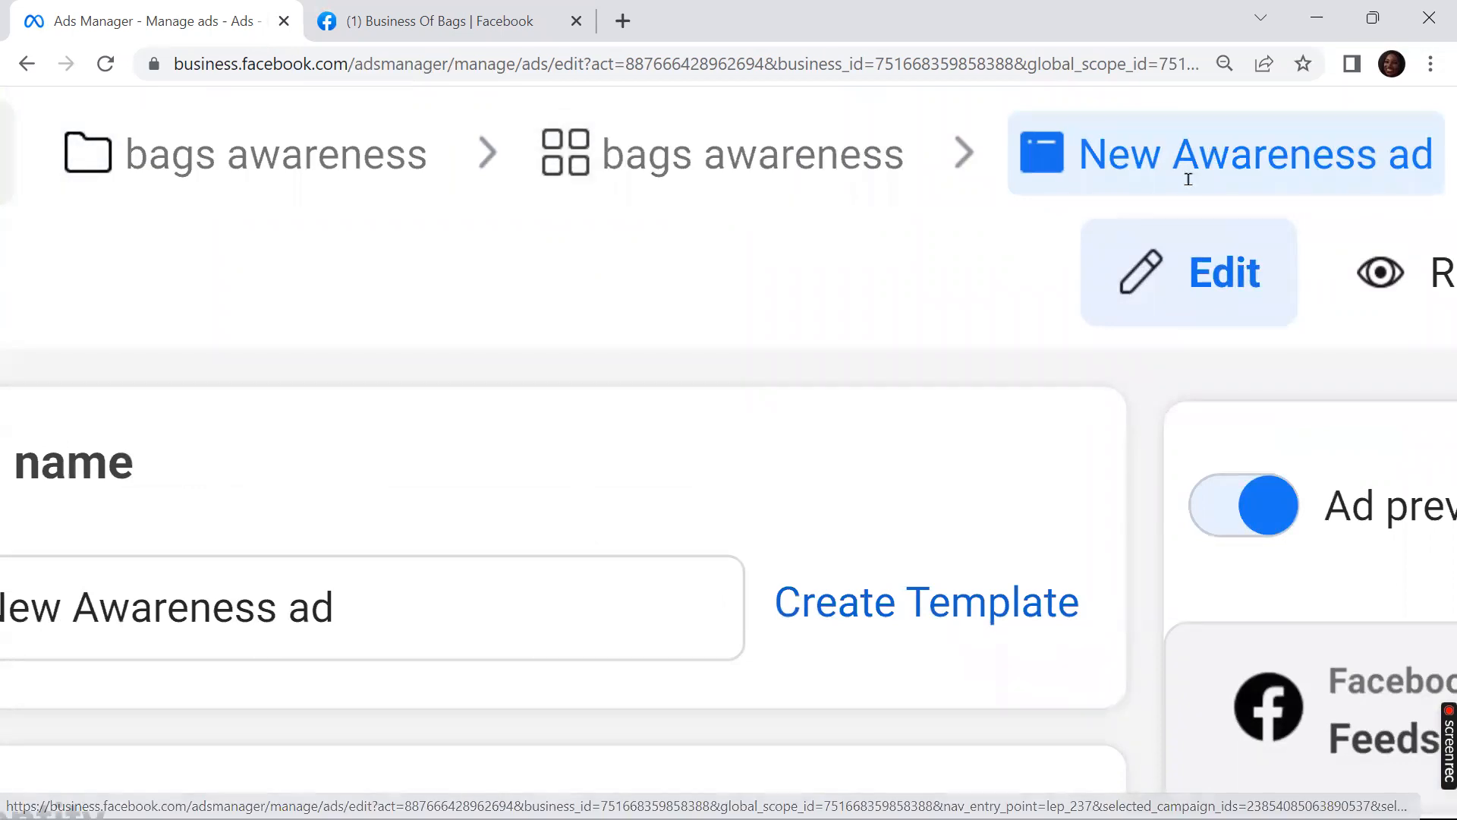
scroll(1189, 179, "right", 3)
scroll(1188, 179, "left", 6)
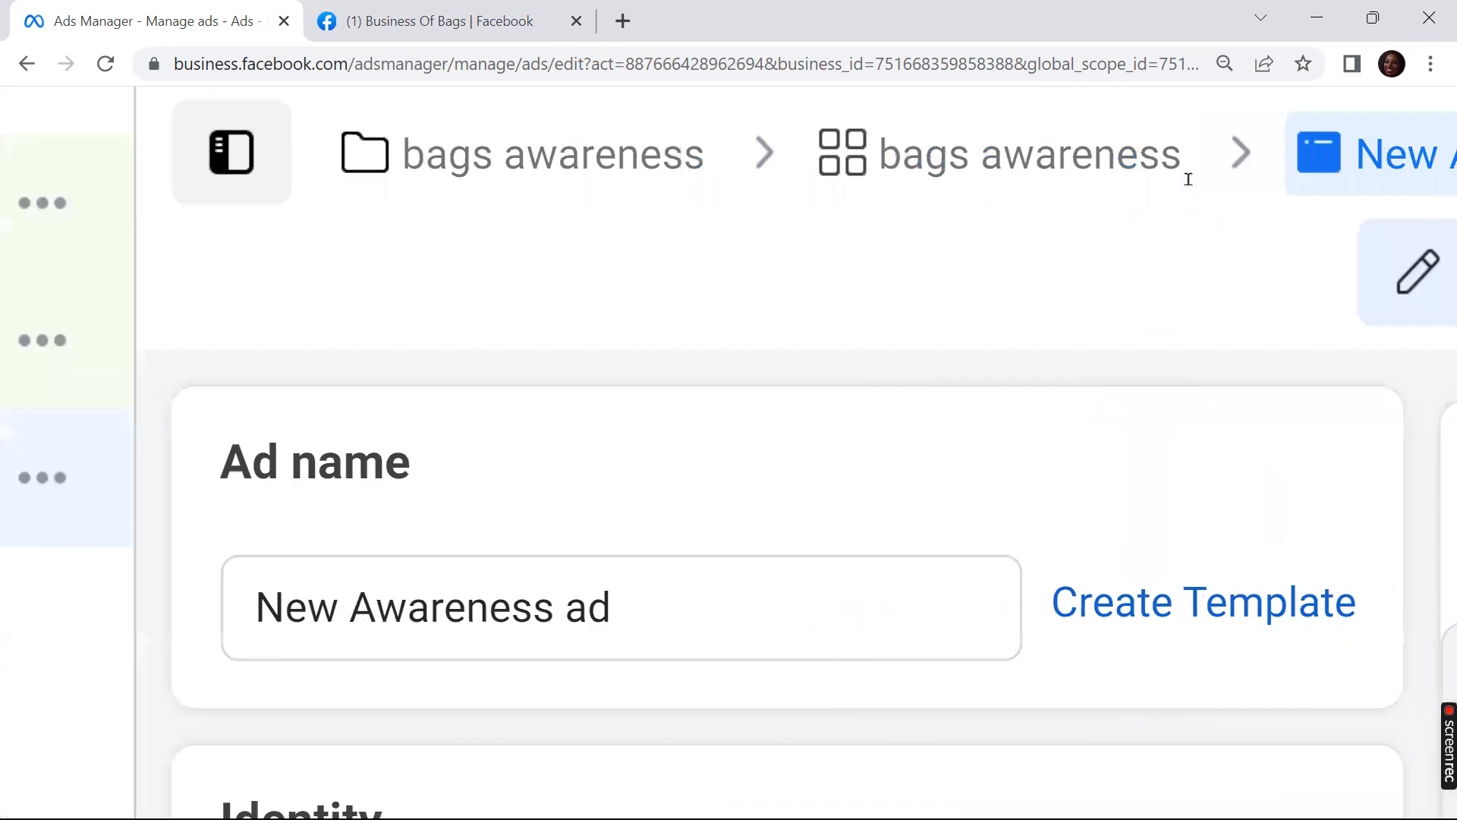
left_click(442, 607)
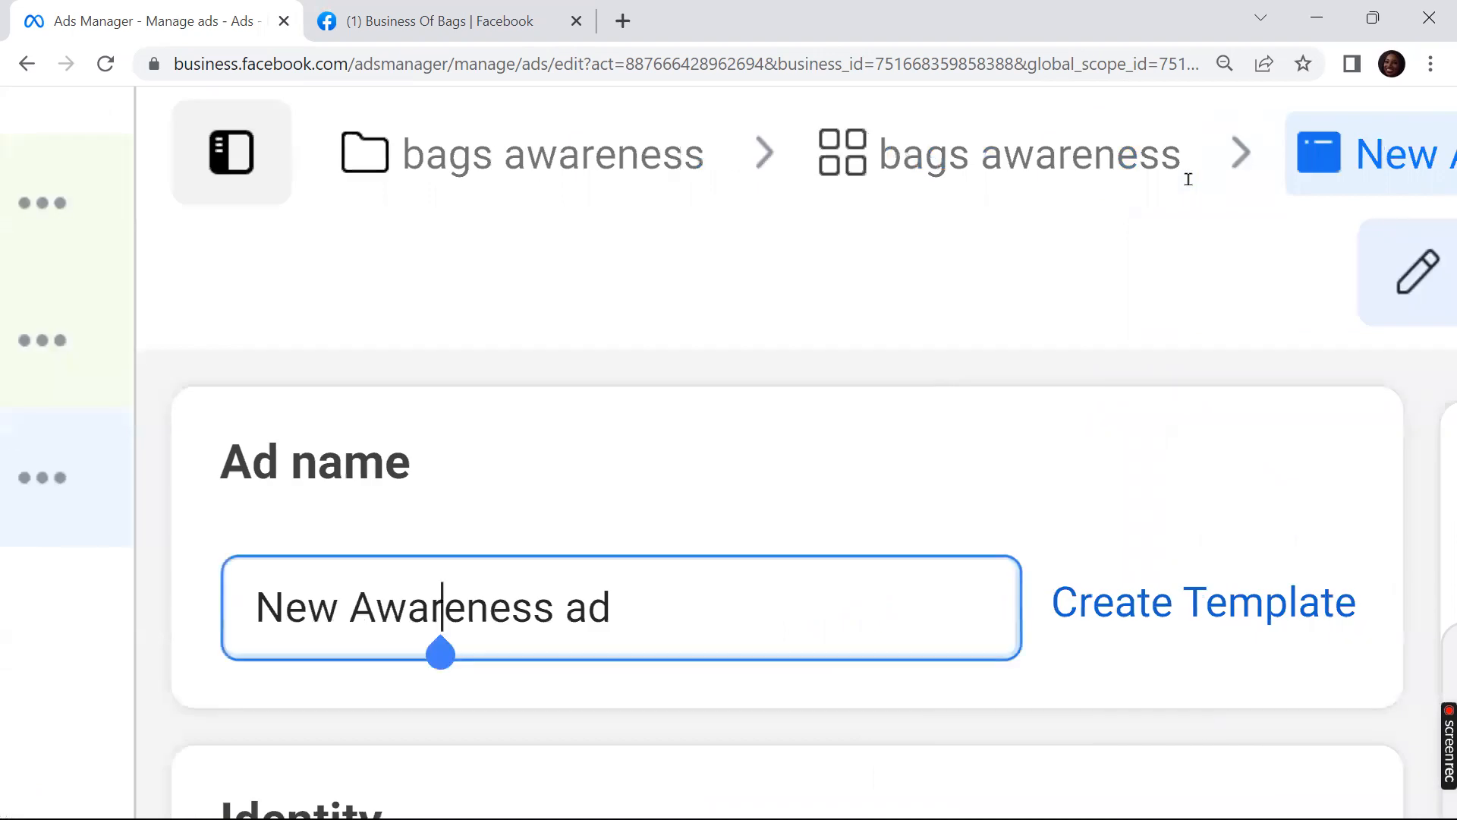
key("ctrl+a")
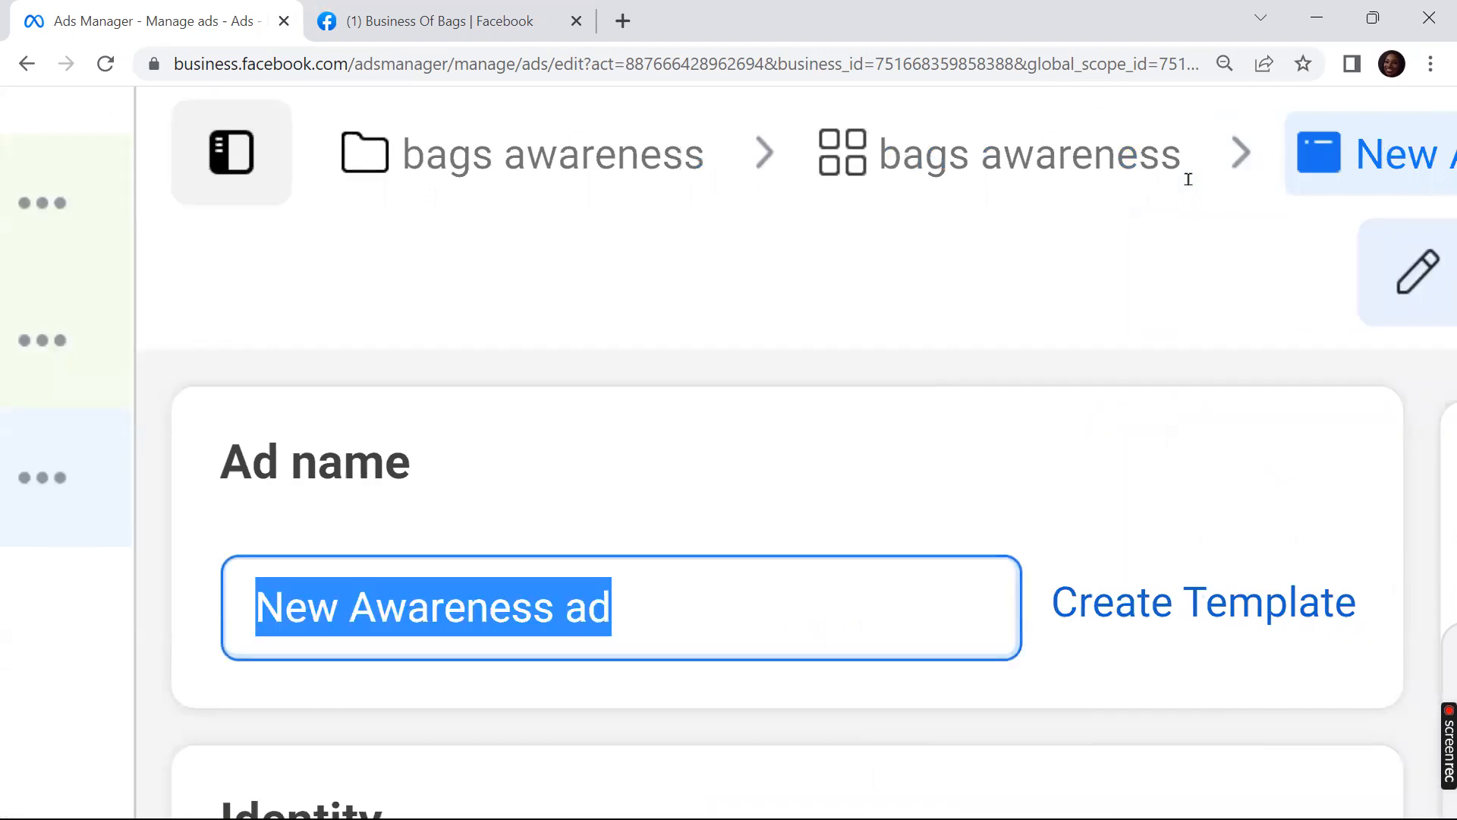
type("bags awareness")
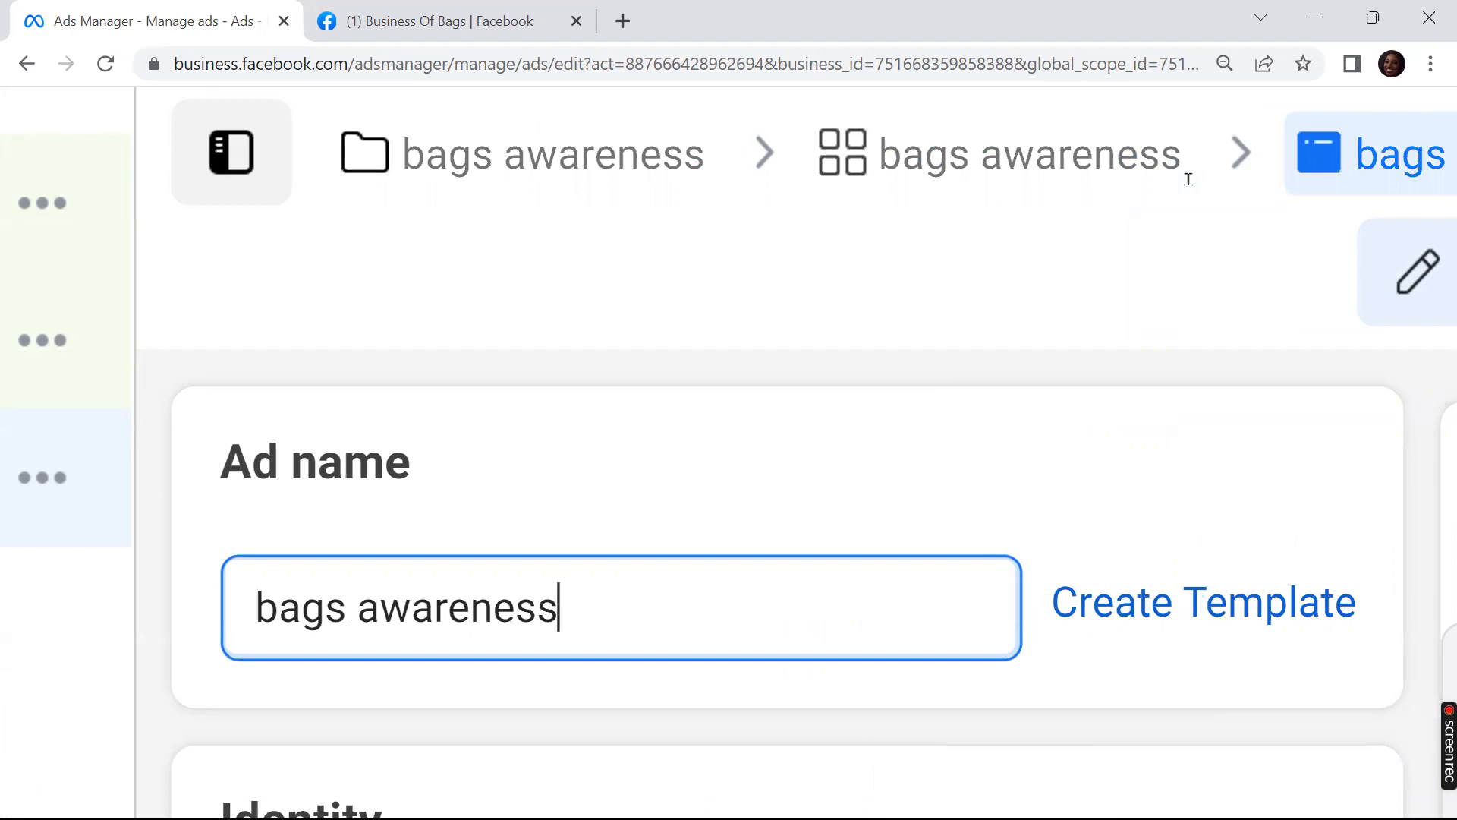
Step: Check the Facebook Page choices in the ad's Identity section without changing the selection
scroll(1188, 179, "down", 3)
scroll(1188, 179, "down", 2)
scroll(1188, 179, "right", 3)
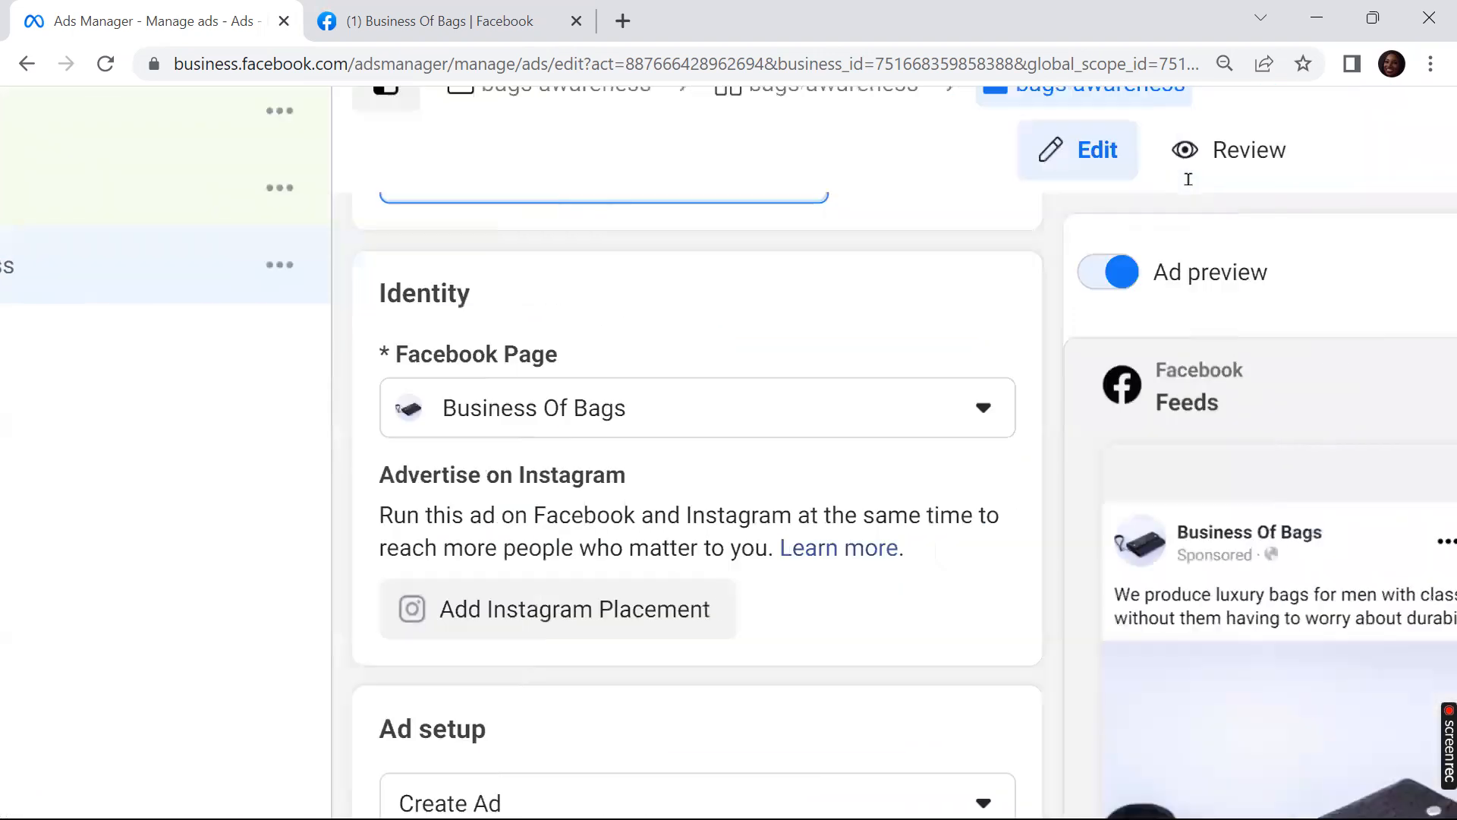
scroll(1188, 179, "up", 2)
scroll(1188, 179, "down", 2)
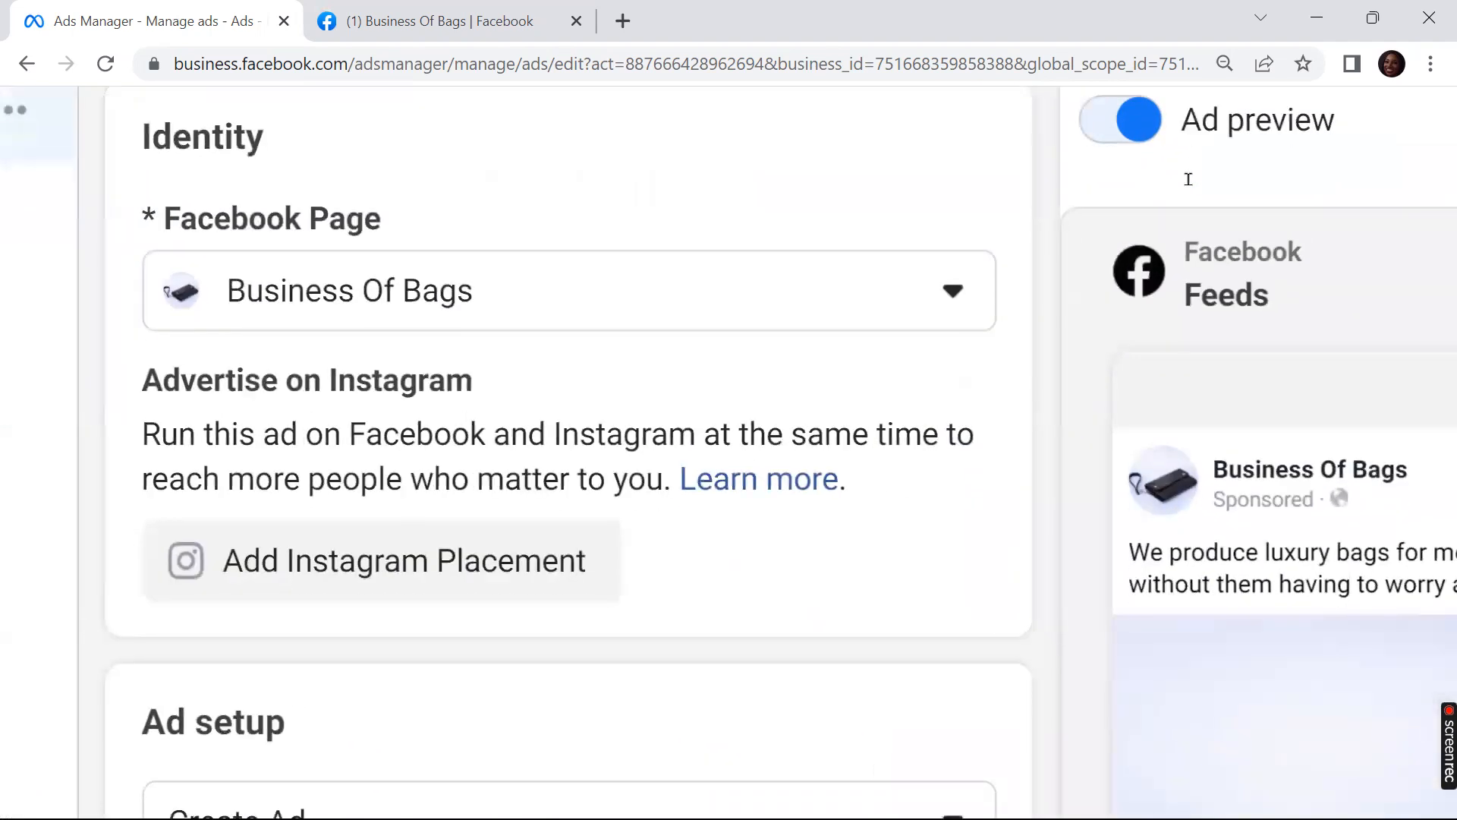
key("Return")
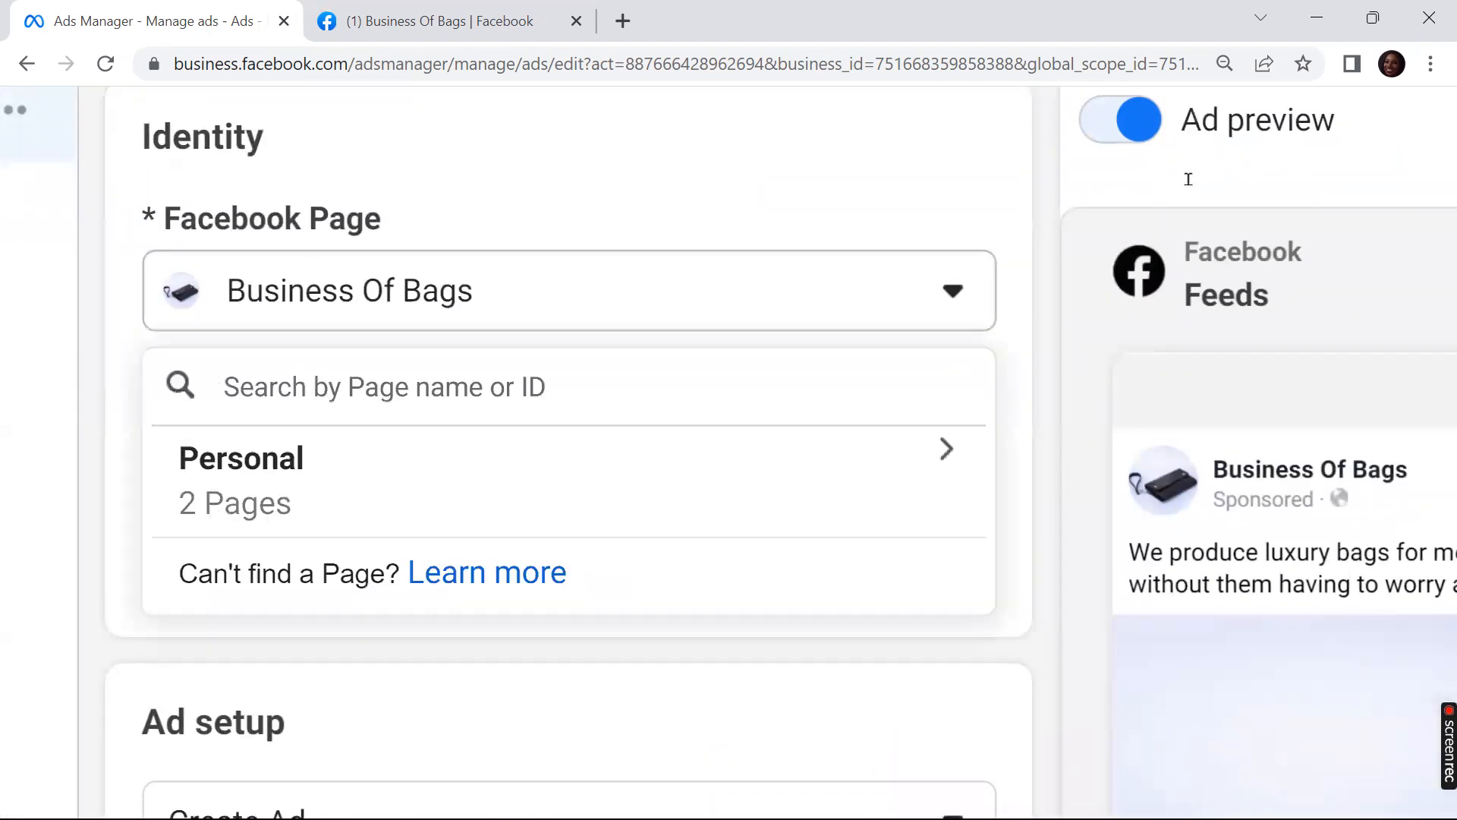
key("Escape")
Step: Change the ad setup from creating a new ad to Use existing post
scroll(1189, 179, "down", 3)
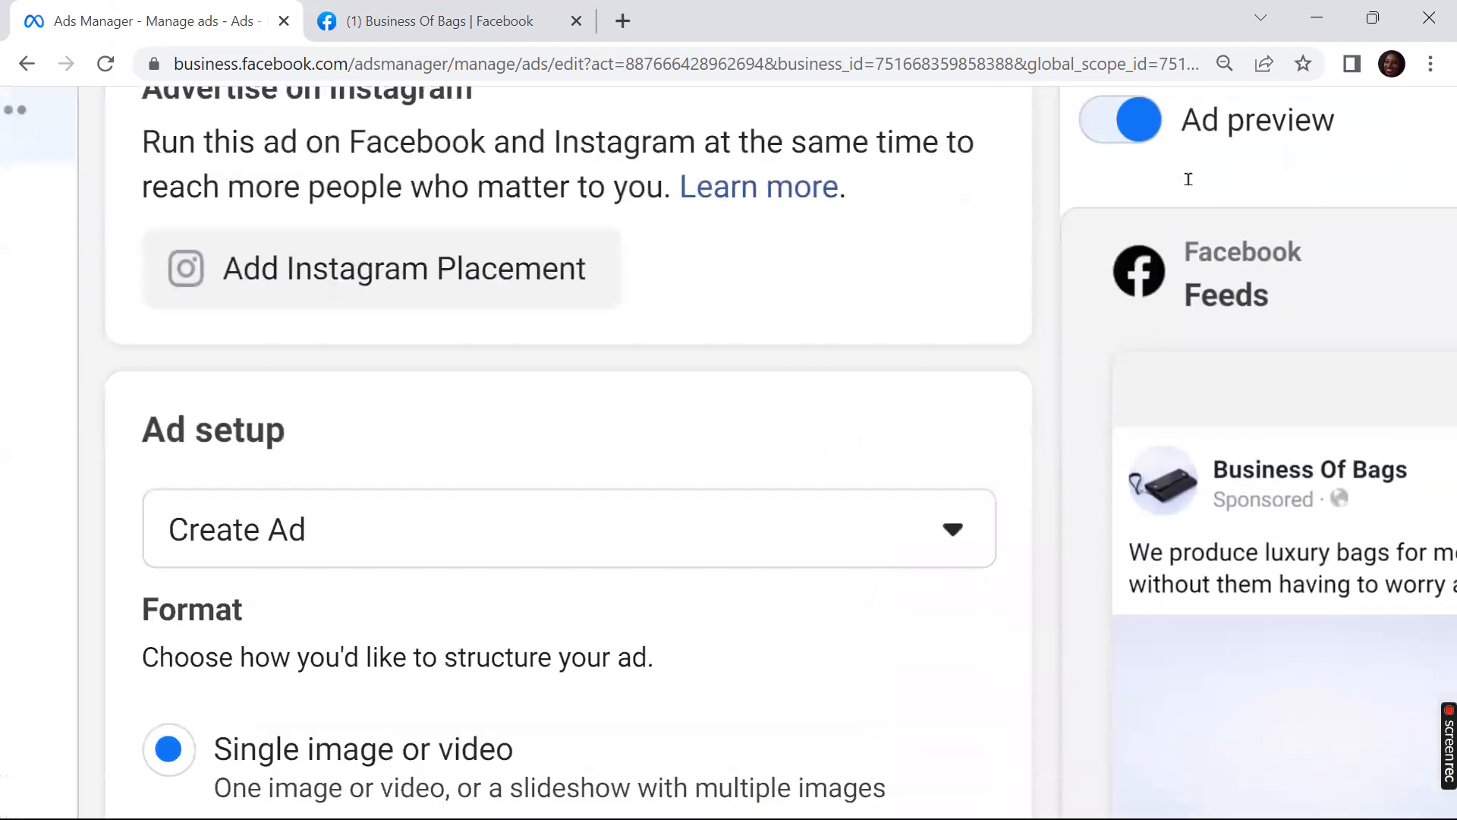
scroll(1189, 179, "up", 1)
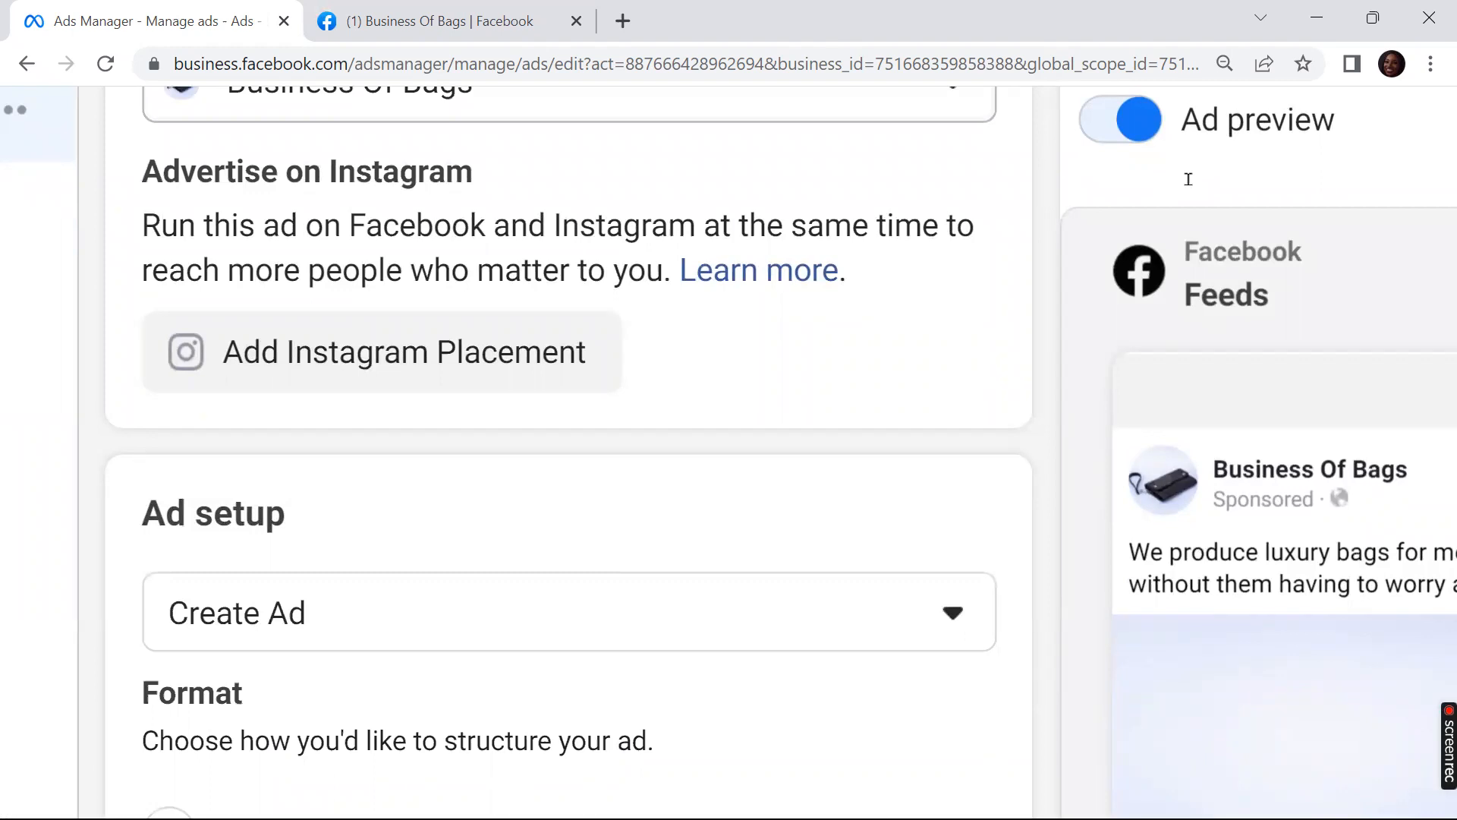
scroll(1189, 179, "up", 3)
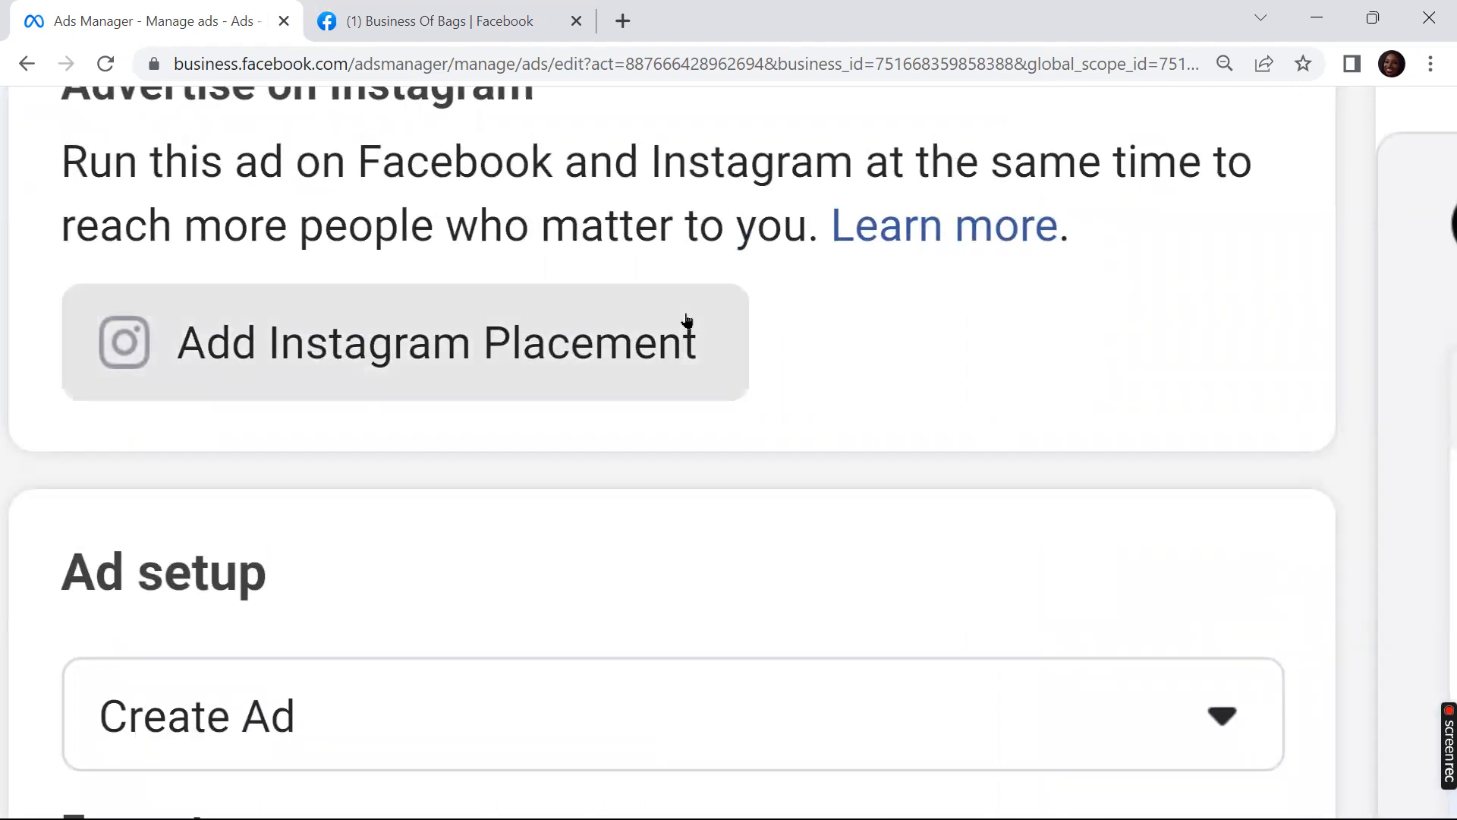
scroll(686, 320, "down", 5)
scroll(687, 320, "down", 2)
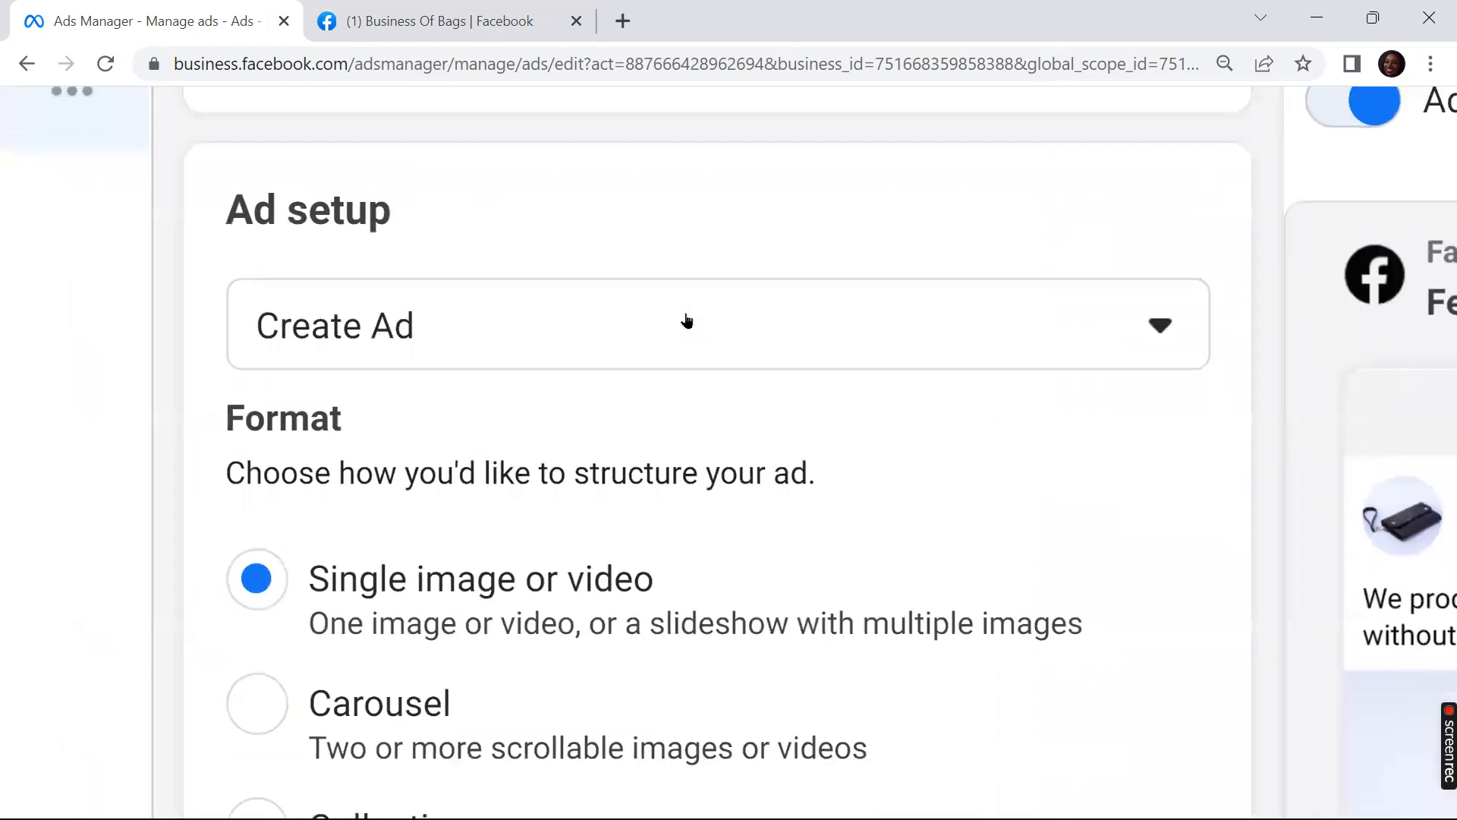
left_click(686, 320)
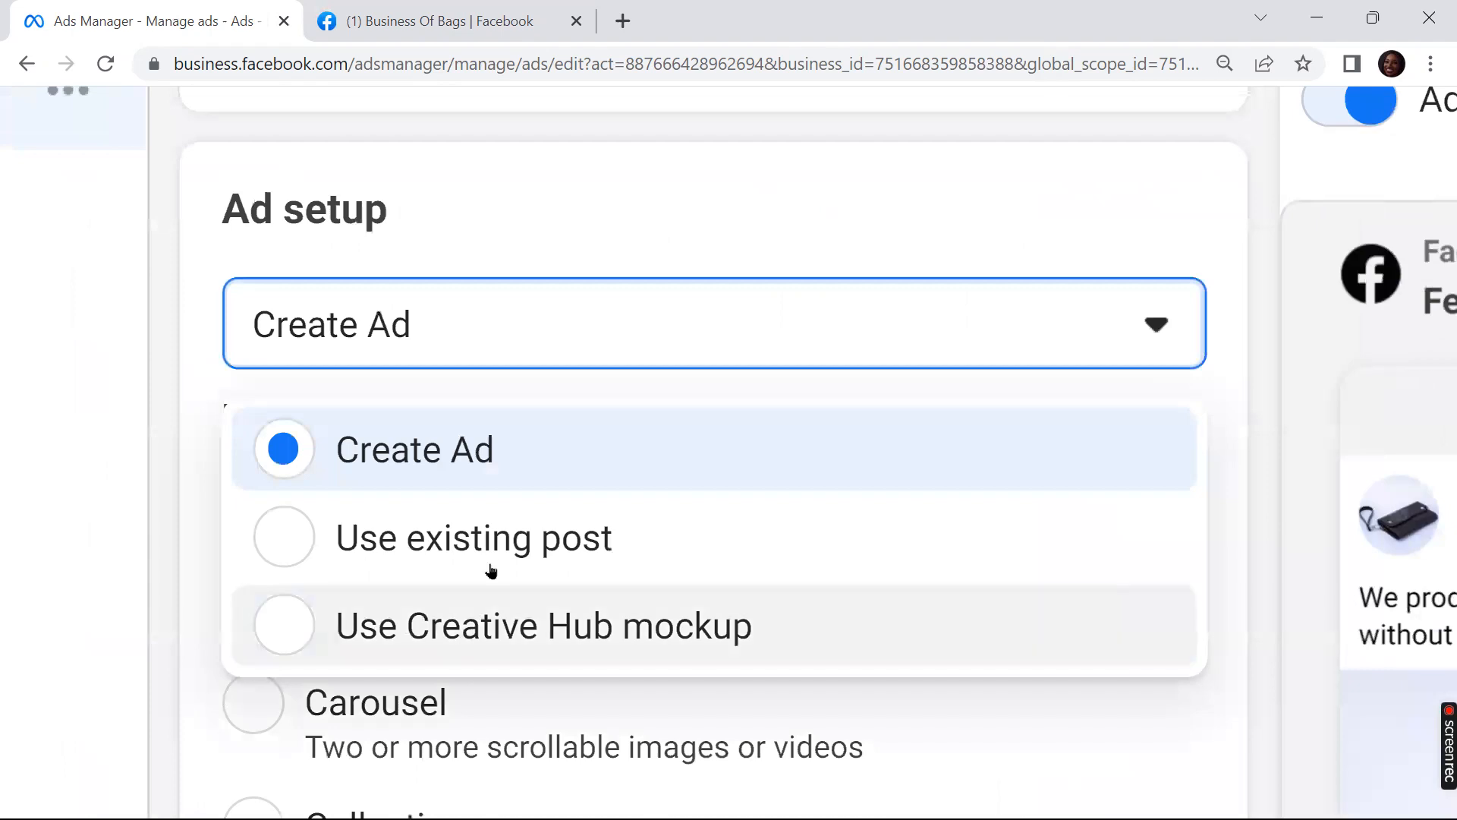
left_click(434, 453)
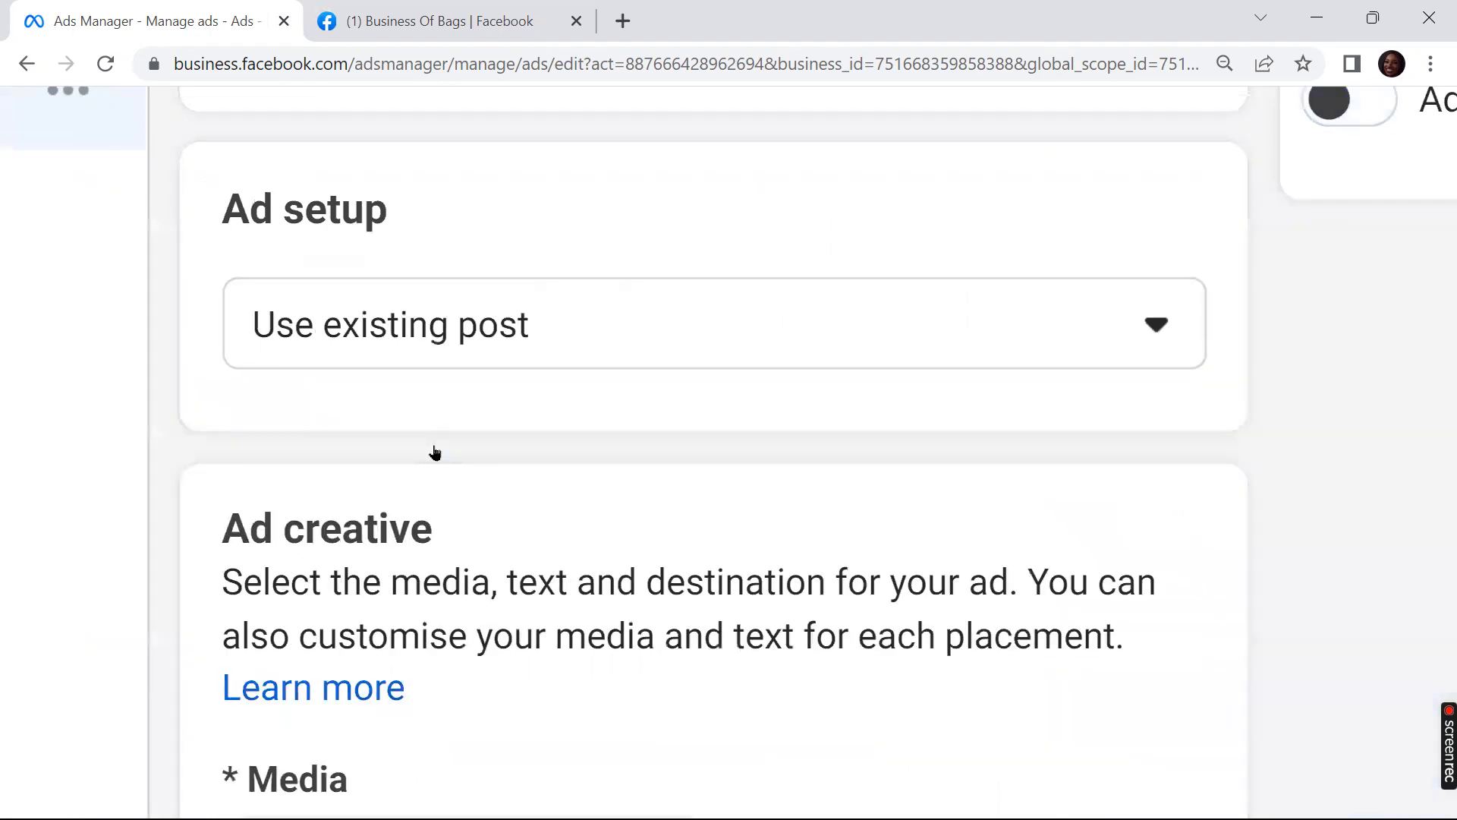
Step: Open the post selection and check which Facebook and Instagram posts are available for the ad
scroll(435, 453, "down", 3)
left_click(434, 453)
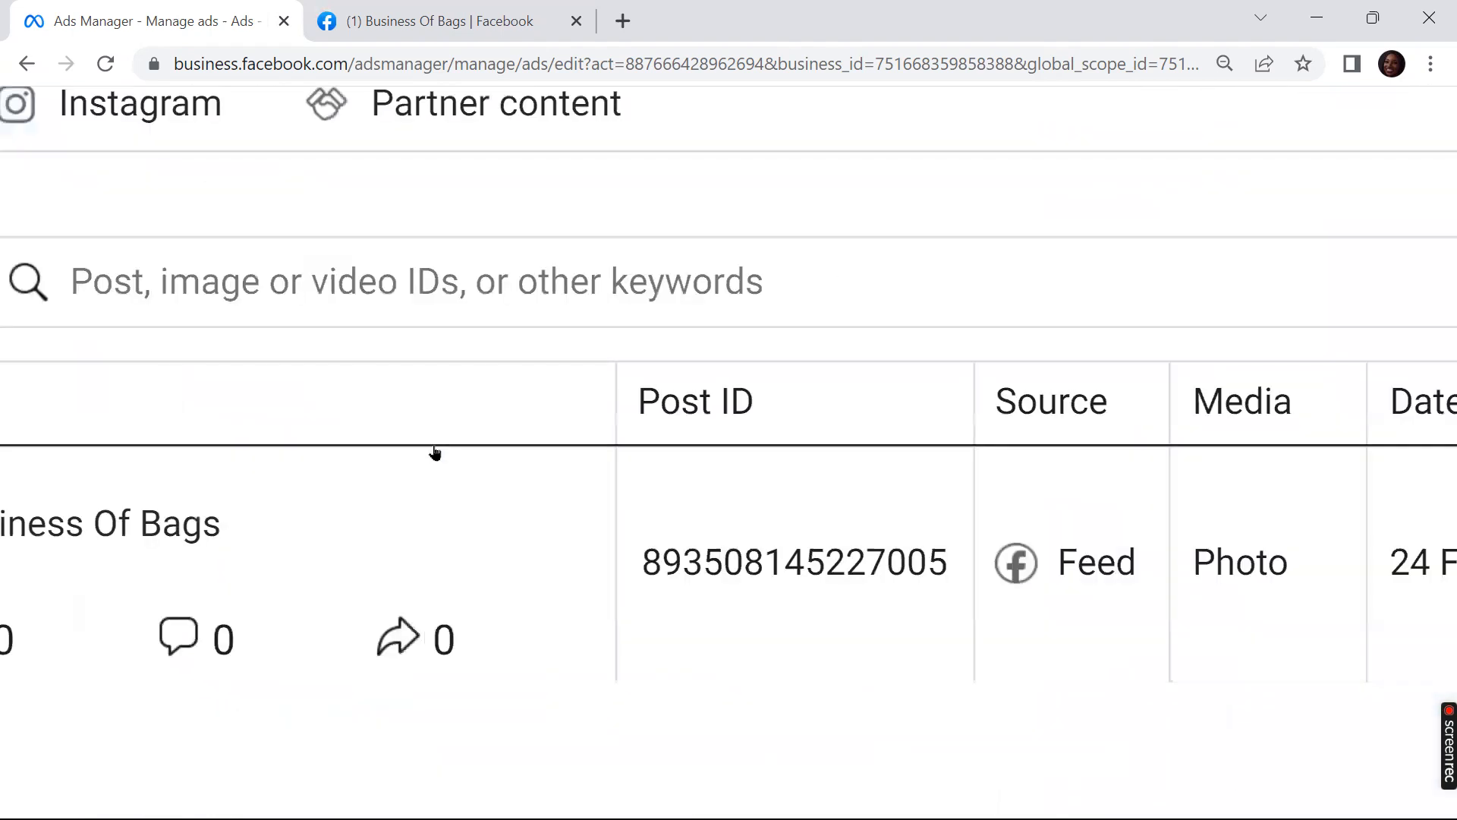
scroll(435, 453, "down", 5)
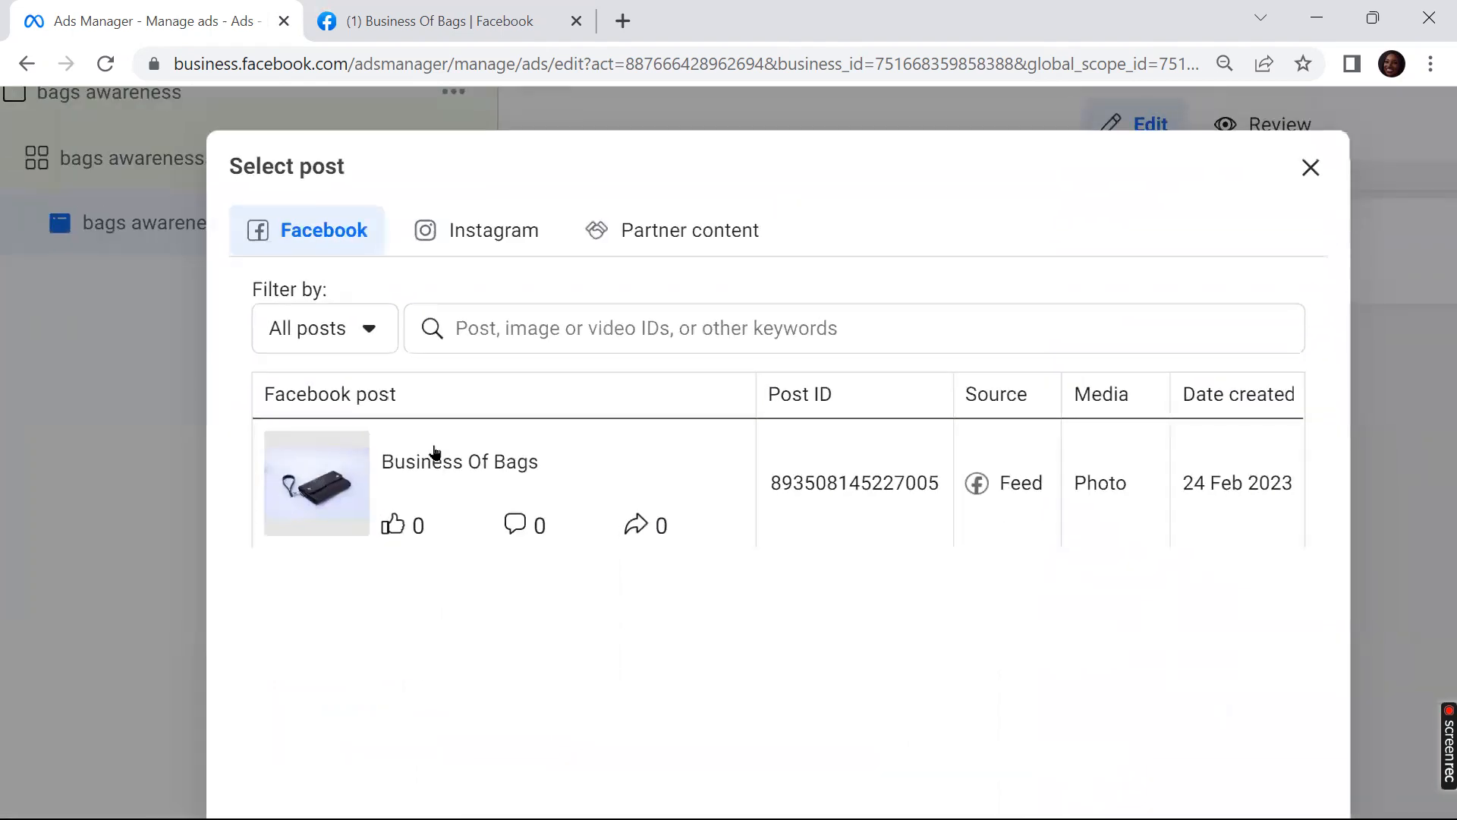
left_click(478, 230)
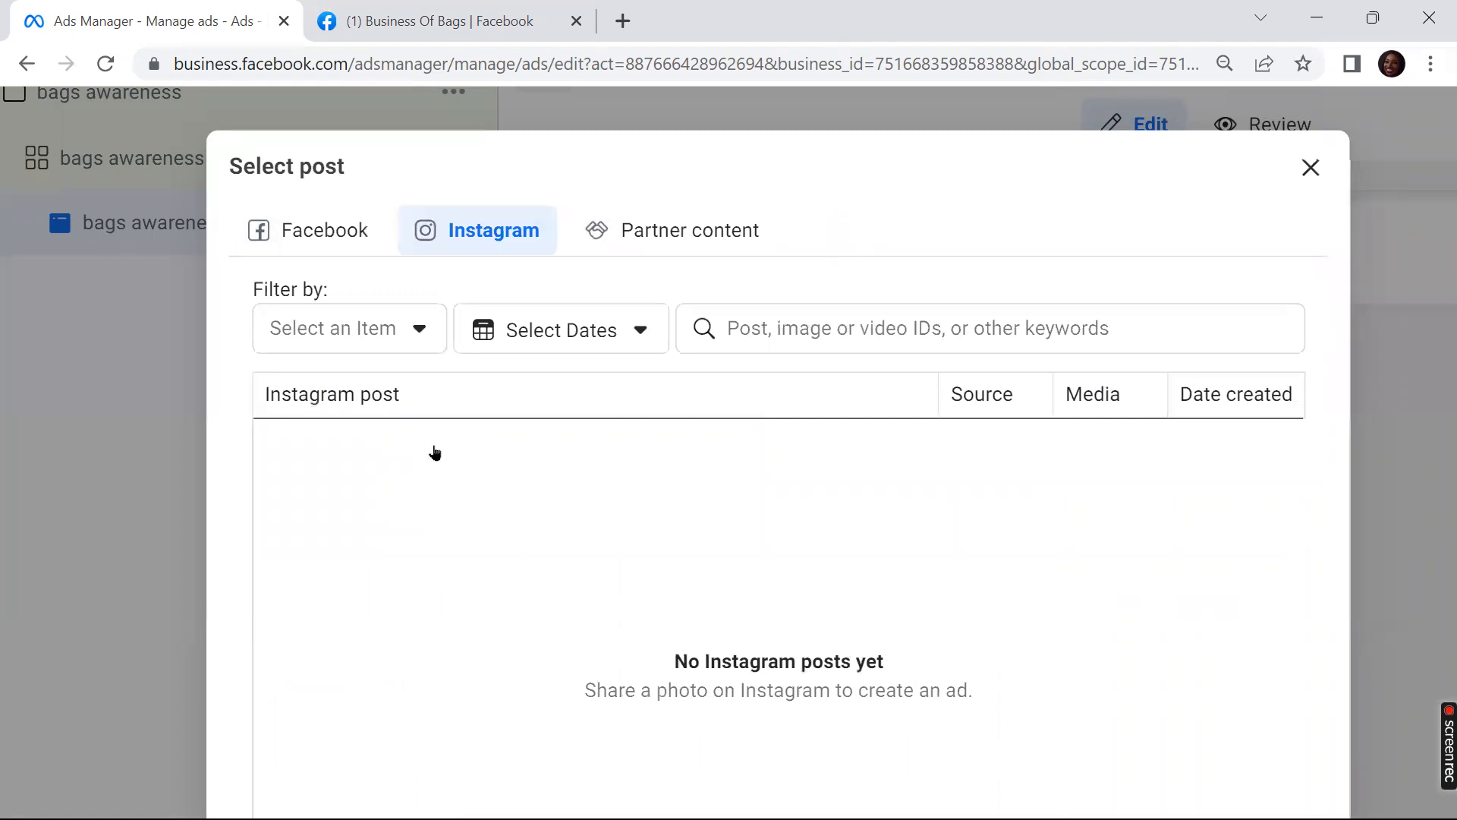
Step: Close the post selection without choosing a post and set the ad setup back to Create Ad
key("Escape")
left_click(811, 192)
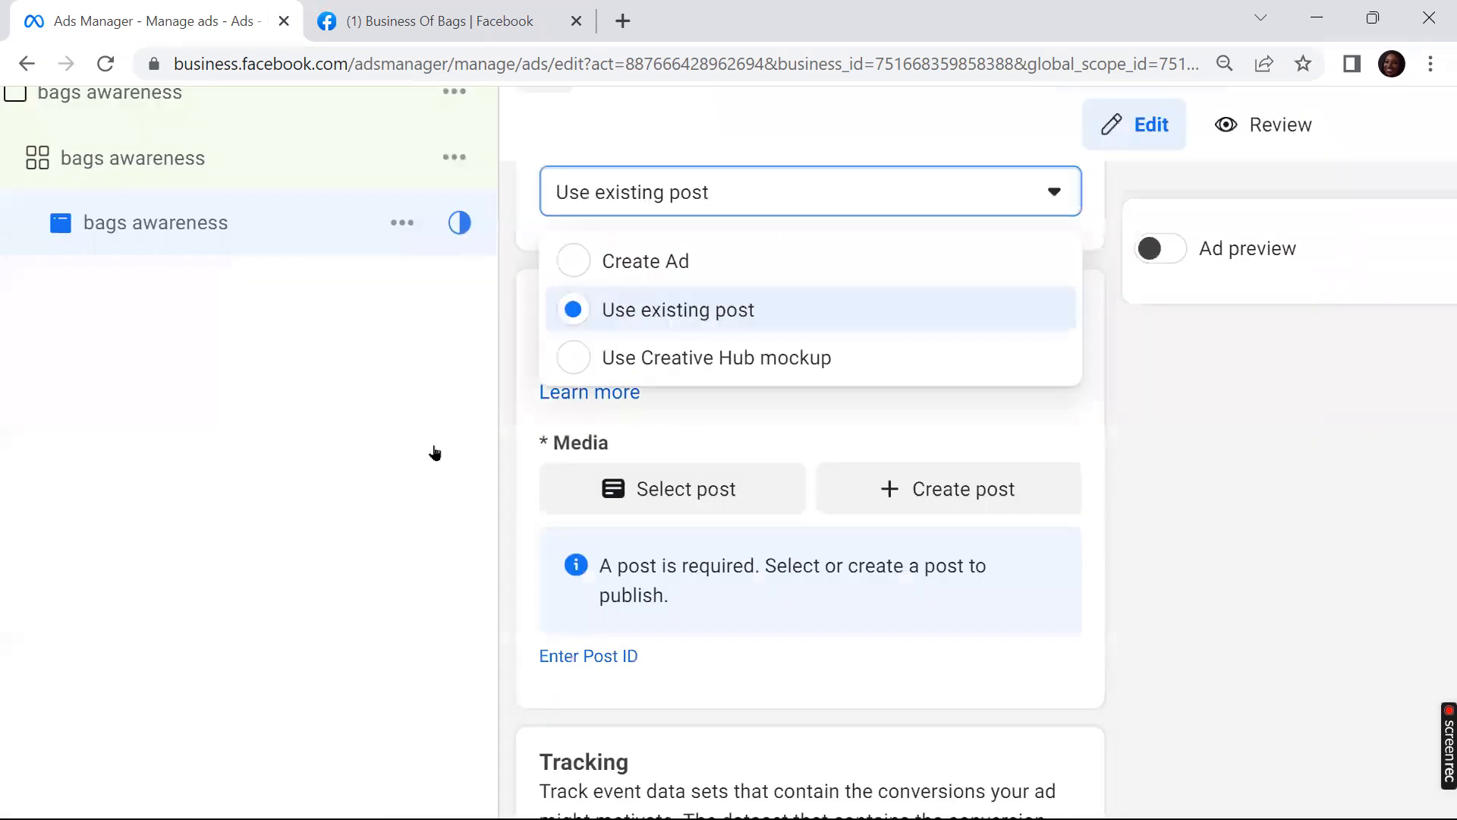
left_click(668, 260)
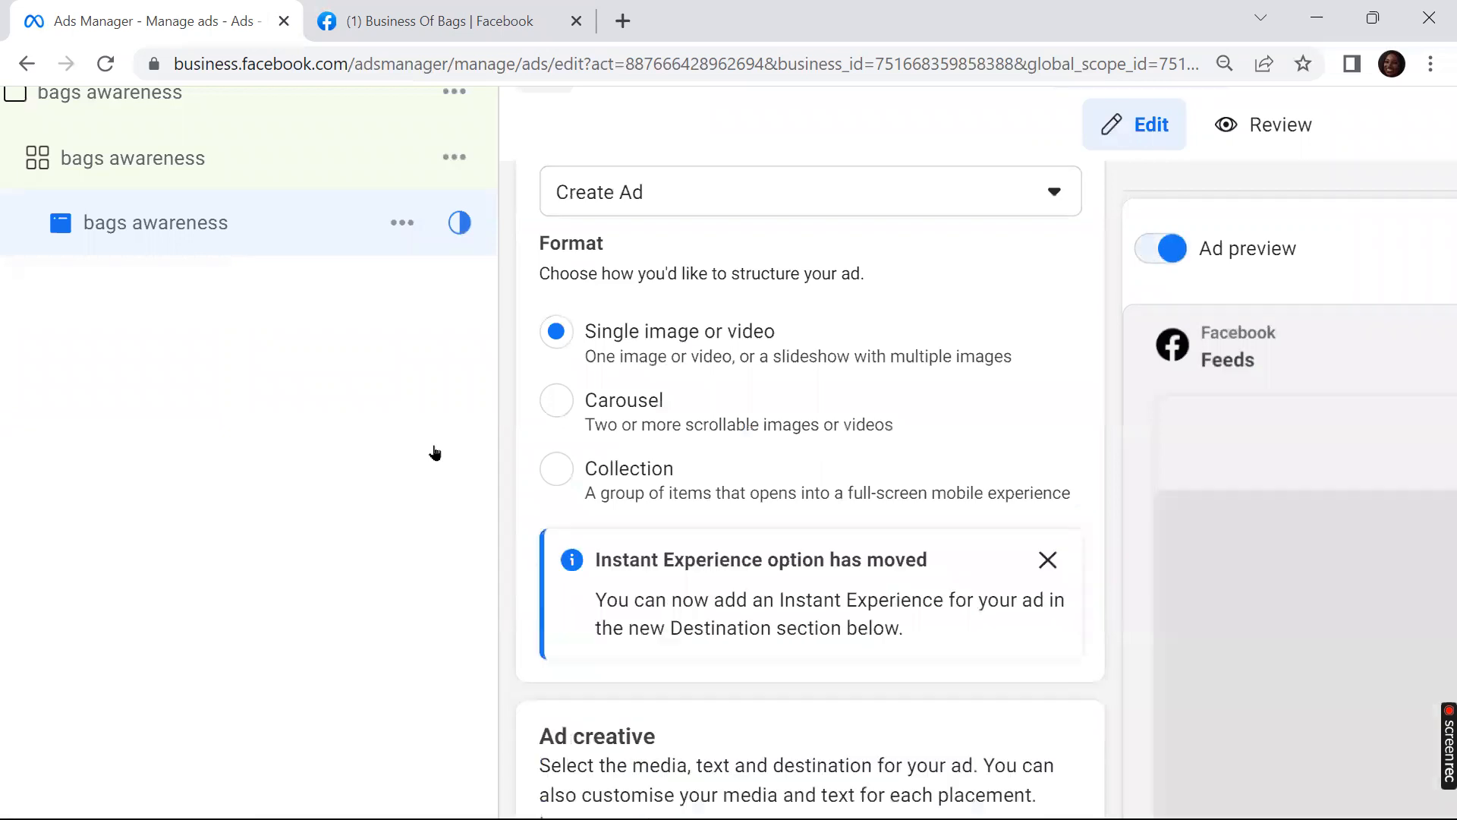
Step: Examine the ad's format options and the media used for each placement group in the Ad creative section
scroll(435, 453, "left", 3)
scroll(435, 453, "down", 1)
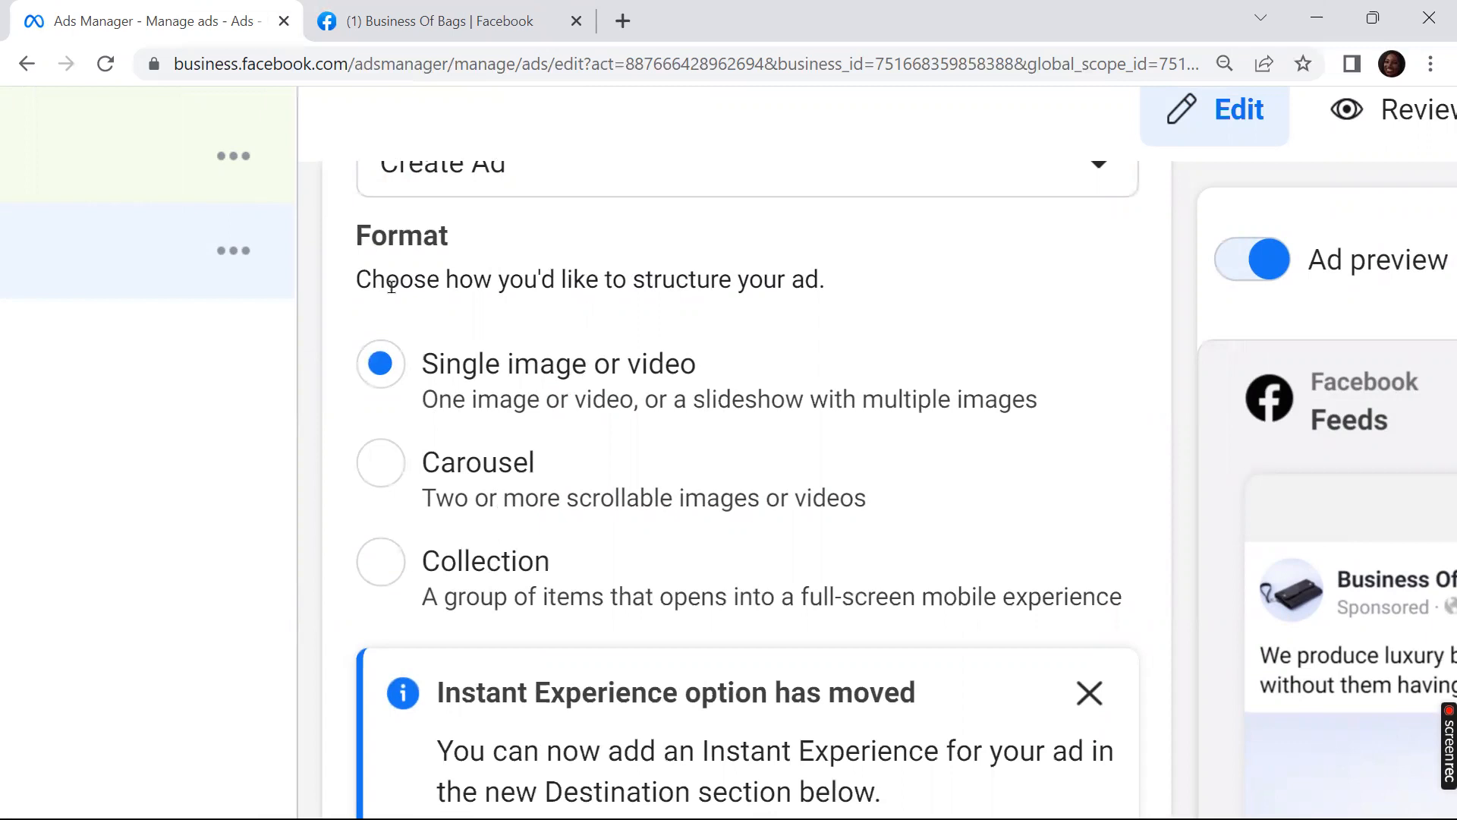
scroll(387, 368, "down", 3)
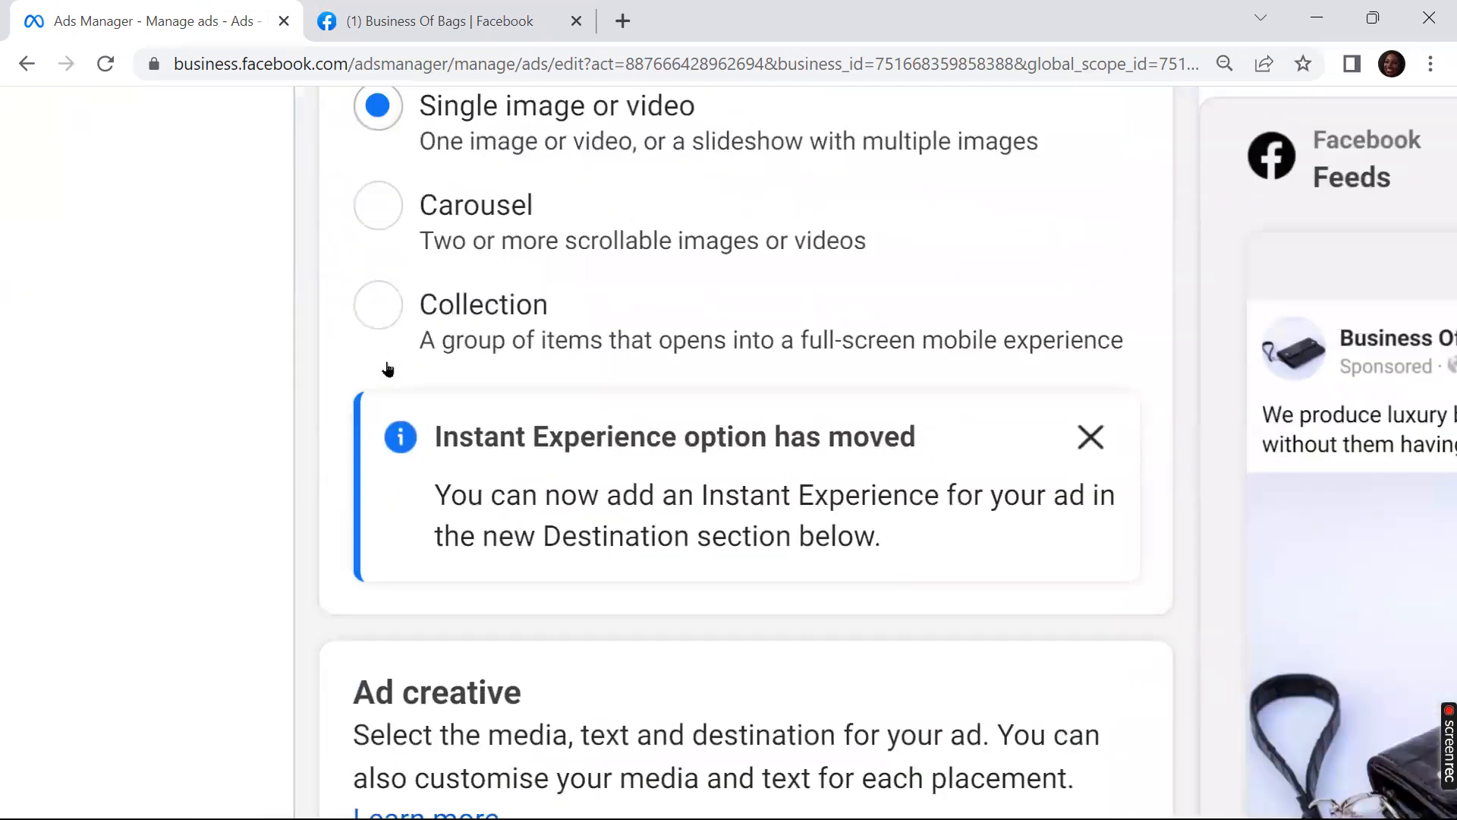
scroll(387, 368, "down", 3)
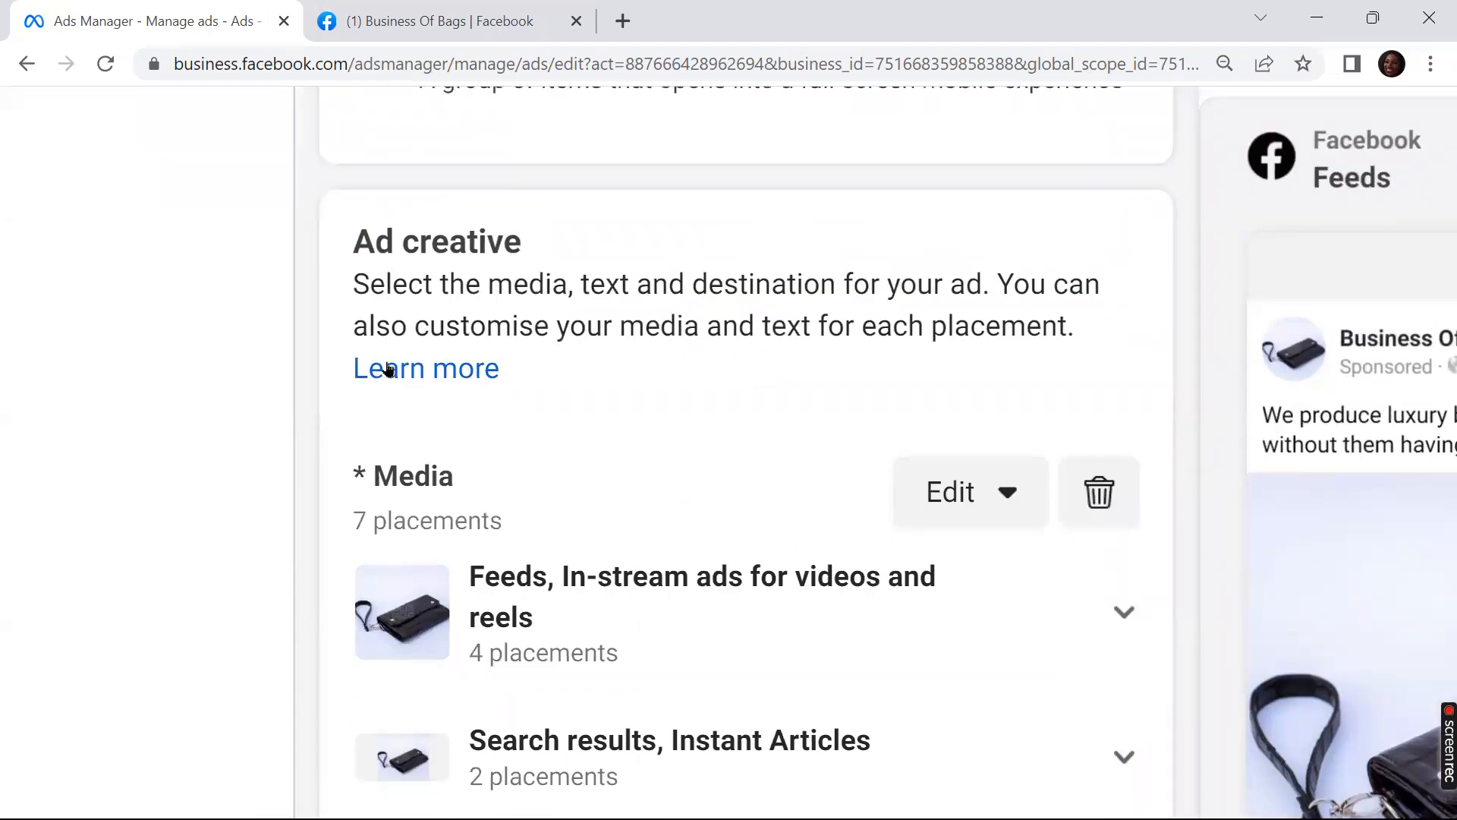
scroll(388, 368, "down", 1)
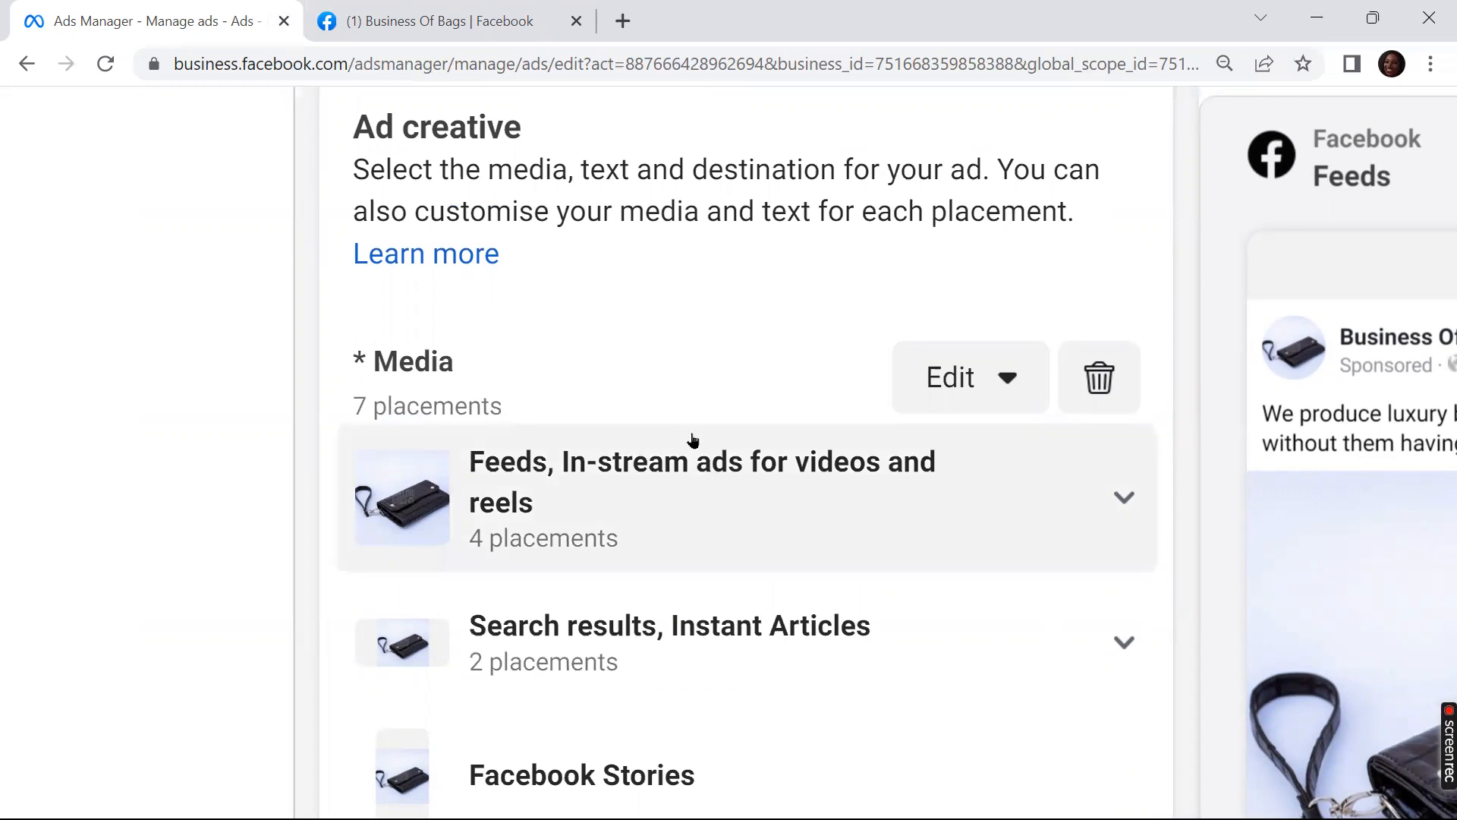
scroll(692, 439, "down", 1)
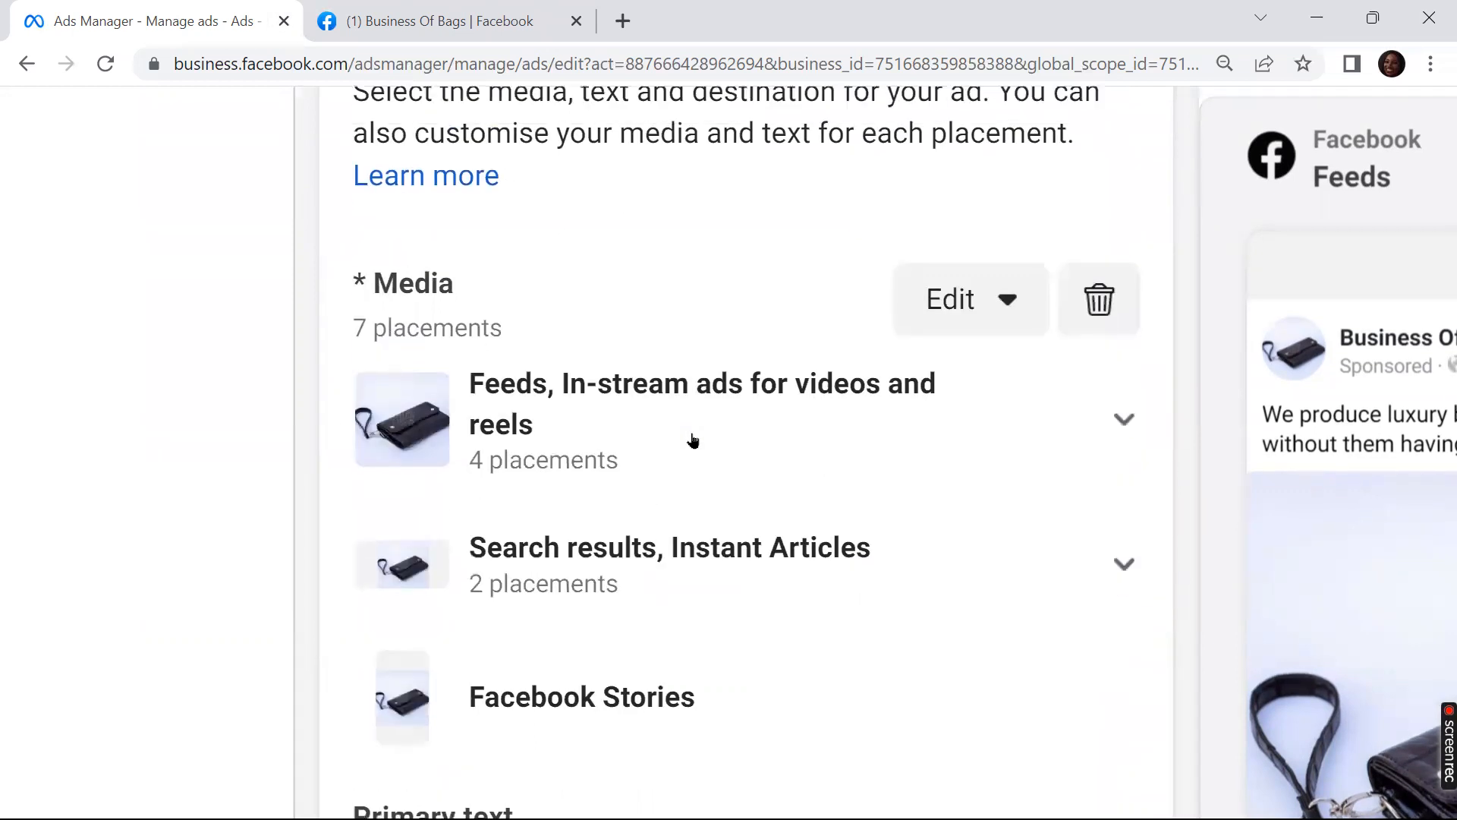
scroll(692, 439, "down", 1)
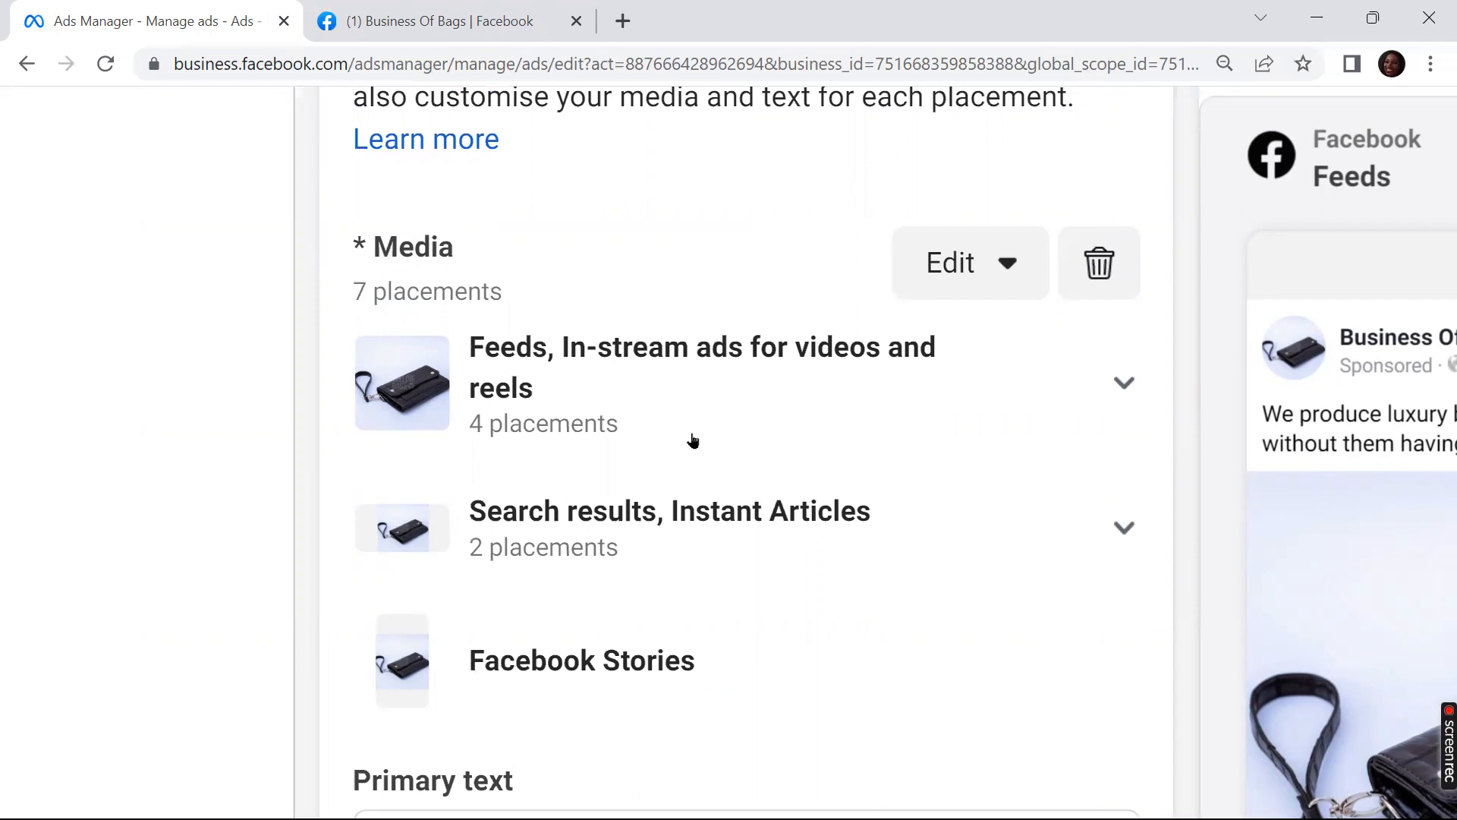
scroll(692, 440, "down", 1)
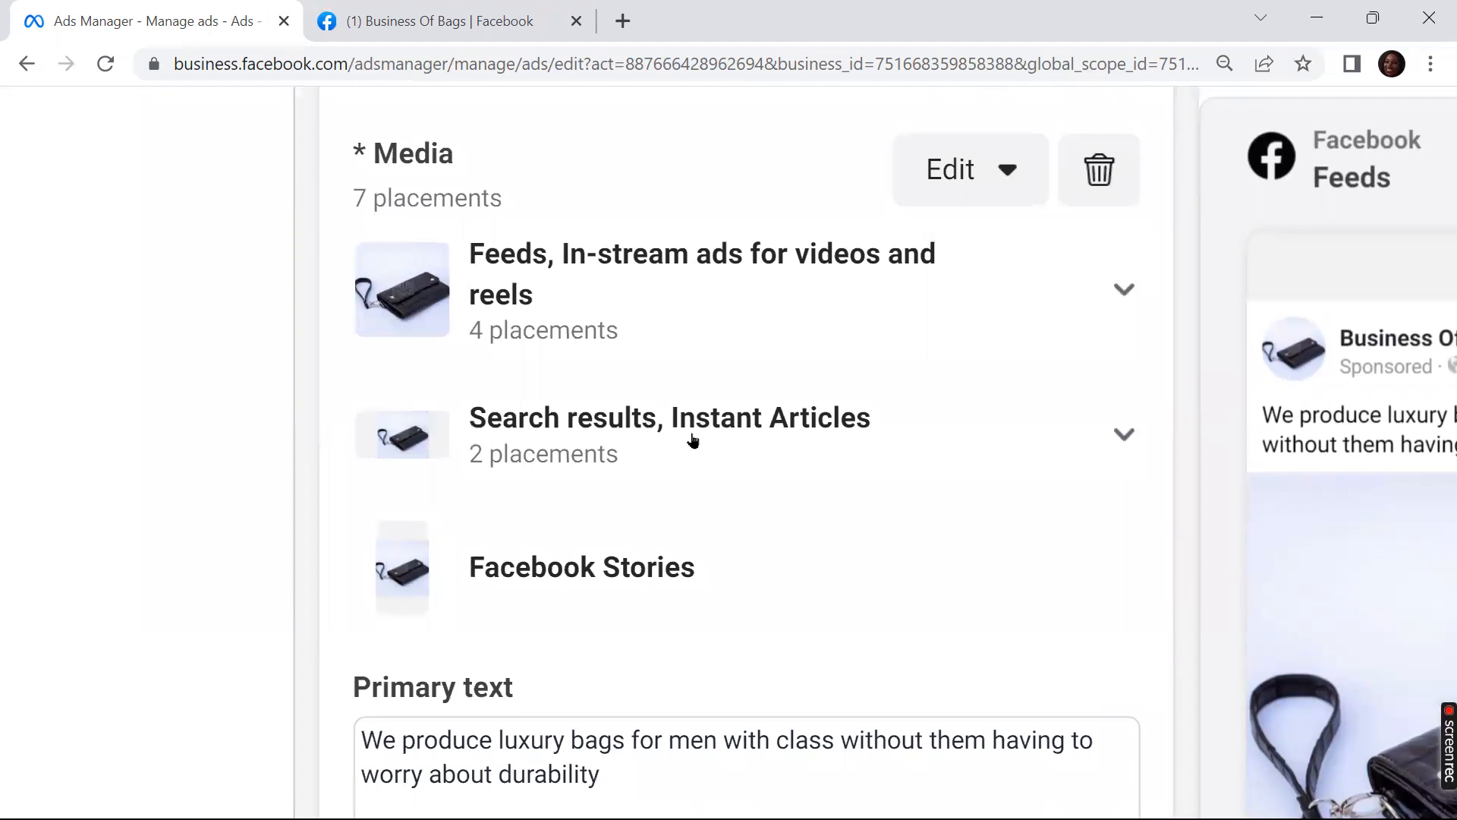
Step: Open the image selection for the ad's media and look through the account and Business Of Bags page images
key("Return")
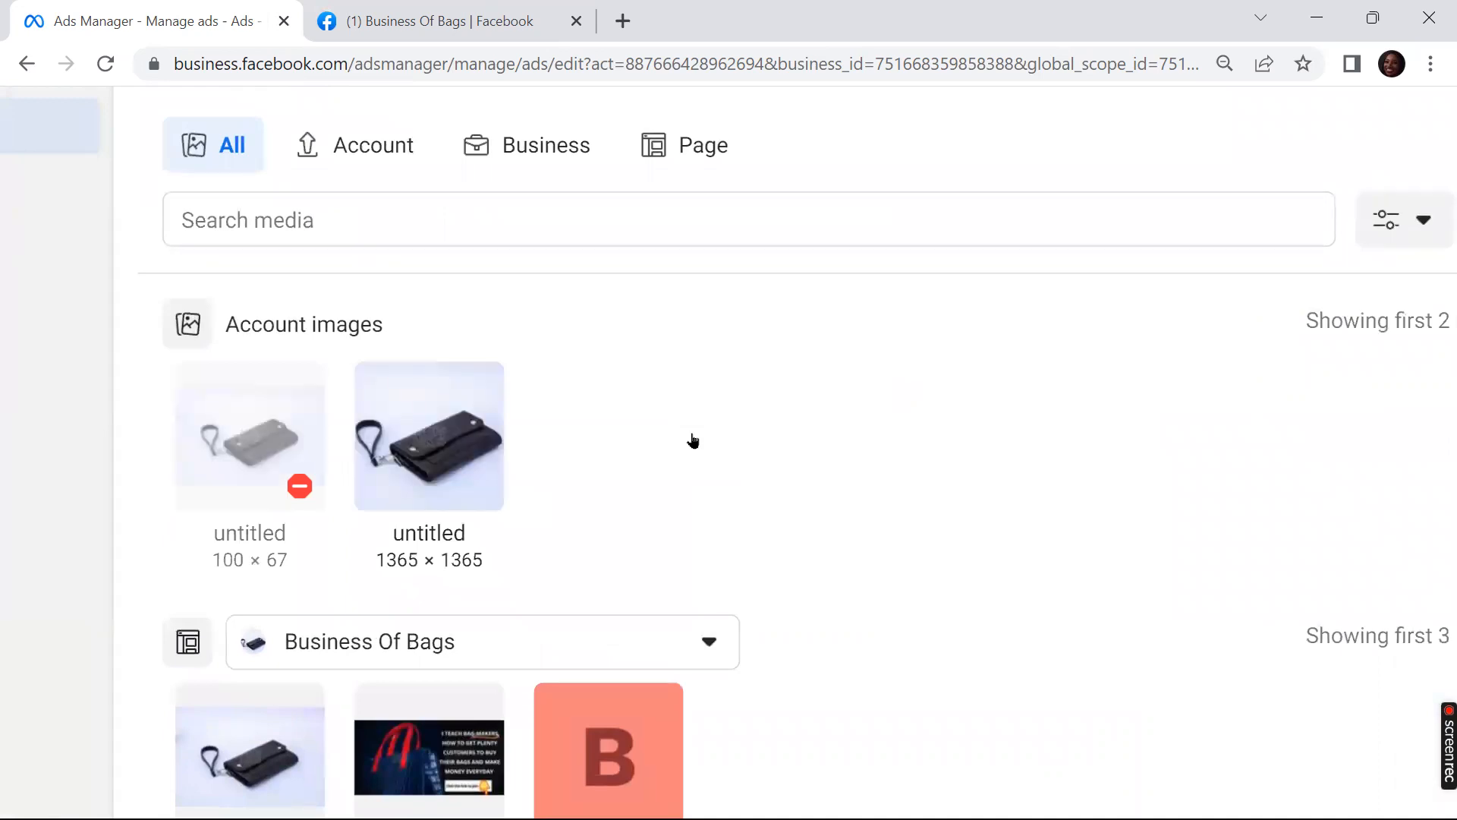
scroll(693, 440, "down", 3)
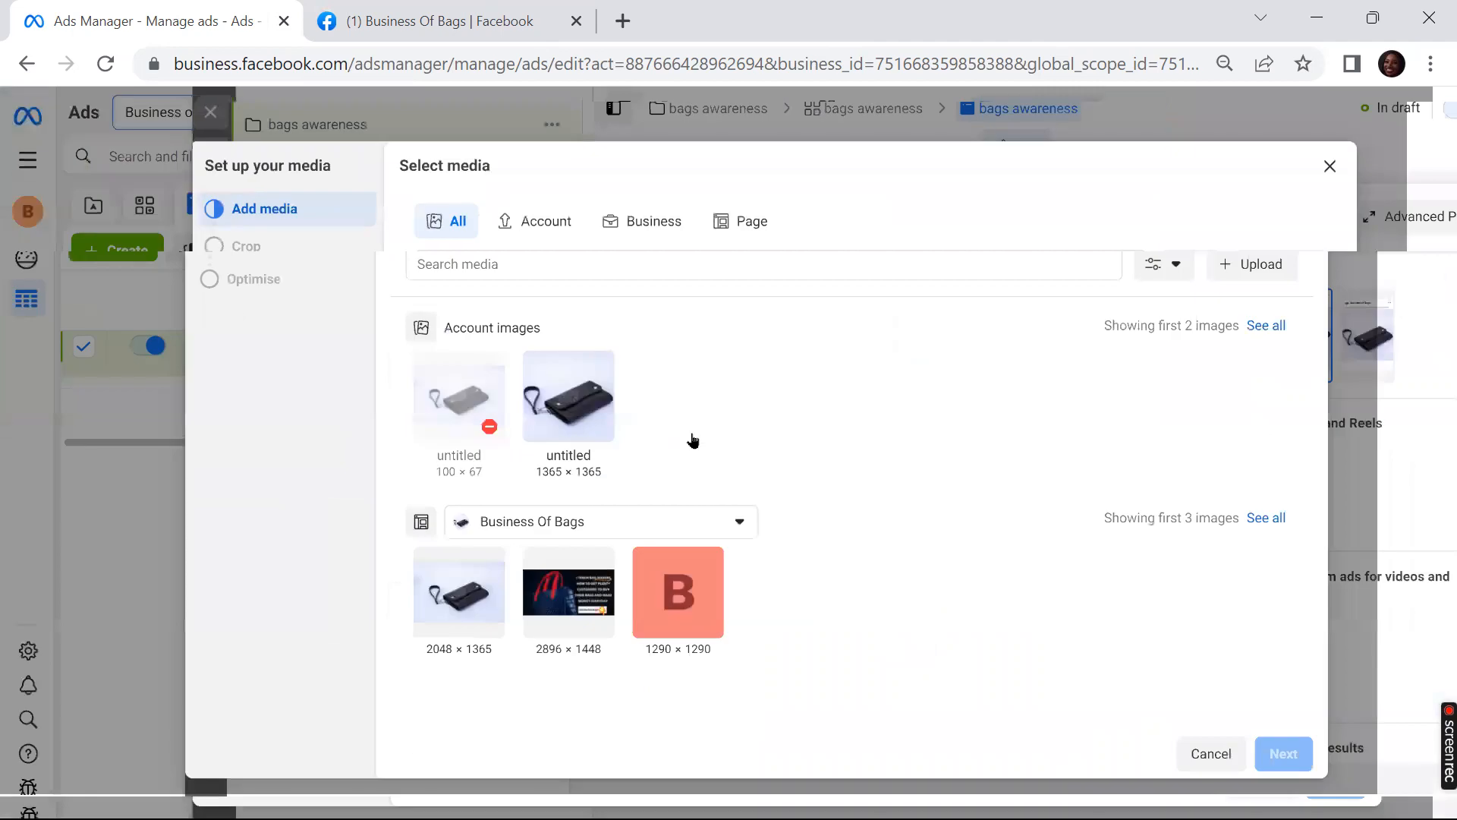
scroll(693, 440, "up", 5)
scroll(693, 440, "up", 1)
scroll(692, 440, "right", 2)
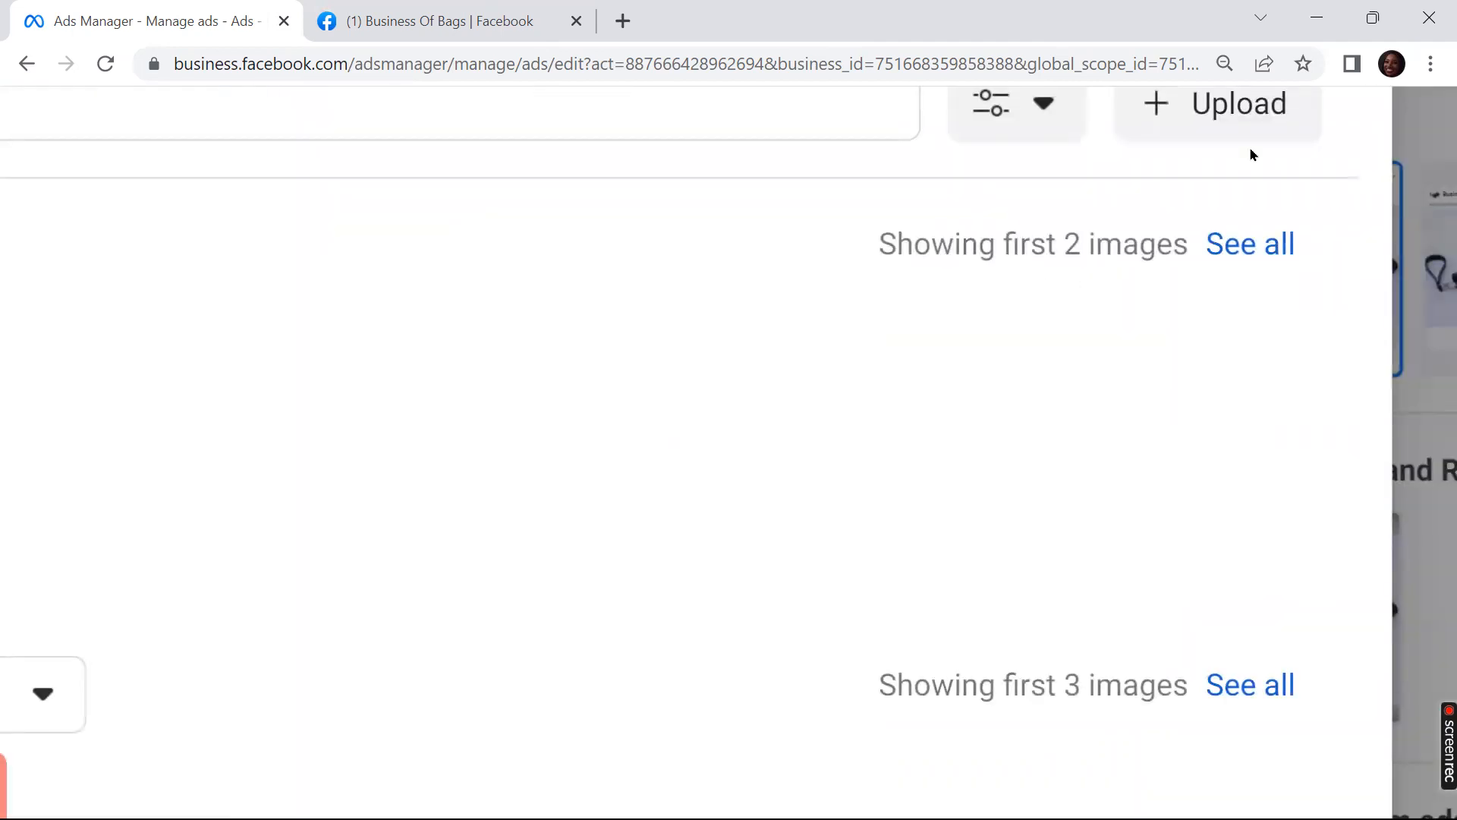
Step: Upload pexels-cottonbro-studio-9063615 (1) from Downloads, use it as the ad's image and continue to the crop stage
left_click(1226, 130)
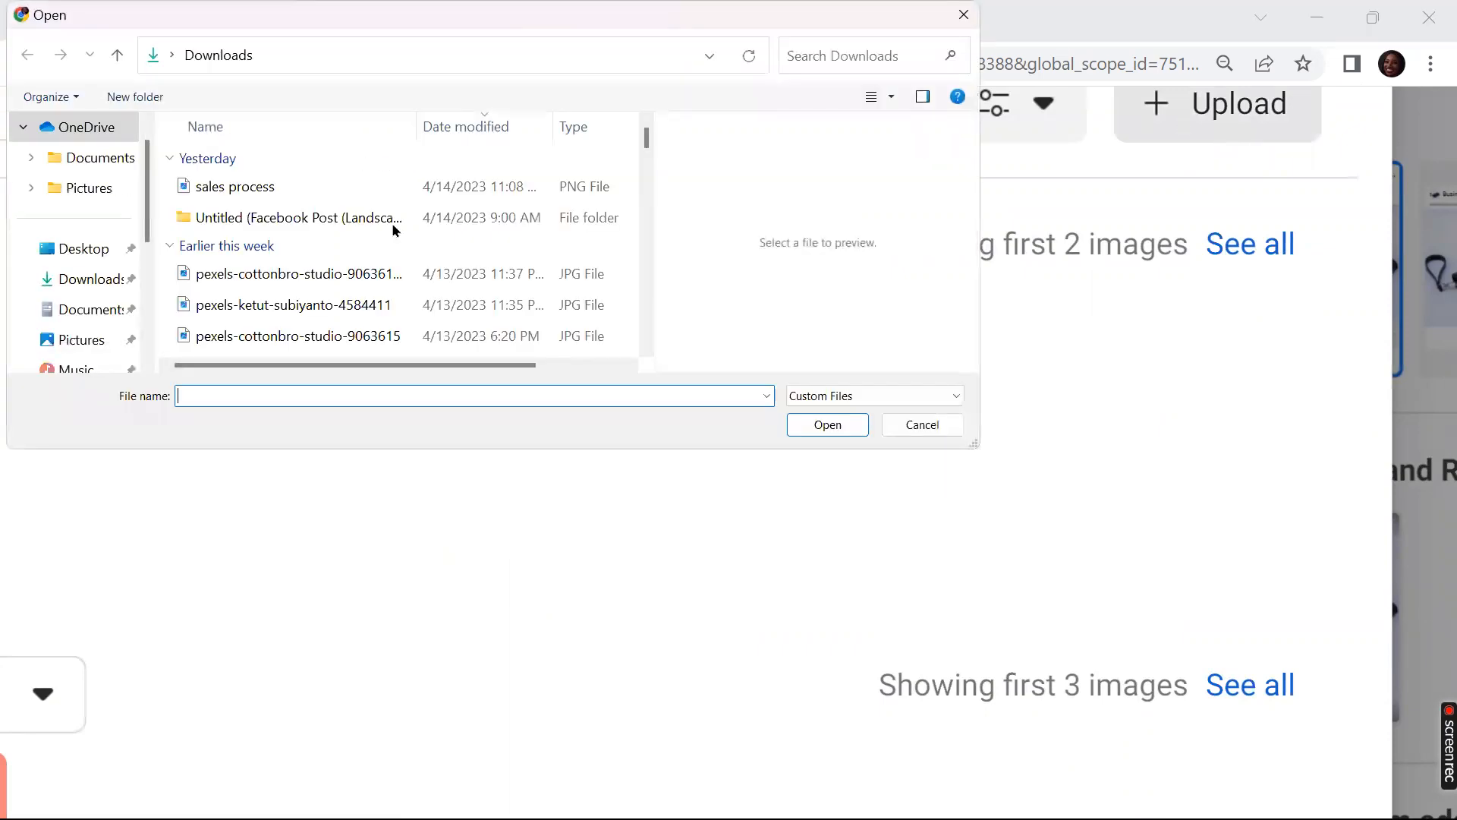
left_click(413, 186)
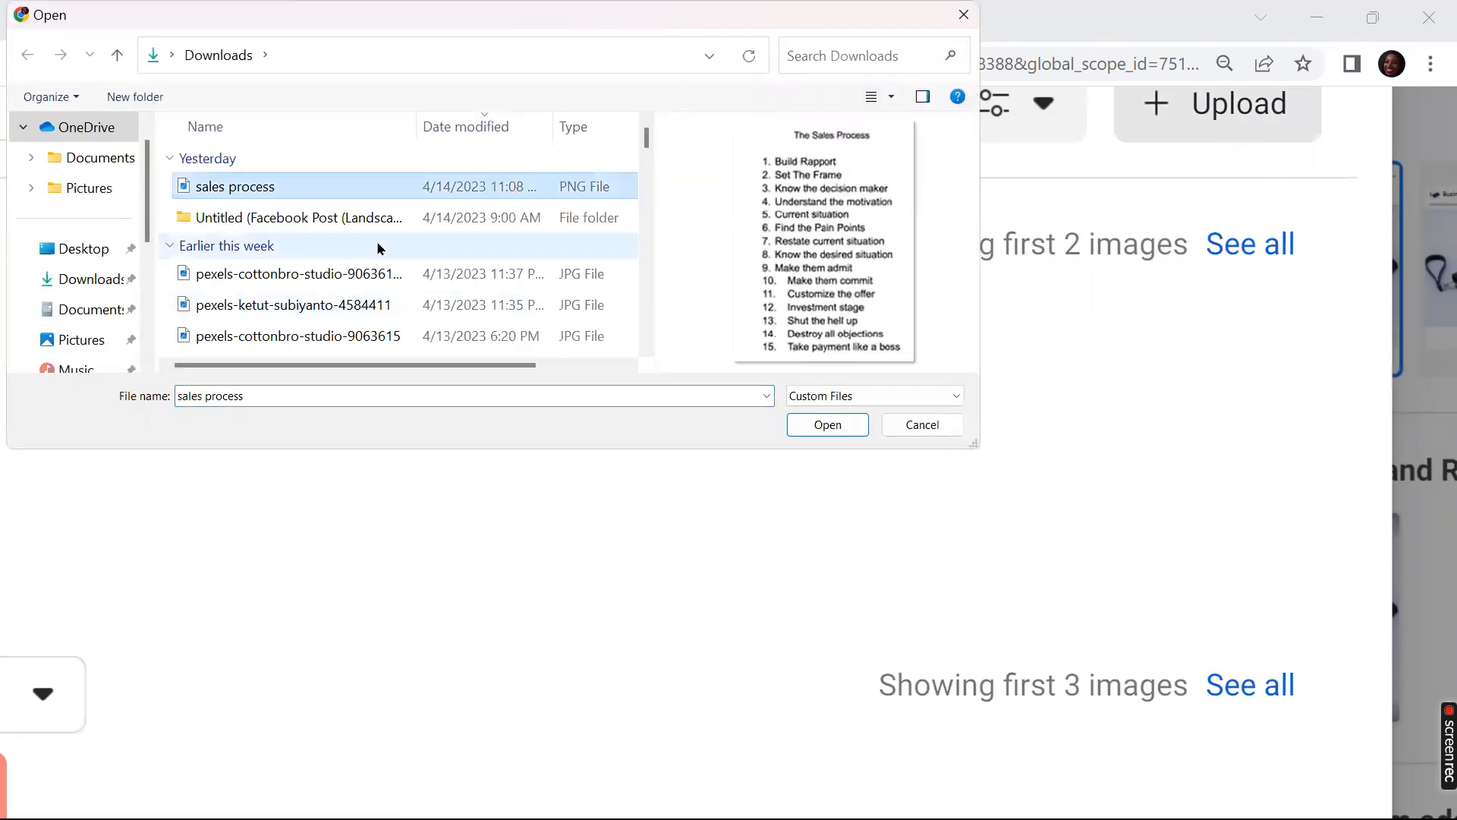
left_click(380, 284)
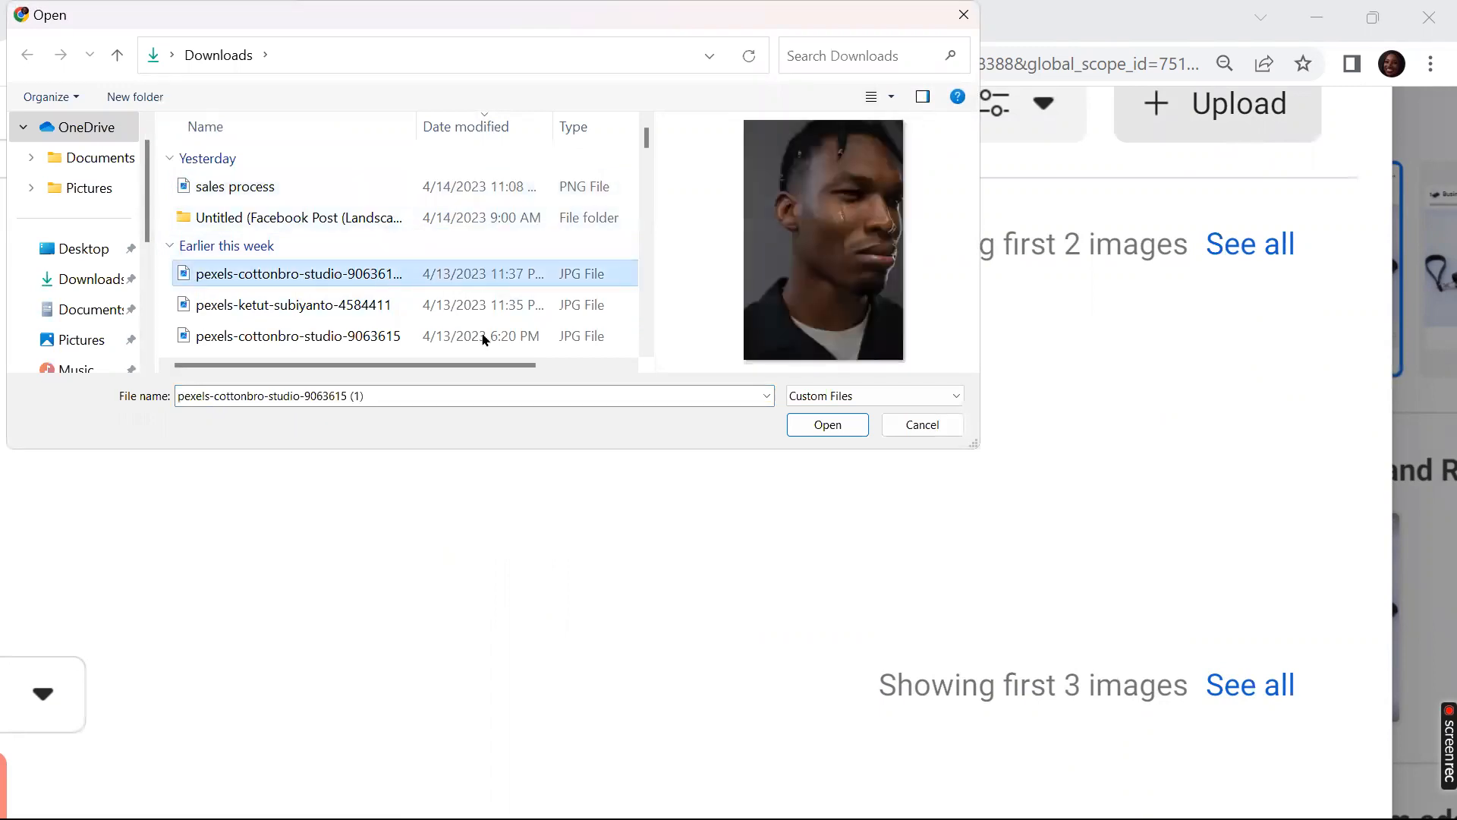
left_click(828, 425)
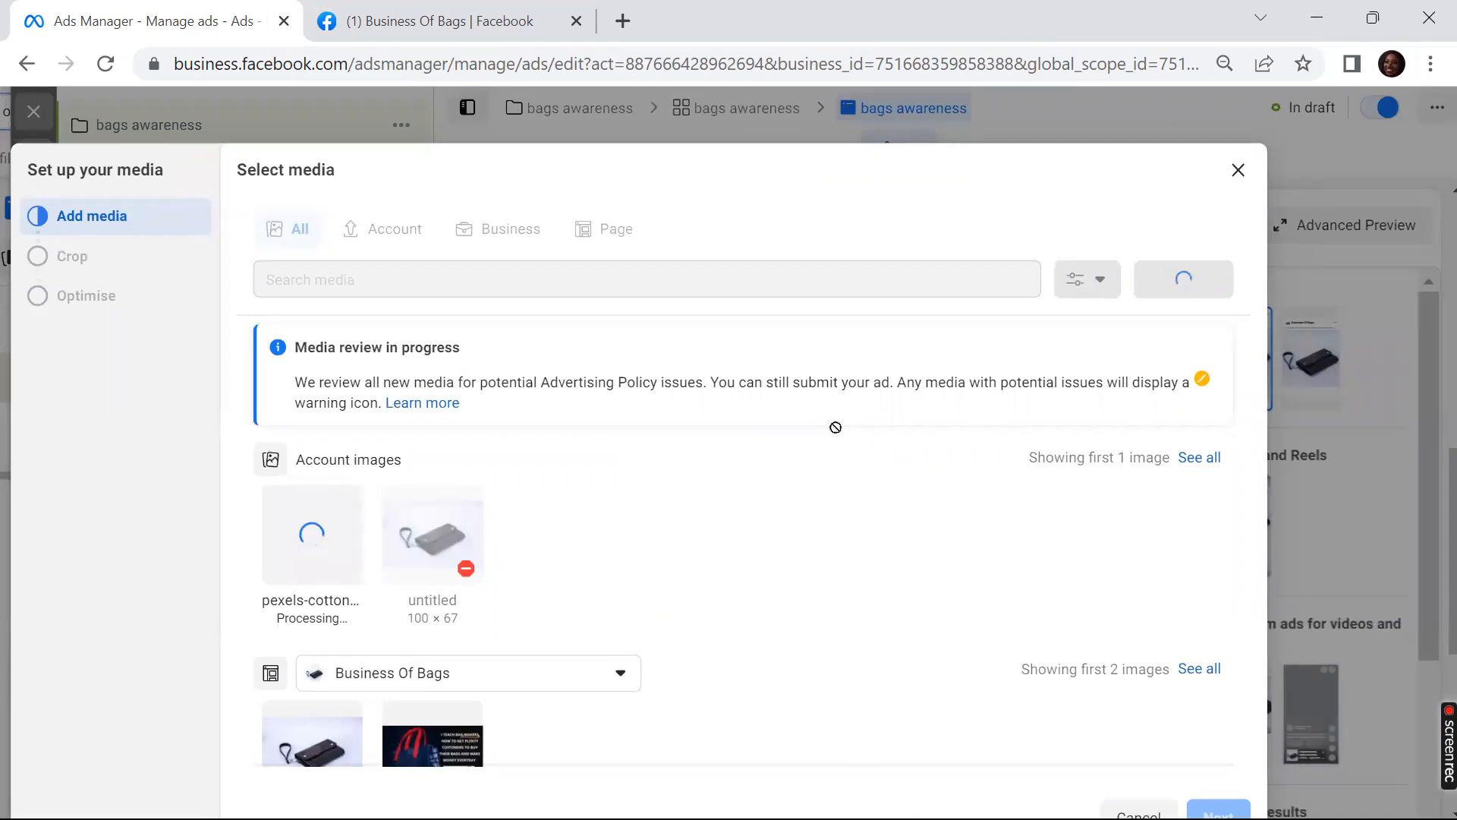
left_click(513, 561)
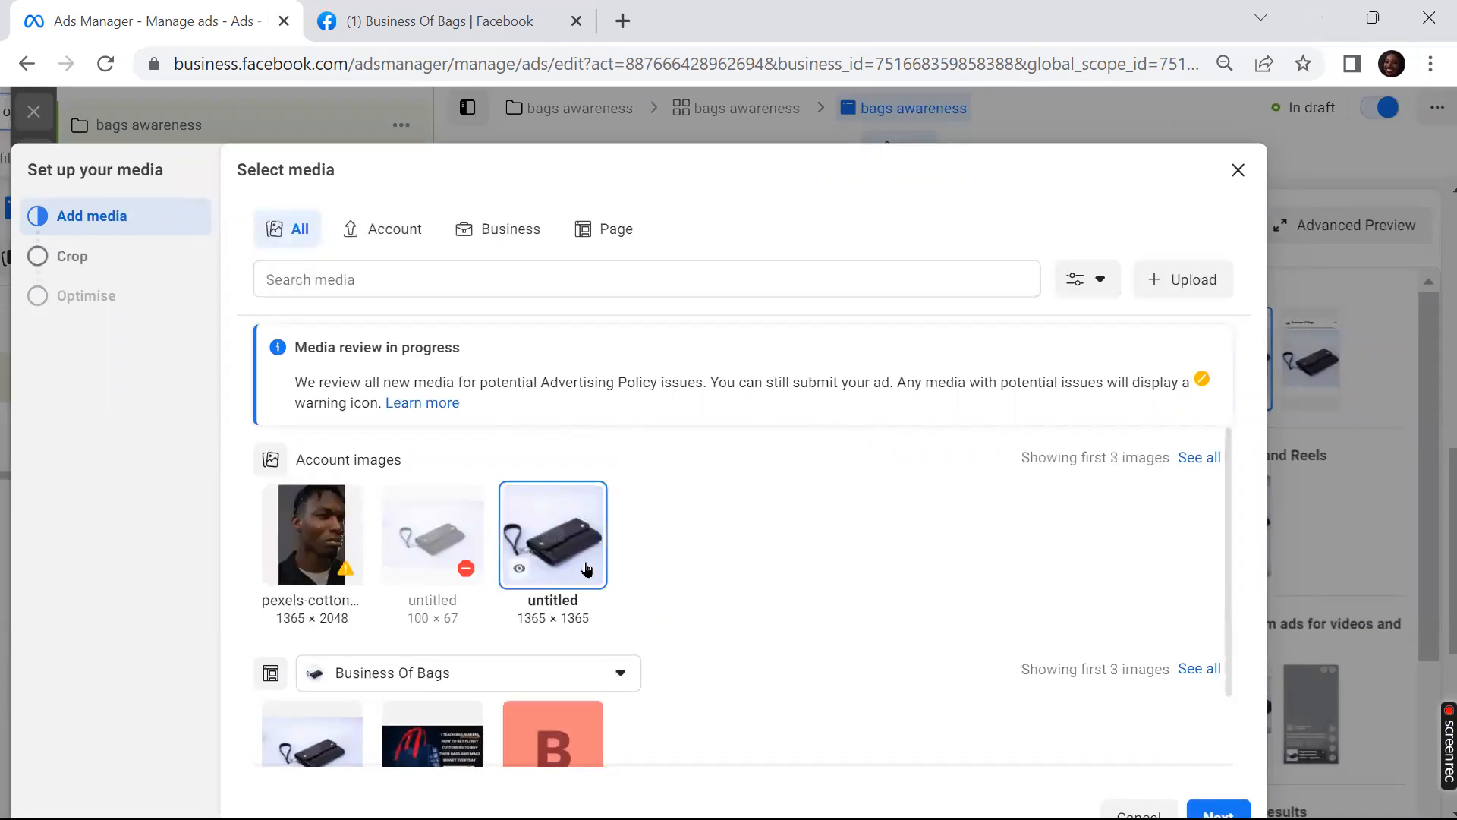
left_click(1218, 812)
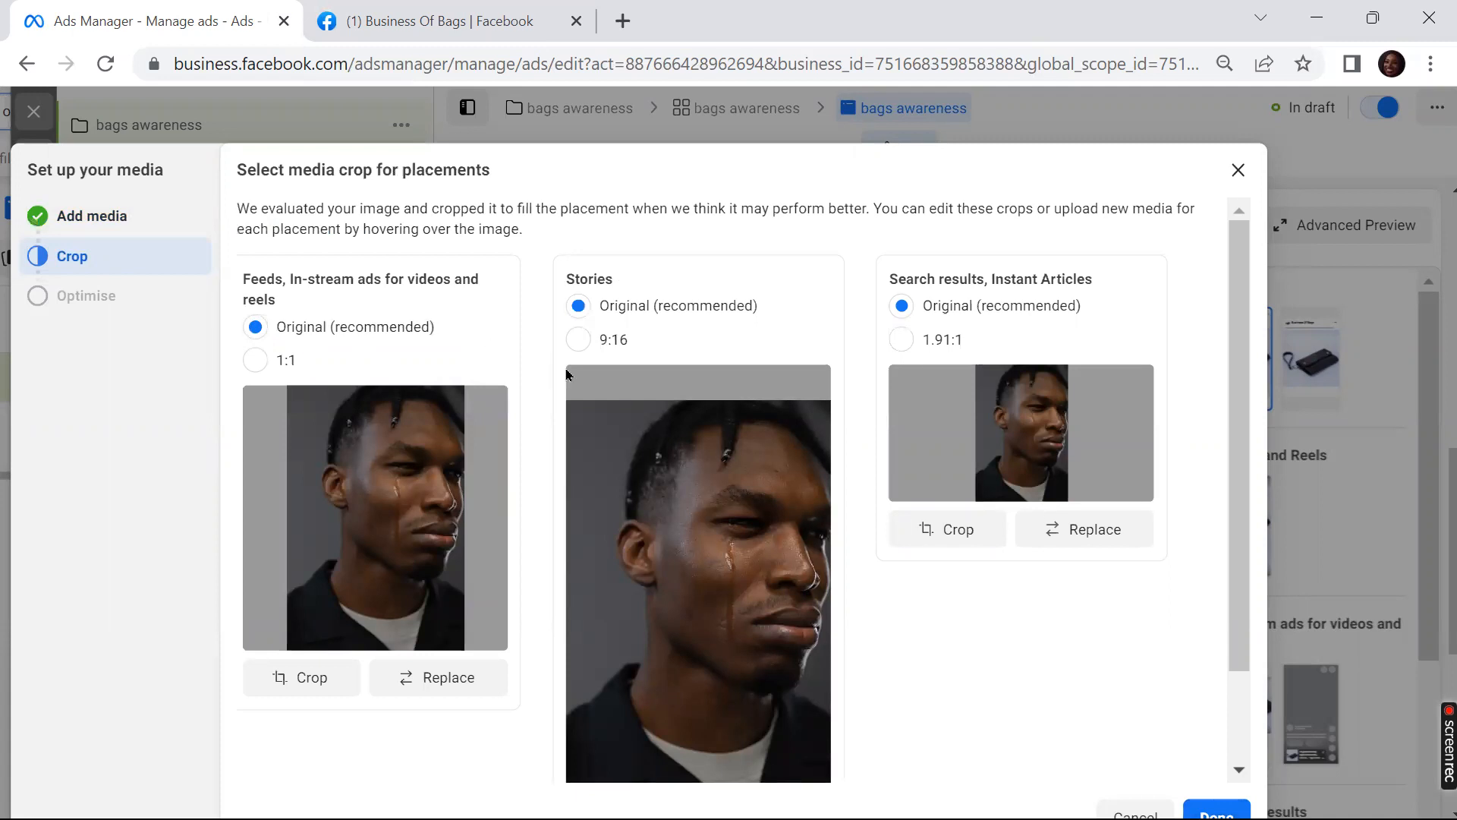
Step: Examine the crop options and image previews for the feeds, stories and search results placements
scroll(567, 373, "down", 2)
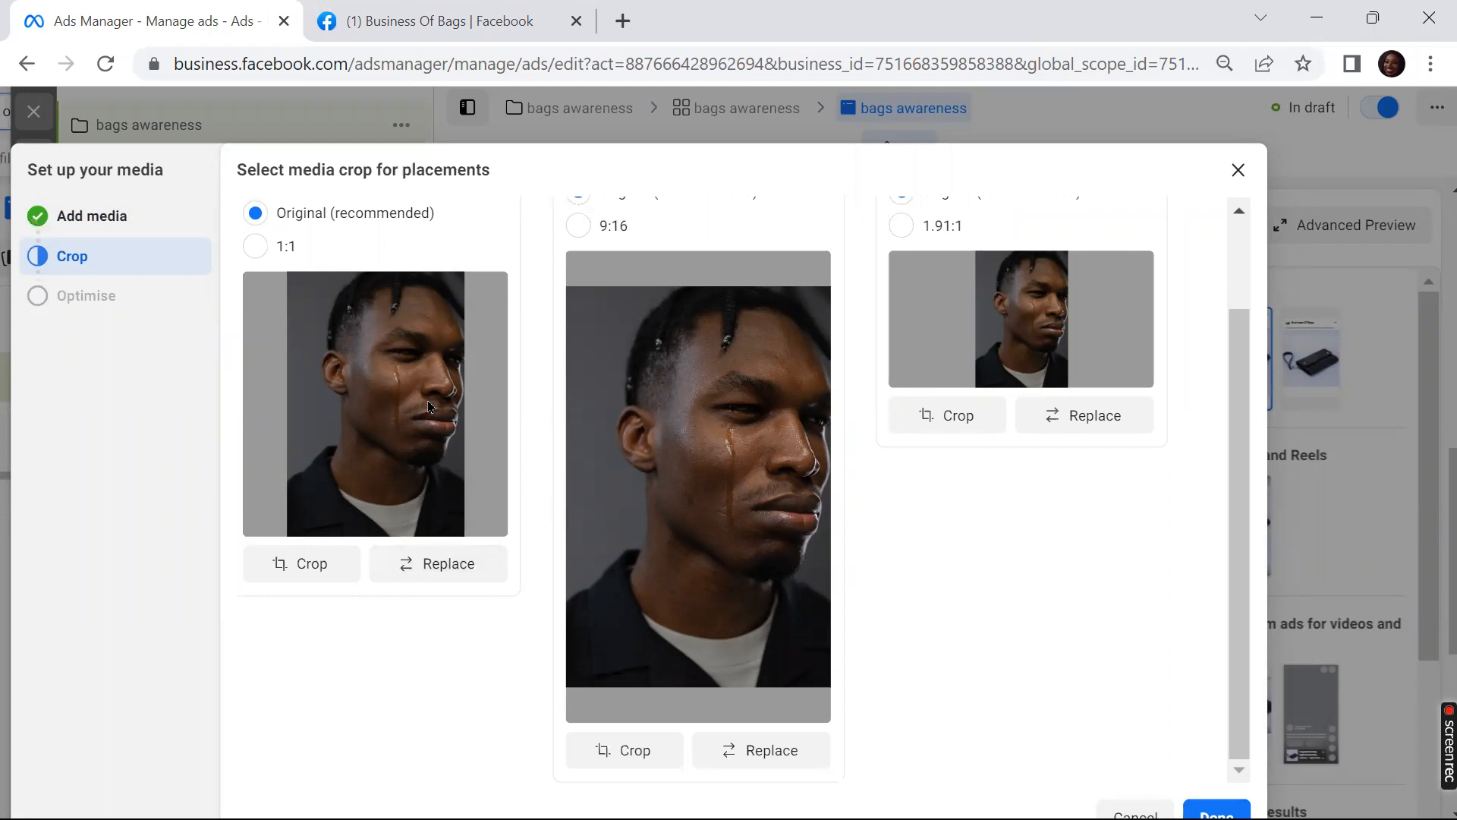
scroll(459, 449, "up", 2)
scroll(404, 274, "up", 5)
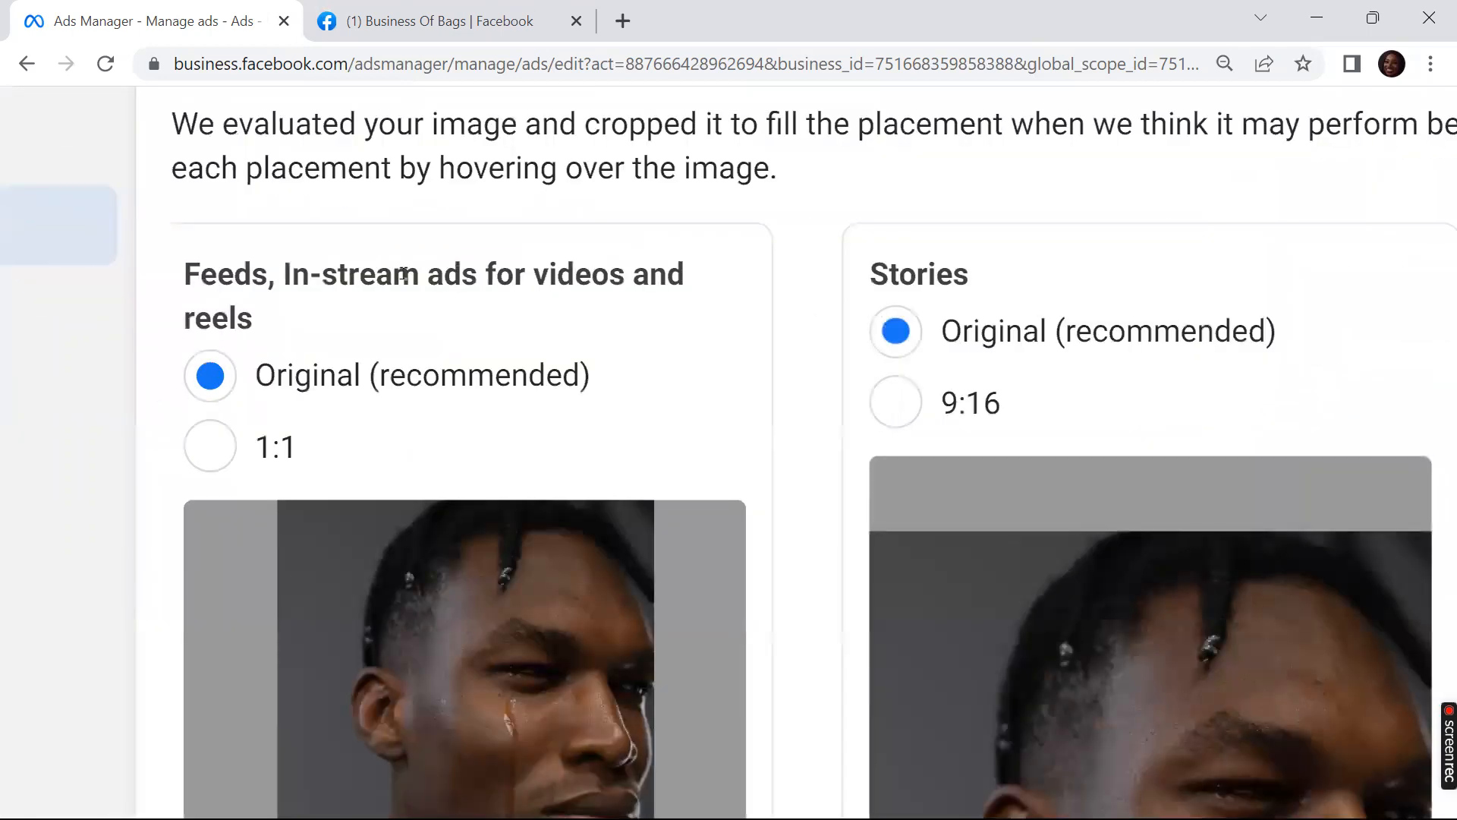
scroll(404, 274, "down", 6)
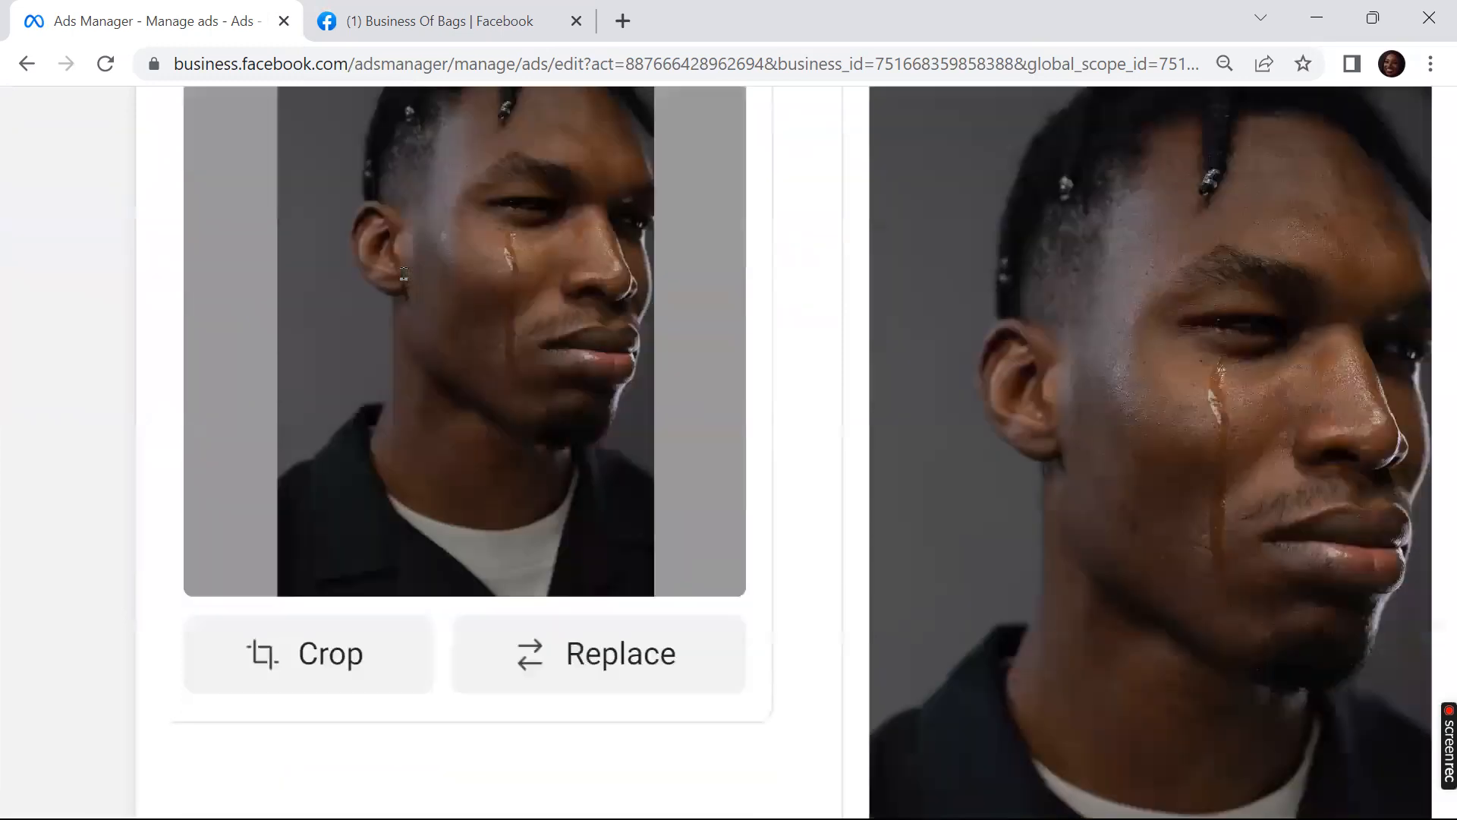
scroll(404, 274, "down", 1)
scroll(404, 274, "up", 3)
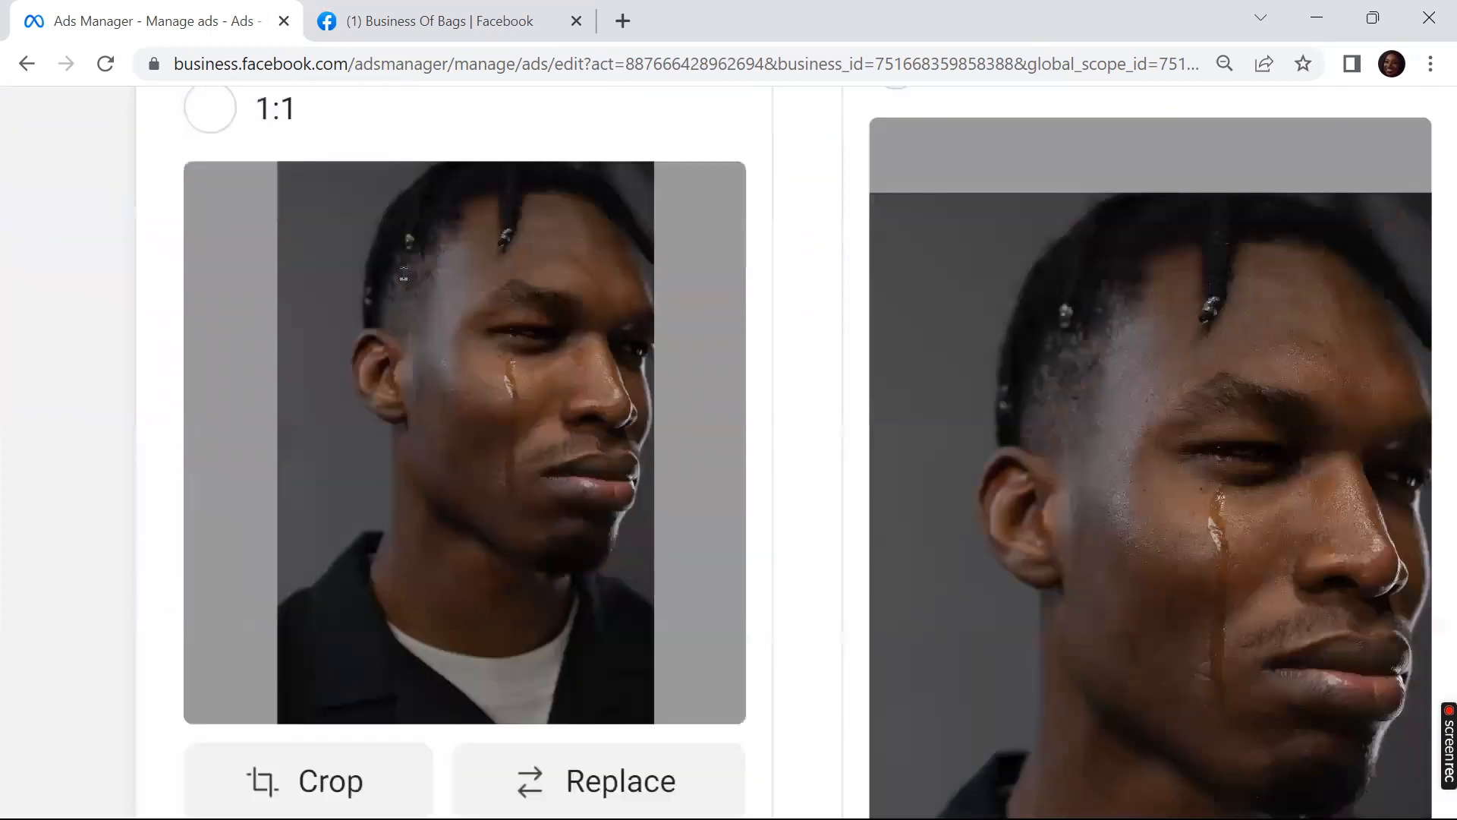
scroll(403, 274, "right", 6)
scroll(404, 274, "up", 4)
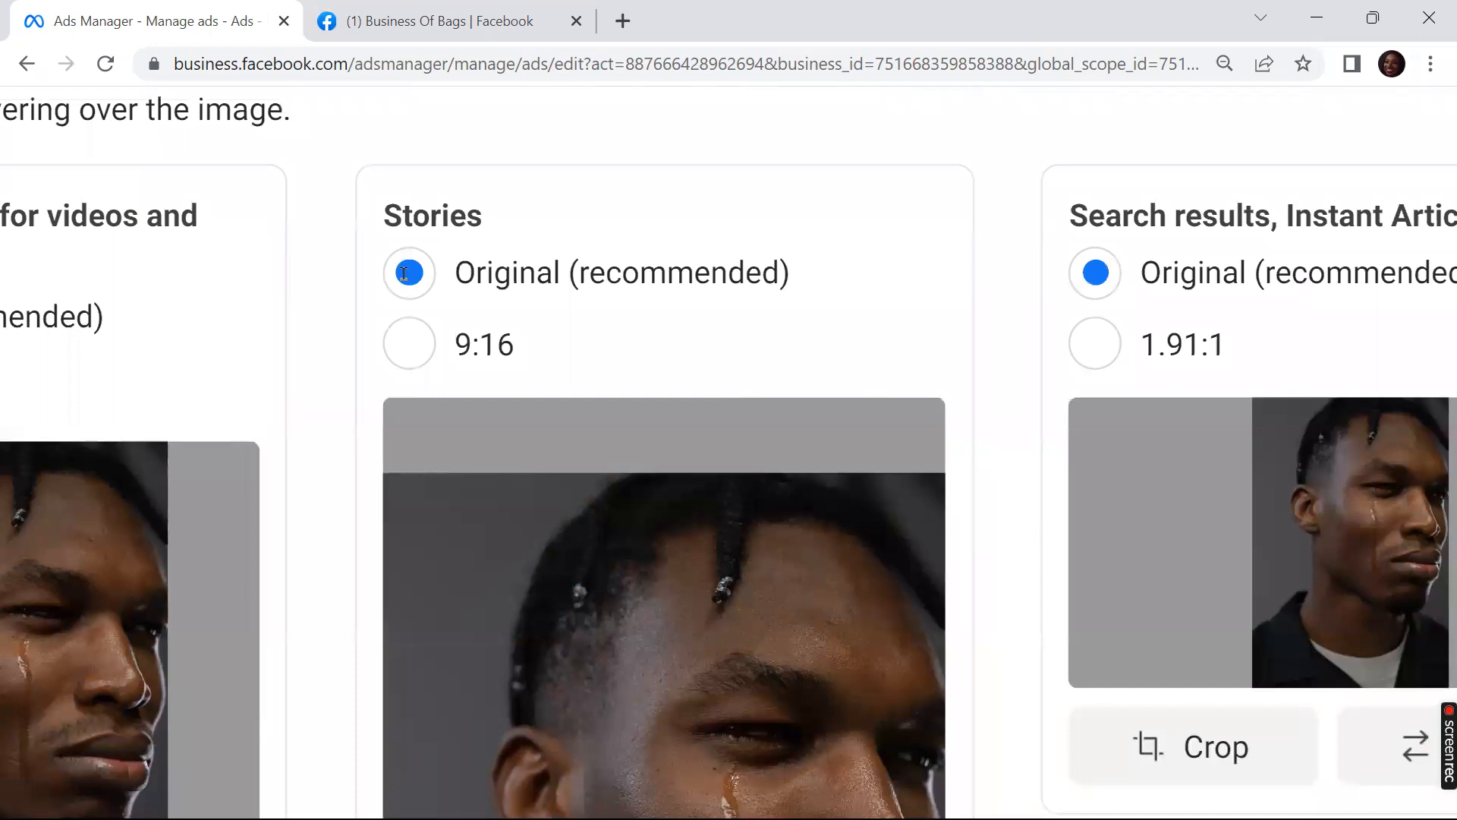
scroll(403, 274, "down", 3)
scroll(403, 274, "right", 6)
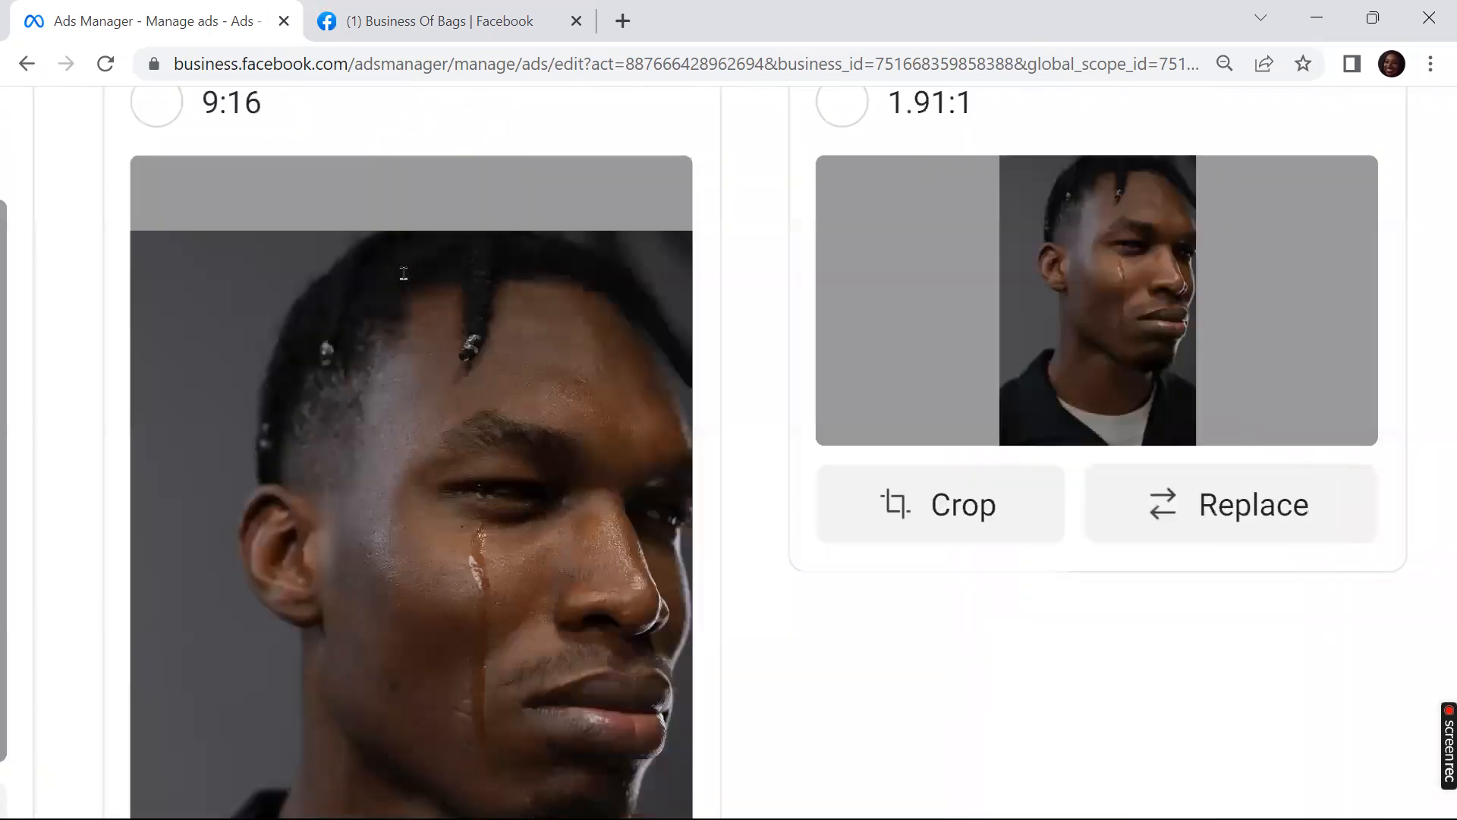
scroll(404, 274, "up", 3)
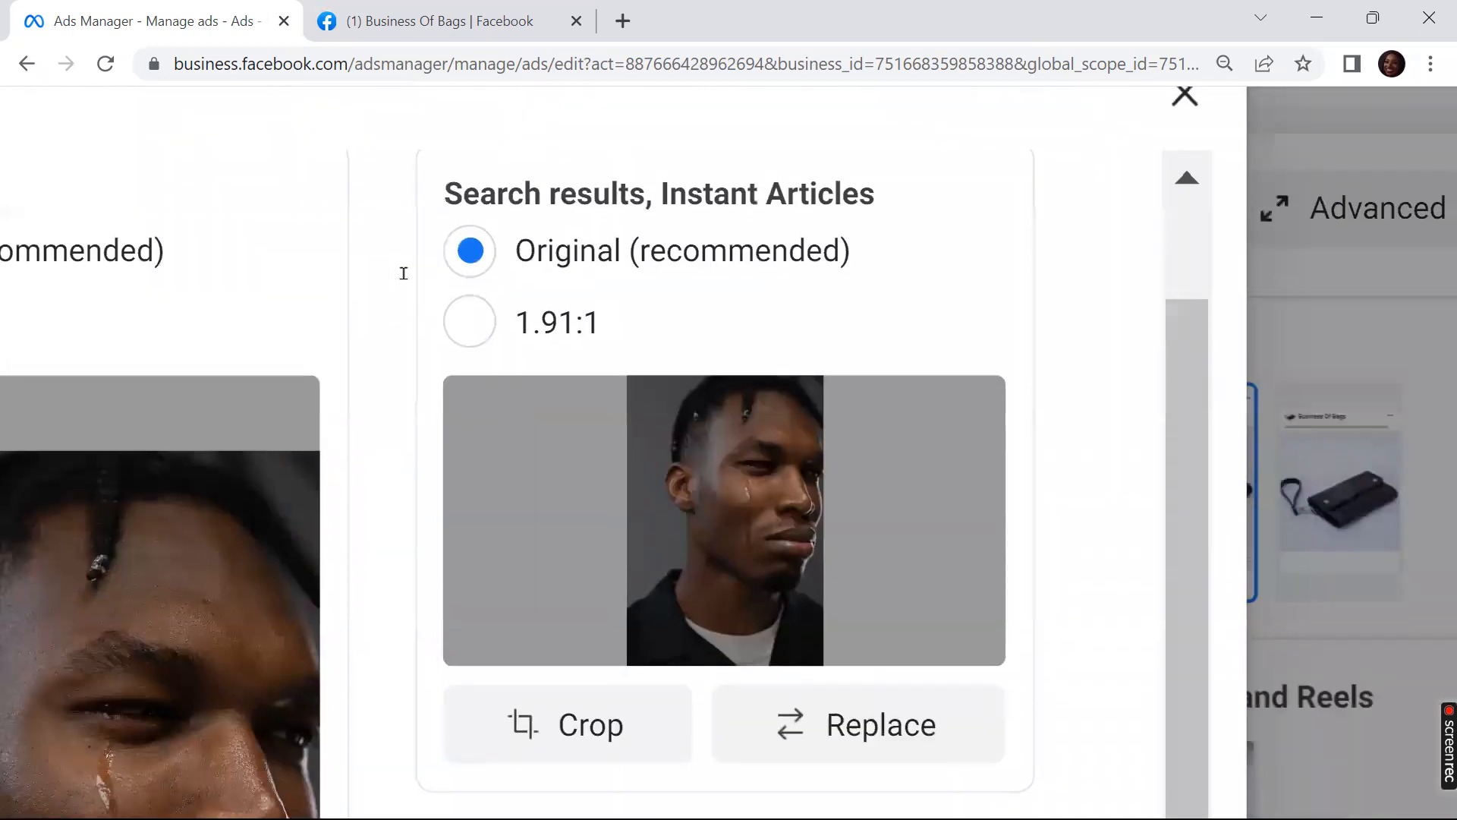
scroll(404, 273, "down", 5)
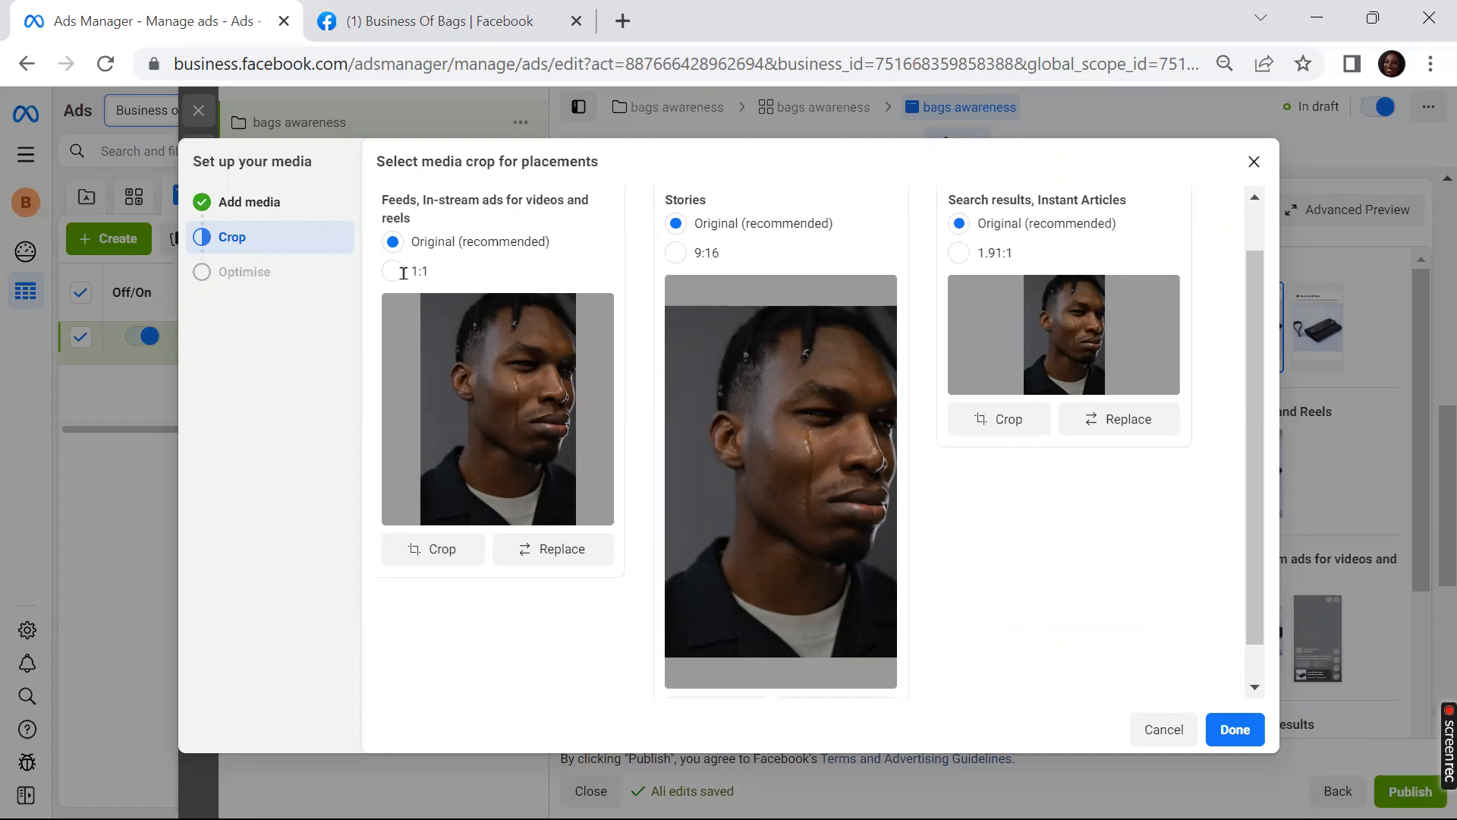
Step: Replace the Stories placement's media with the 1365 × 1365 untitled account image of the black bag and finish the media setup
scroll(403, 273, "down", 1)
left_click(835, 670)
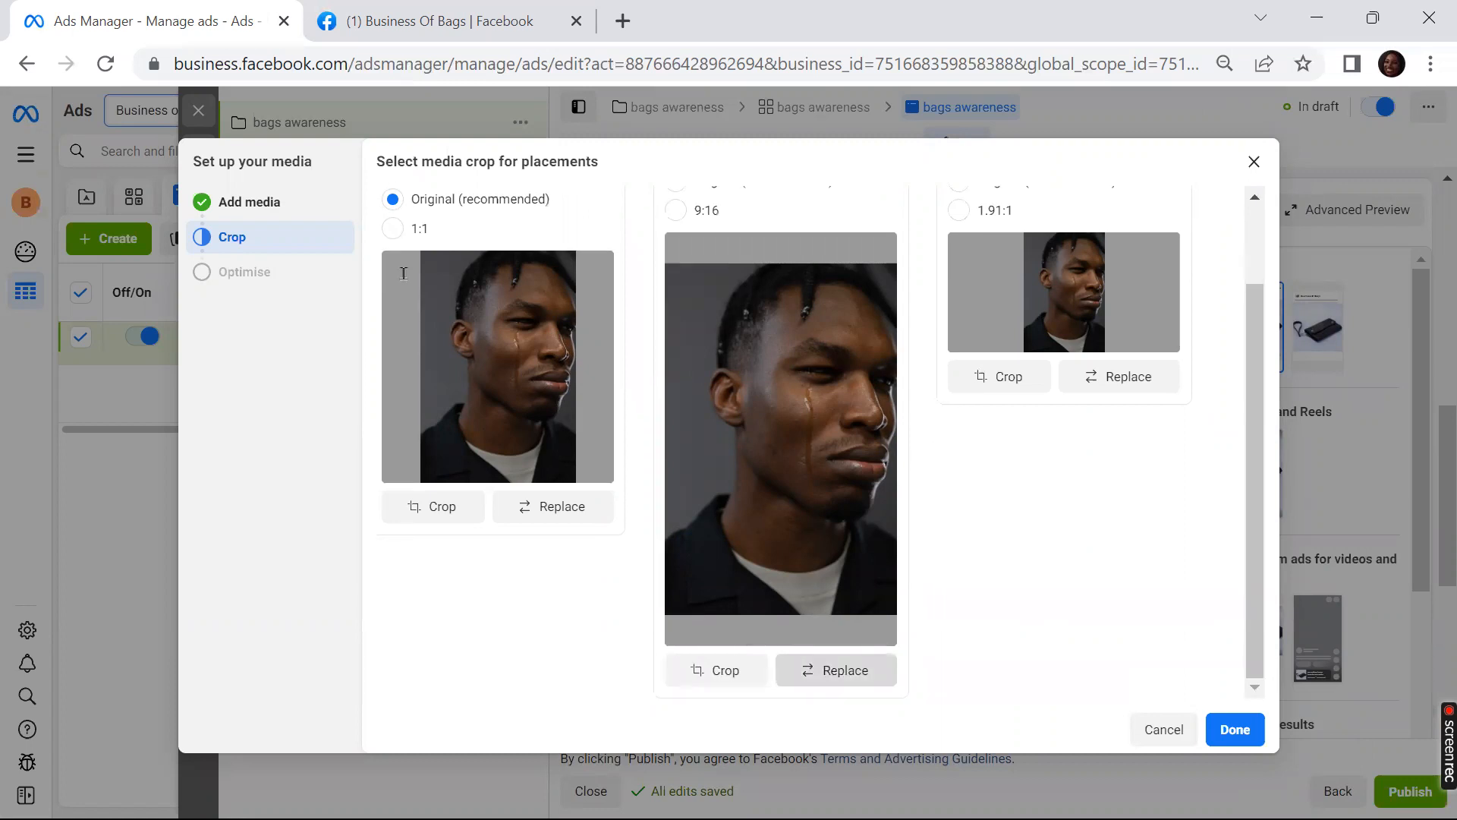
left_click(653, 384)
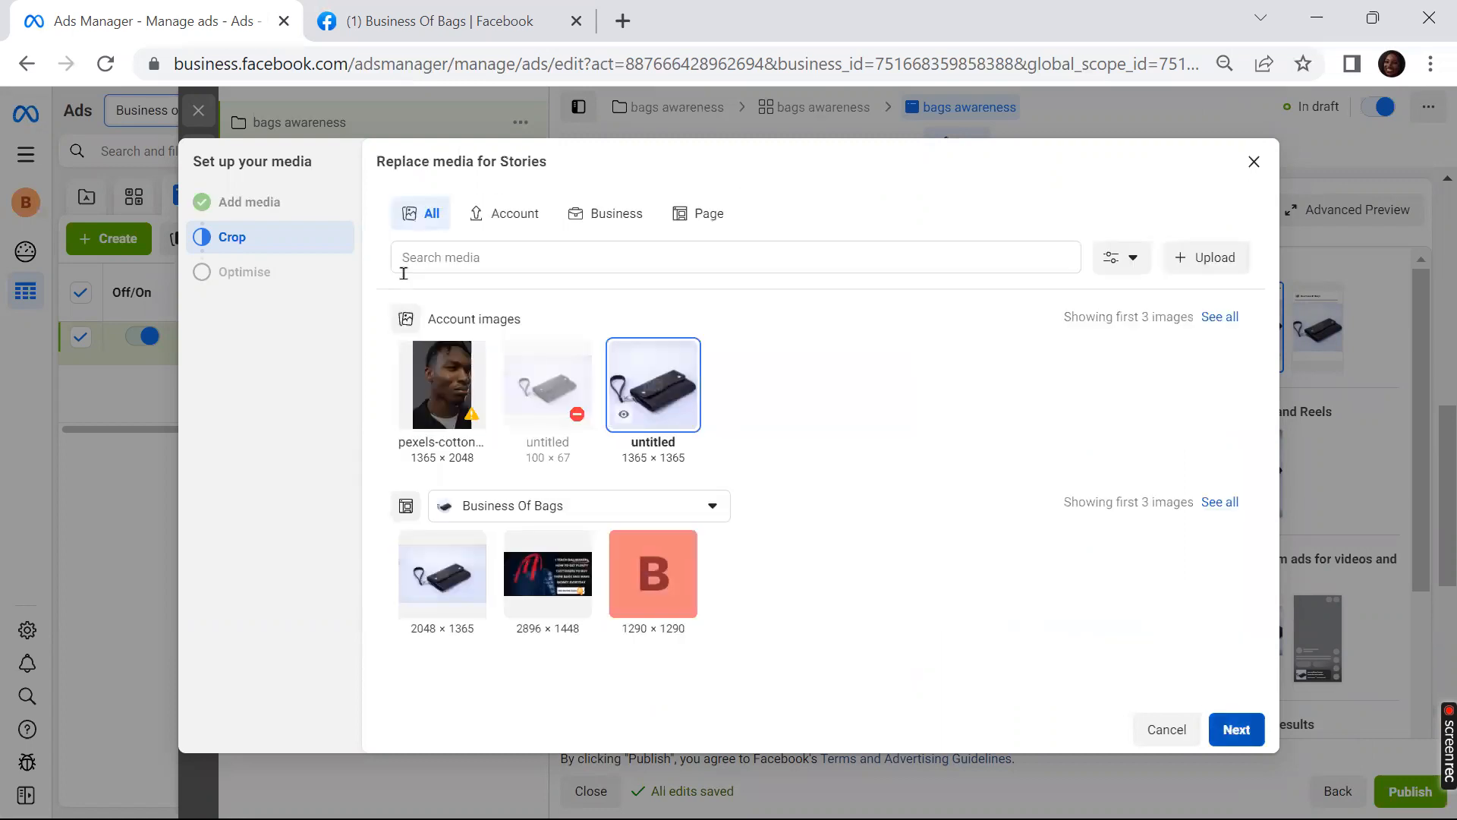
left_click(1236, 729)
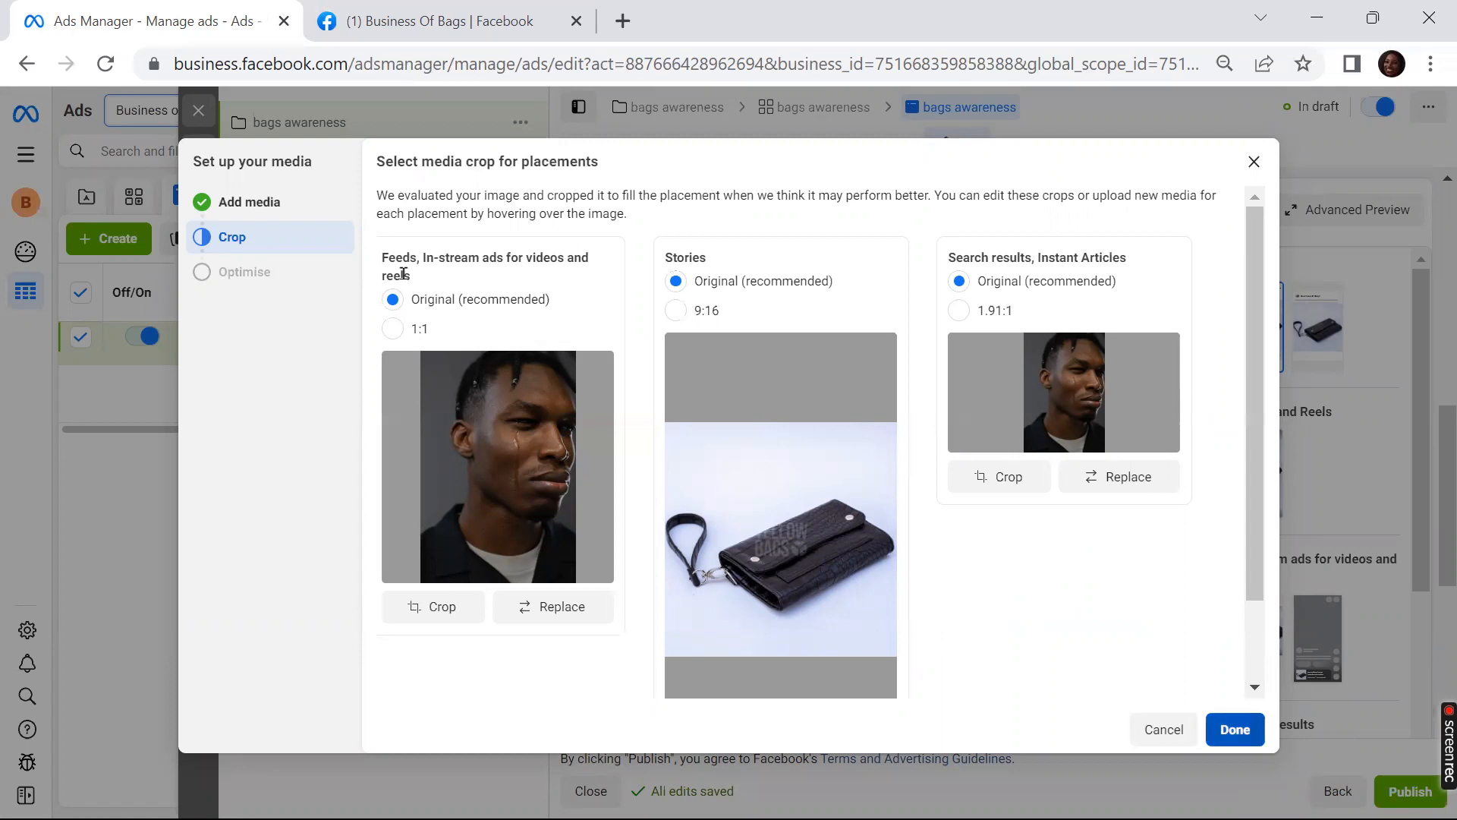
left_click(1235, 730)
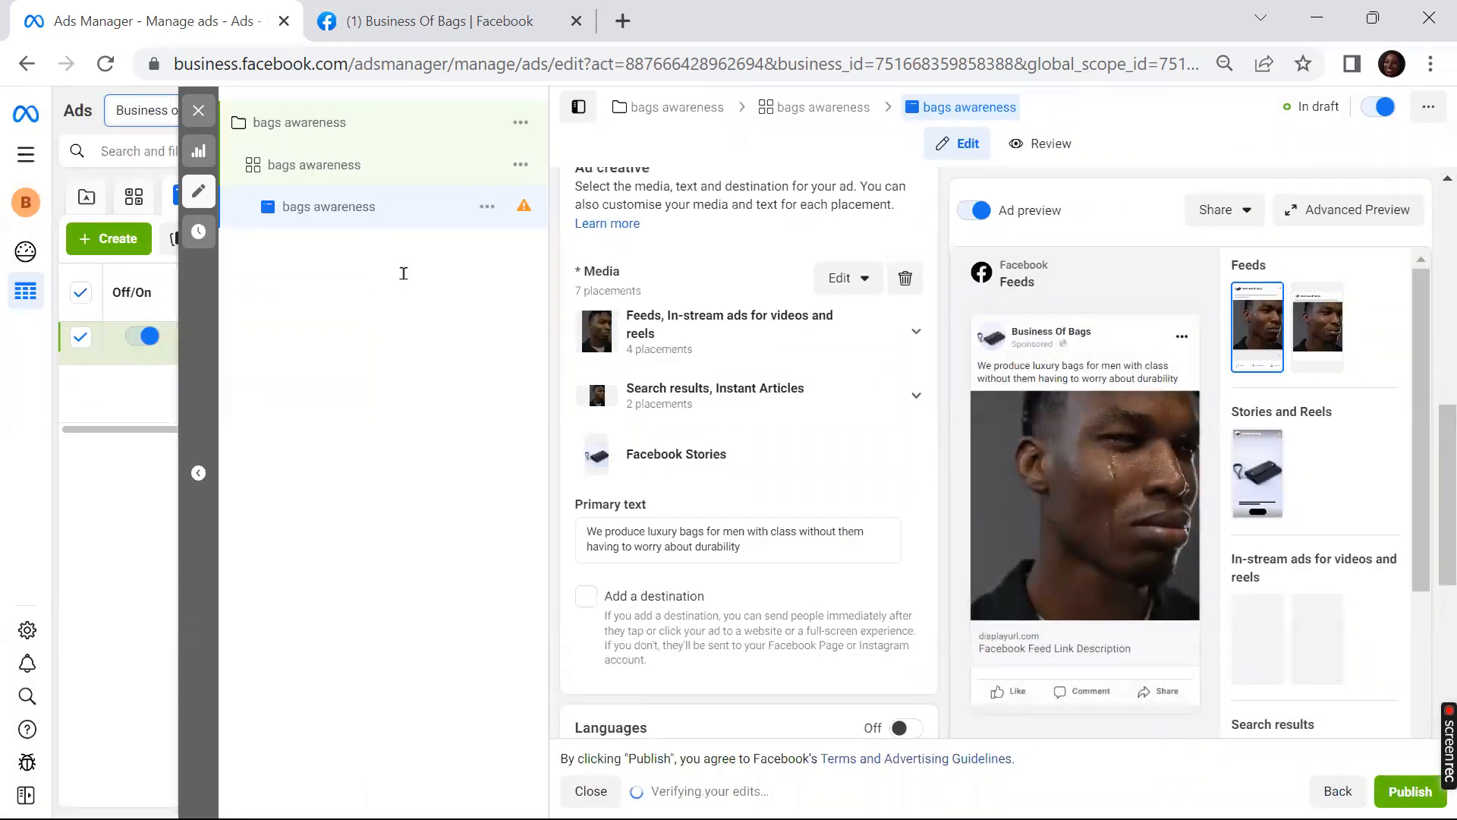
Step: Examine the media assigned to each placement group and the primary text in the Ad creative section
scroll(749, 453, "down", 2)
scroll(749, 453, "down", 1)
scroll(831, 364, "up", 5)
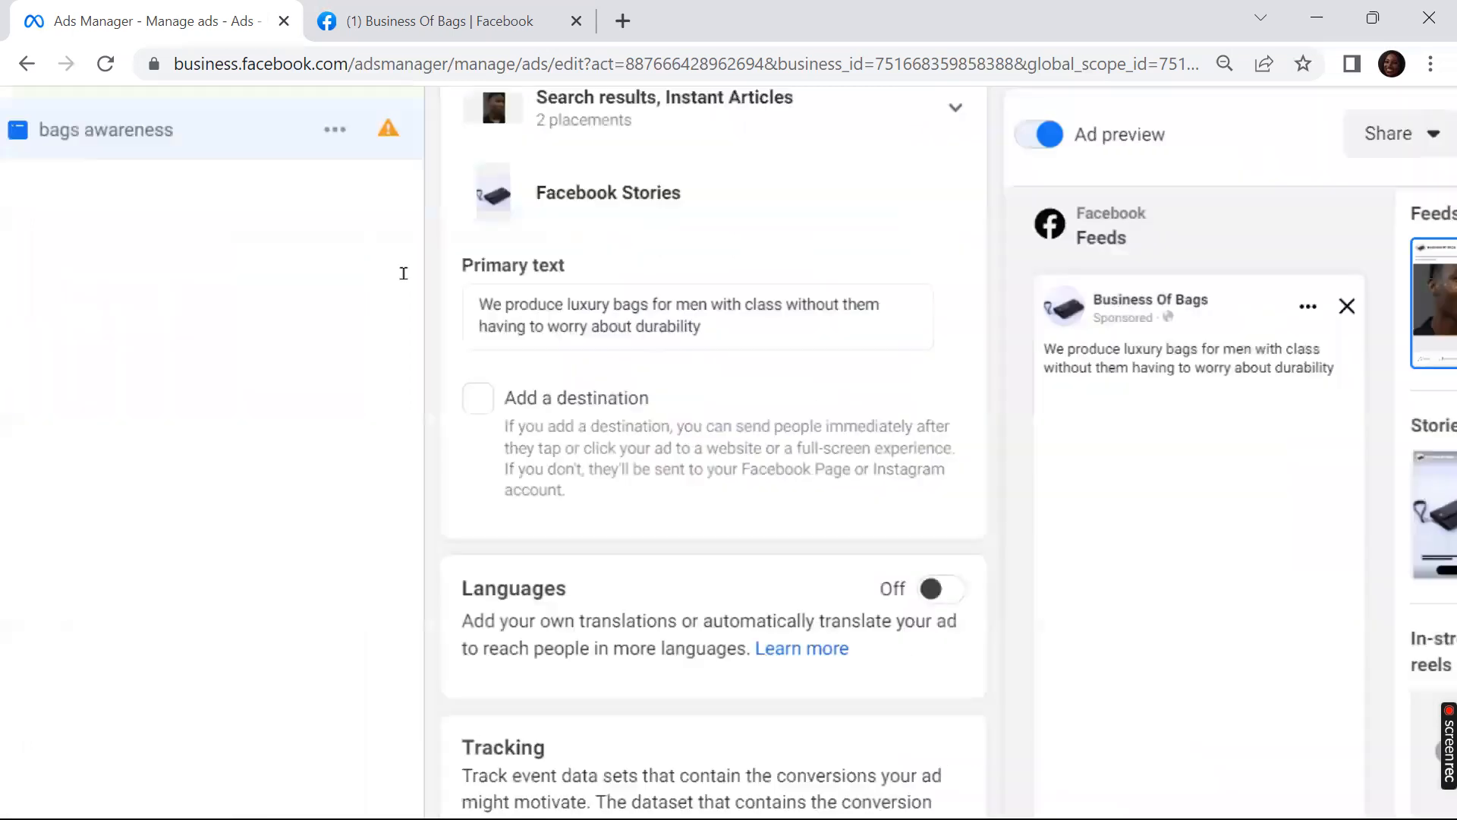
scroll(403, 273, "up", 2)
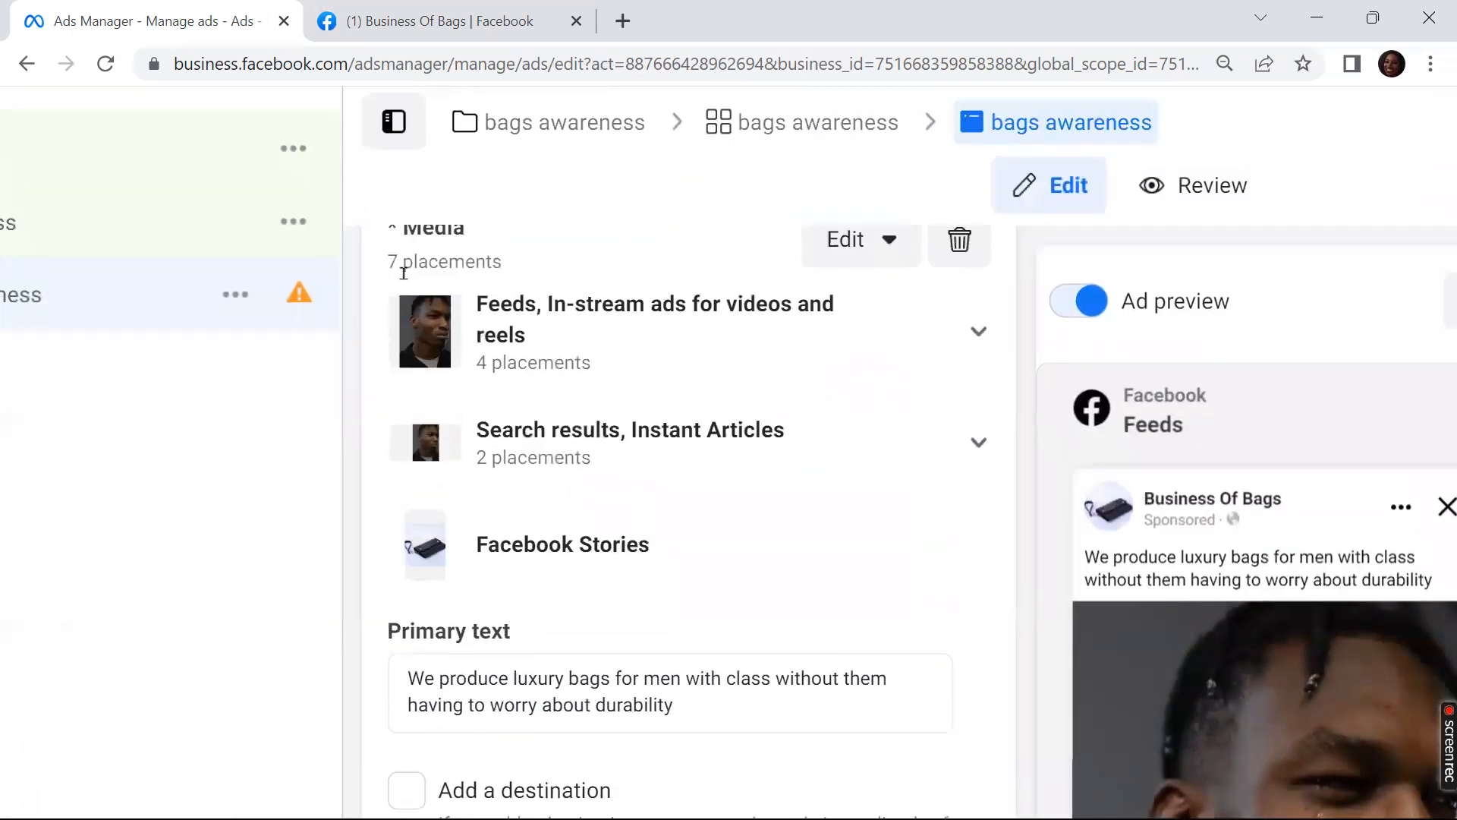
scroll(403, 273, "down", 1)
scroll(403, 273, "up", 1)
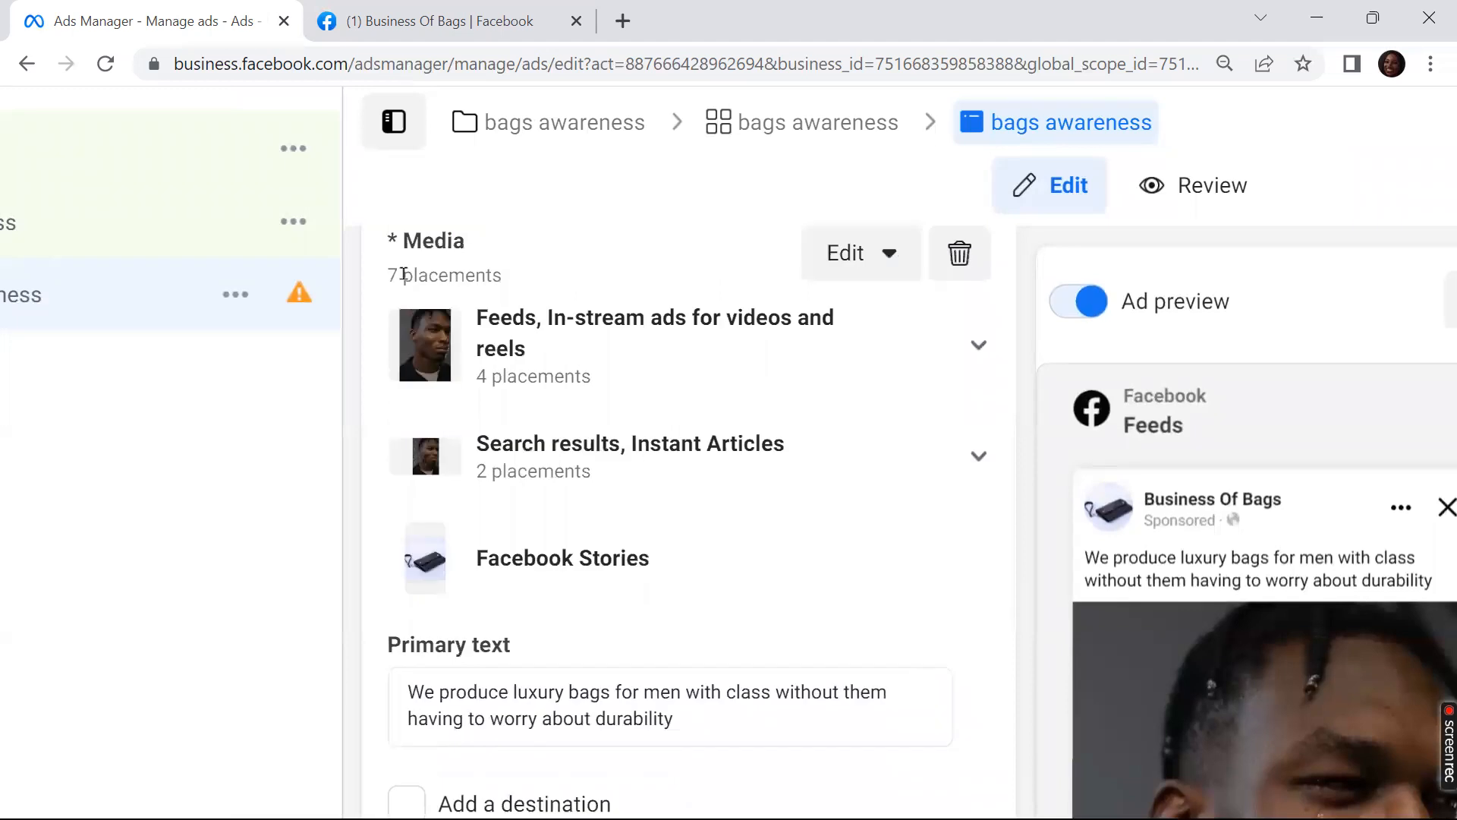
scroll(403, 273, "down", 1)
scroll(403, 273, "down", 2)
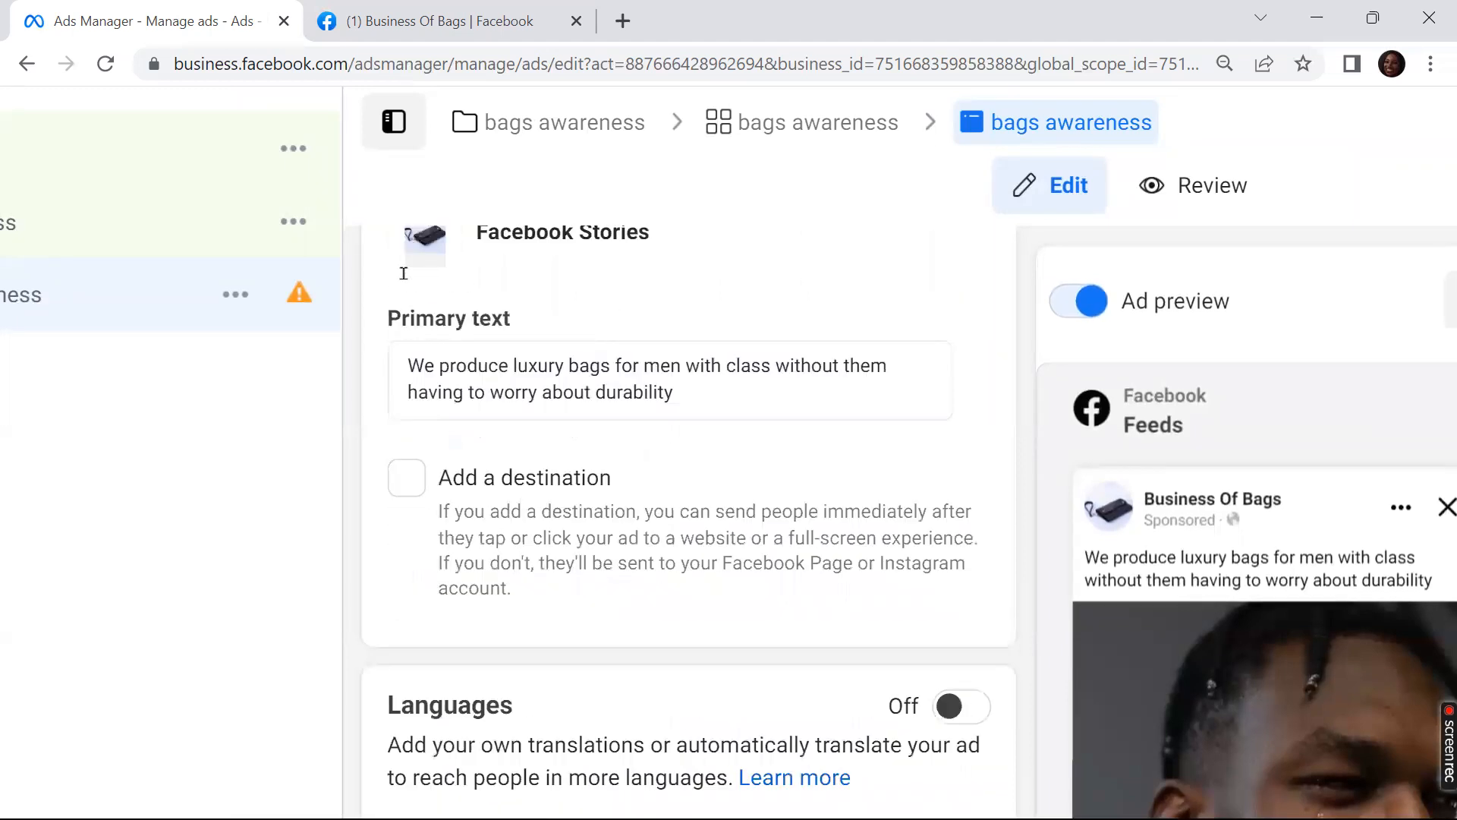
Step: Open the primary text for editing and compare it with the text and image in the Facebook Feeds ad preview
left_click(673, 393)
scroll(403, 274, "right", 4)
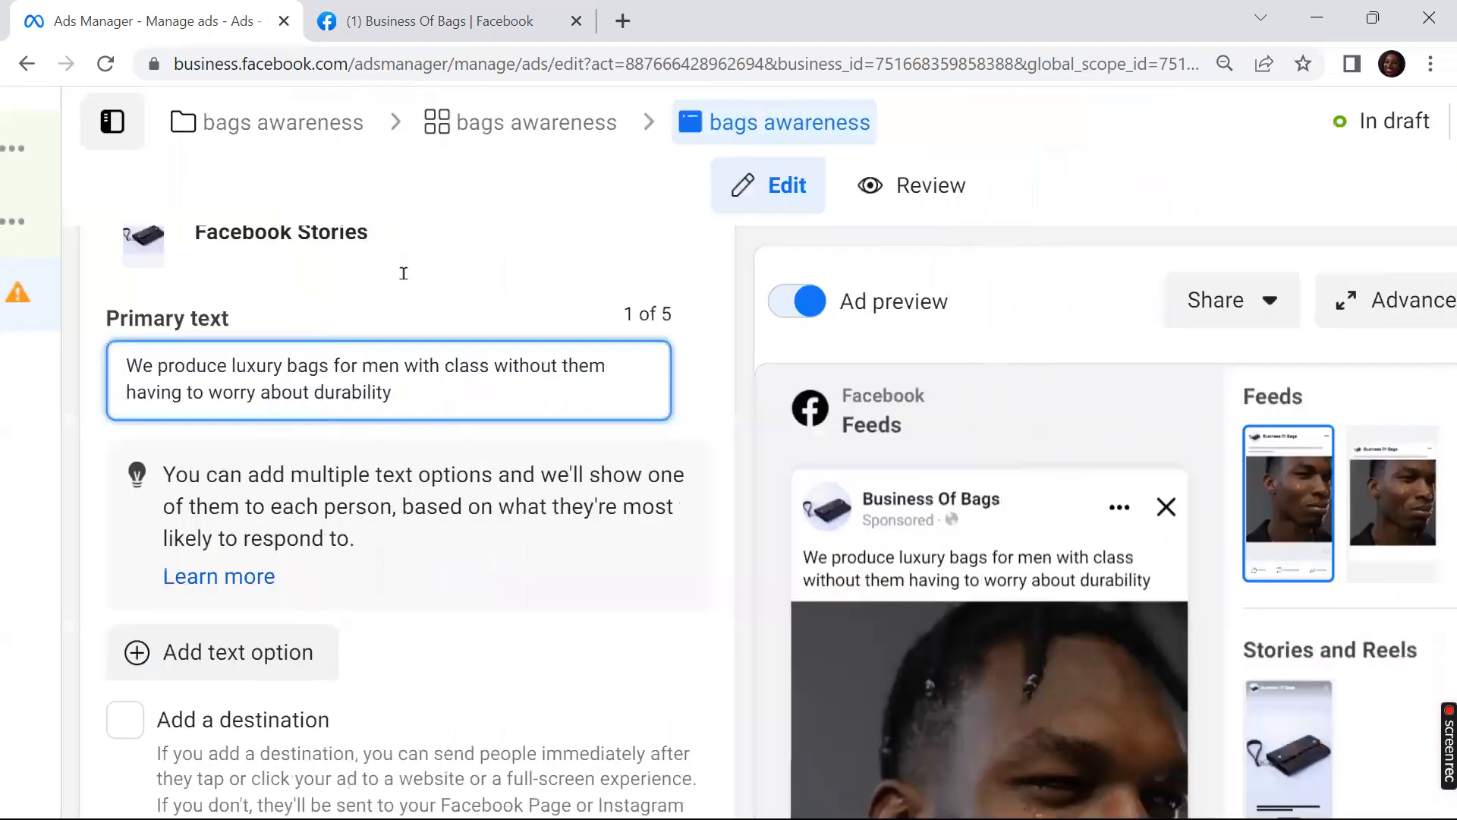
mouse_move(789, 545)
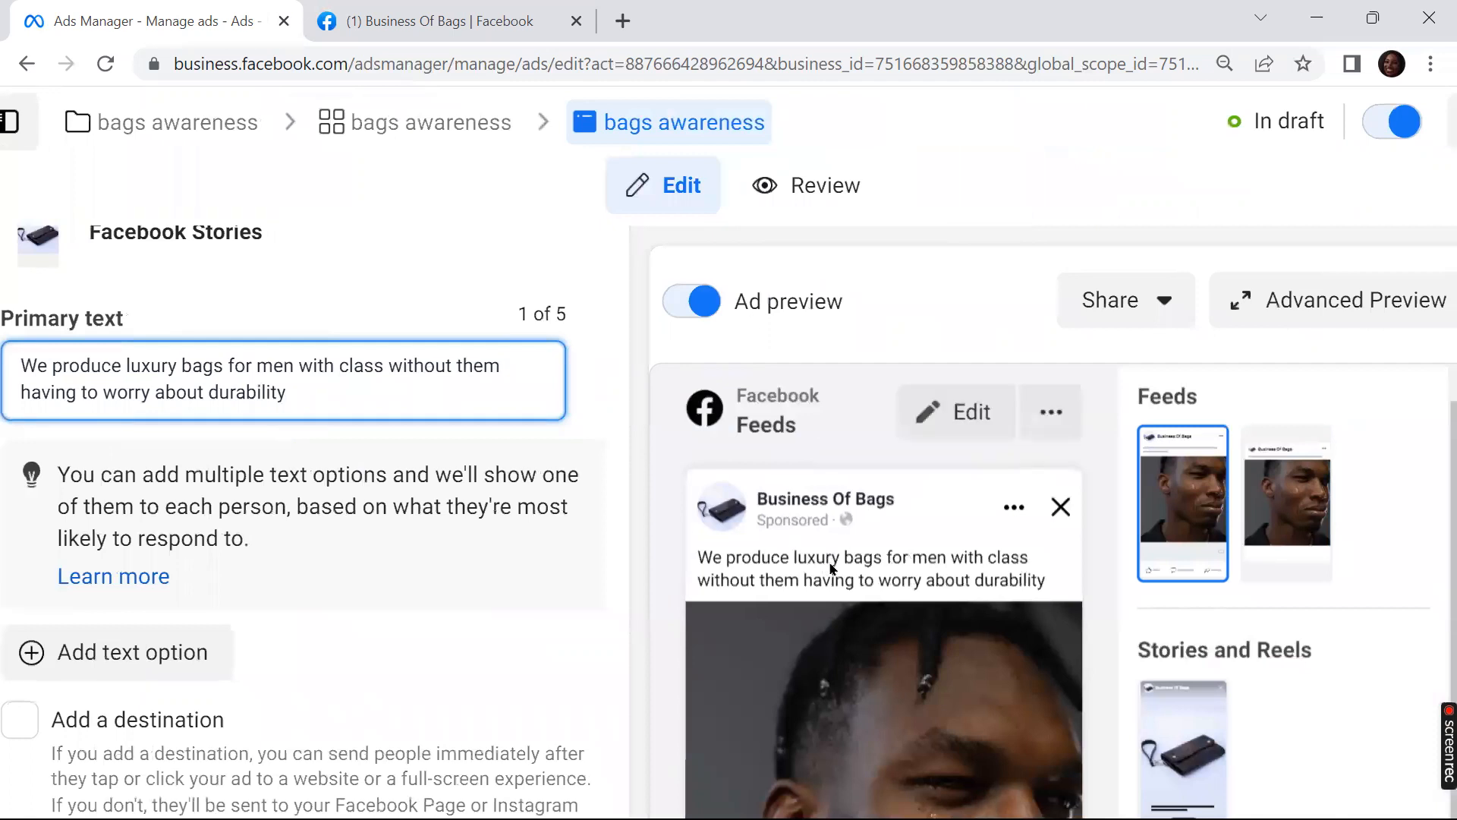
scroll(832, 568, "down", 3)
scroll(832, 568, "down", 4)
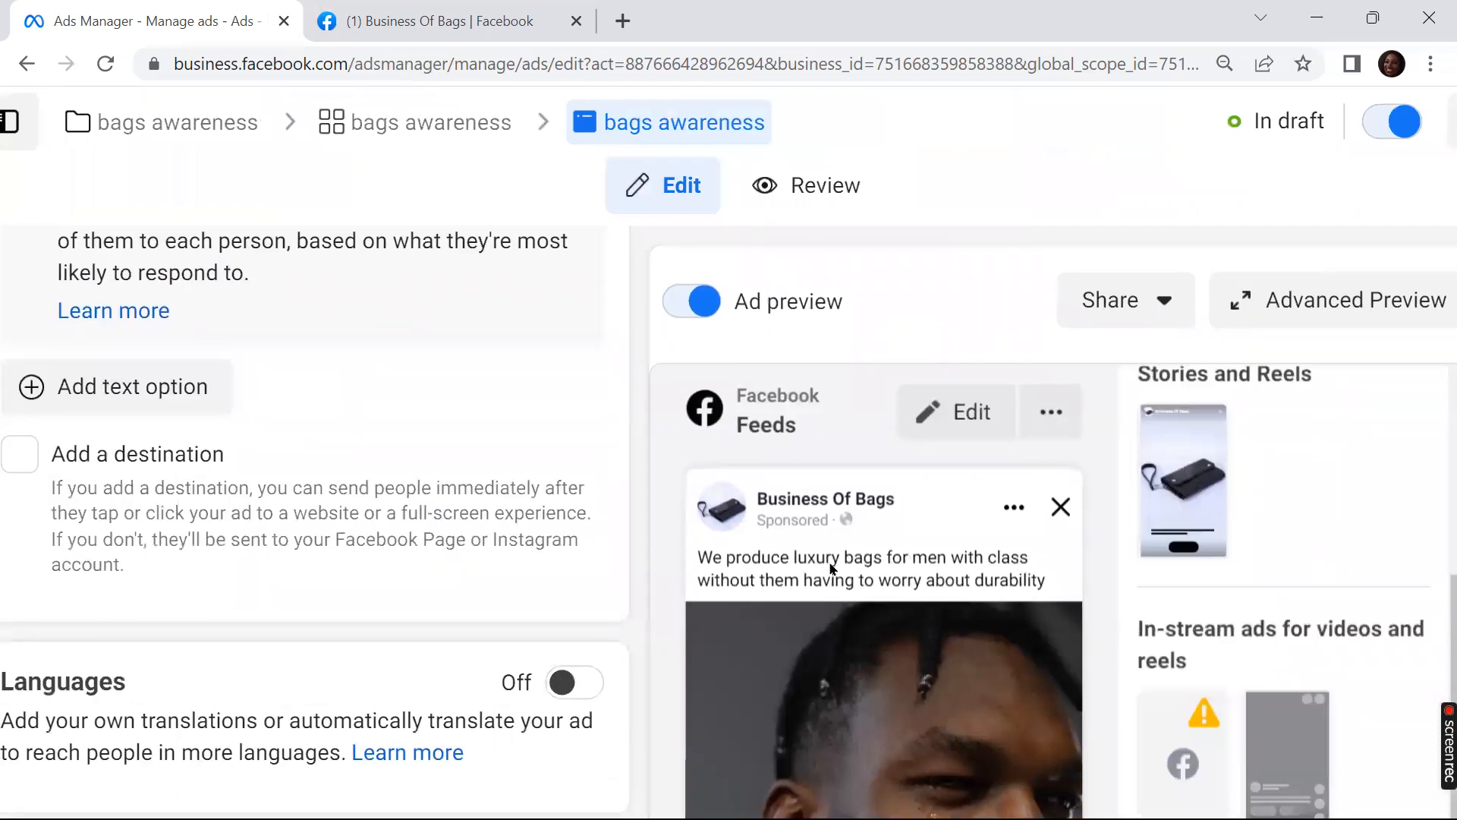
scroll(830, 568, "down", 6)
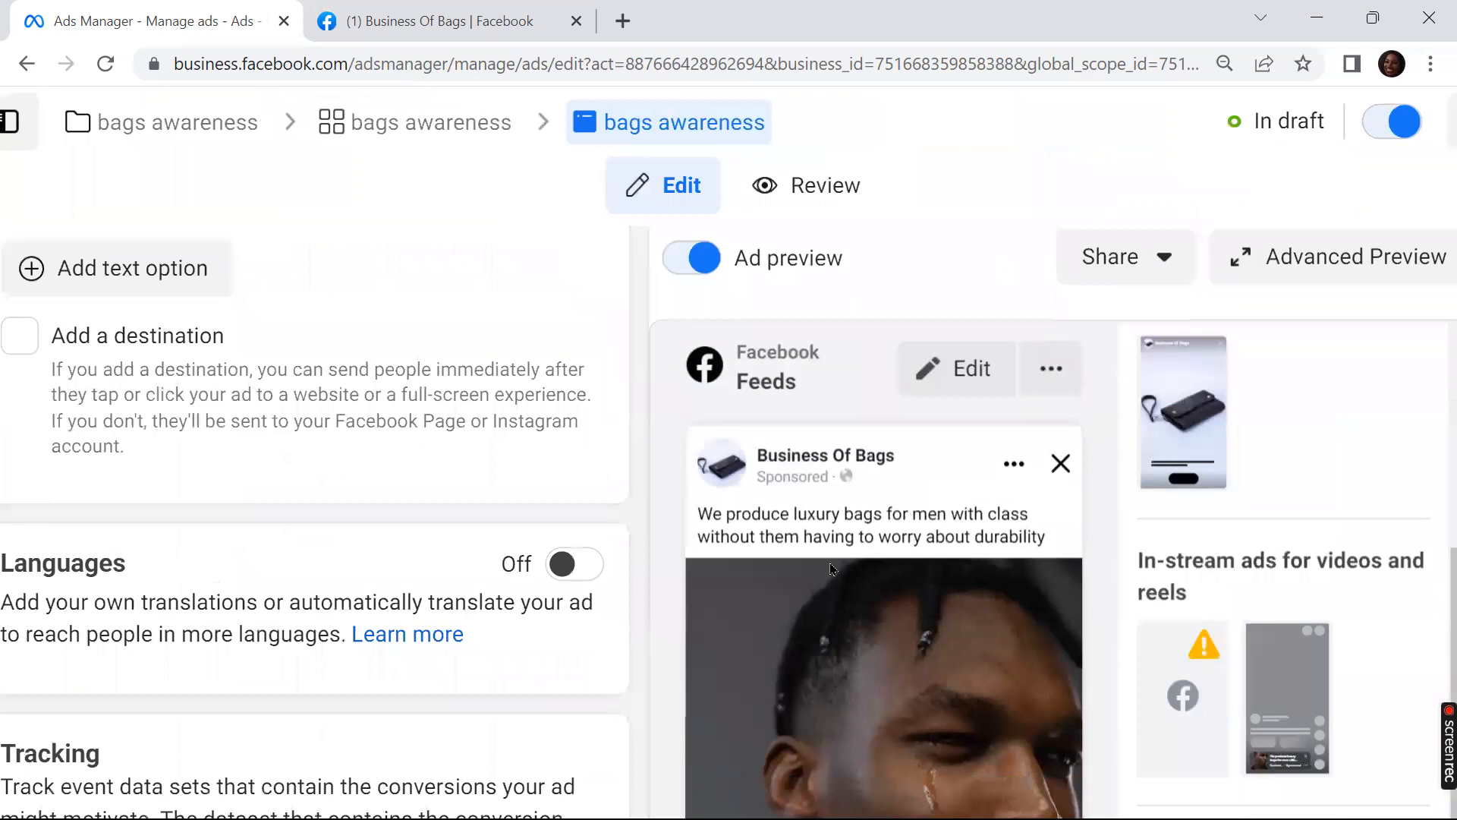
scroll(830, 568, "up", 1)
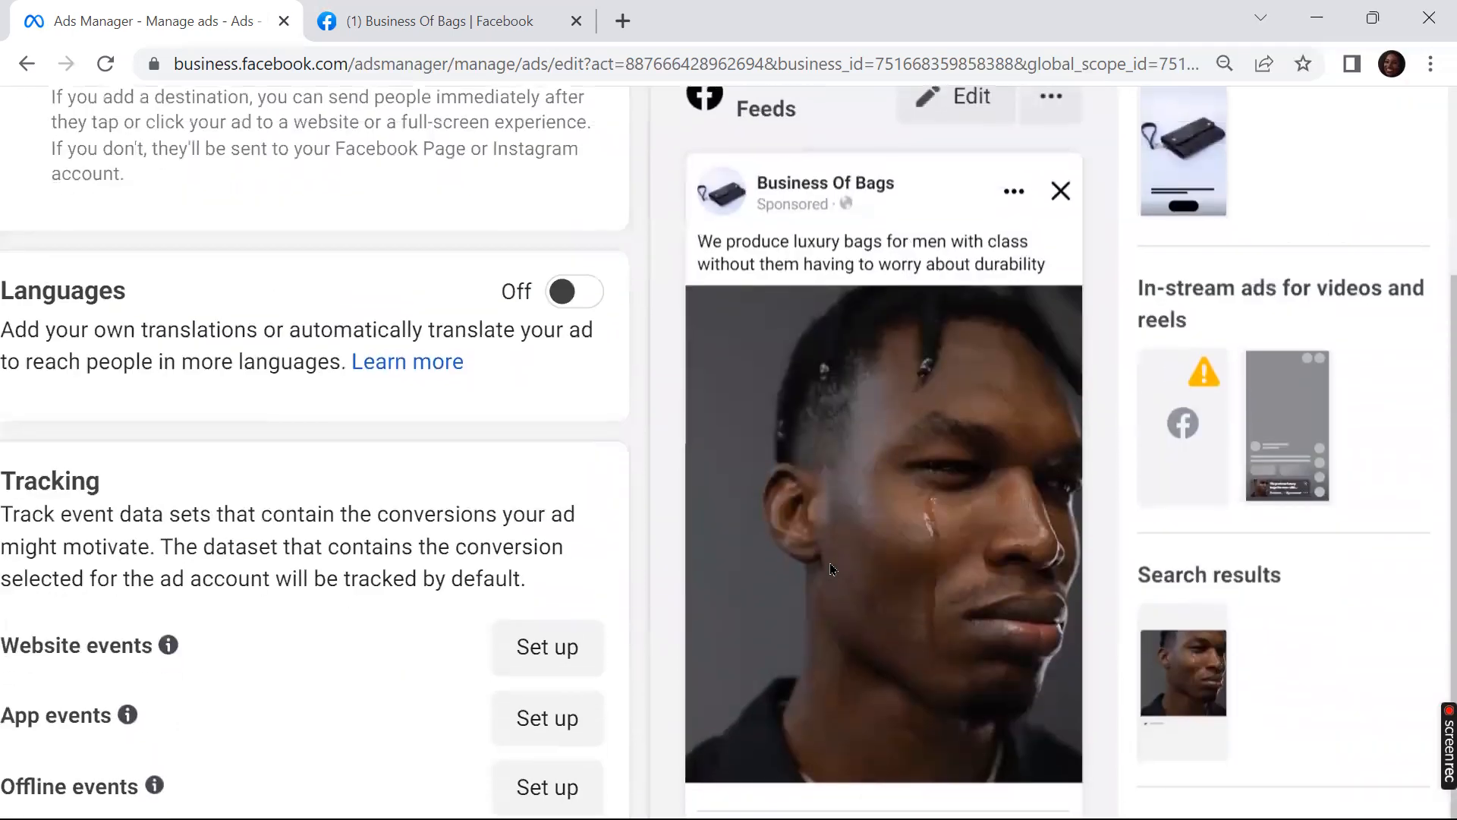
scroll(830, 567, "up", 2)
scroll(830, 568, "right", 2)
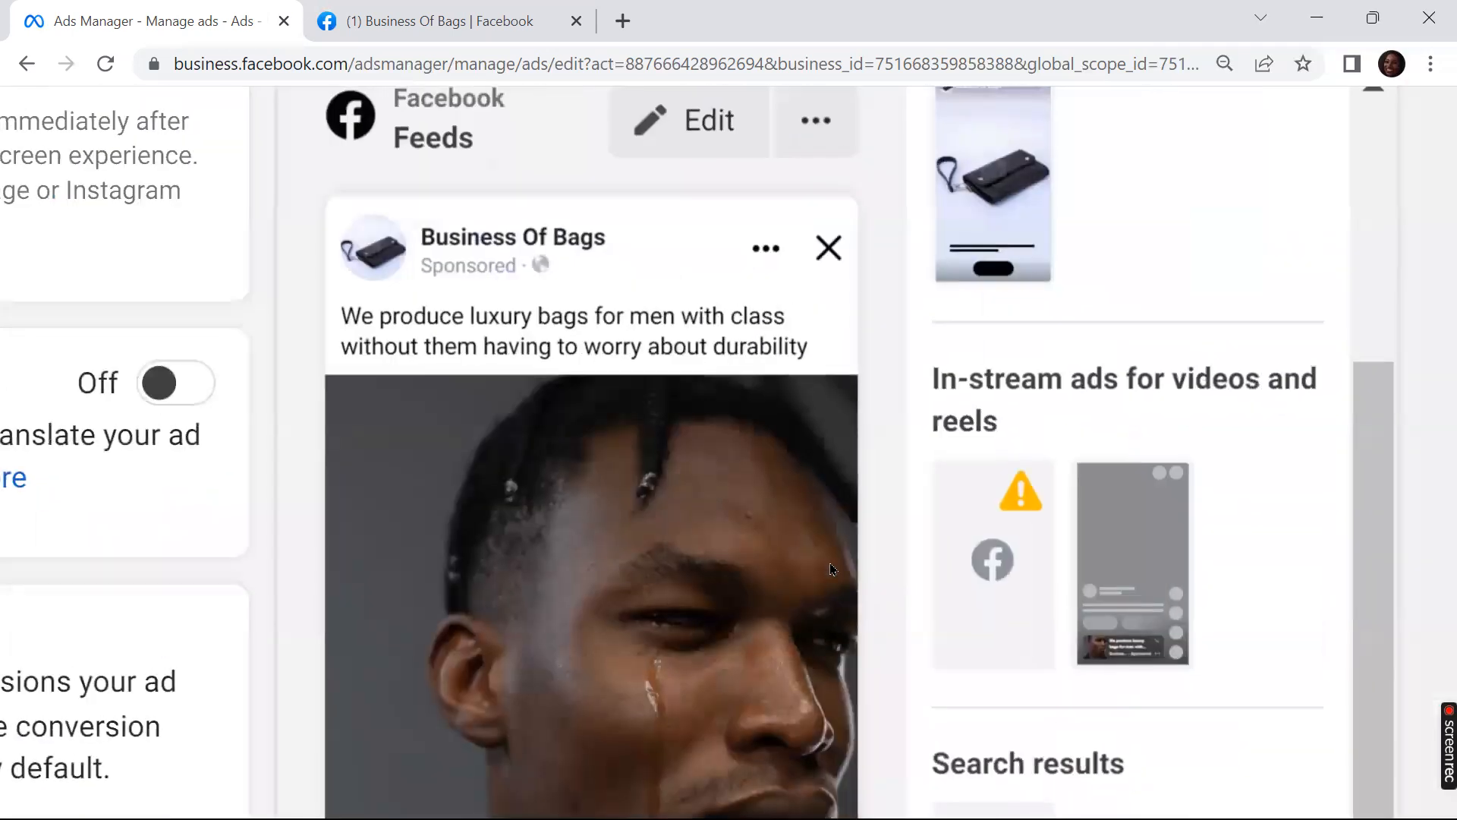
scroll(830, 568, "down", 1)
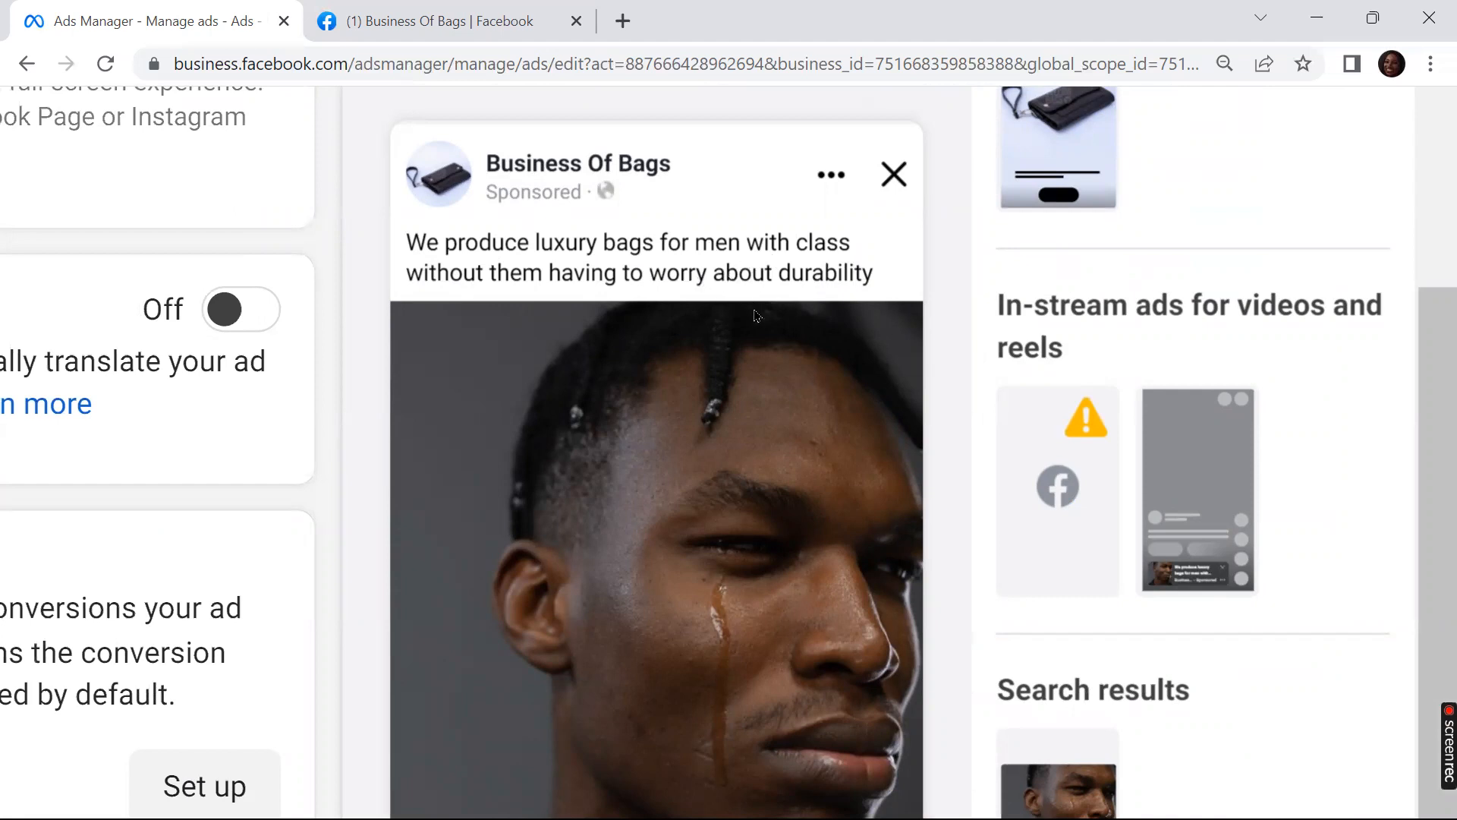
scroll(756, 312, "down", 1)
scroll(758, 316, "left", 9)
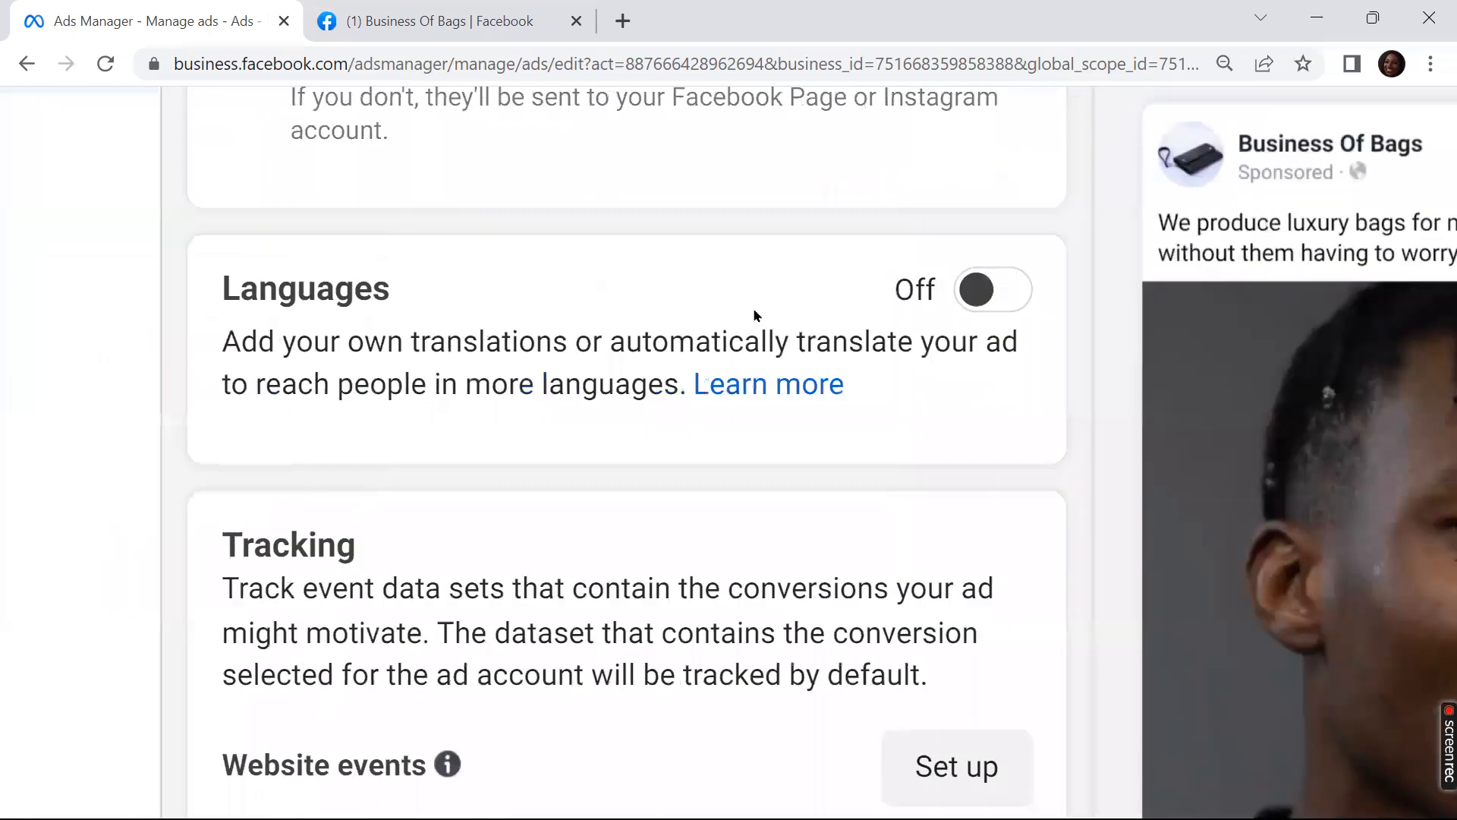
Step: Review the ad's full primary text and the information about adding multiple text options
scroll(758, 316, "up", 4)
scroll(758, 316, "right", 2)
scroll(755, 316, "down", 3)
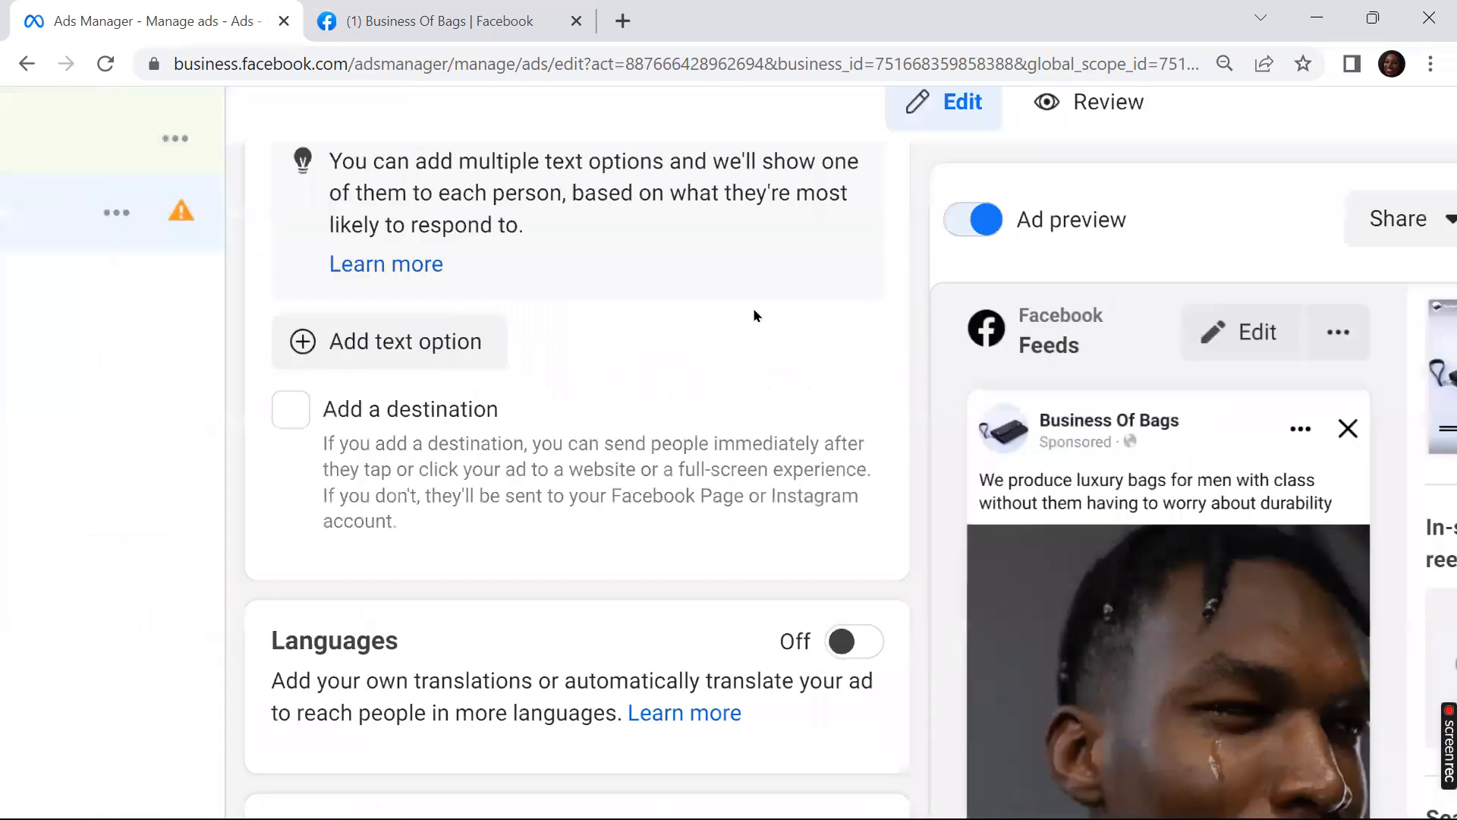
scroll(756, 316, "up", 7)
scroll(753, 315, "down", 2)
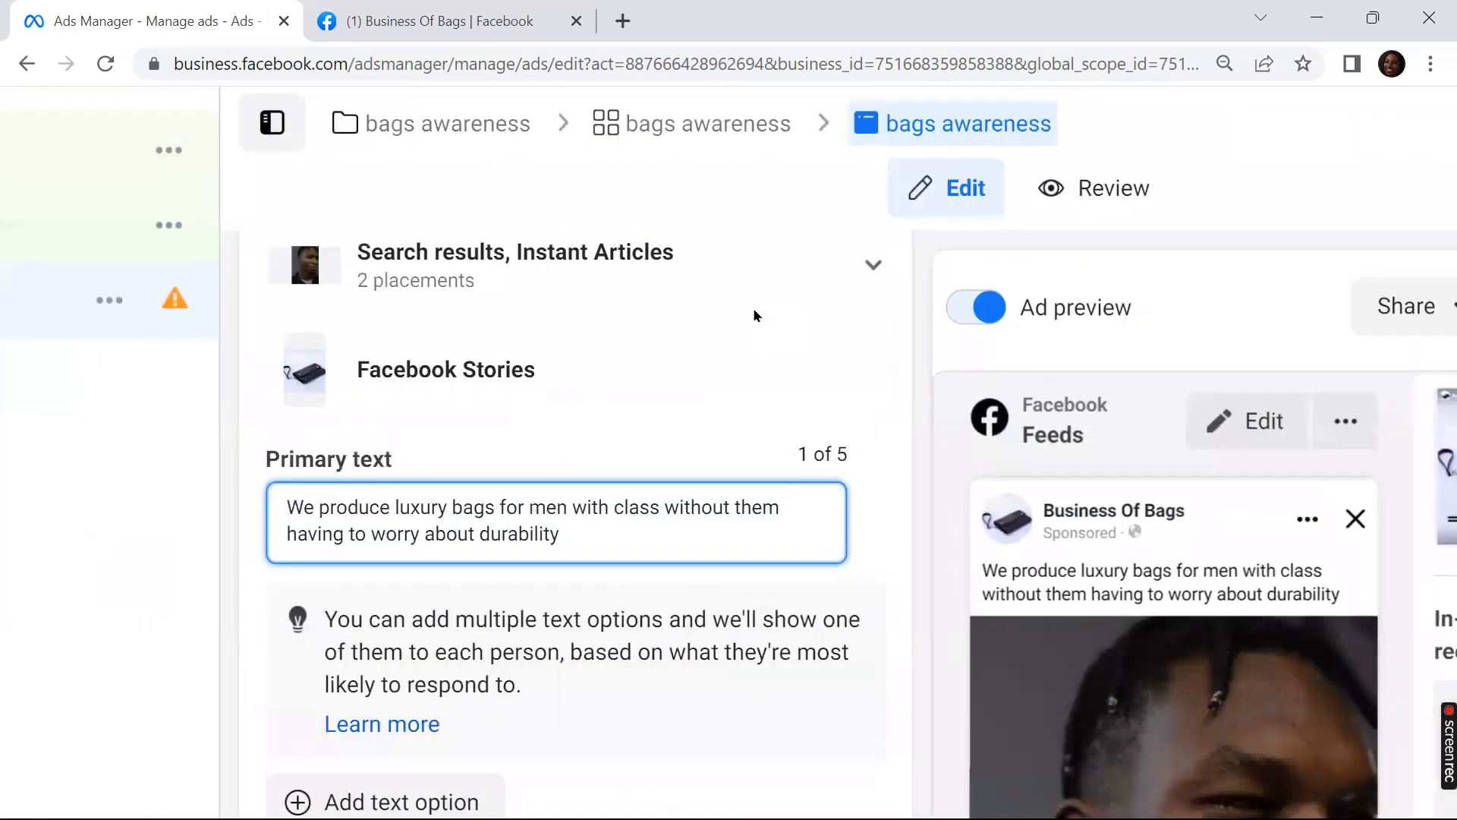
key("ctrl+a")
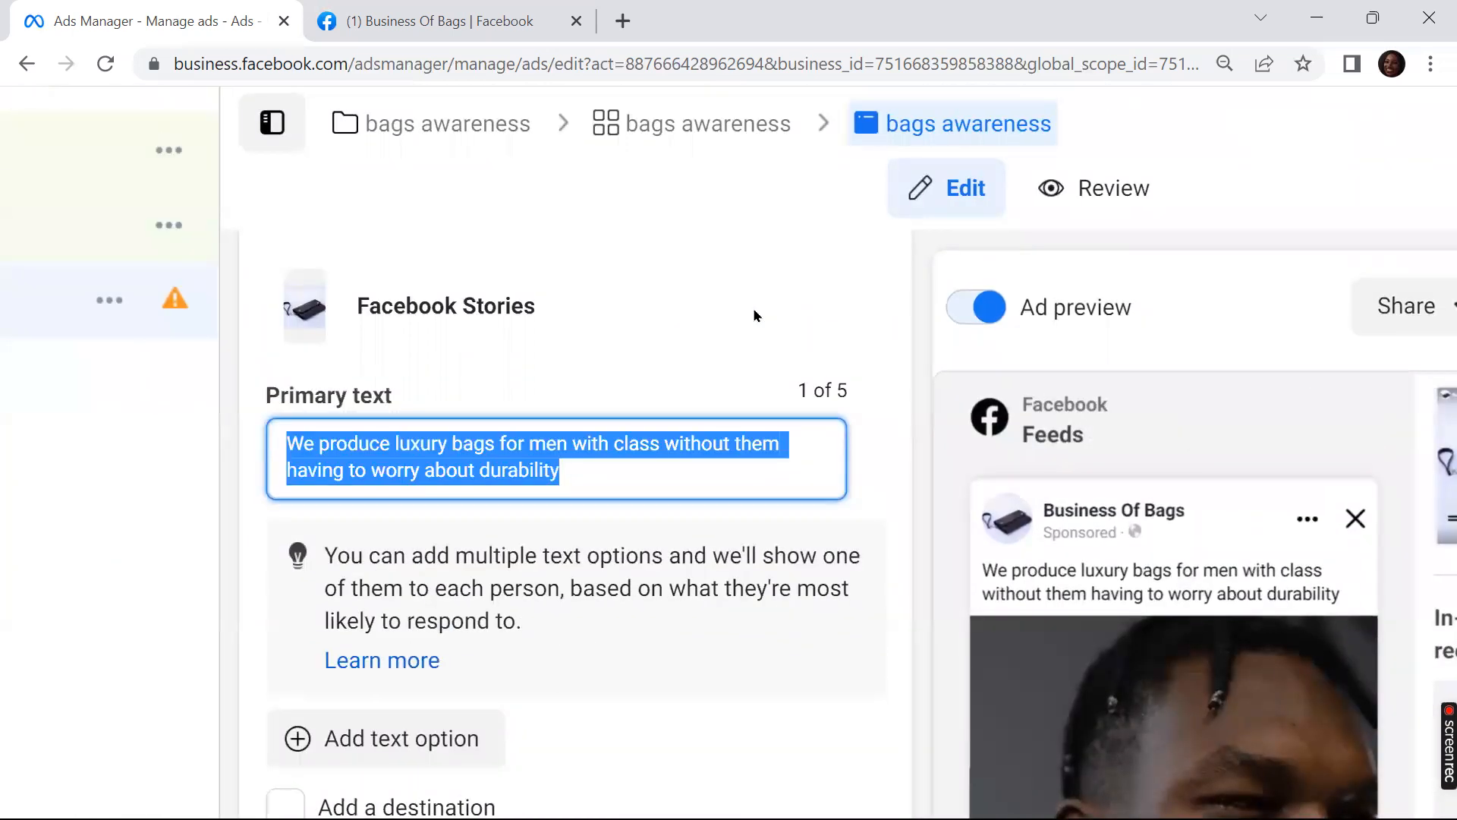
key("Right")
Step: Try the Add a destination option for the ad and turn it off again
scroll(754, 315, "down", 6)
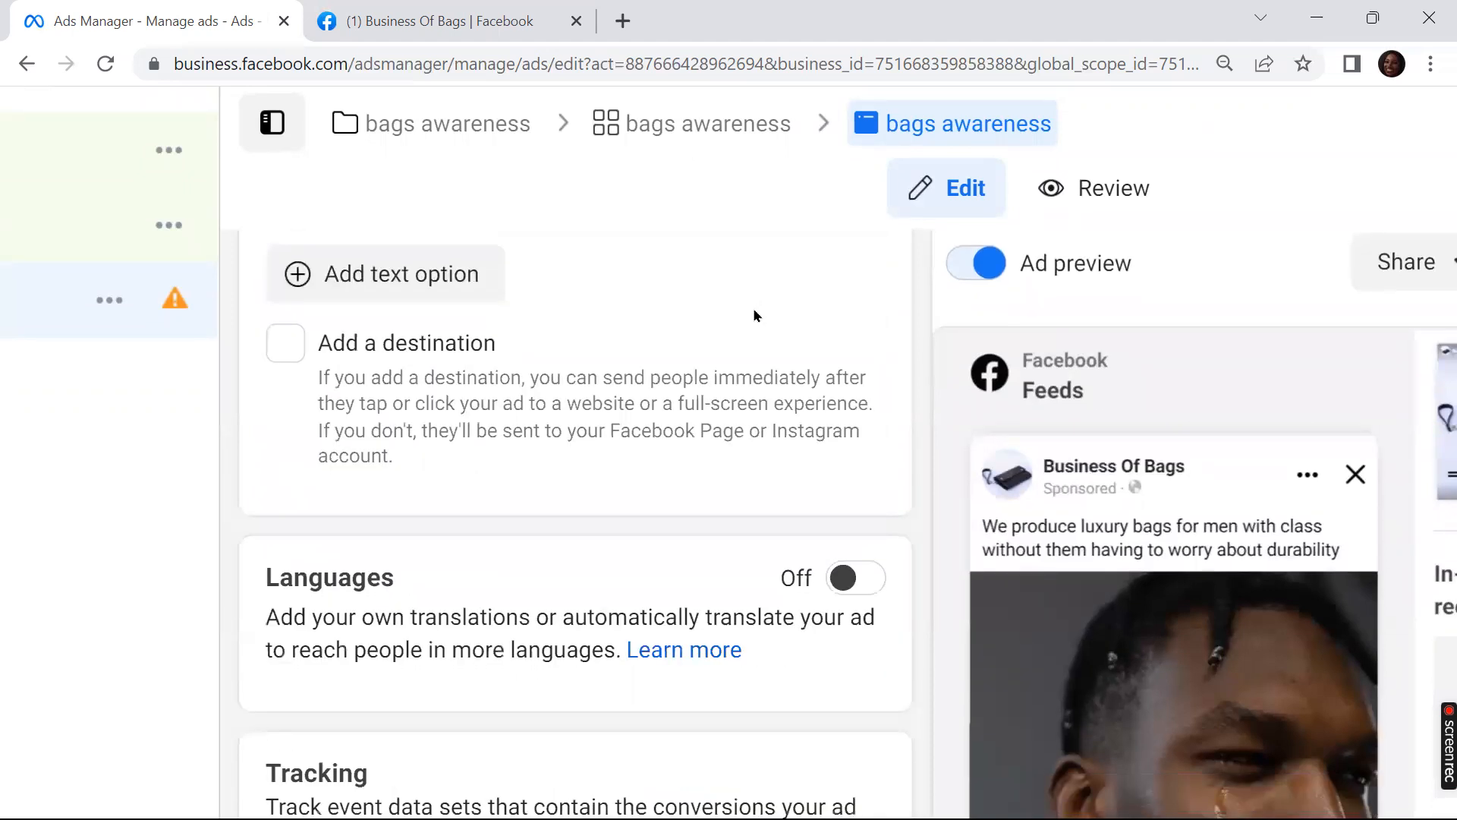
key("space")
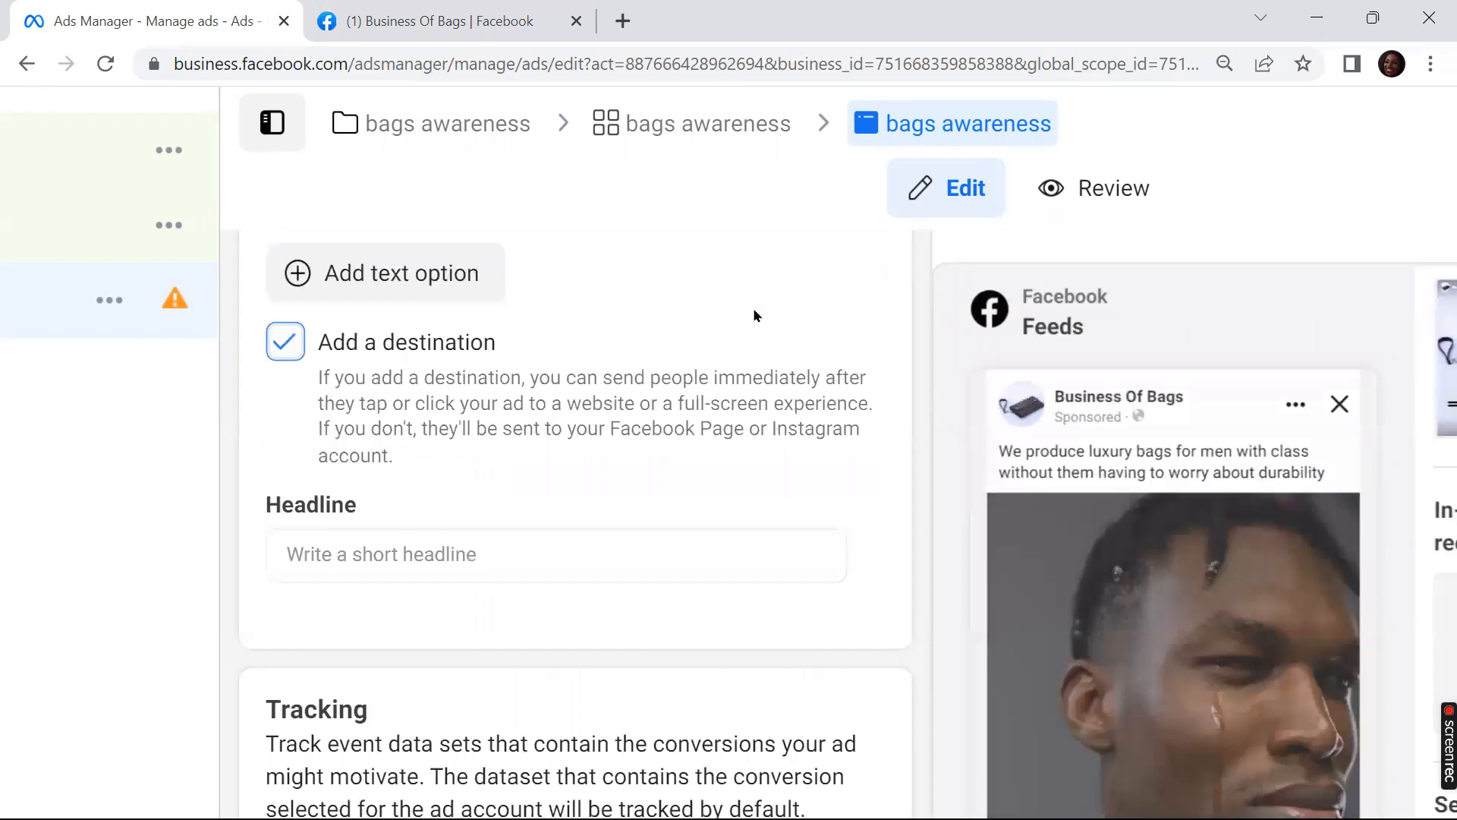
key("space")
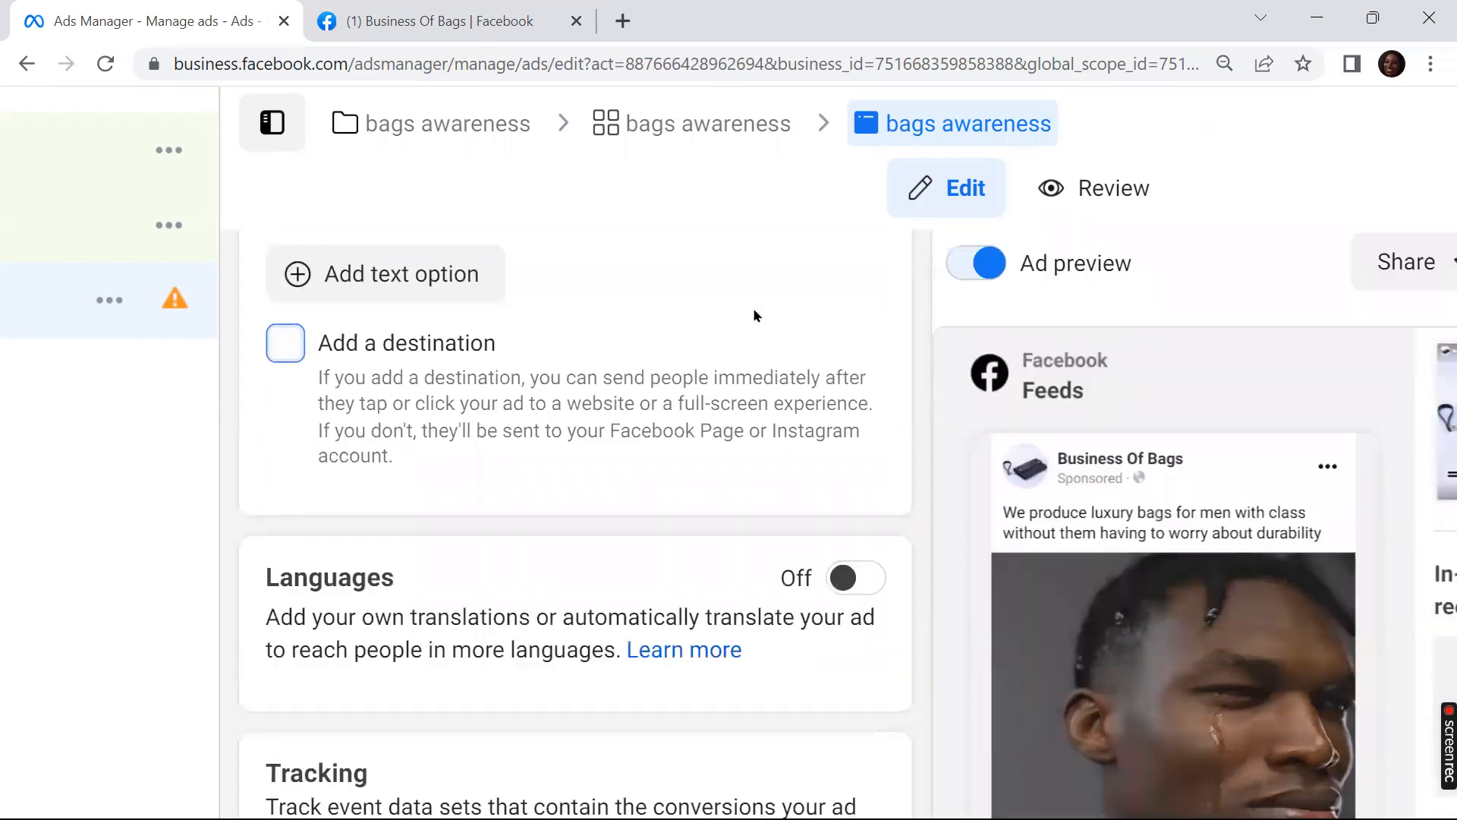
Step: Examine the ad's Languages and Tracking sections, including the website, app and offline event options
scroll(753, 316, "down", 1)
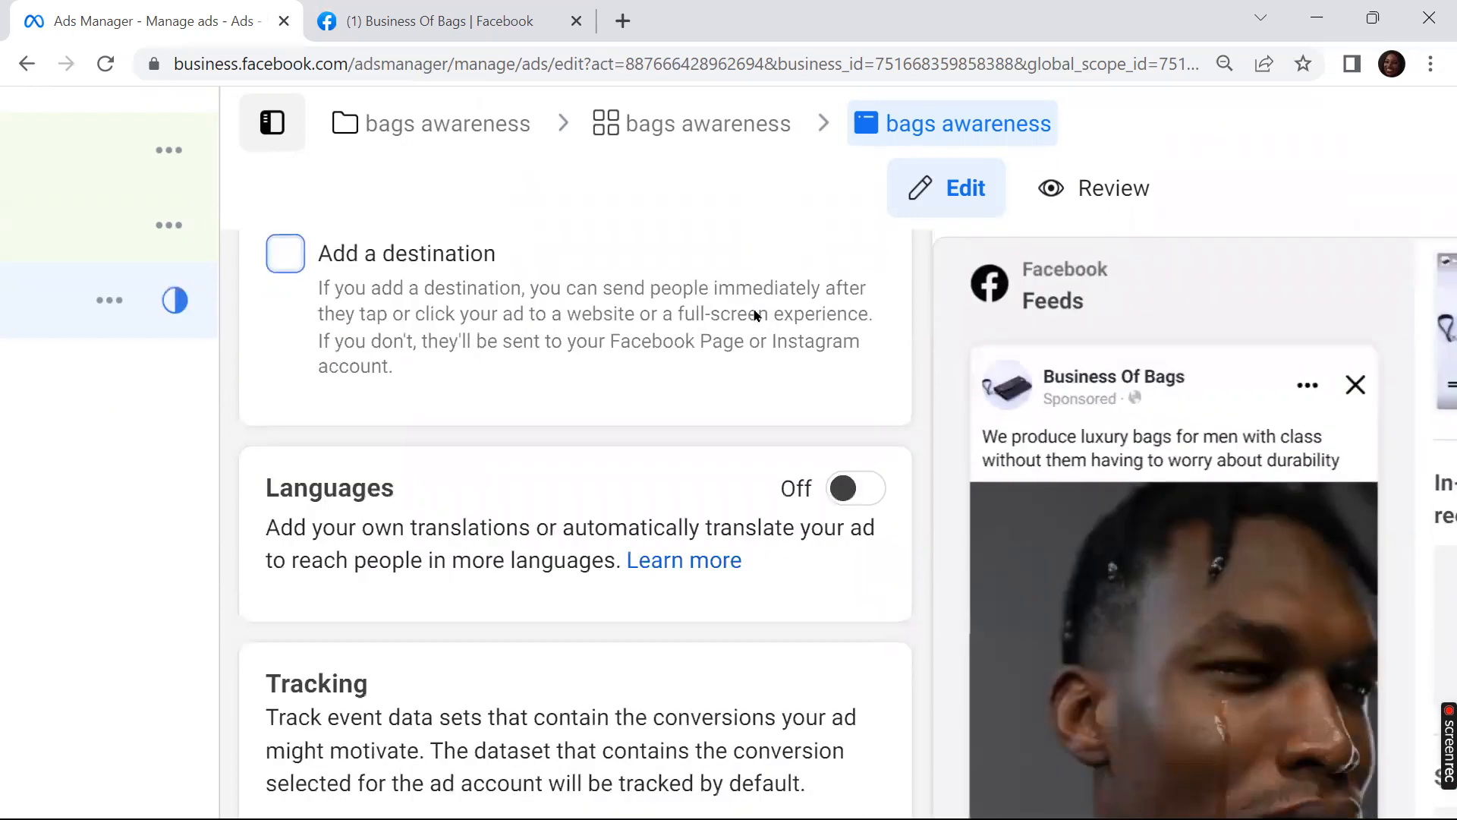
scroll(754, 316, "down", 3)
scroll(753, 316, "down", 1)
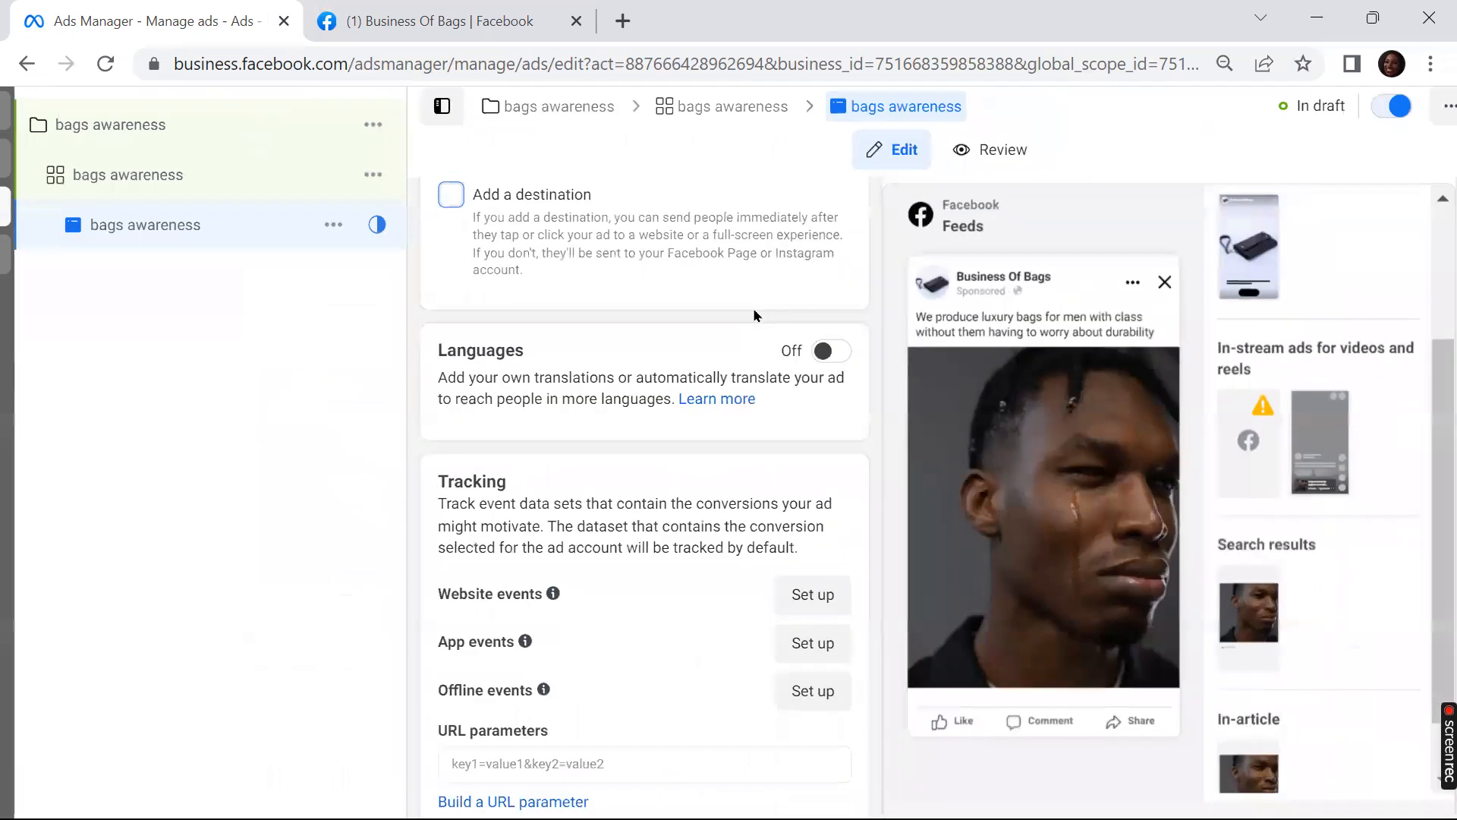